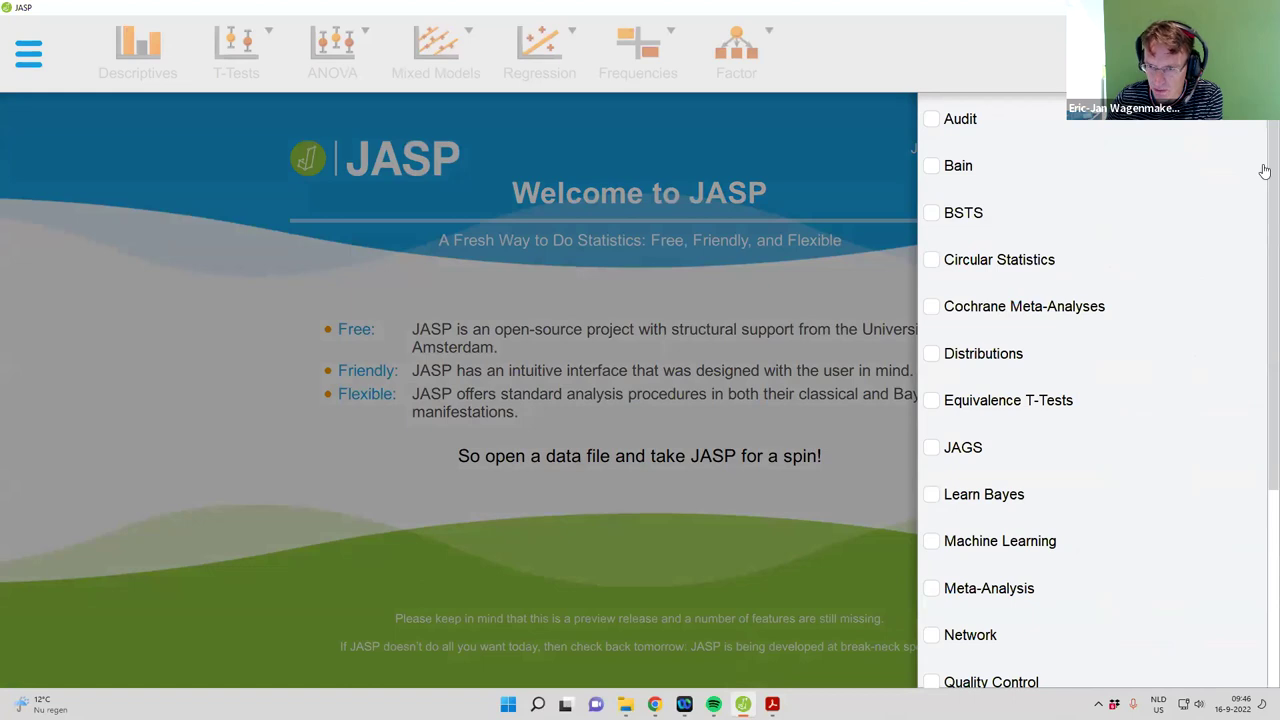
Enable the Learn Bayes module and close the module list
left_click_drag(1262, 171, 1264, 358)
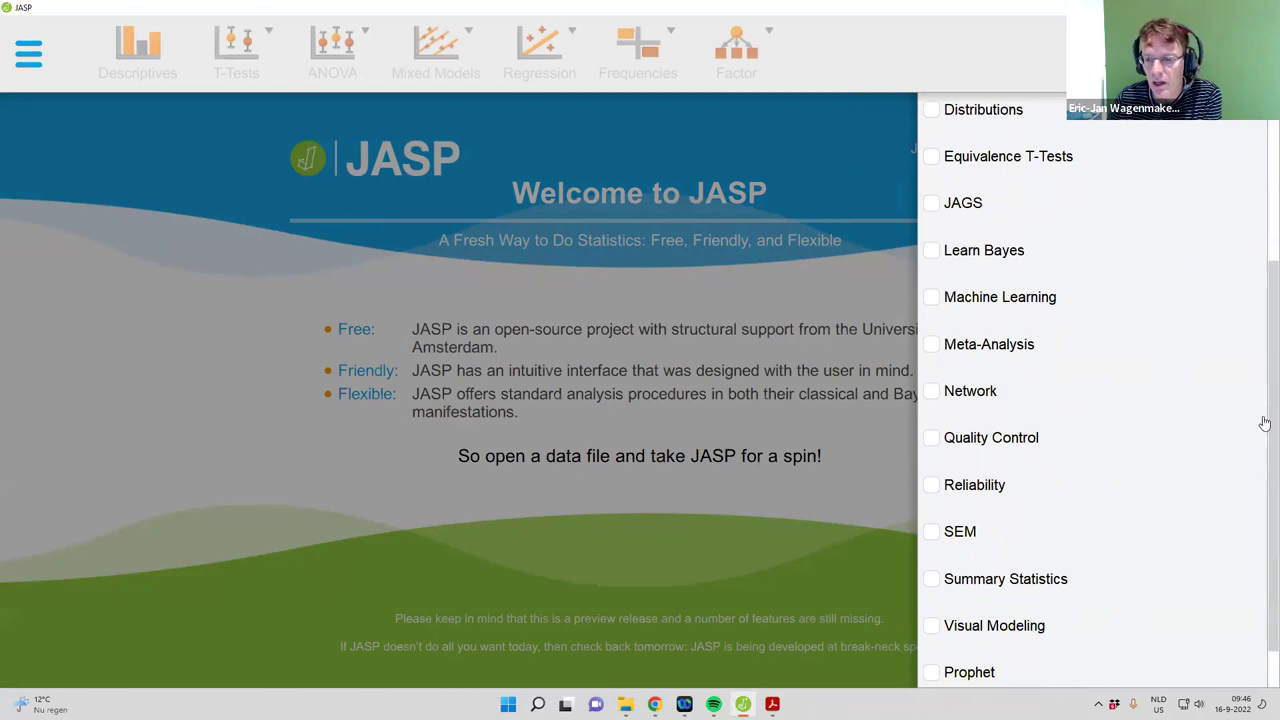
left_click(937, 258)
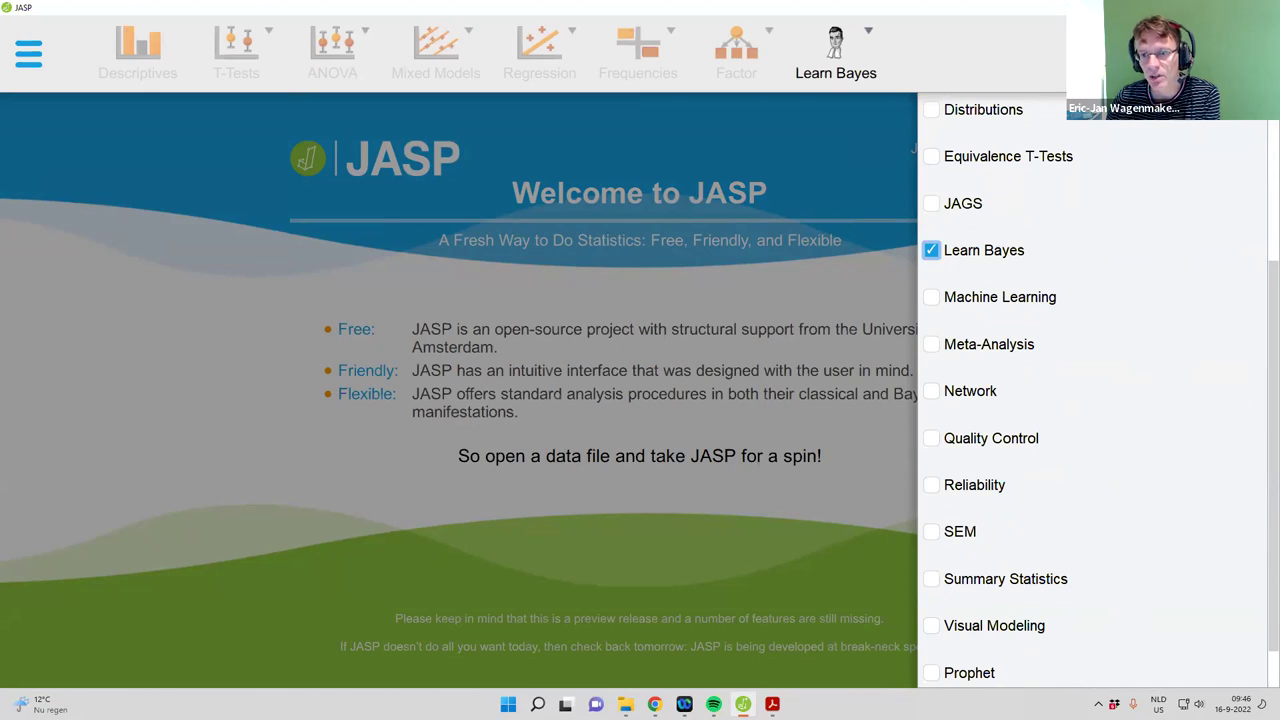
left_click(207, 206)
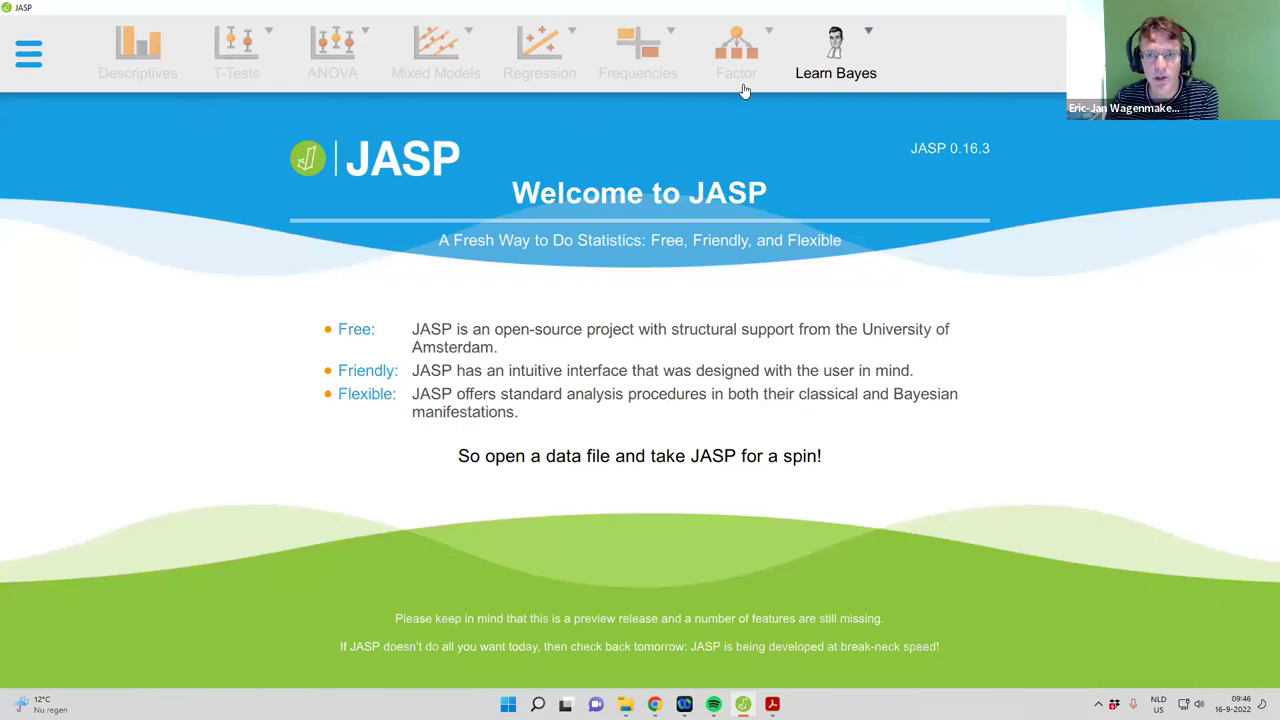
Look through the sources for opening data: recent files, computer folders and the OSF sign-in
left_click(40, 66)
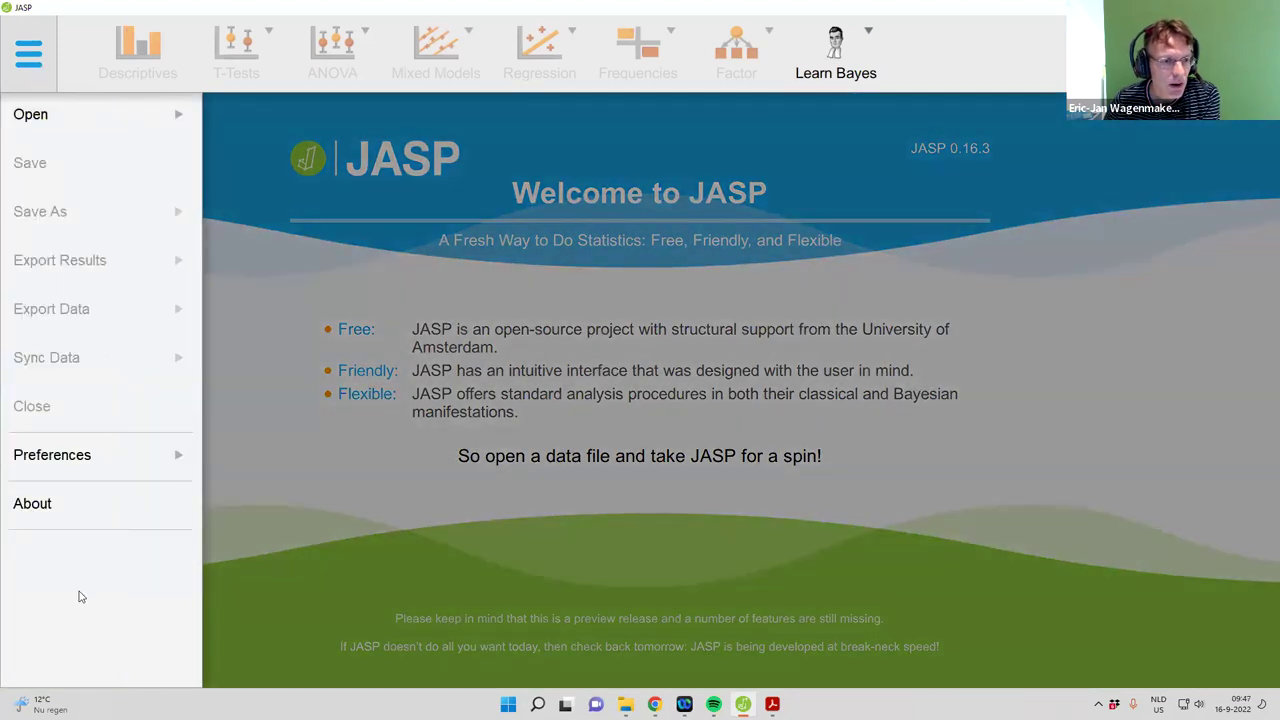
left_click(44, 450)
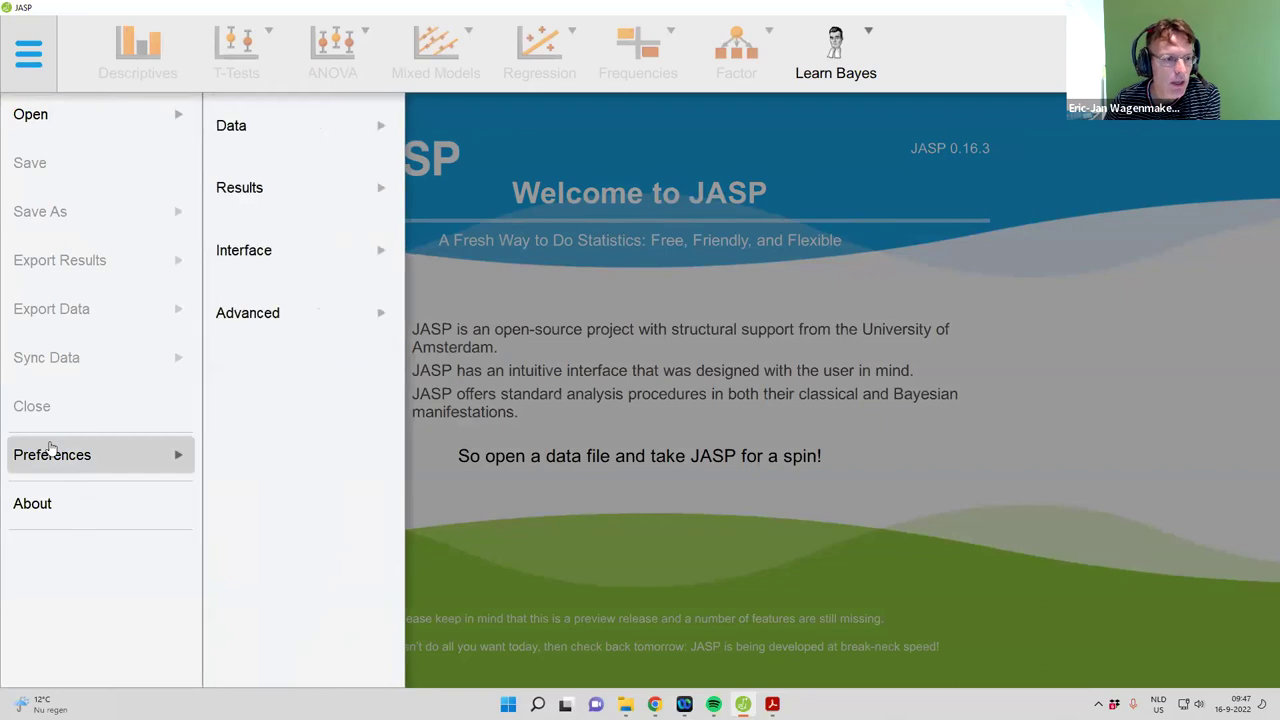
left_click(52, 126)
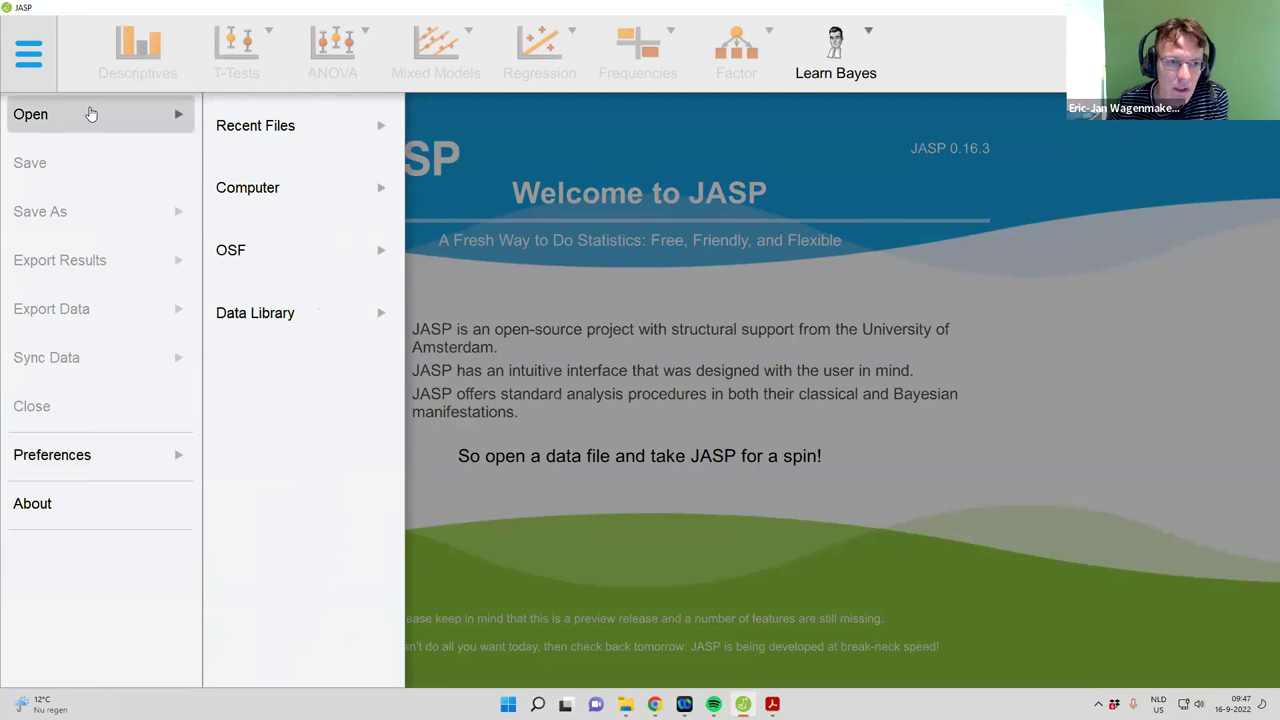
left_click(270, 150)
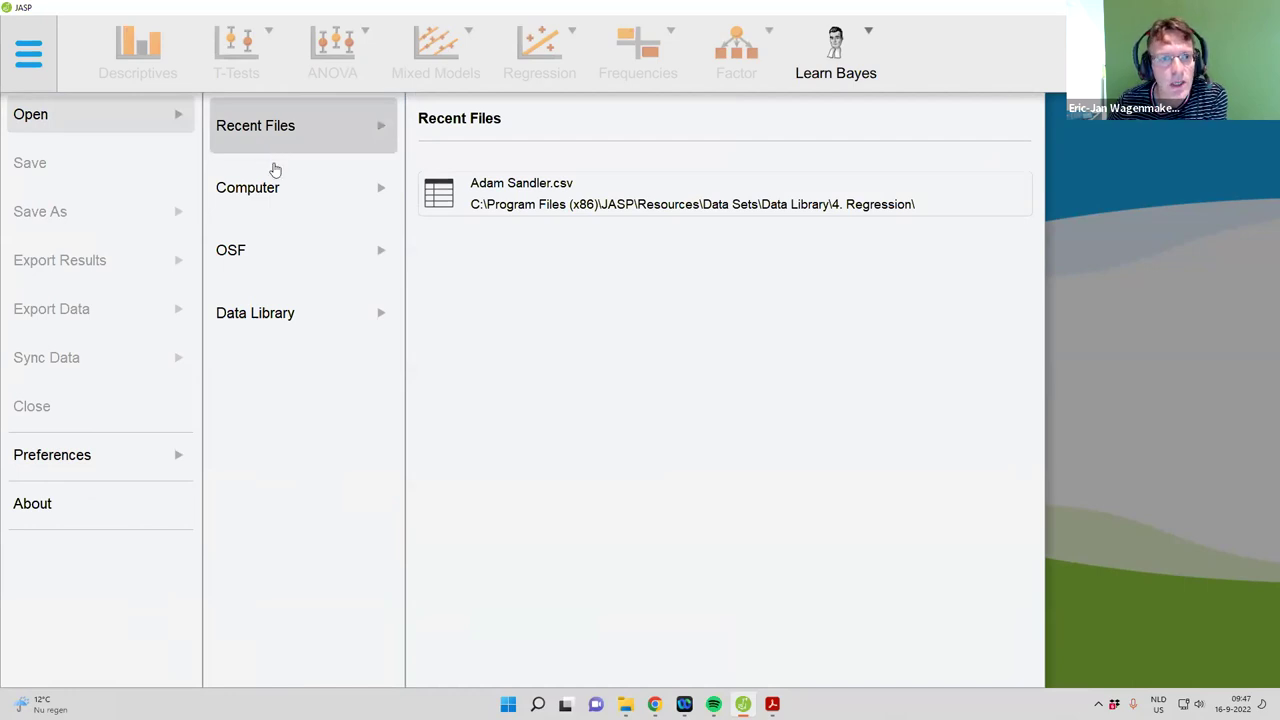
left_click(272, 181)
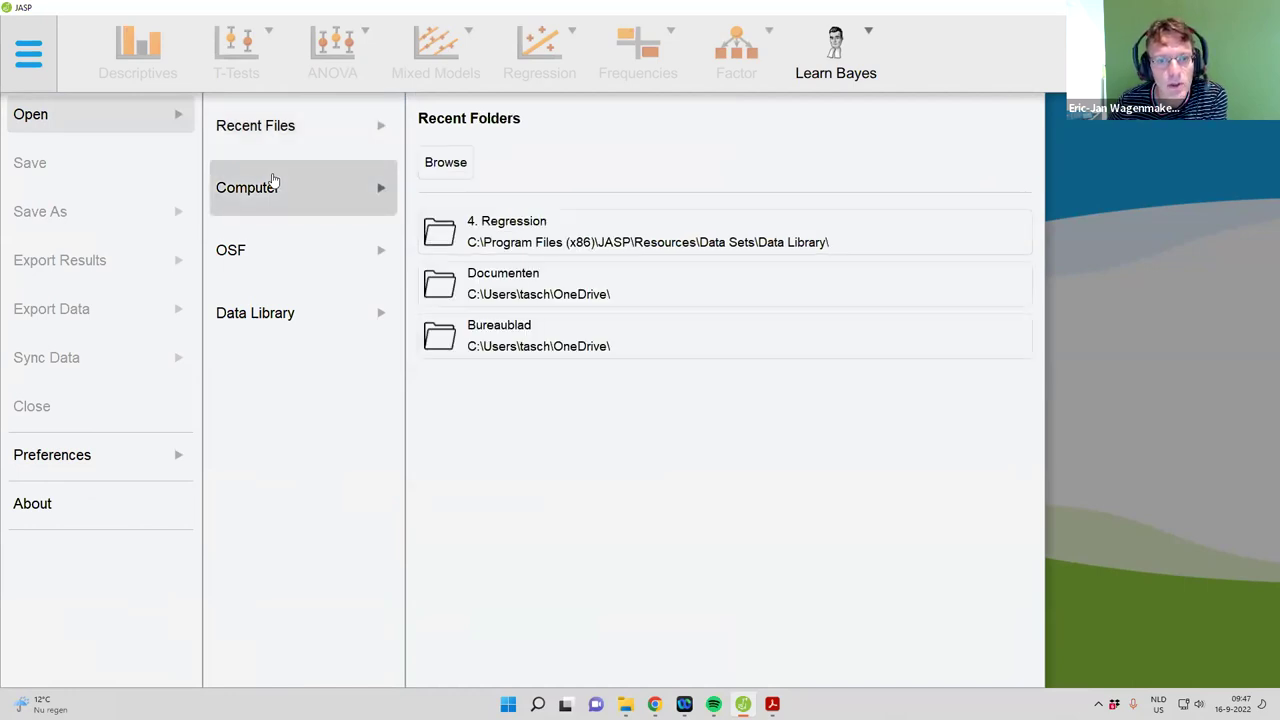
left_click(278, 250)
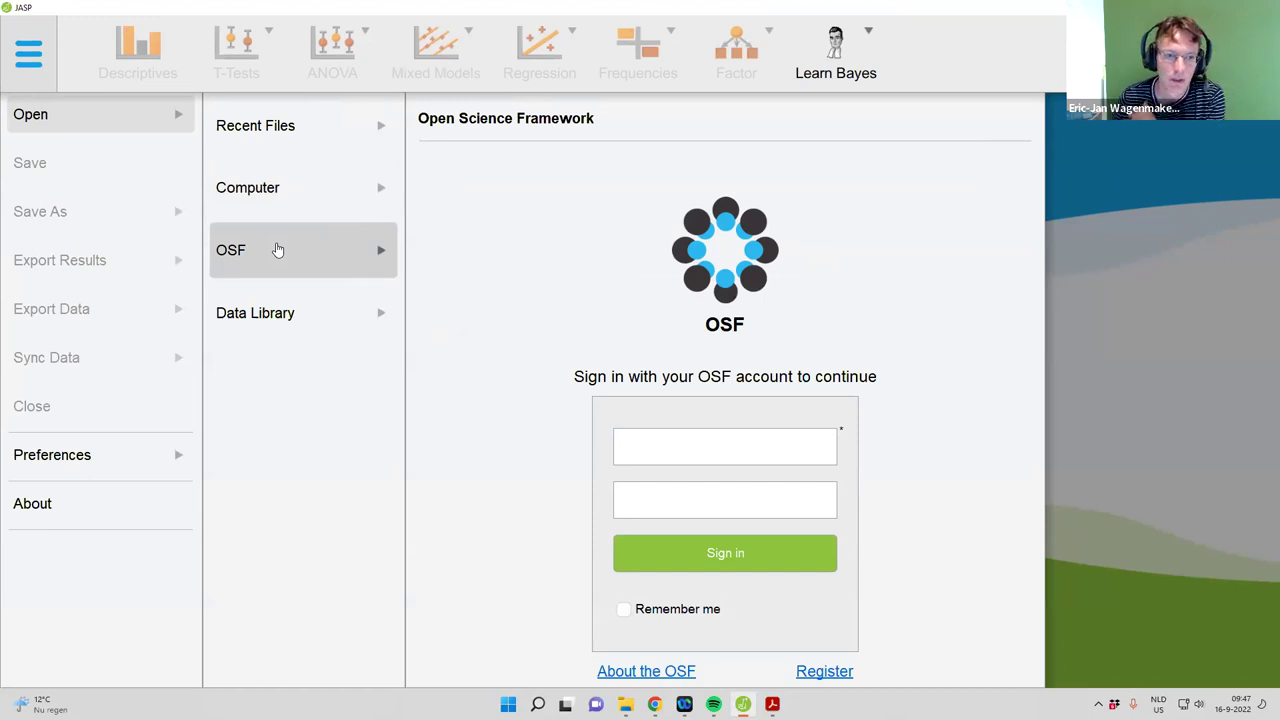
Open the Adam Sandler data file from the 4. Regression category of the Data Library
left_click(275, 313)
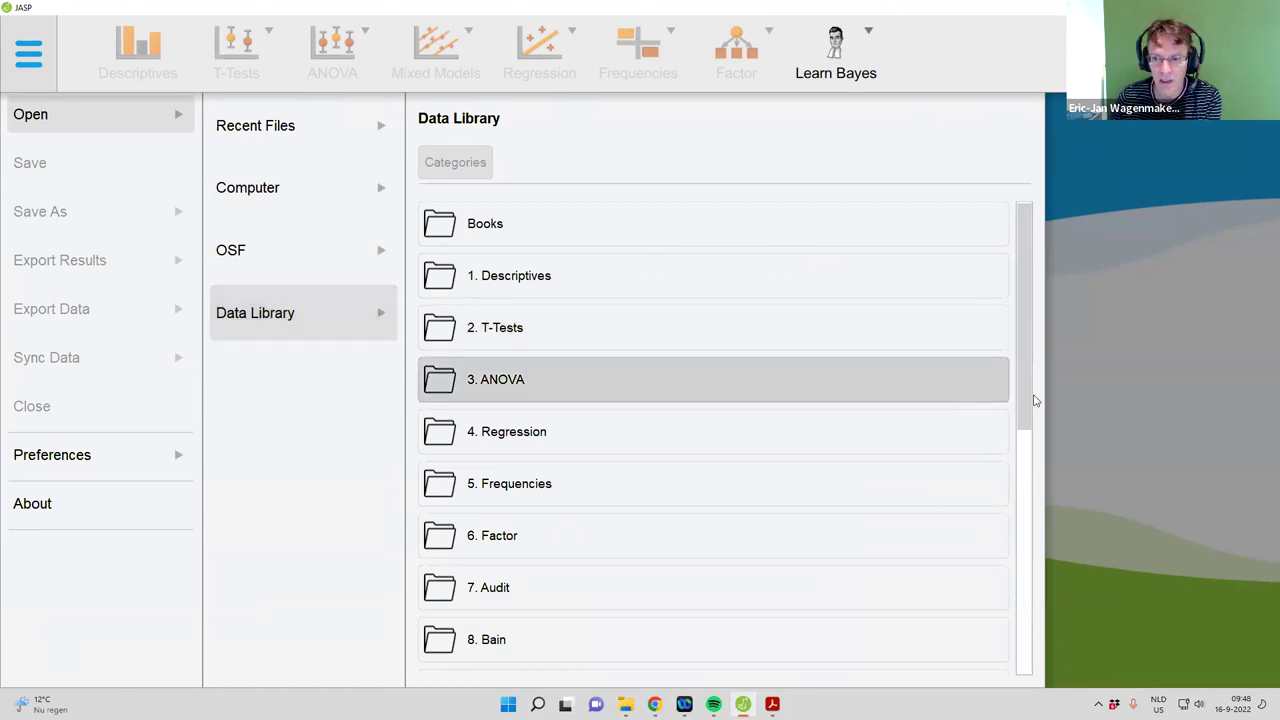
left_click_drag(1025, 392, 997, 397)
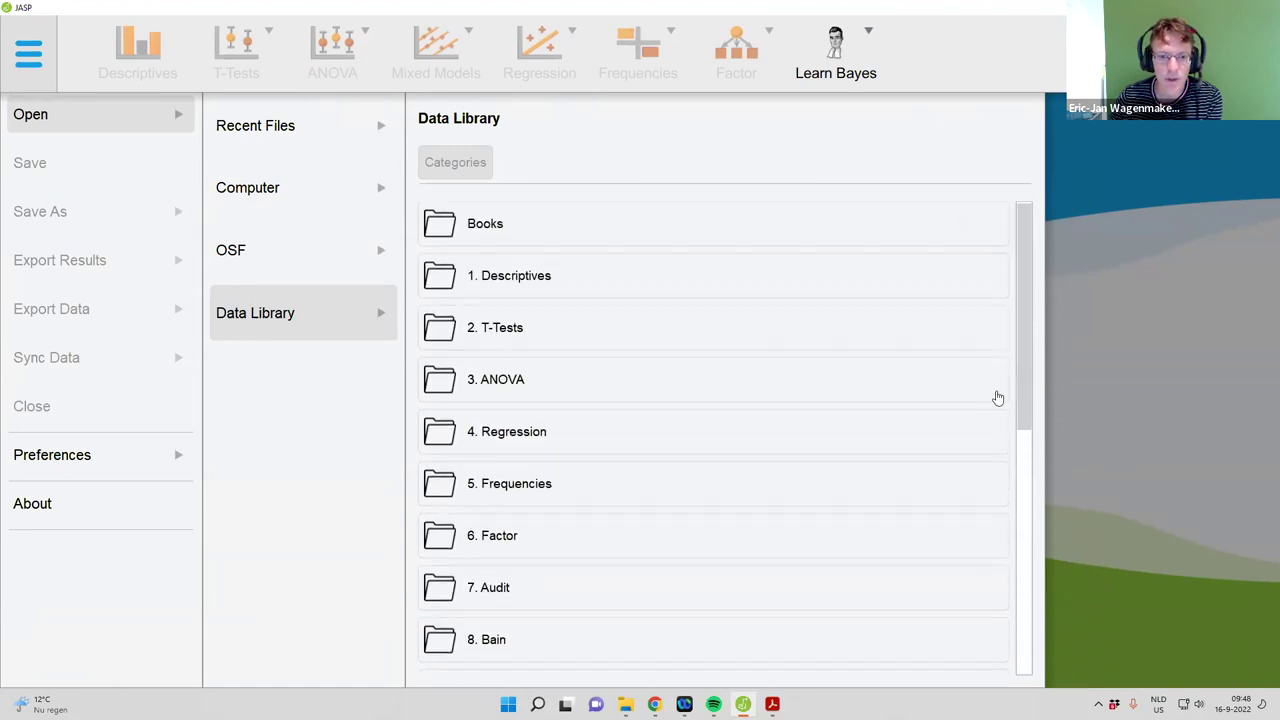
left_click(506, 440)
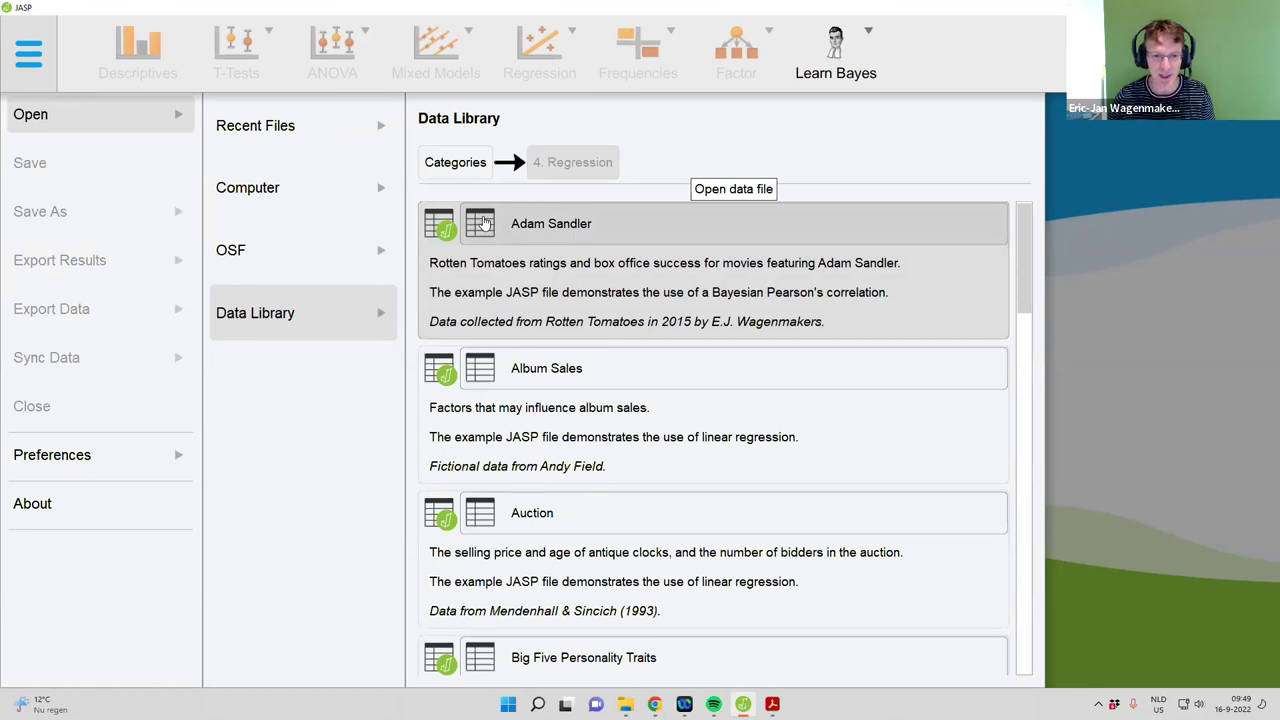
left_click(484, 223)
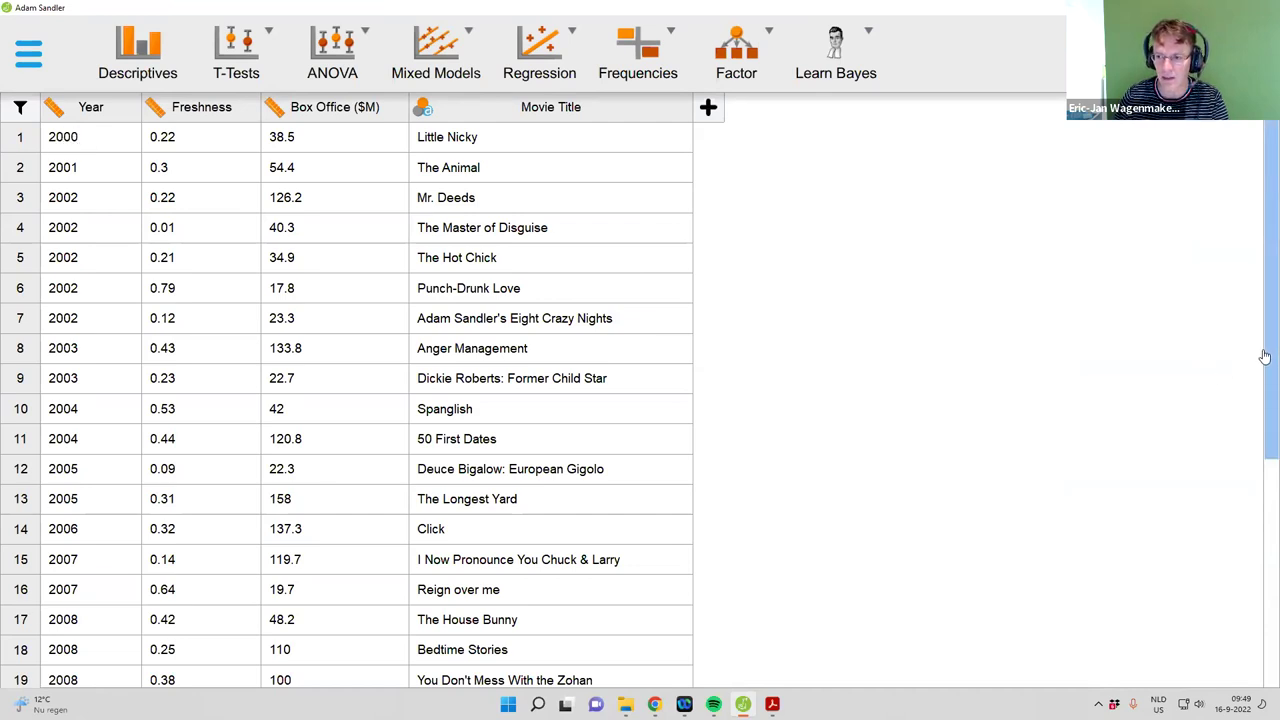
Look over the data rows and create a Descriptive Statistics analysis with Freshness as the variable
scroll(1262, 520, "down", 3)
scroll(114, 646, "down", 3)
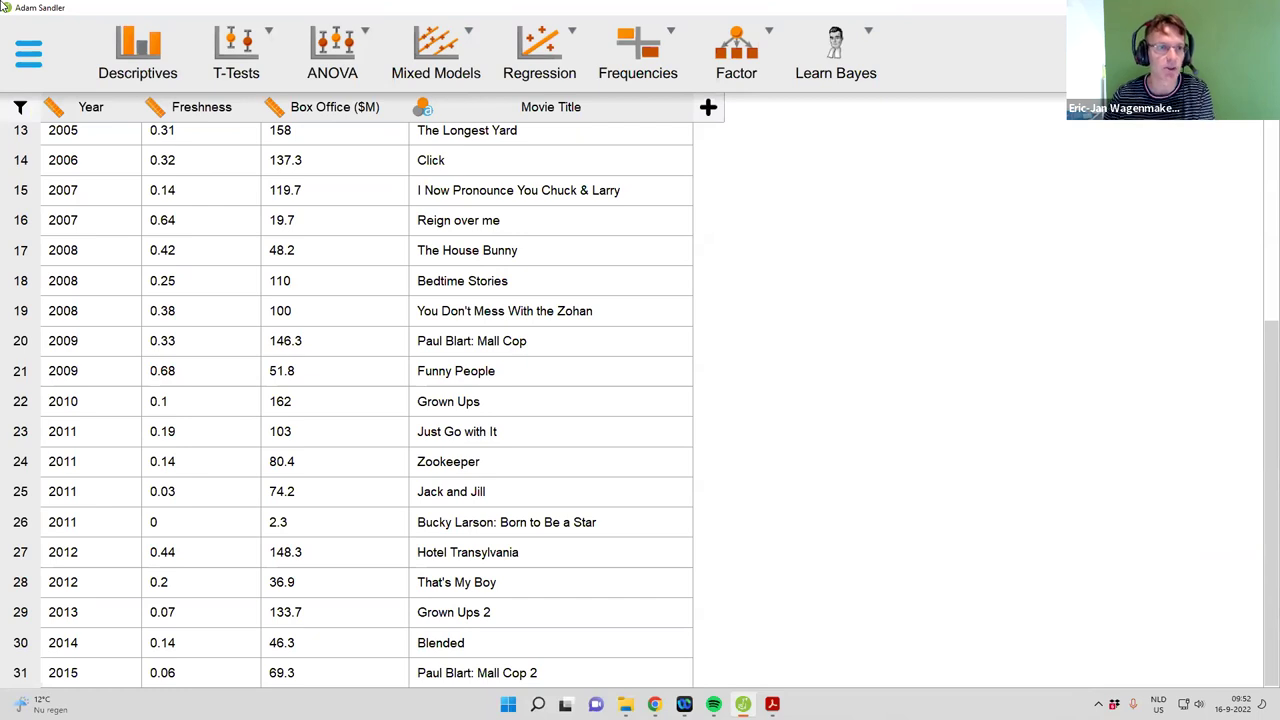
left_click(130, 53)
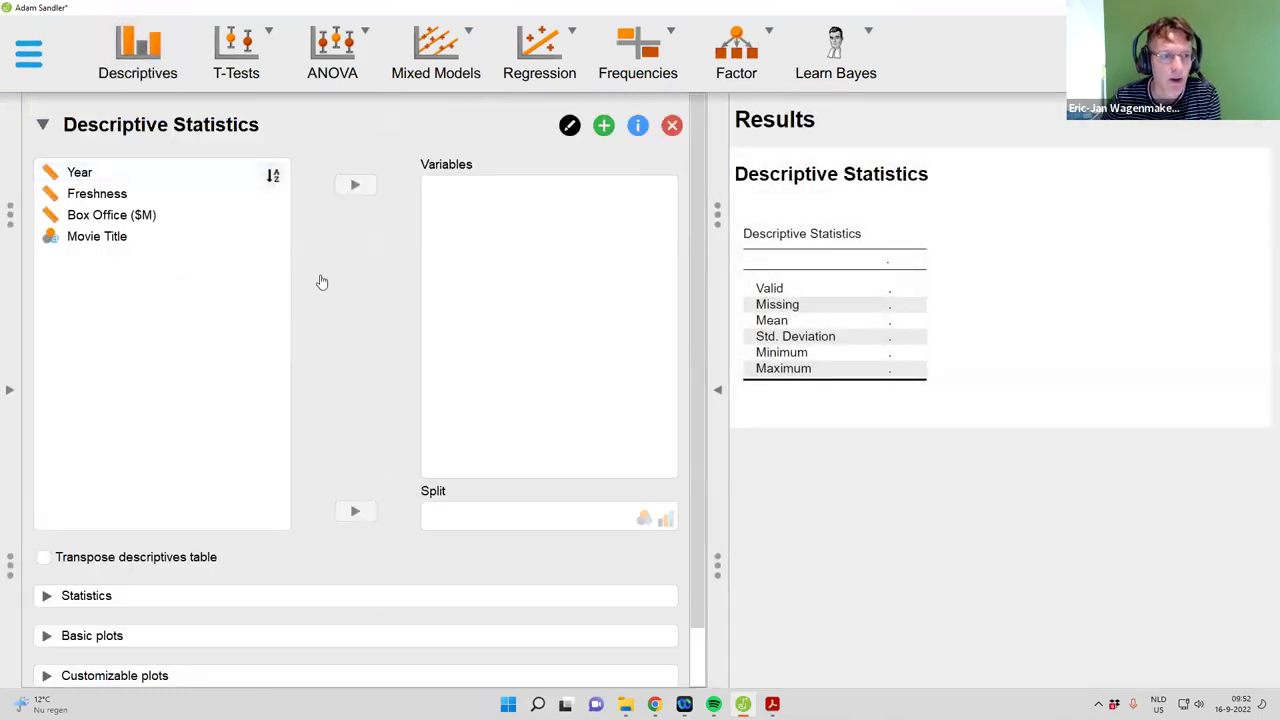
left_click(133, 193)
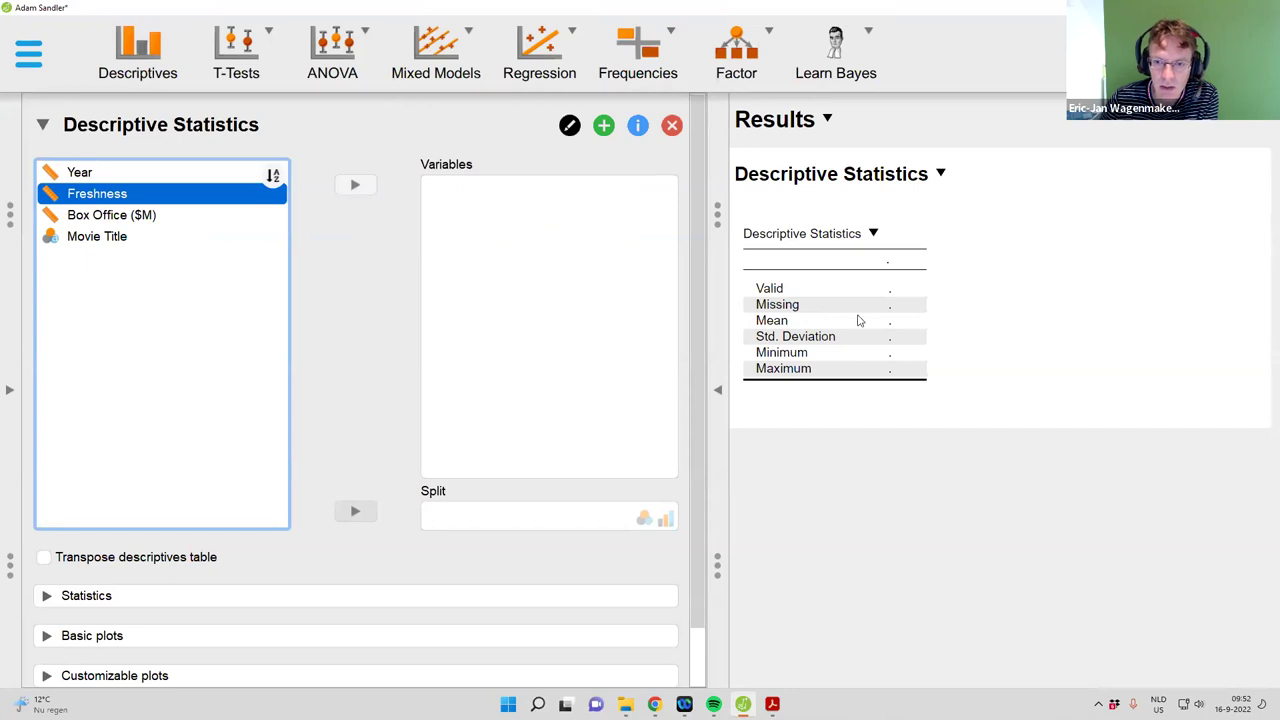
left_click(355, 188)
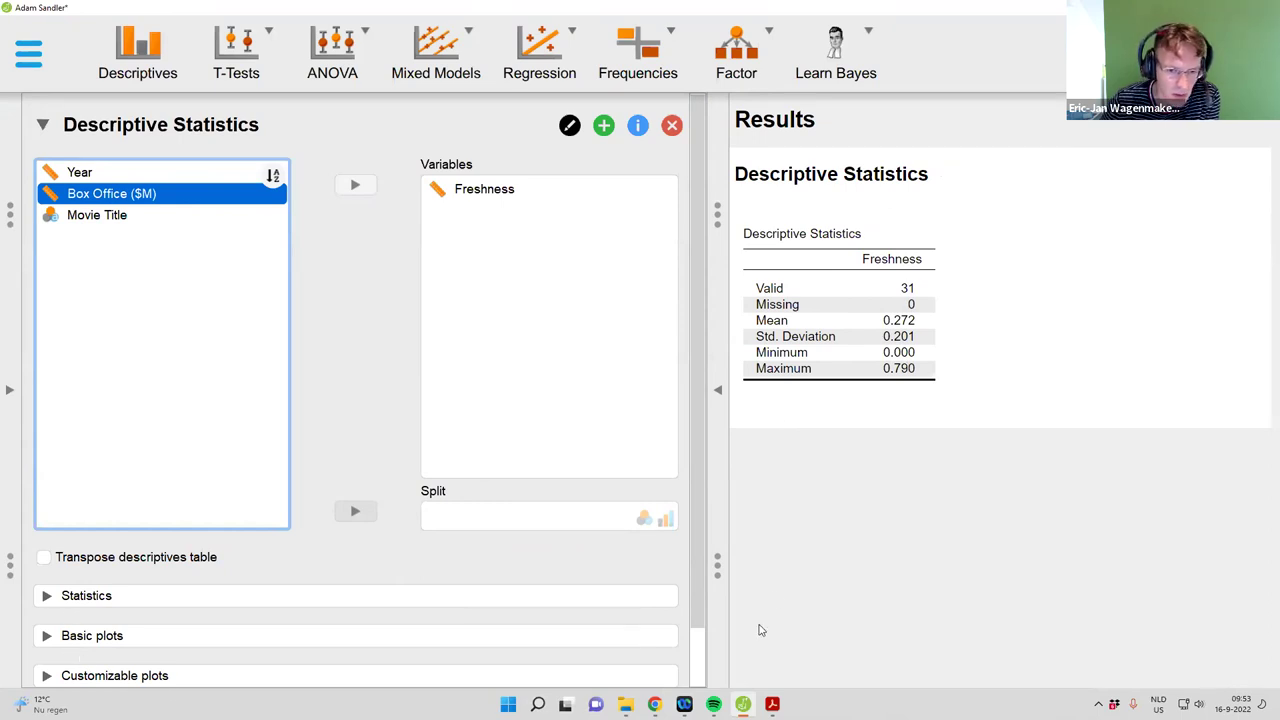
In the descriptive statistics options, remove the minimum and maximum and report the median instead of the mean
left_click_drag(700, 598, 700, 672)
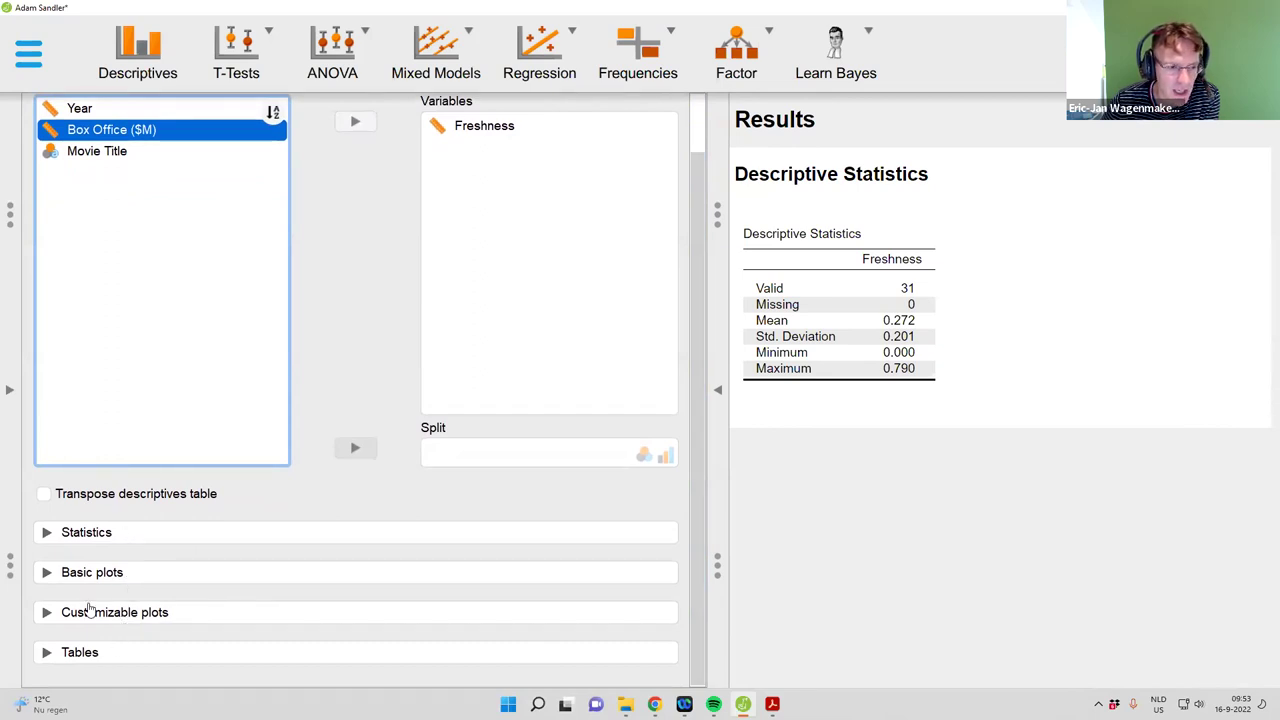
left_click(47, 533)
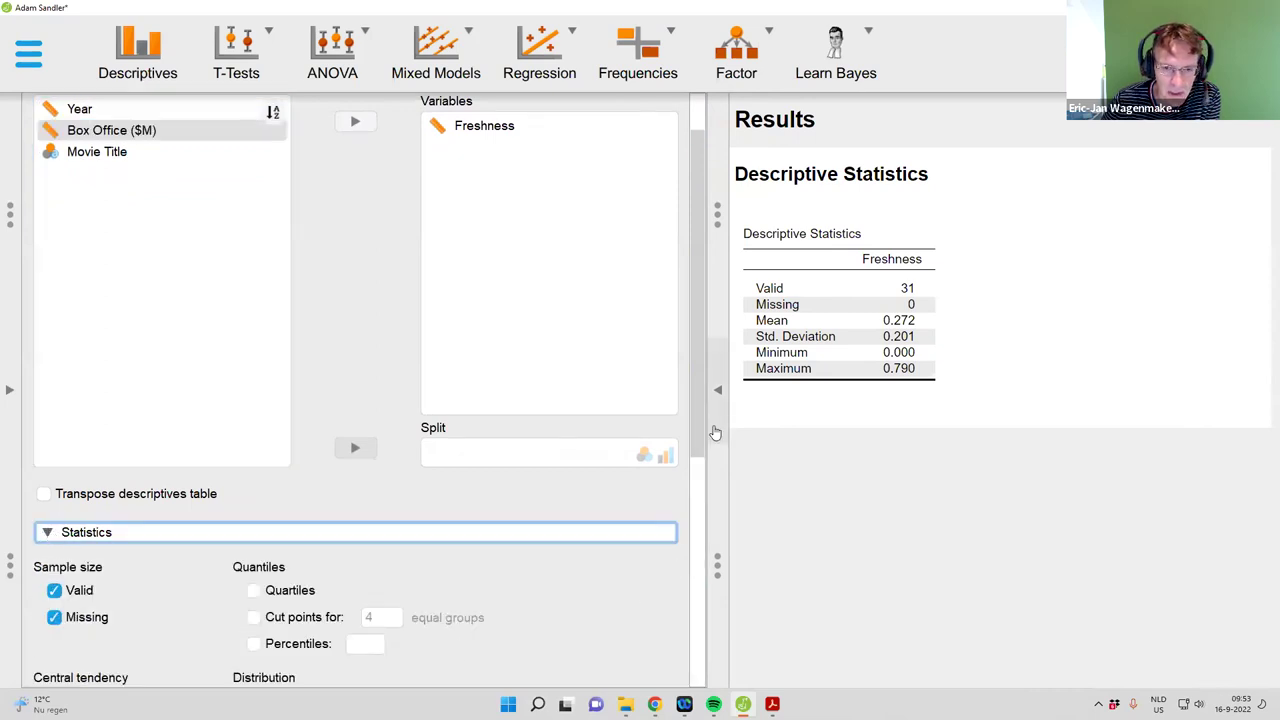
left_click_drag(698, 443, 677, 646)
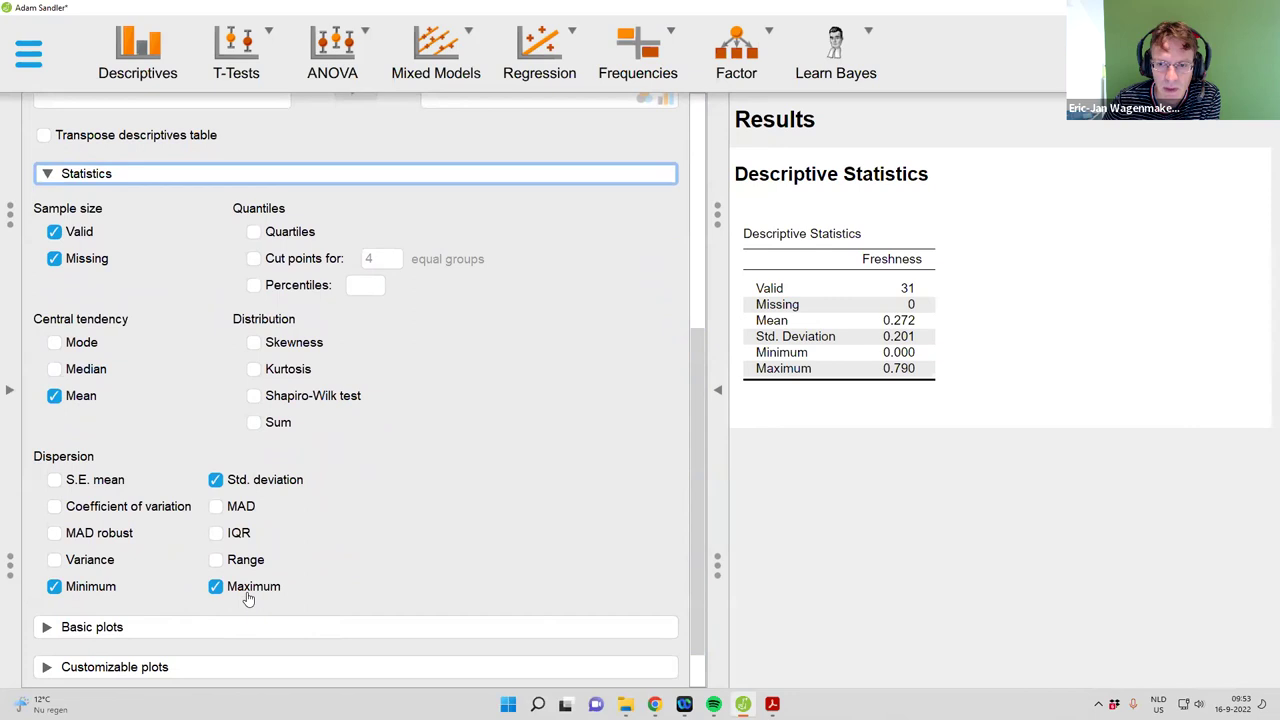
left_click(56, 590)
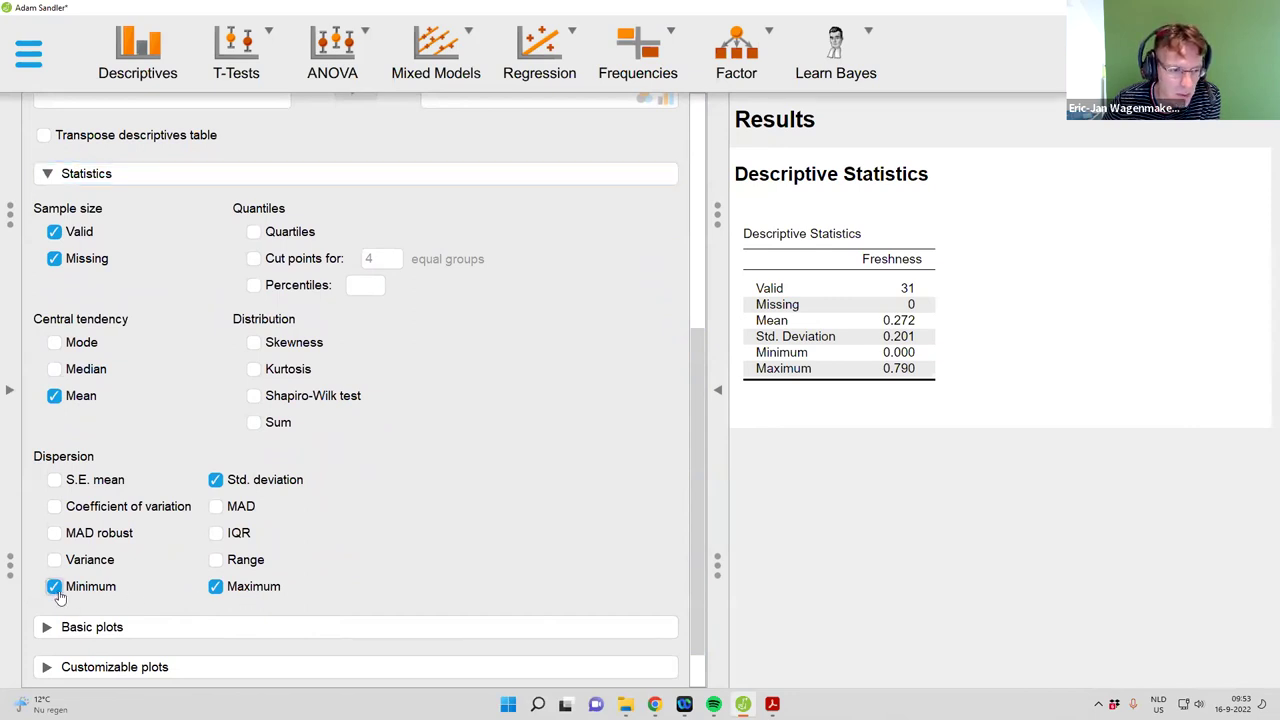
left_click(56, 590)
left_click(215, 587)
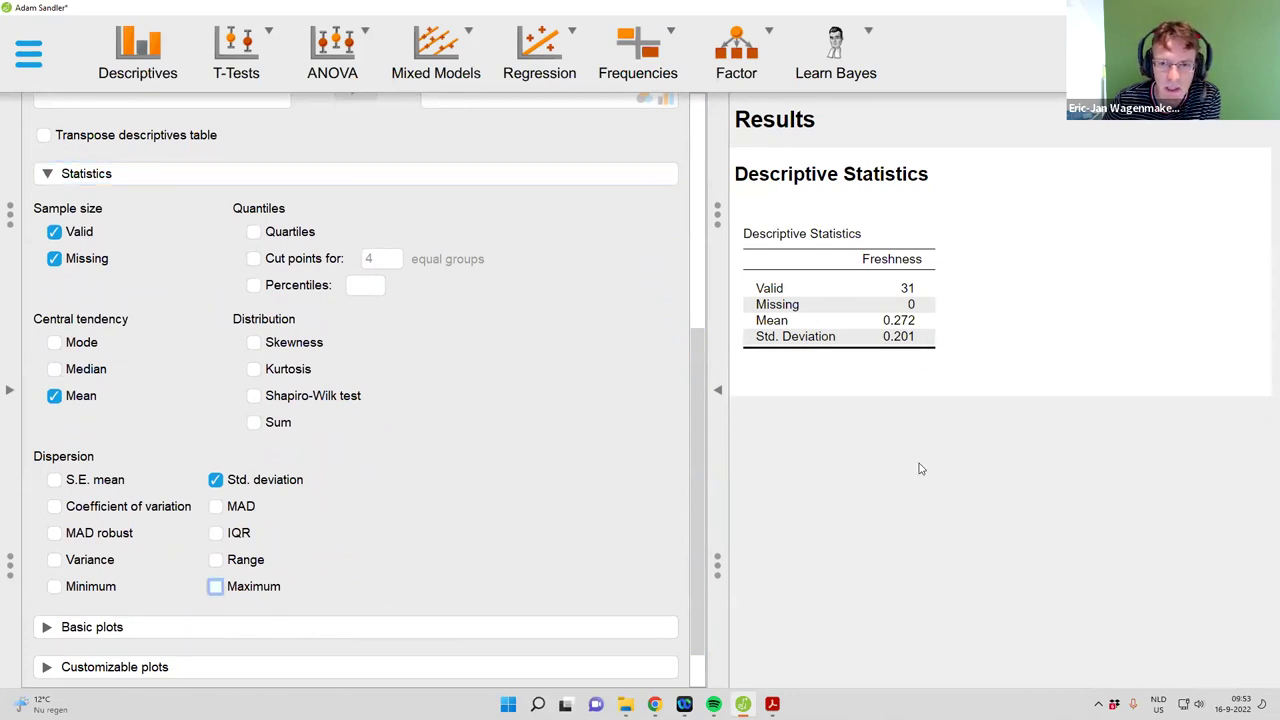
left_click(56, 369)
left_click(55, 397)
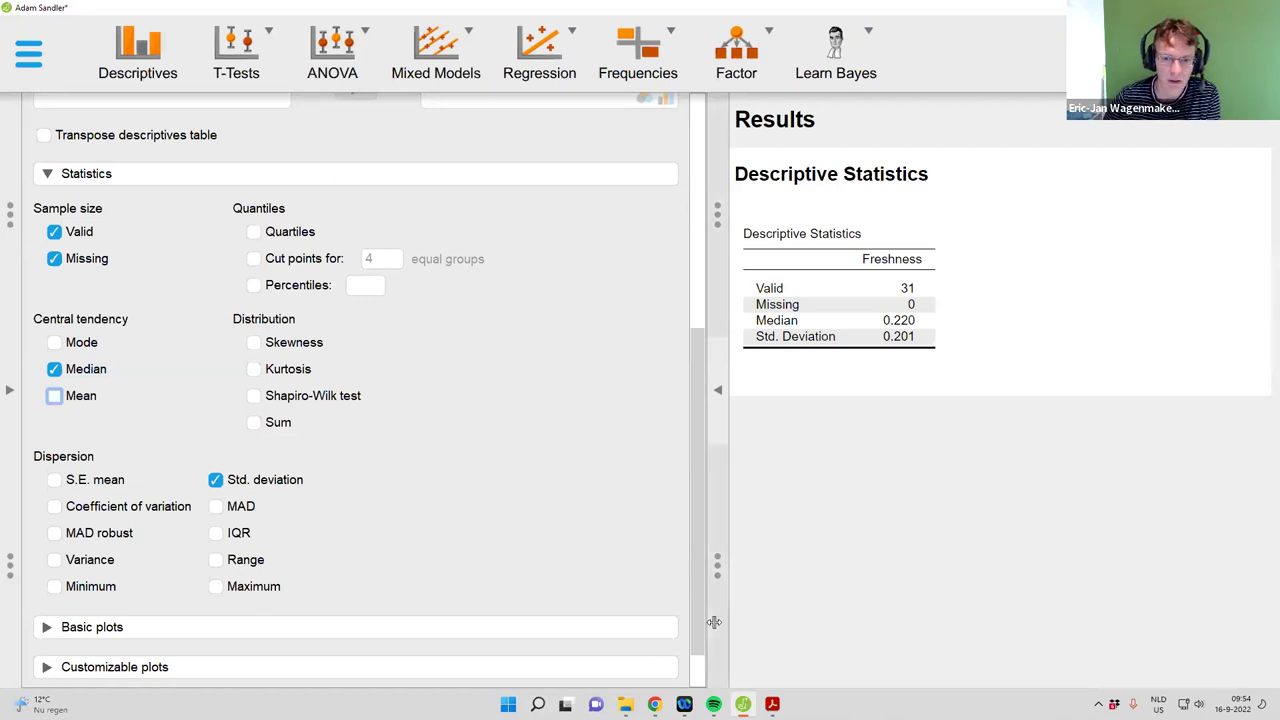
Add Box Office ($M) as a second variable of the descriptive analysis
scroll(694, 610, "up", 5)
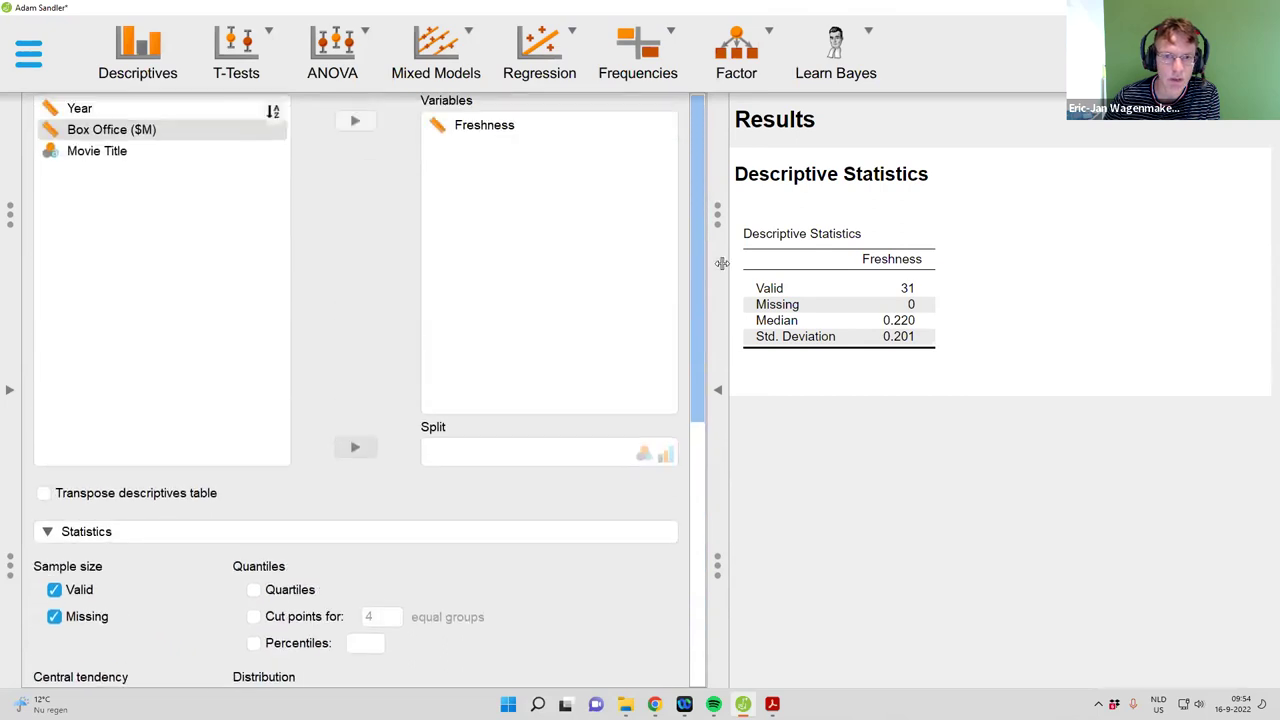
left_click(180, 196)
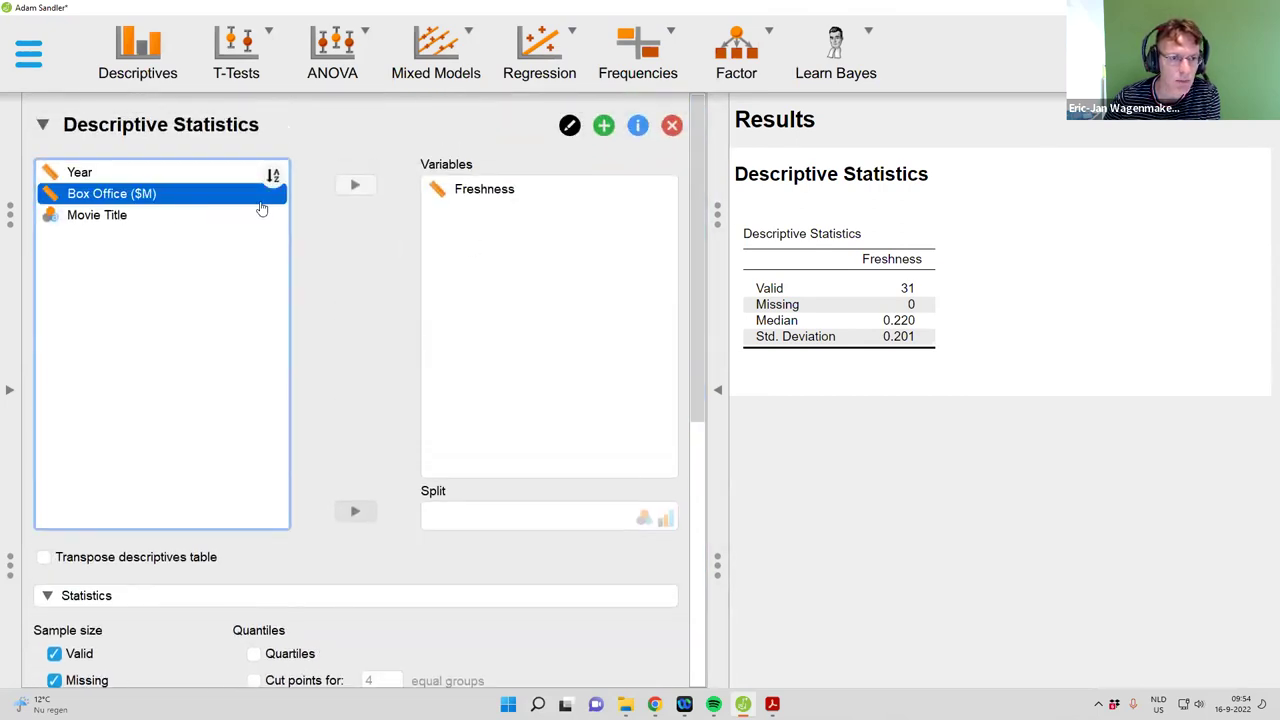
left_click(355, 190)
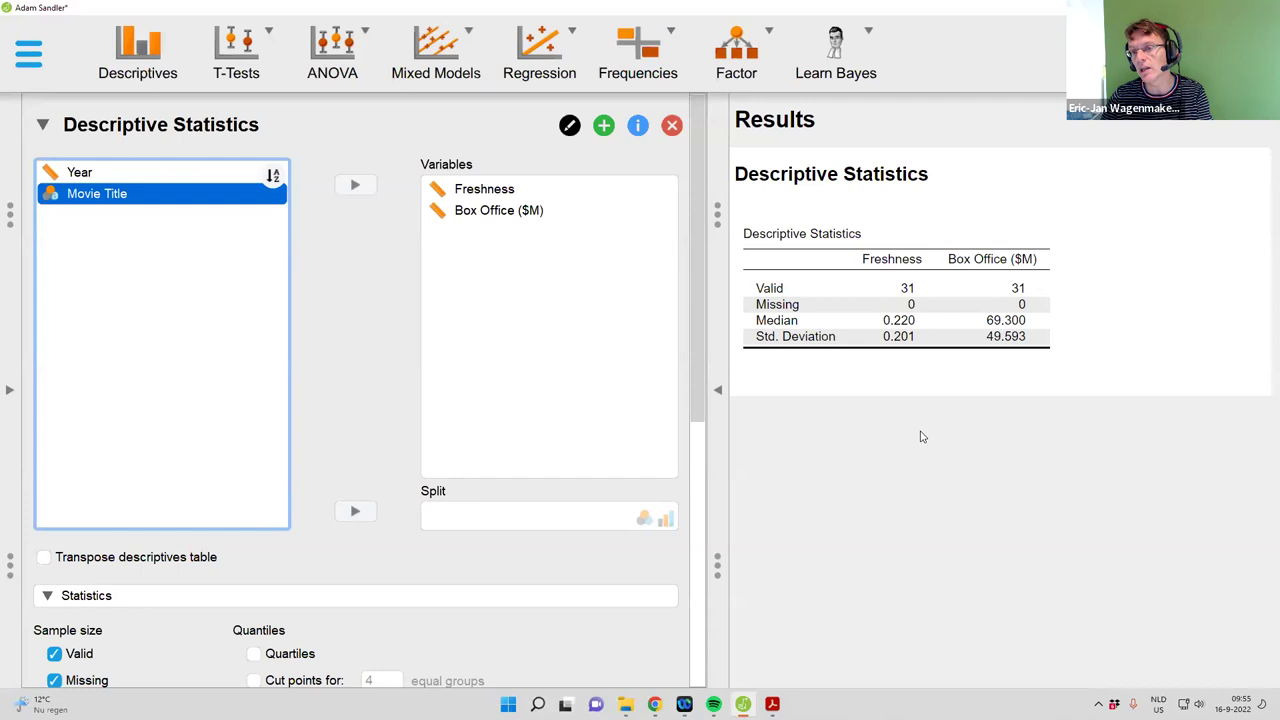
Add the note "This is a nice table!" beneath the Descriptive Statistics table
left_click(873, 234)
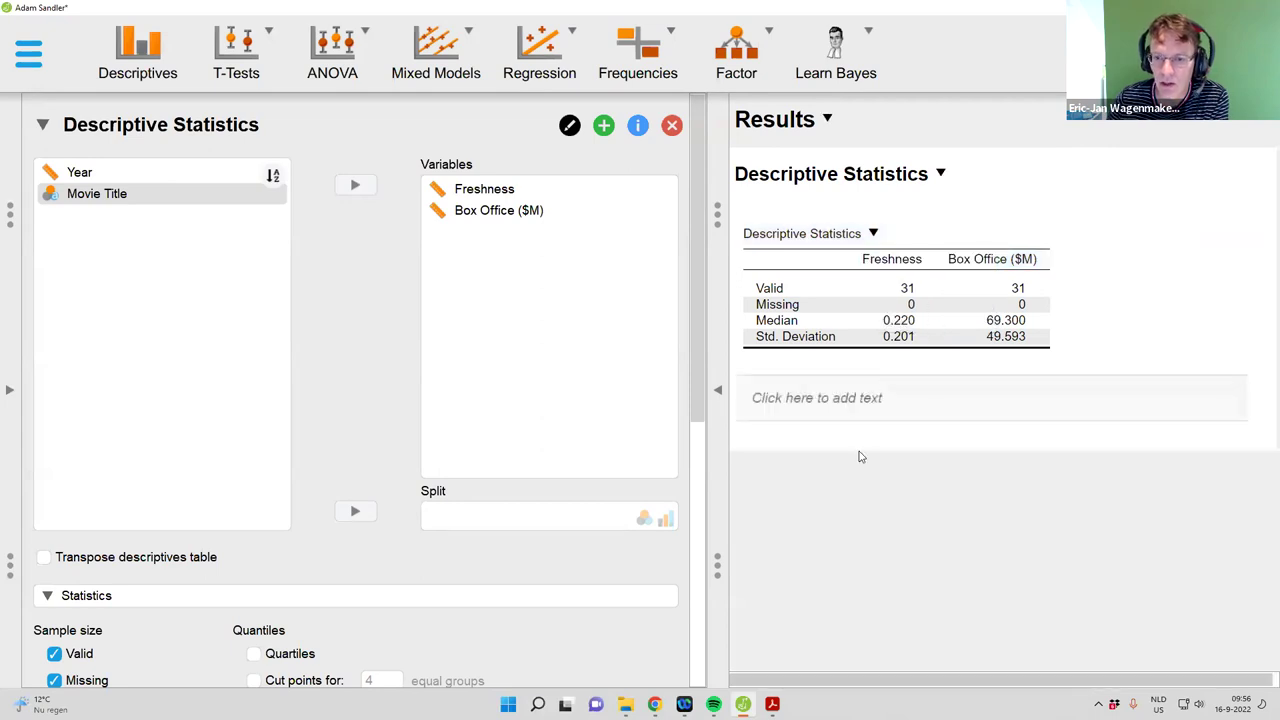
left_click(843, 396)
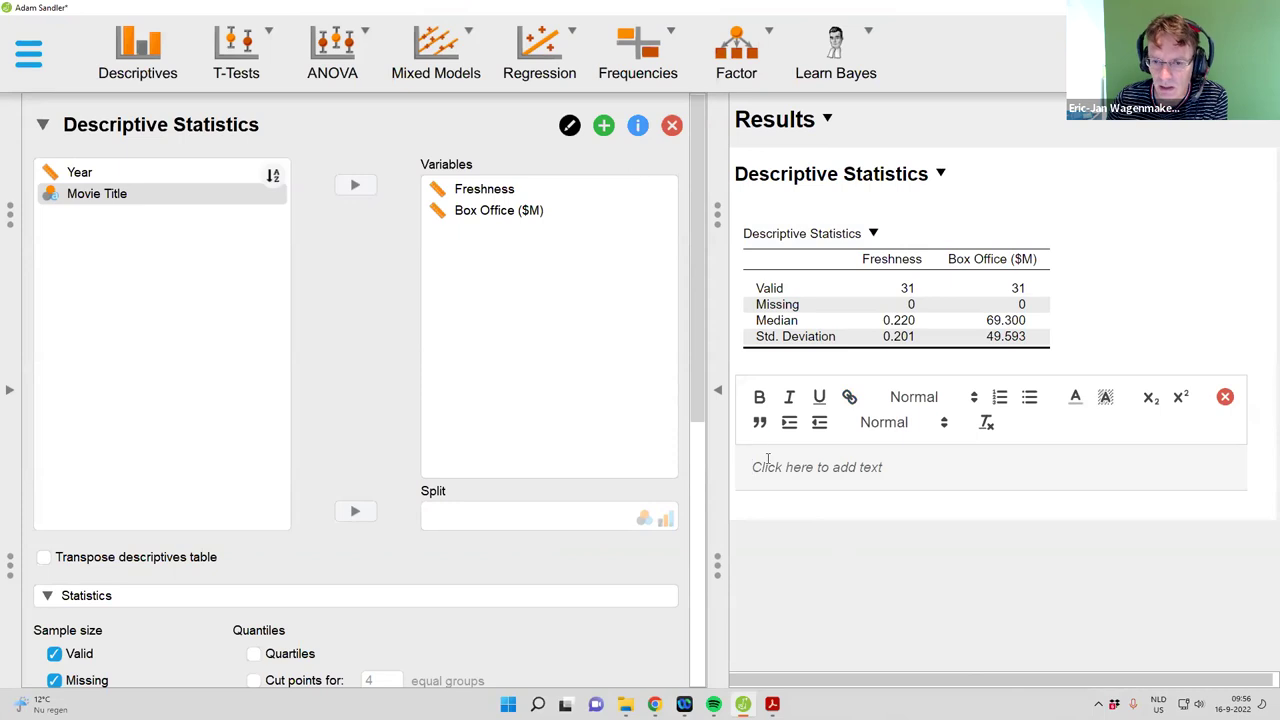
type("This is a nice tble")
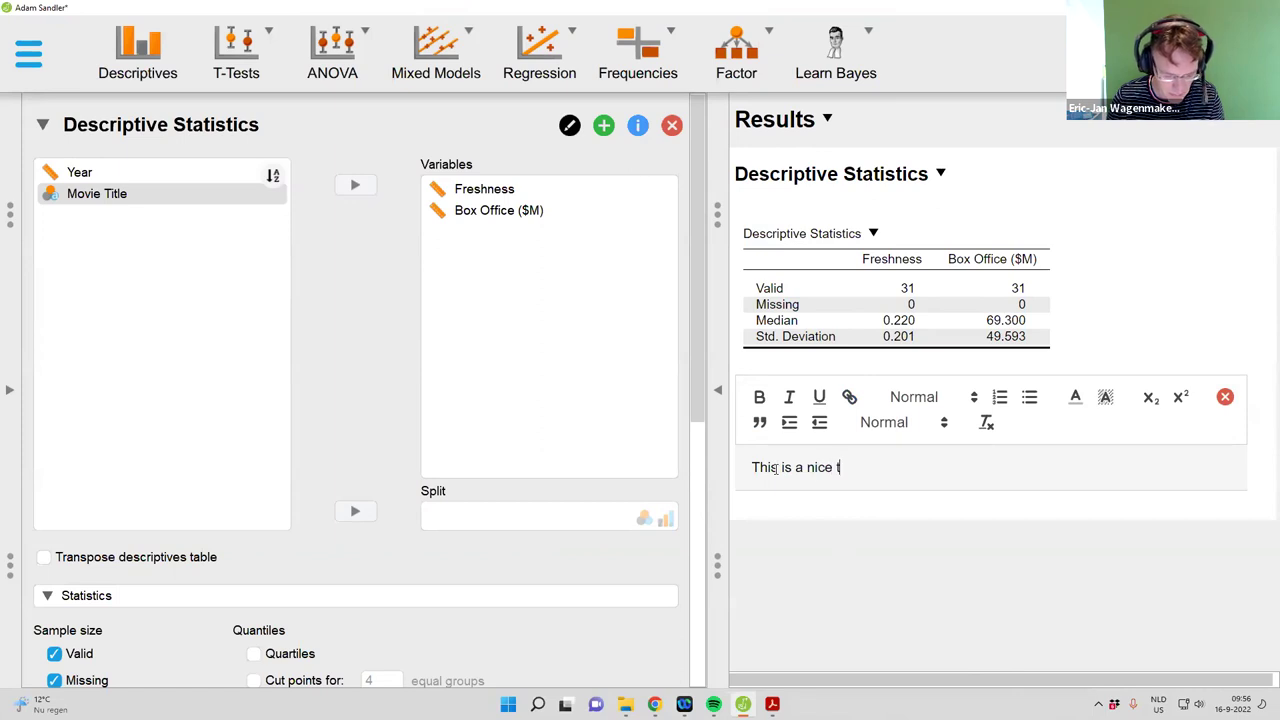
key("BackSpace")
key("BackSpace")
key("BackSpace")
type("able!")
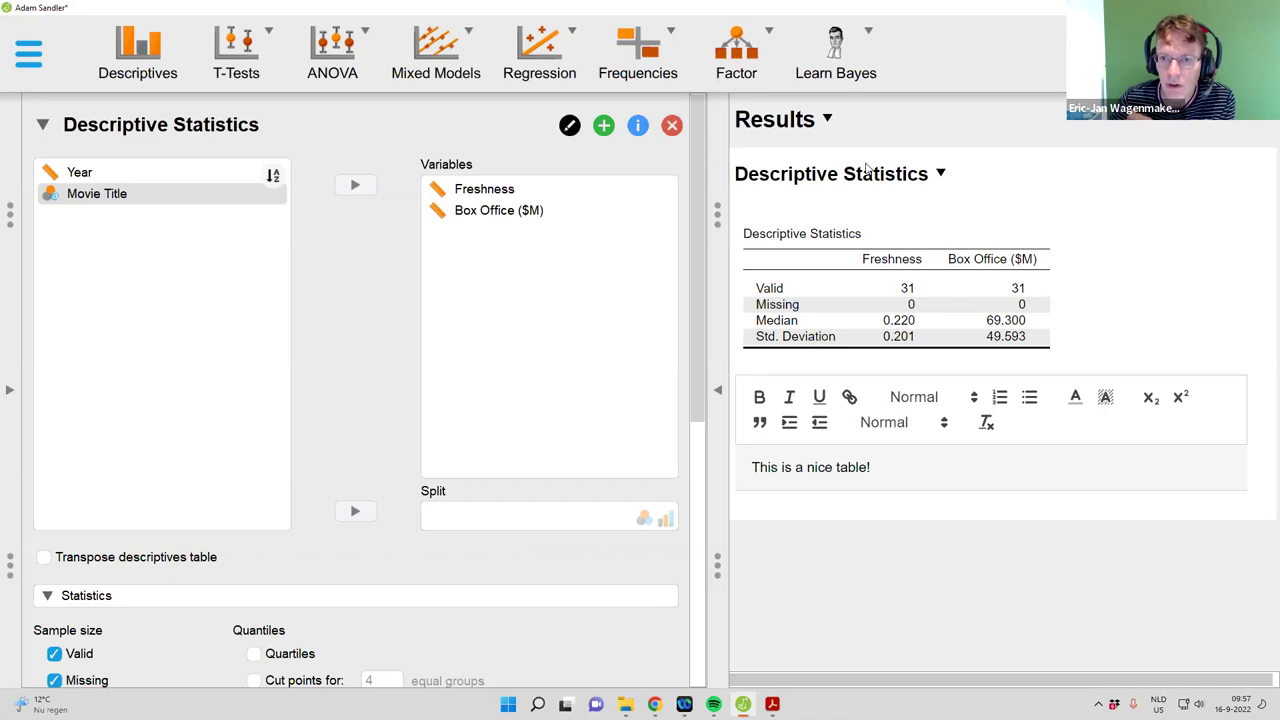
Add the note "This data set describes...." beneath the main Results heading
left_click(828, 119)
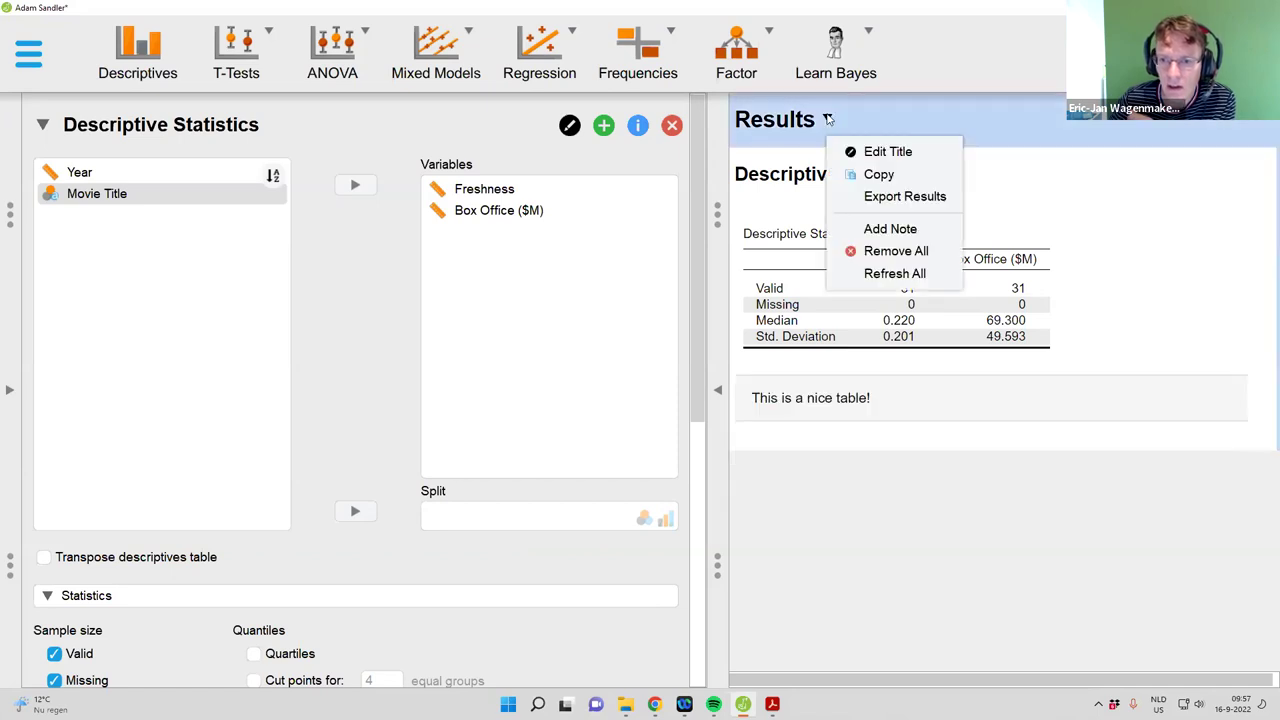
left_click(866, 230)
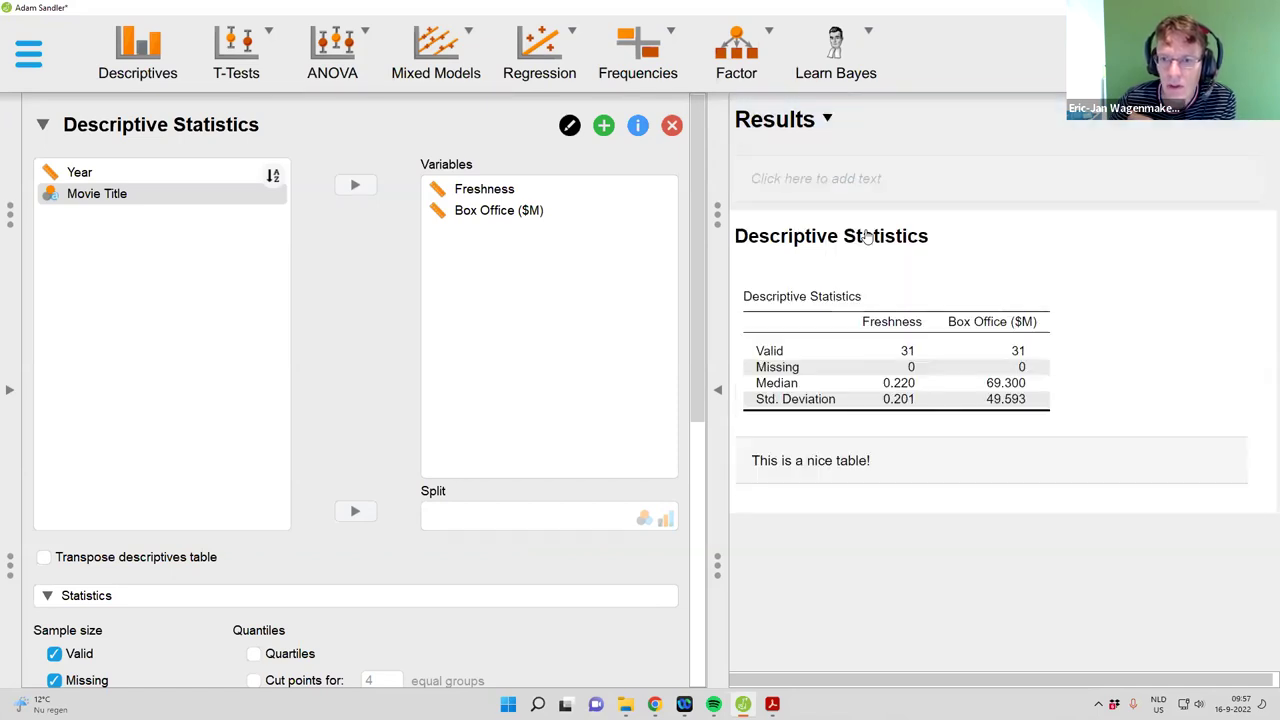
left_click(856, 182)
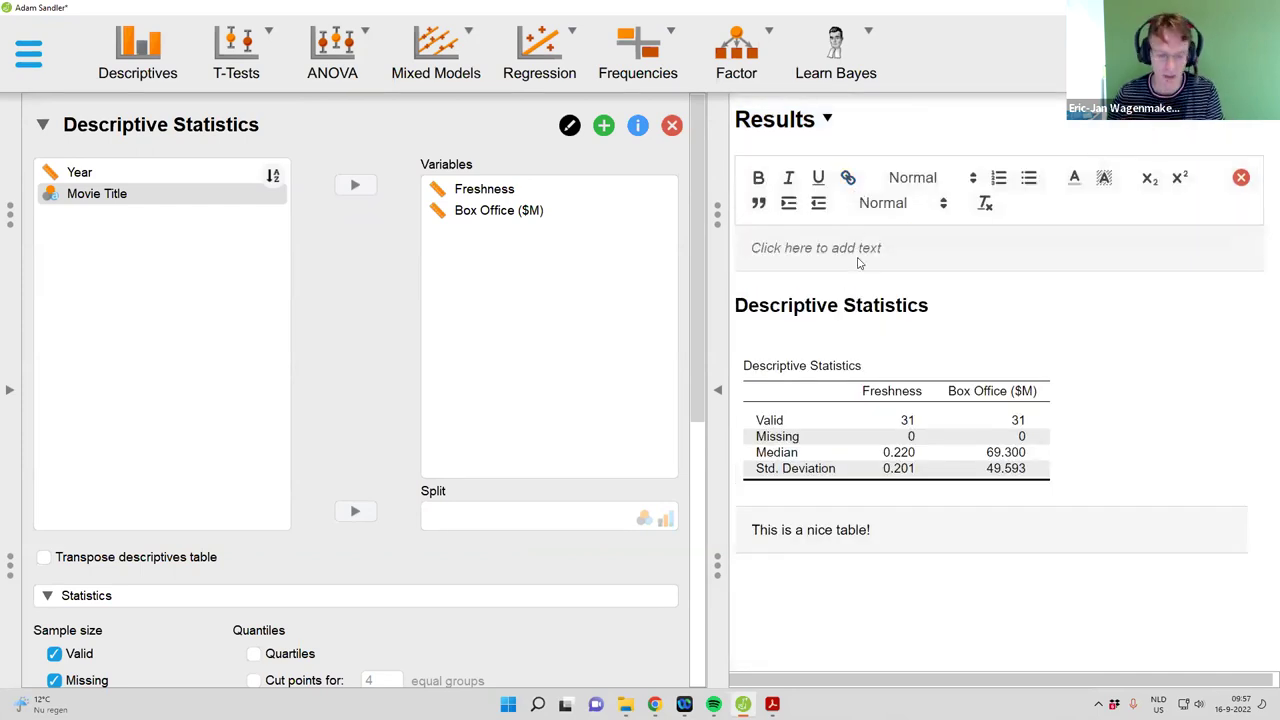
type("T")
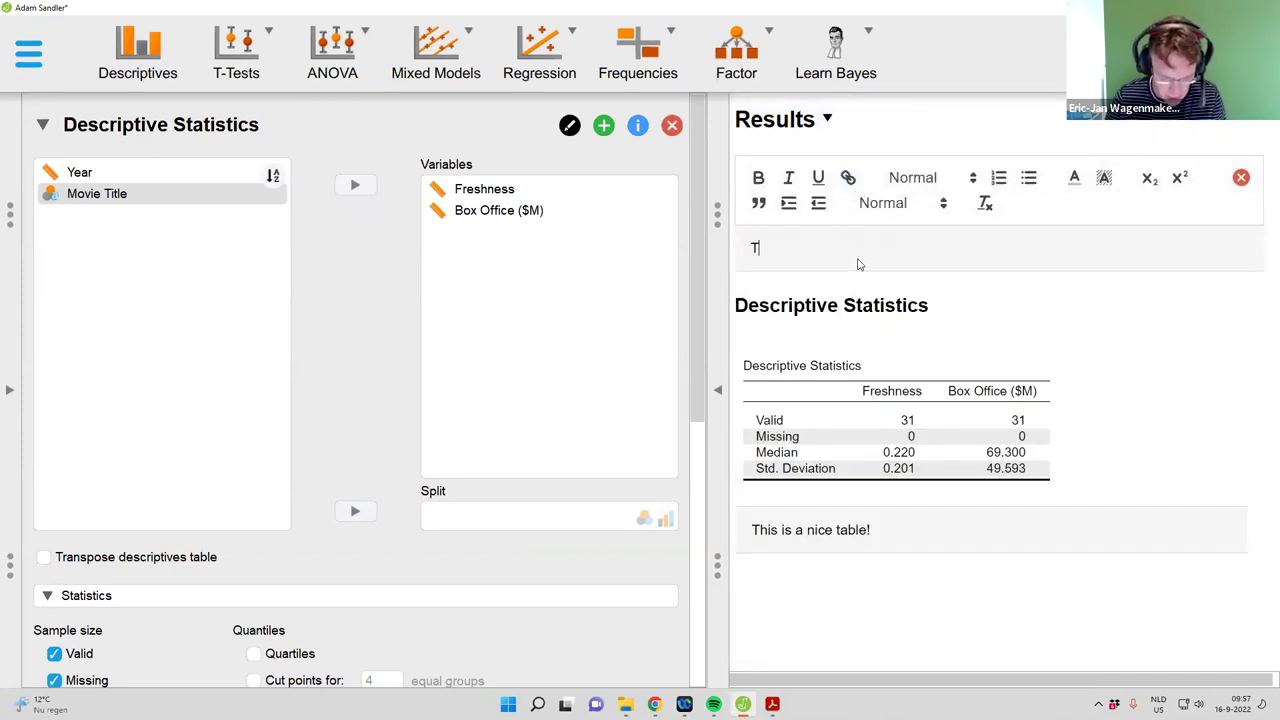
type("his data set")
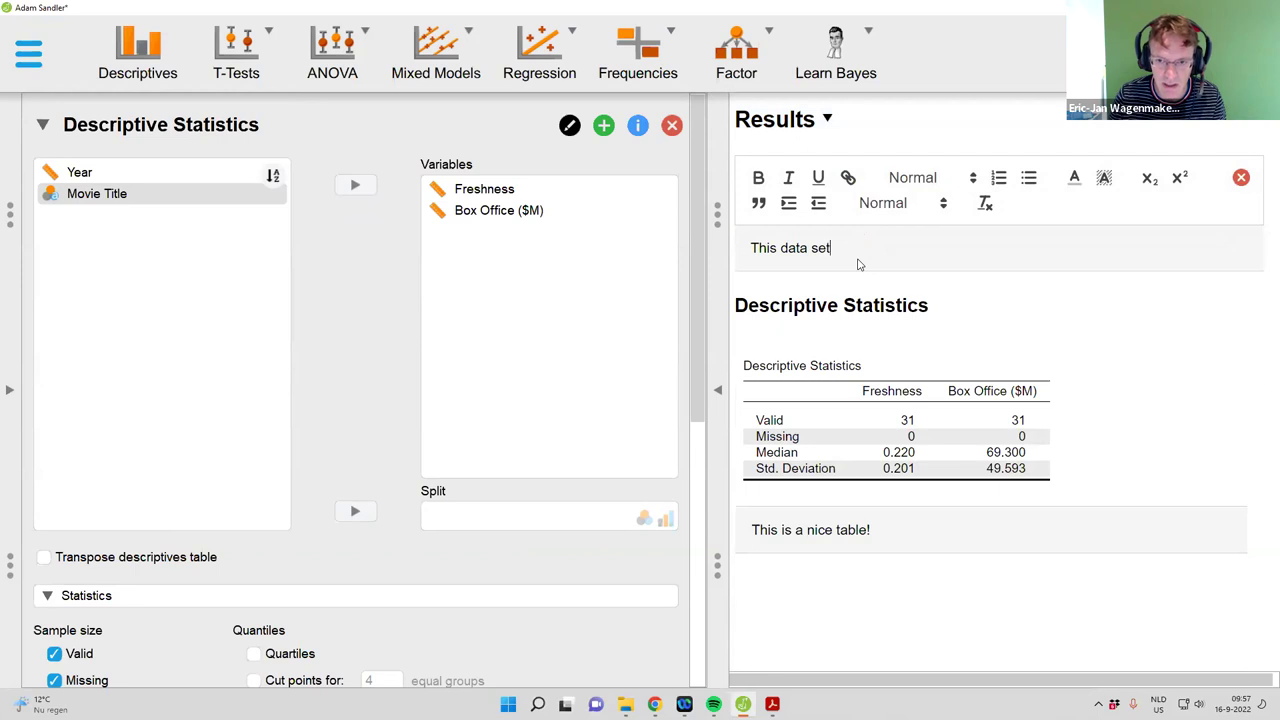
type(" descri")
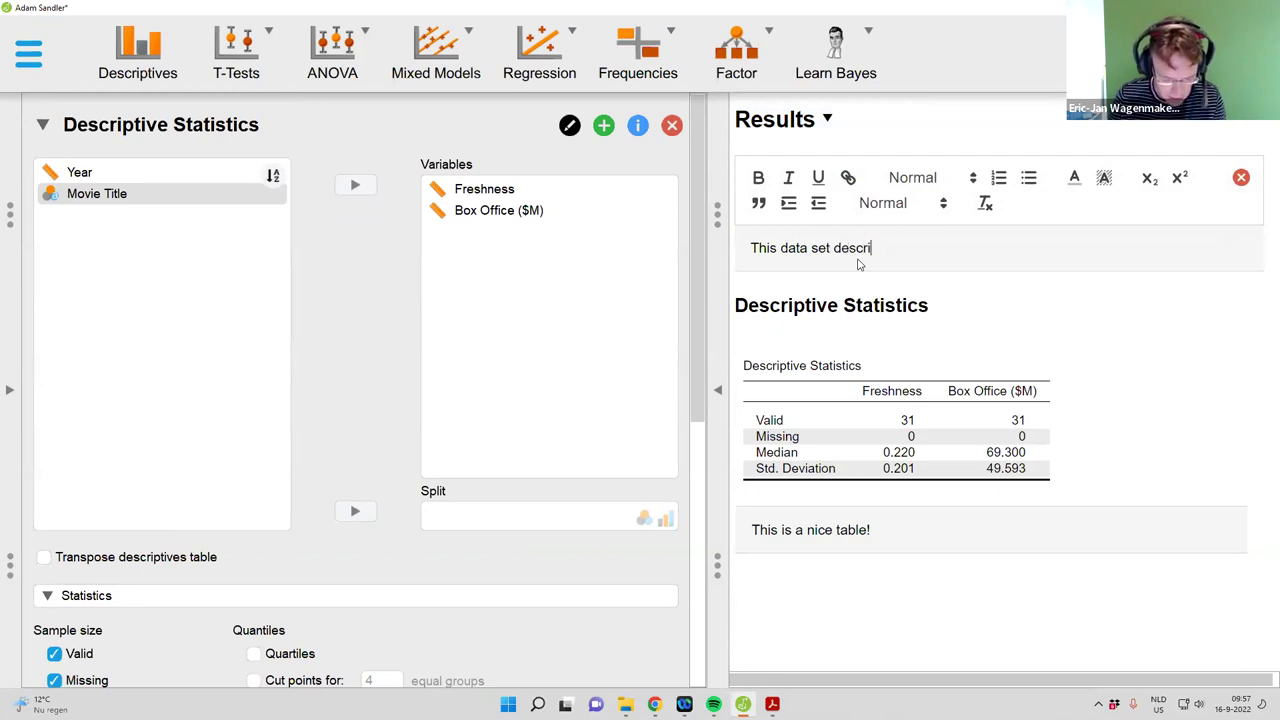
type("bes....")
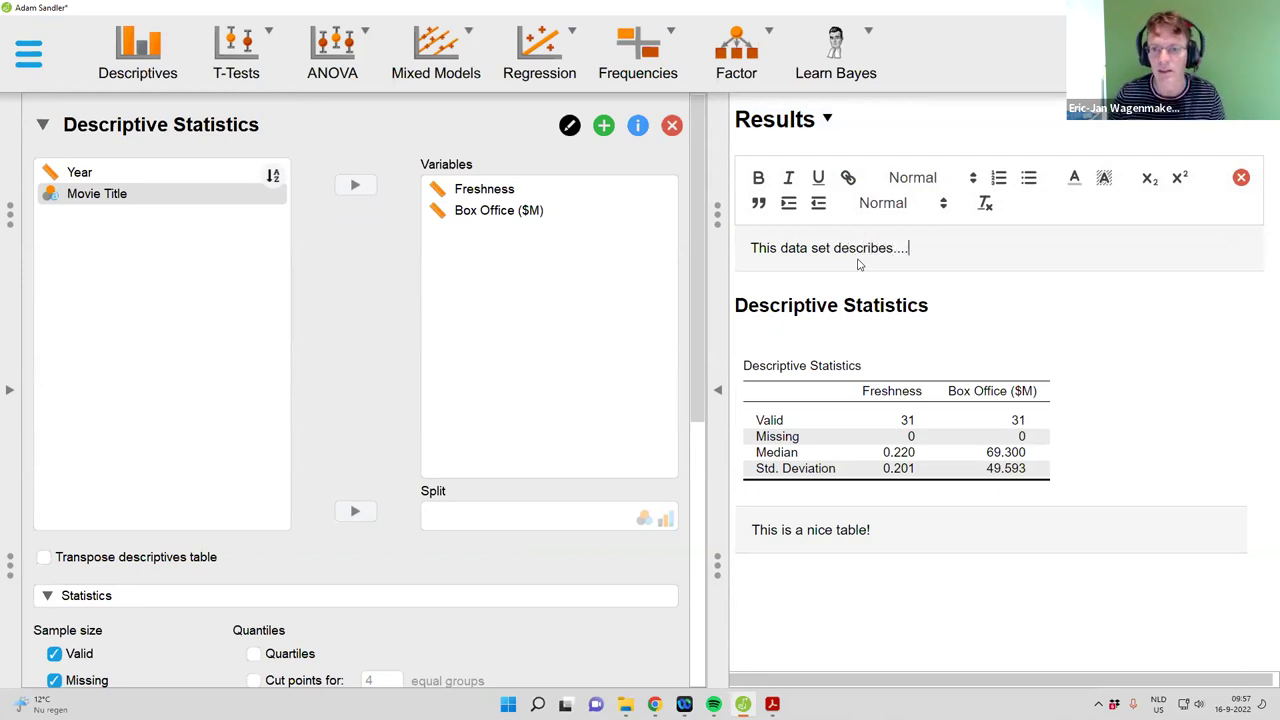
left_click(1222, 286)
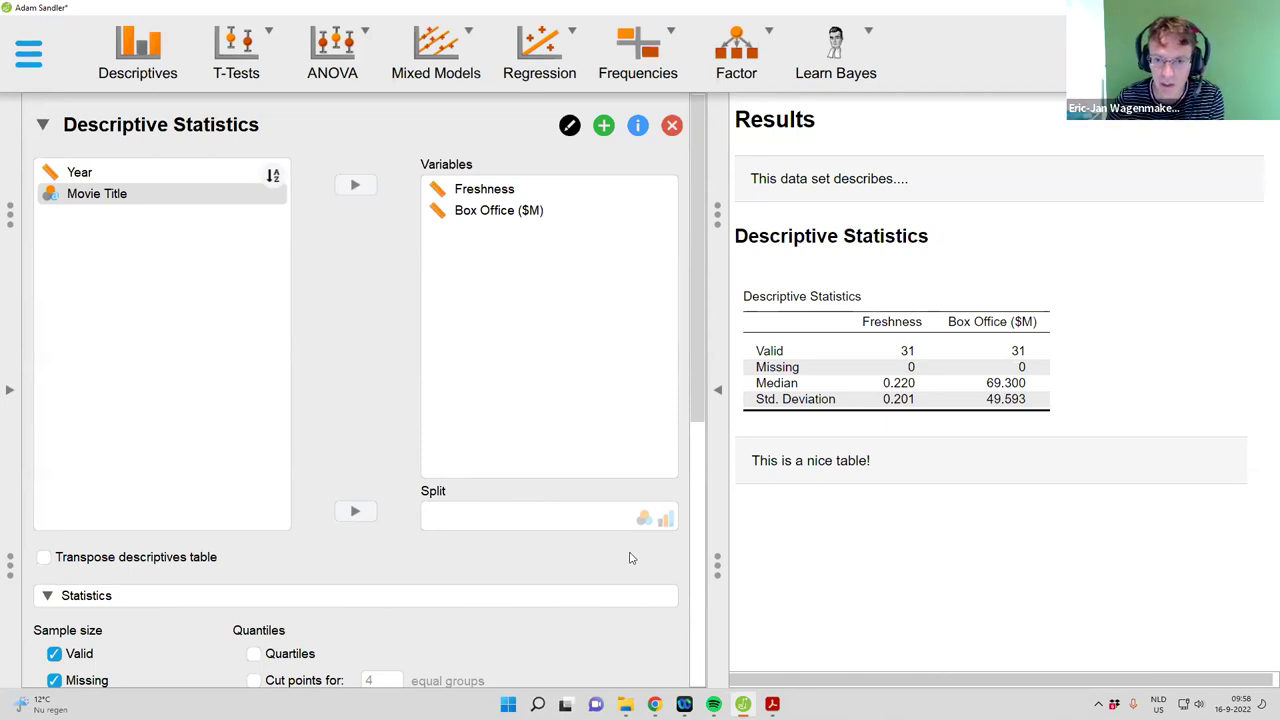
scroll(694, 474, "down", 2)
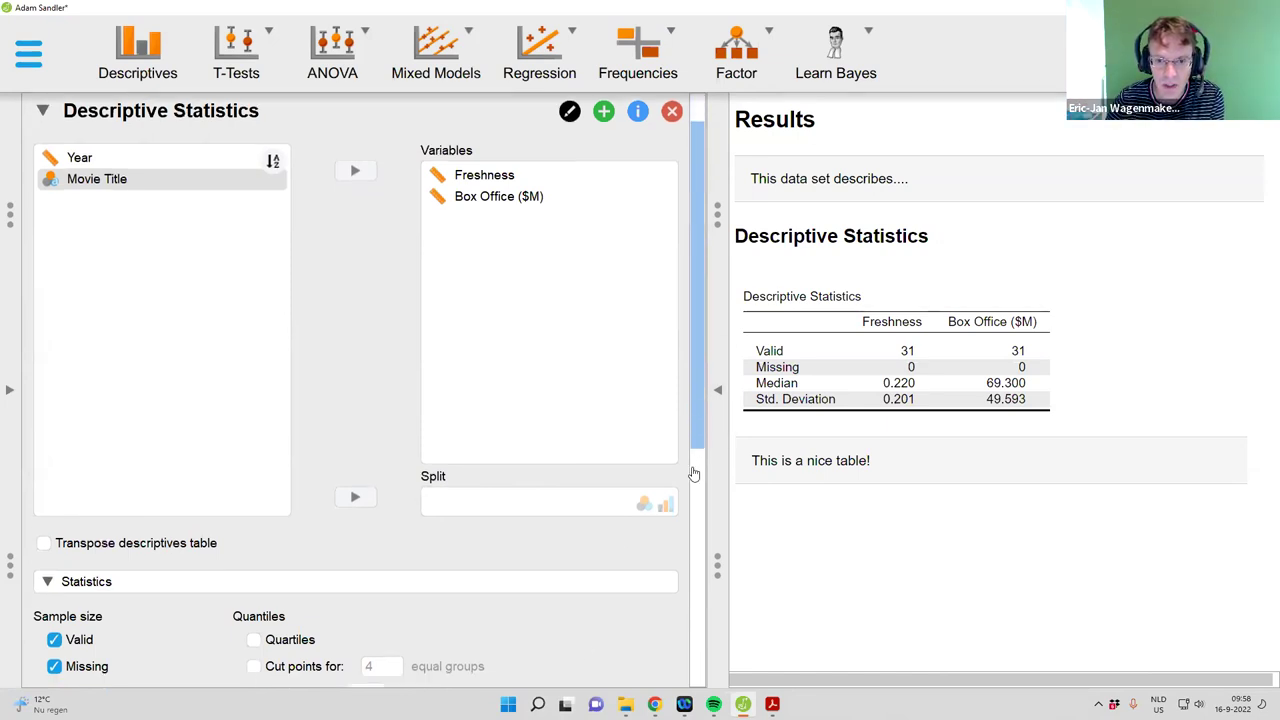
scroll(694, 474, "down", 5)
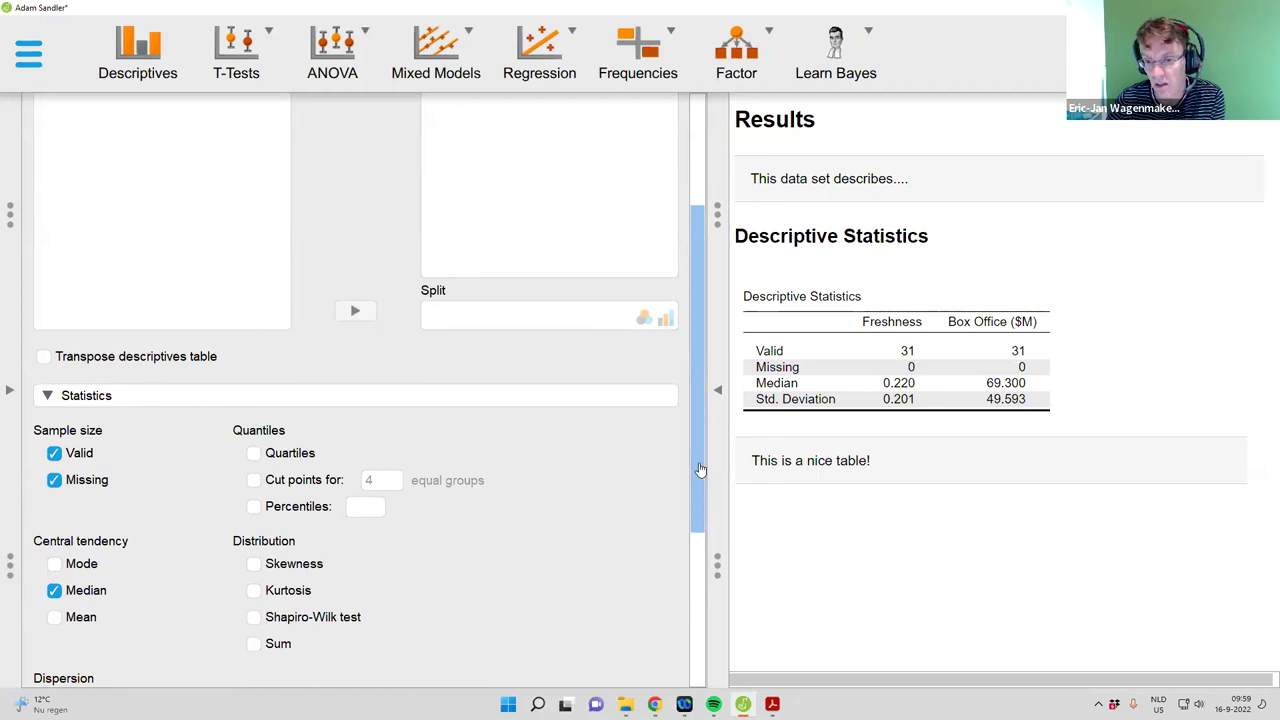
left_click_drag(700, 470, 705, 337)
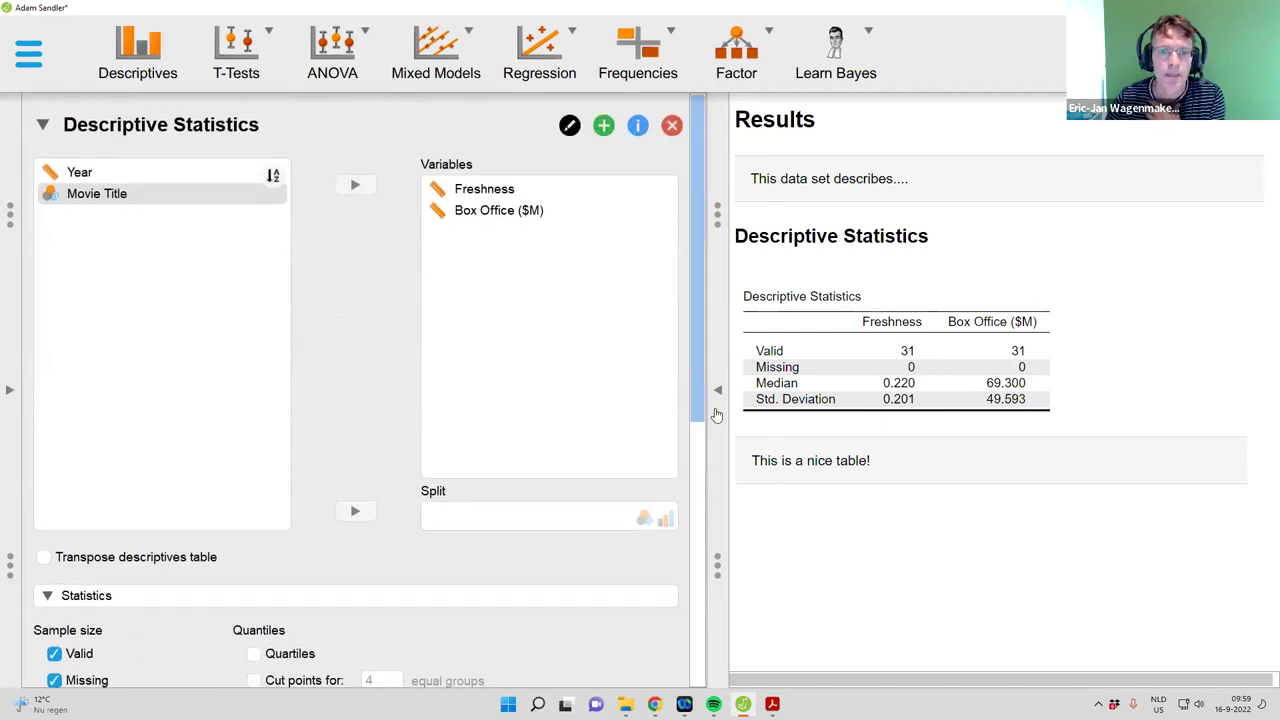
mouse_move(743, 465)
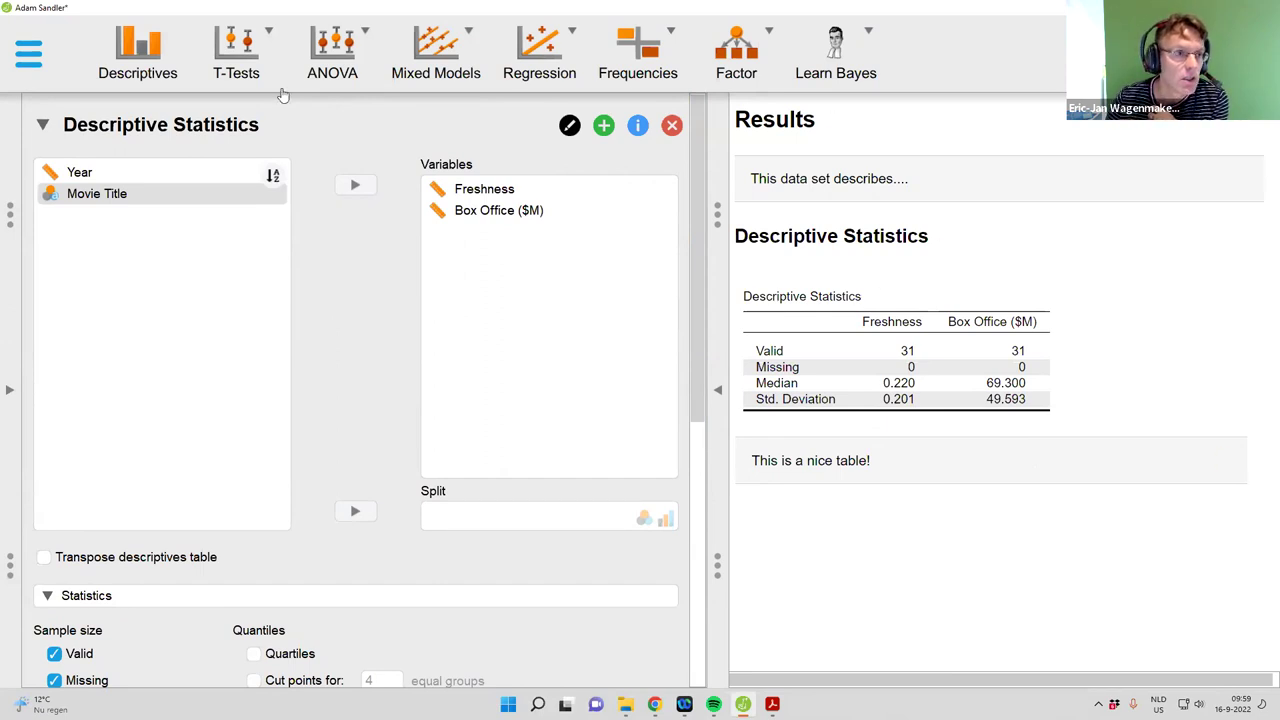
Examine the available destinations for exporting the results, leaving without exporting anything
left_click(32, 58)
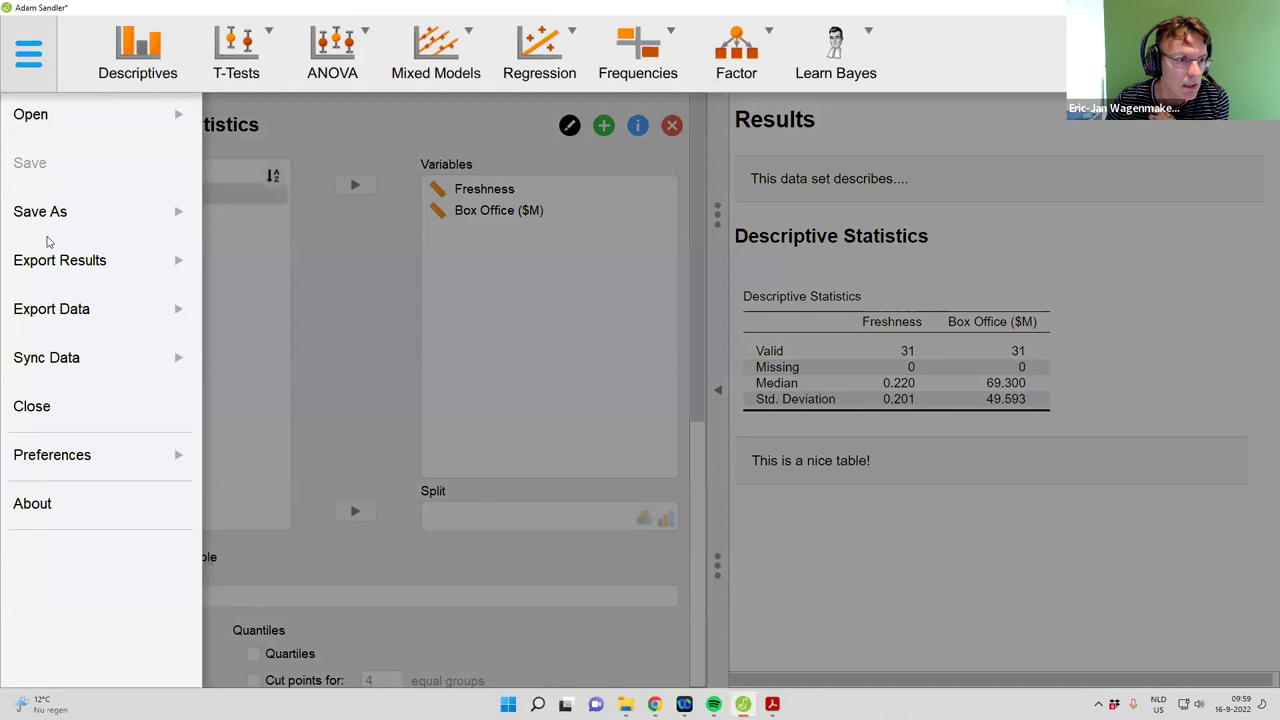
left_click(50, 262)
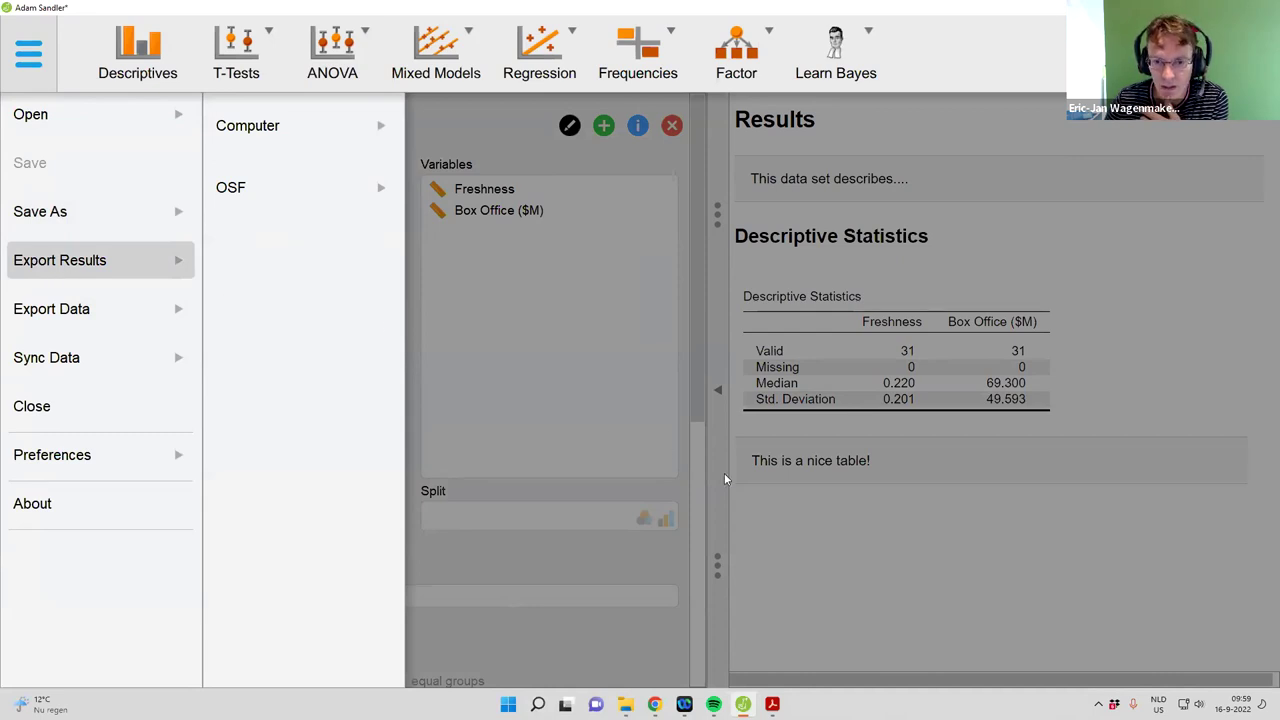
left_click(825, 541)
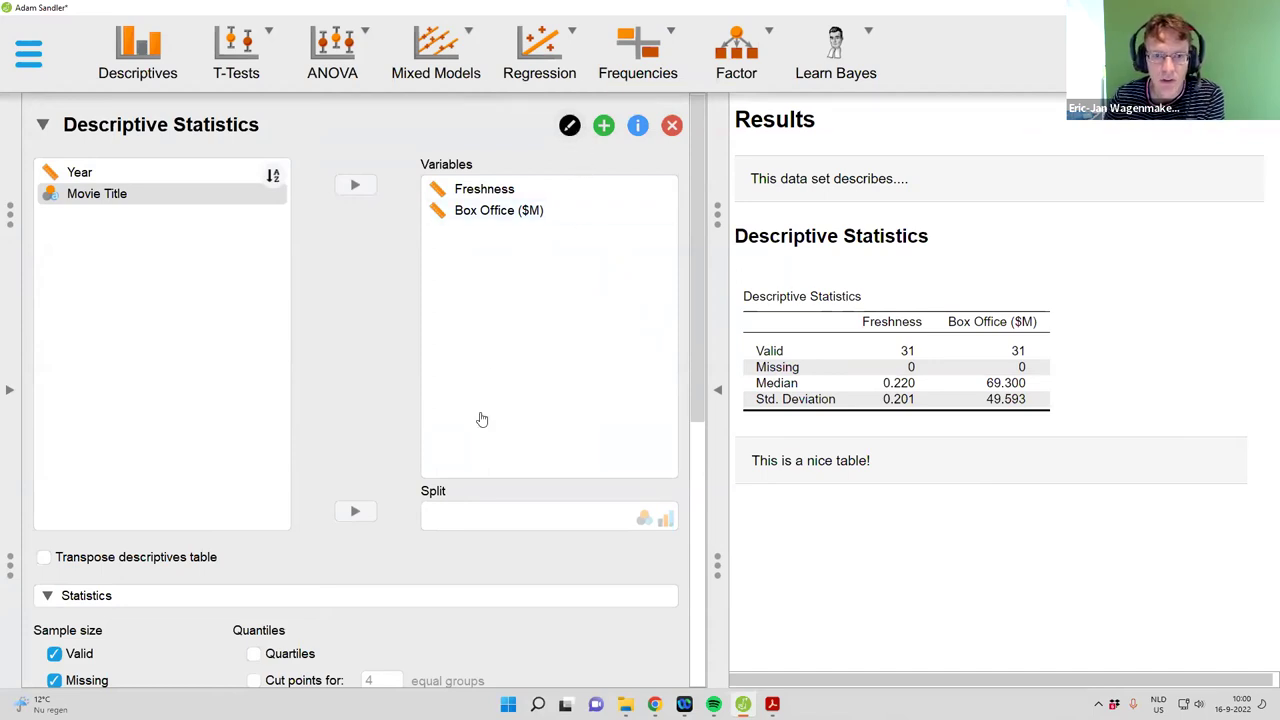
Retitle the Descriptive Statistics analysis as "EJ was here"
left_click(568, 126)
key("shift+Left")
key("shift+Left")
key("shift+Left")
key("shift+Left")
key("shift+Left")
key("shift+Left")
key("shift+Left")
key("shift+Left")
key("shift+Left")
key("shift+Left")
key("shift+Left")
key("shift+Left")
key("shift+Left")
key("shift+Left")
key("shift+Left")
key("shift+Left")
key("shift+Left")
key("shift+Left")
key("shift+Left")
key("shift+Left")
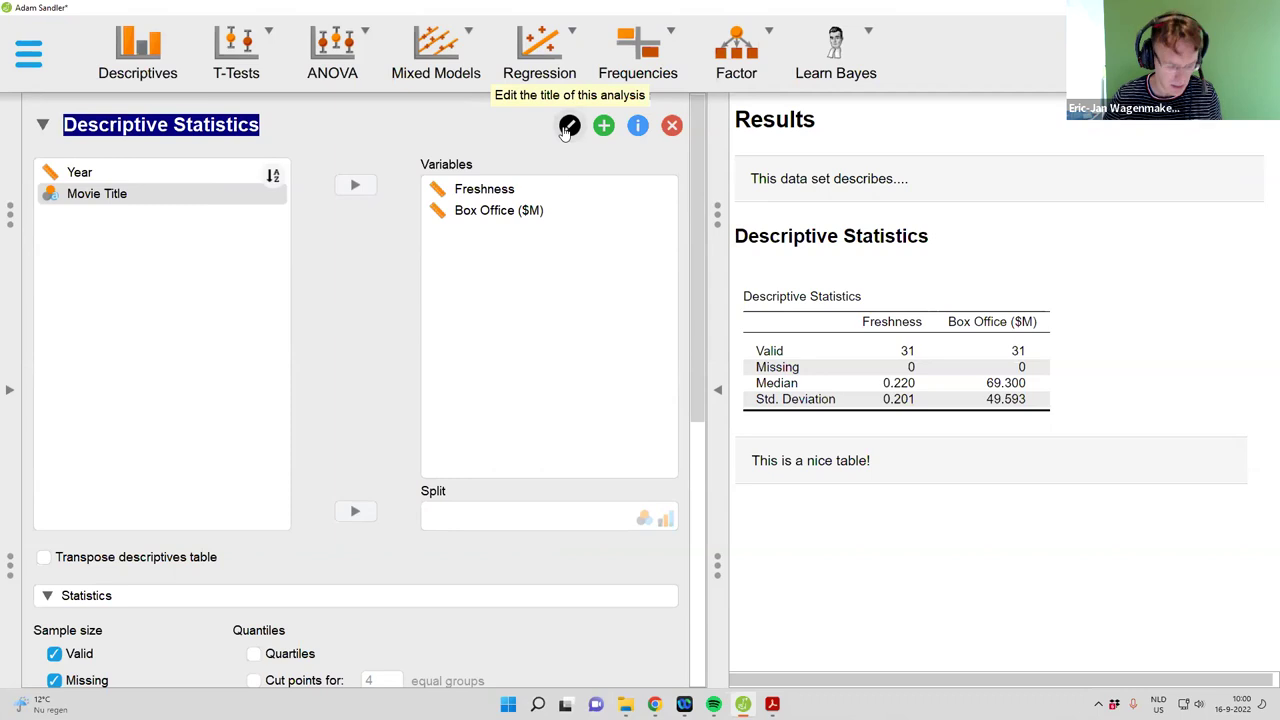
type("EJ was here")
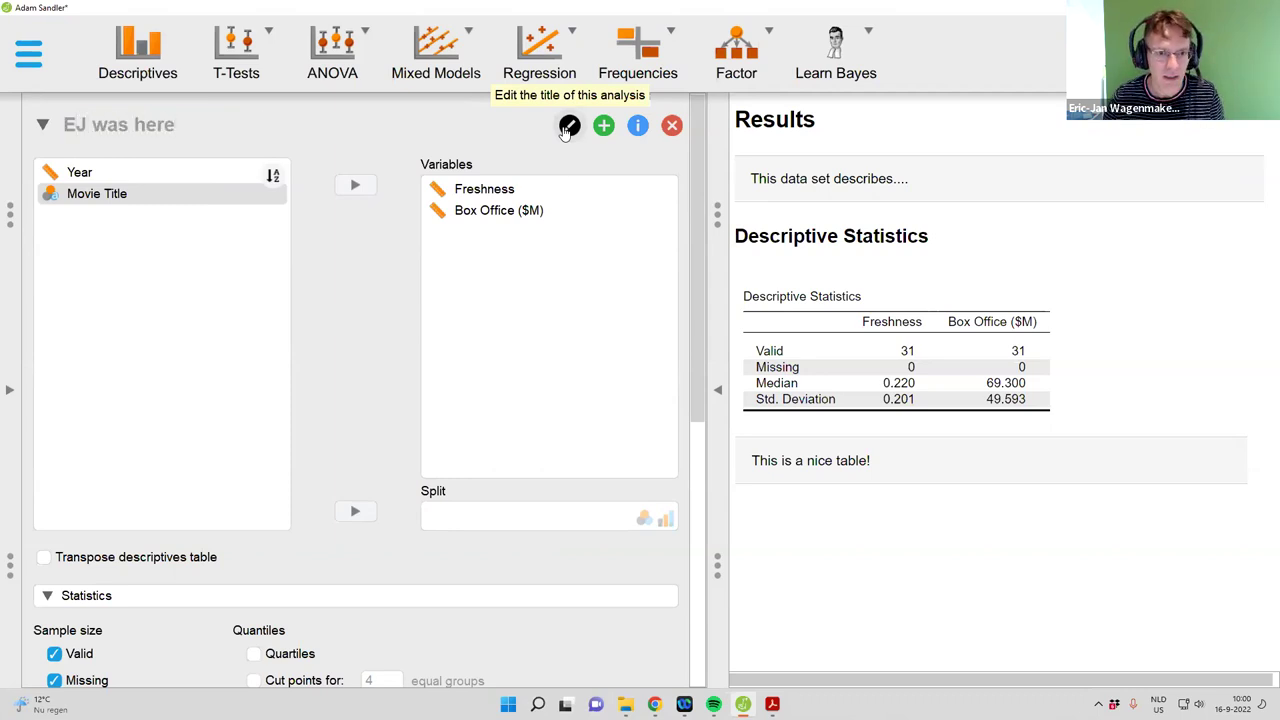
left_click(401, 336)
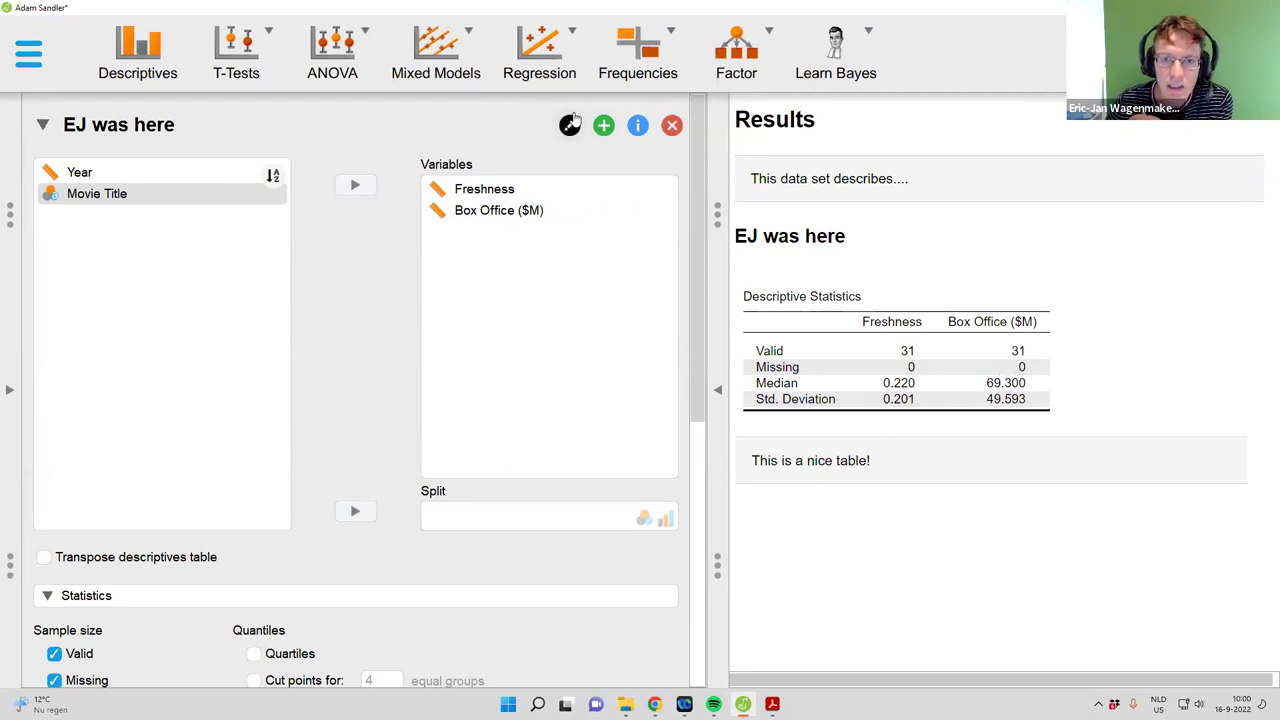
Duplicate the retitled analysis and try collapsing and expanding the options of both the original and its copy
left_click(608, 130)
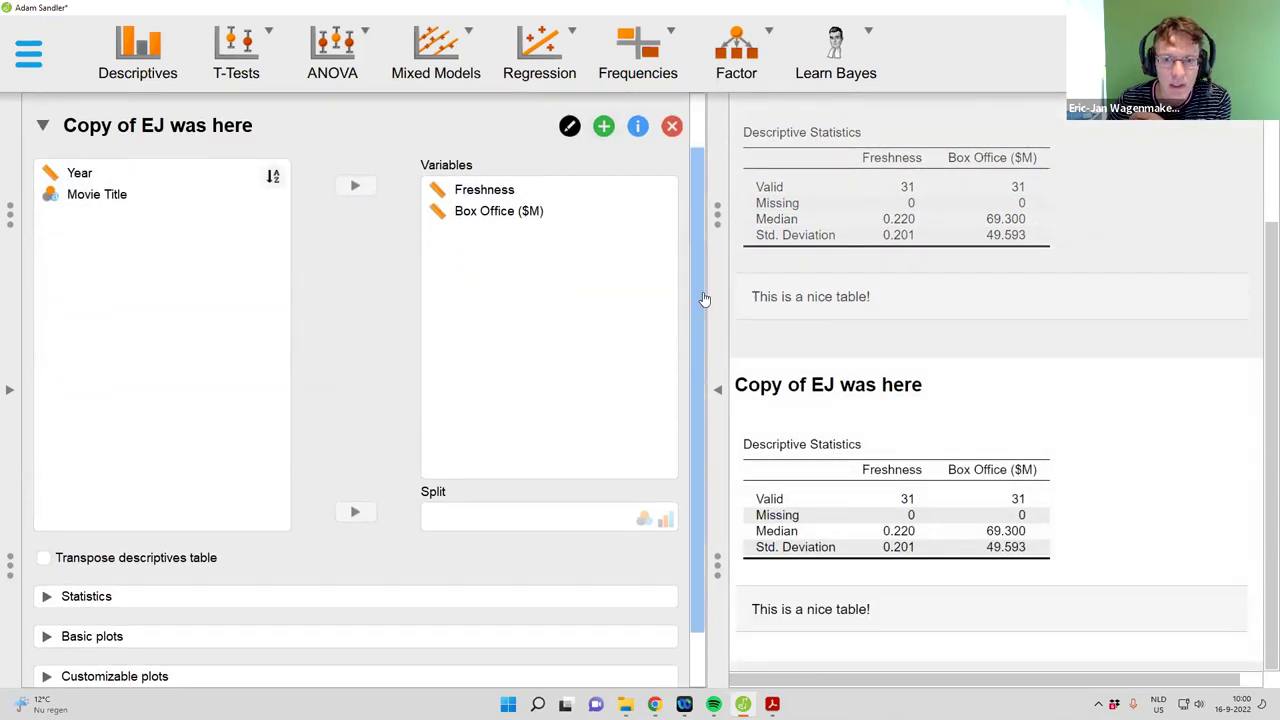
scroll(703, 286, "up", 2)
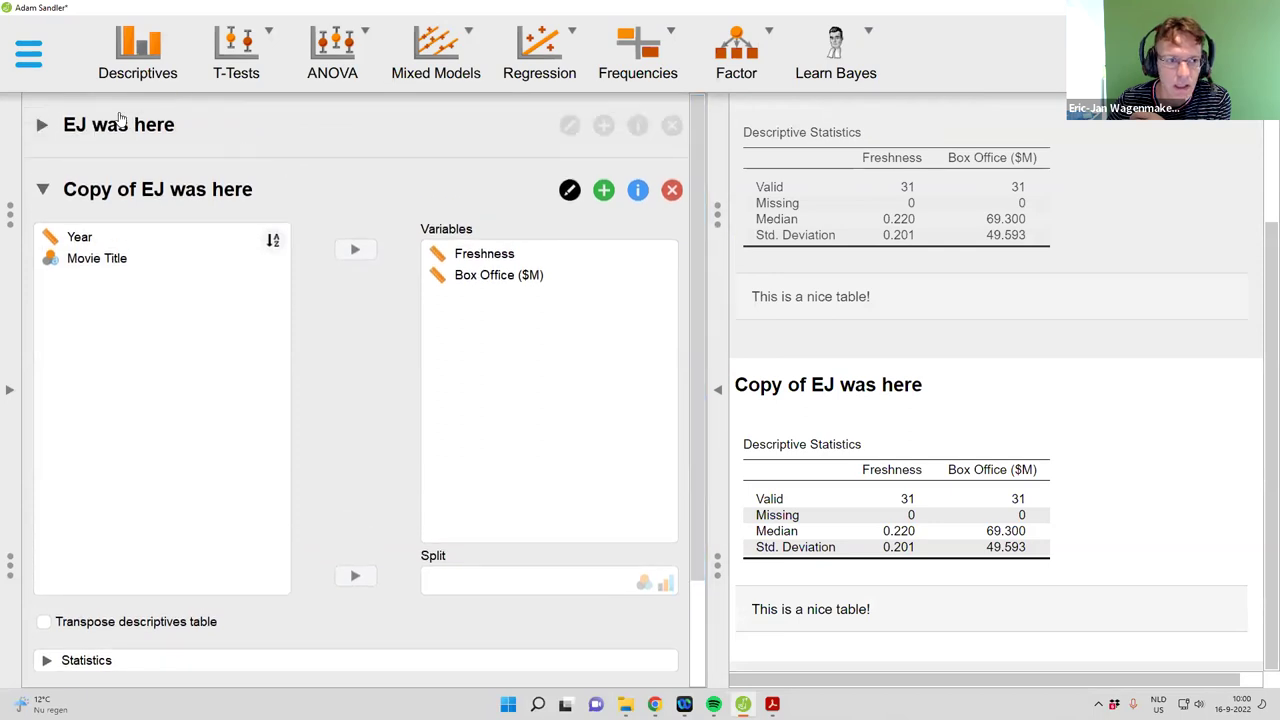
left_click(42, 189)
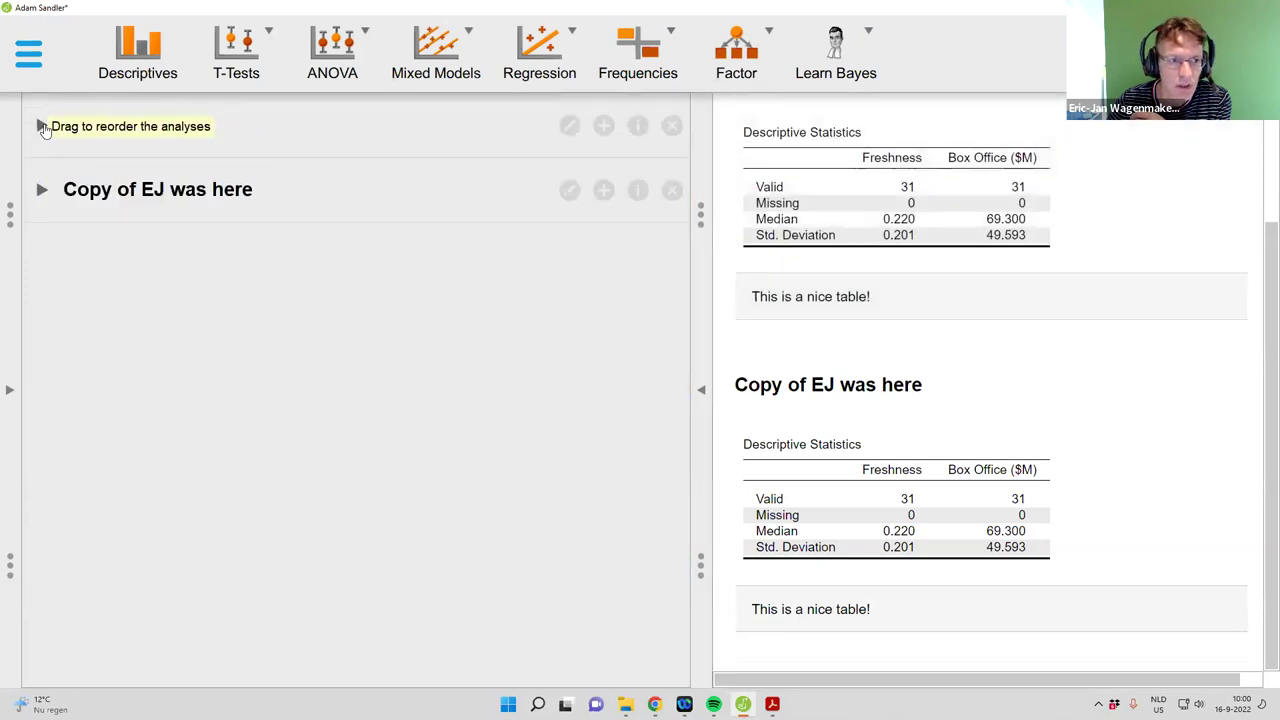
left_click(42, 127)
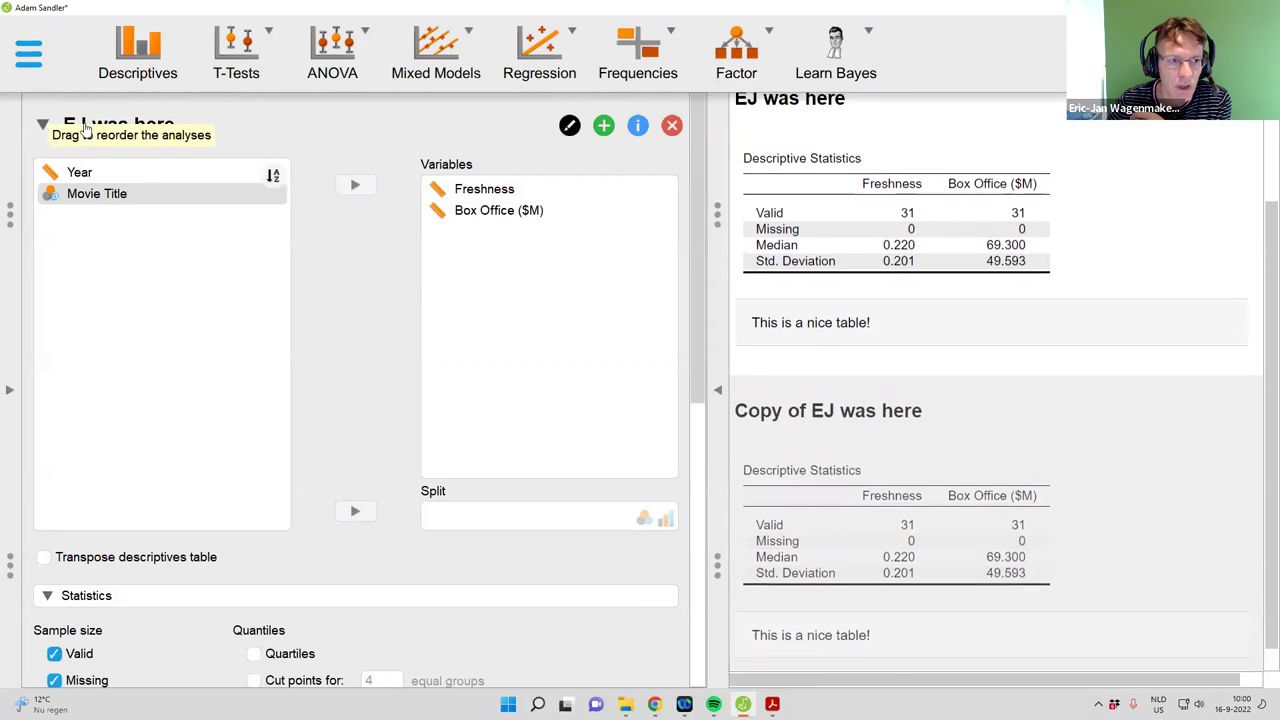
left_click(42, 127)
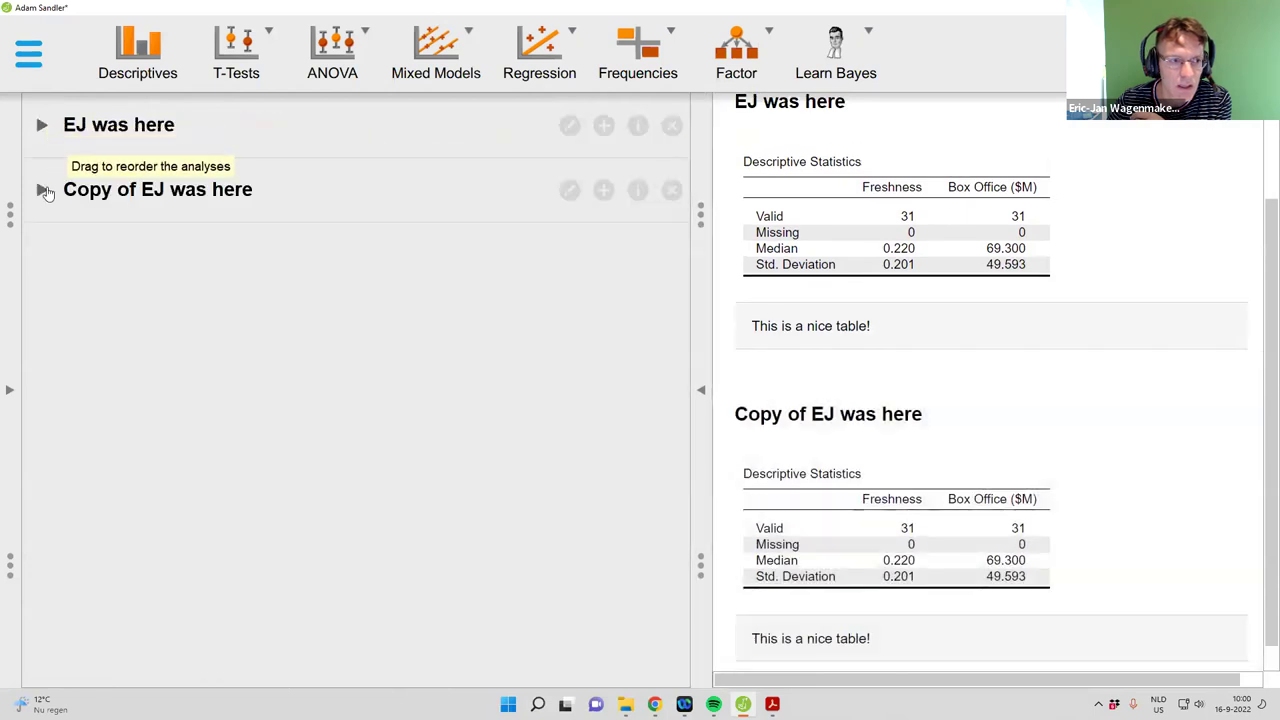
left_click(42, 189)
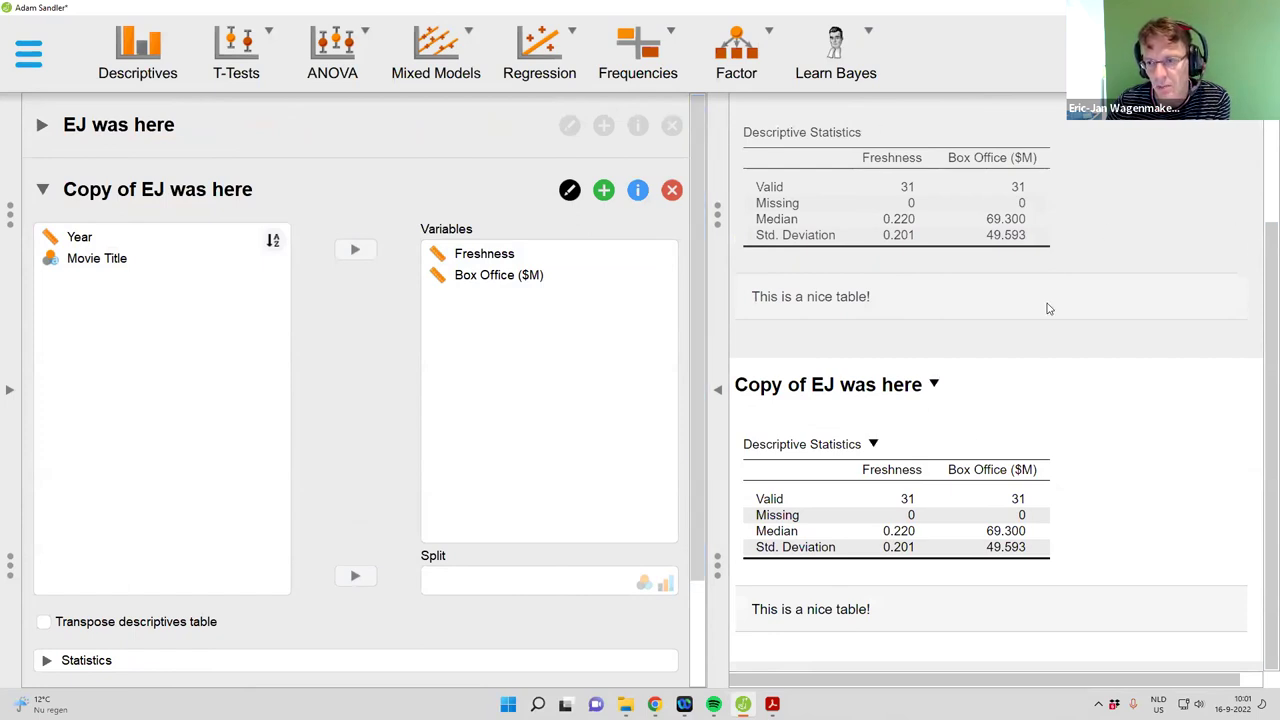
scroll(1258, 449, "up", 1)
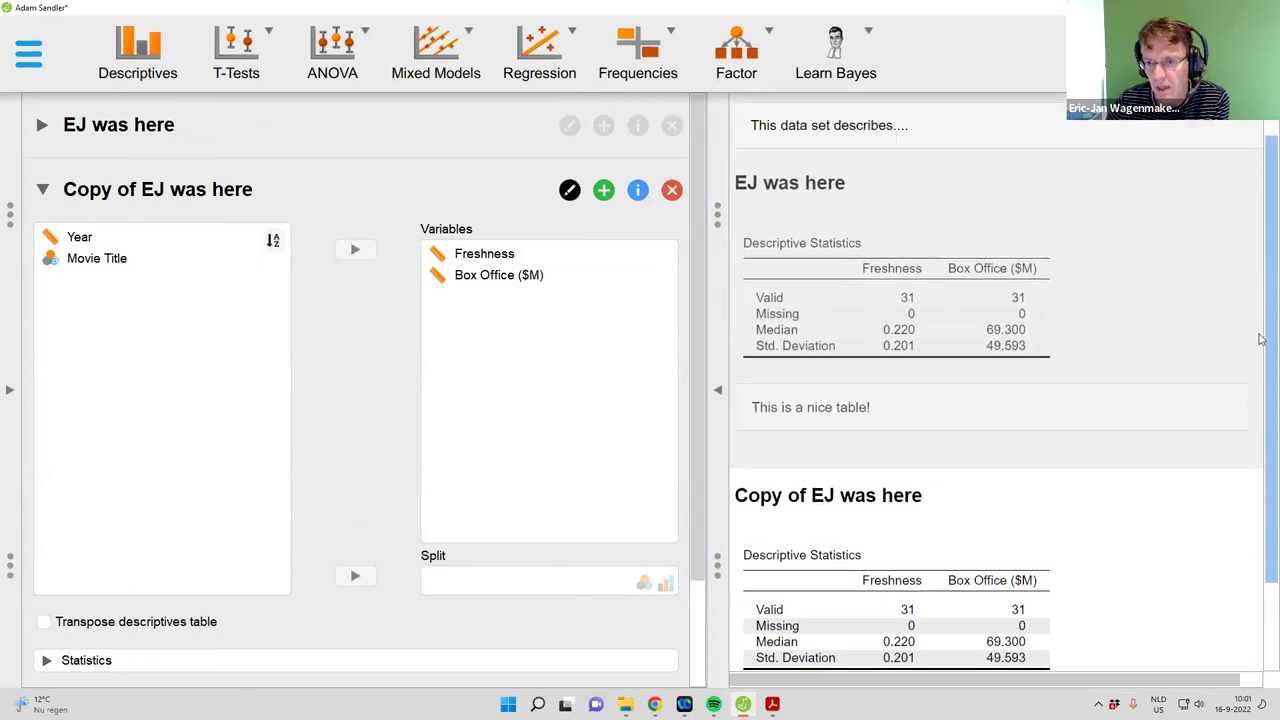
scroll(1242, 557, "down", 1)
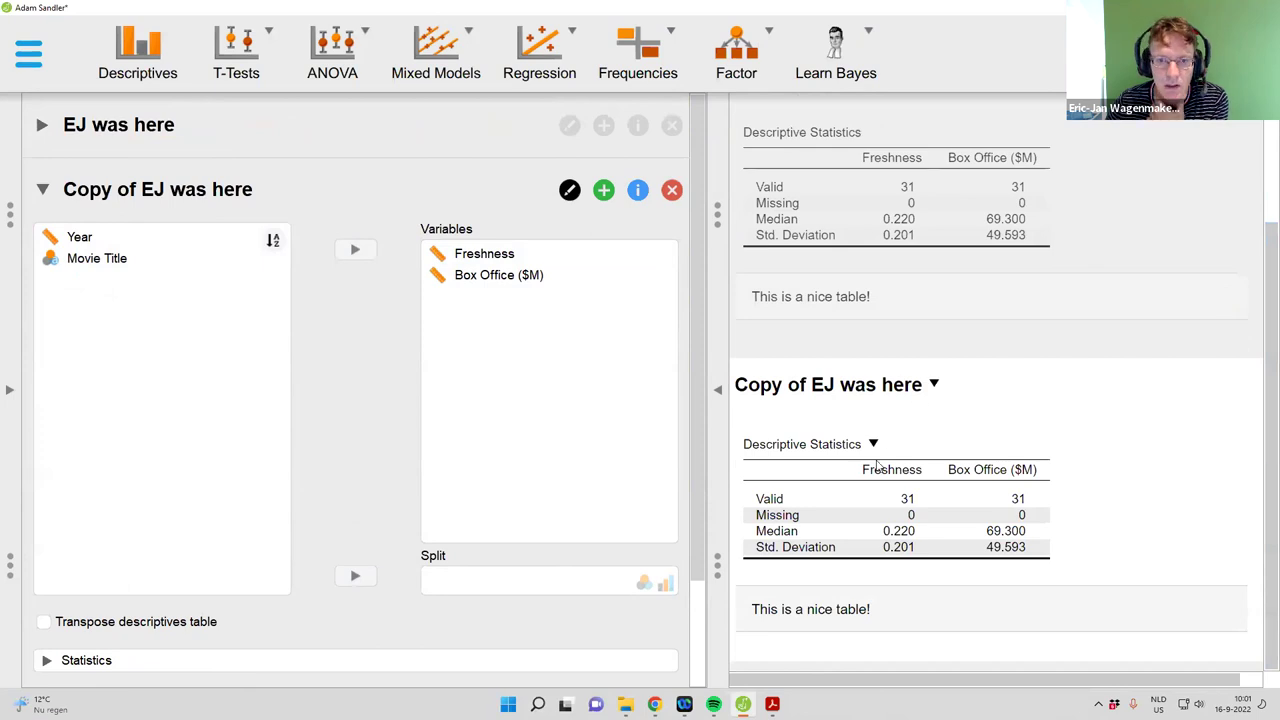
Read through the help for the descriptives analysis, widening its window and continuing down to the references and R packages
left_click(639, 192)
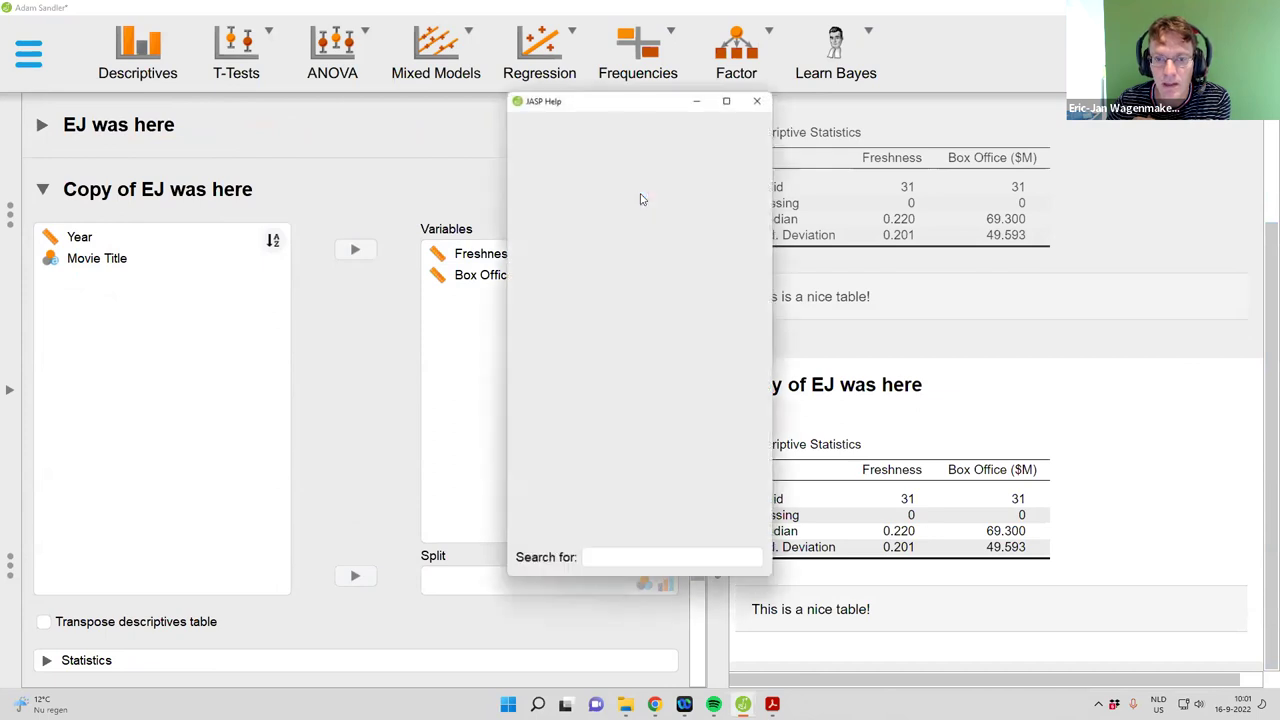
left_click_drag(772, 296, 966, 312)
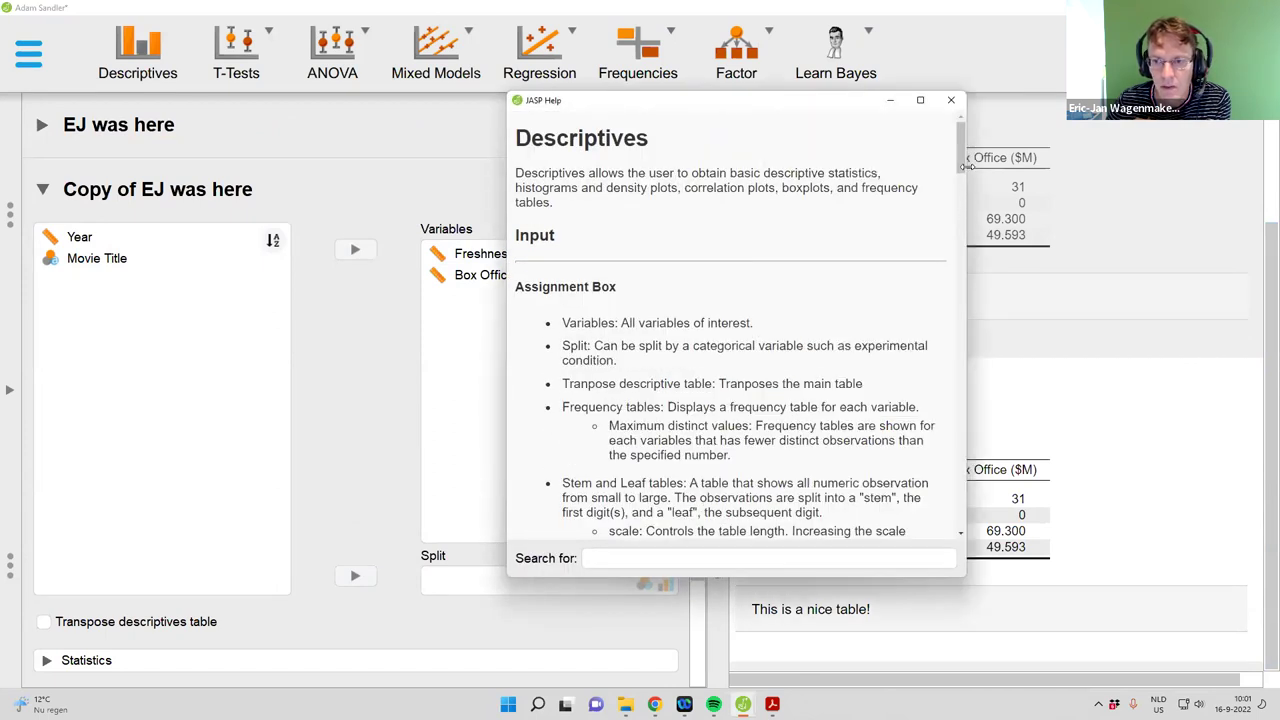
scroll(958, 231, "down", 3)
scroll(958, 231, "down", 8)
scroll(948, 341, "down", 6)
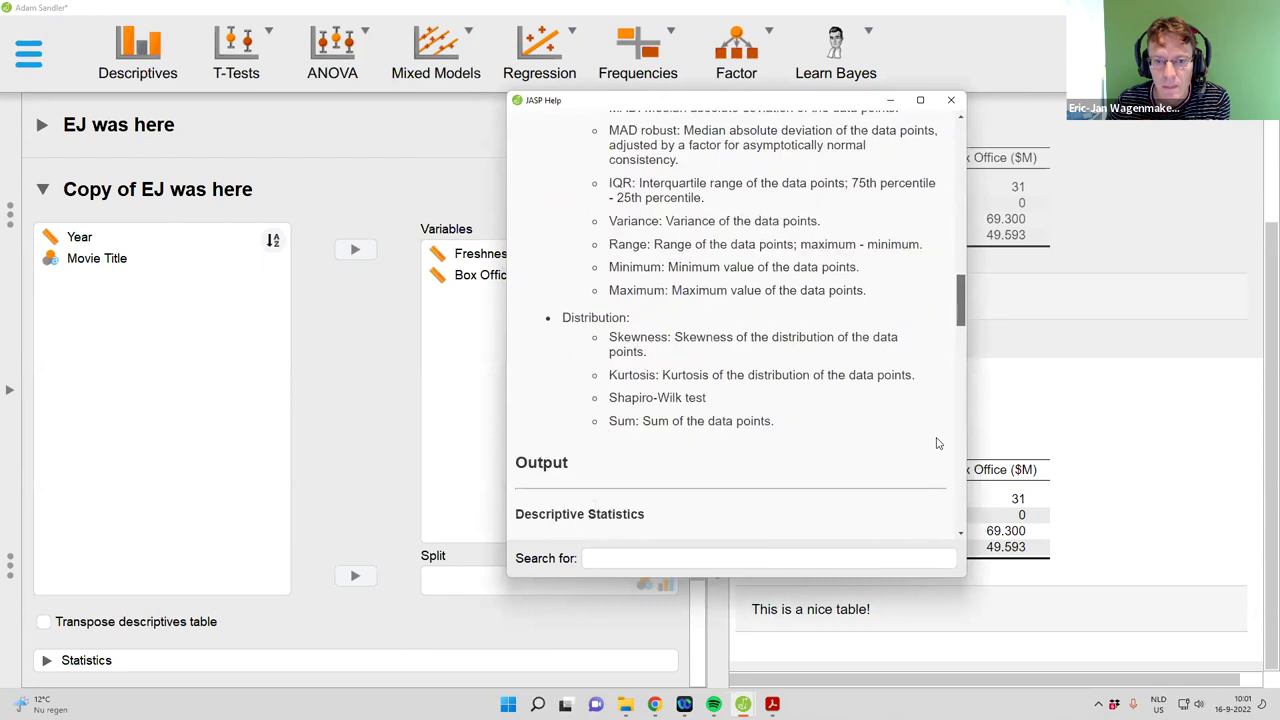
scroll(938, 443, "down", 12)
scroll(700, 470, "down", 12)
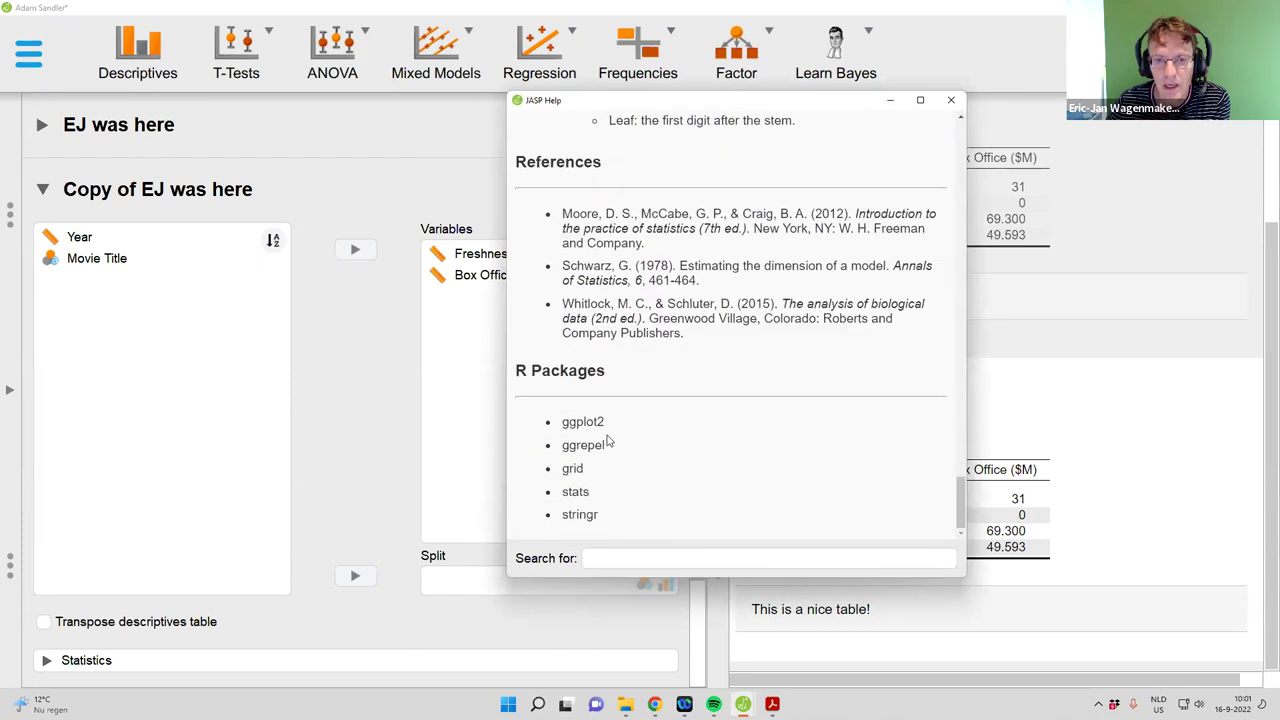
left_click(951, 101)
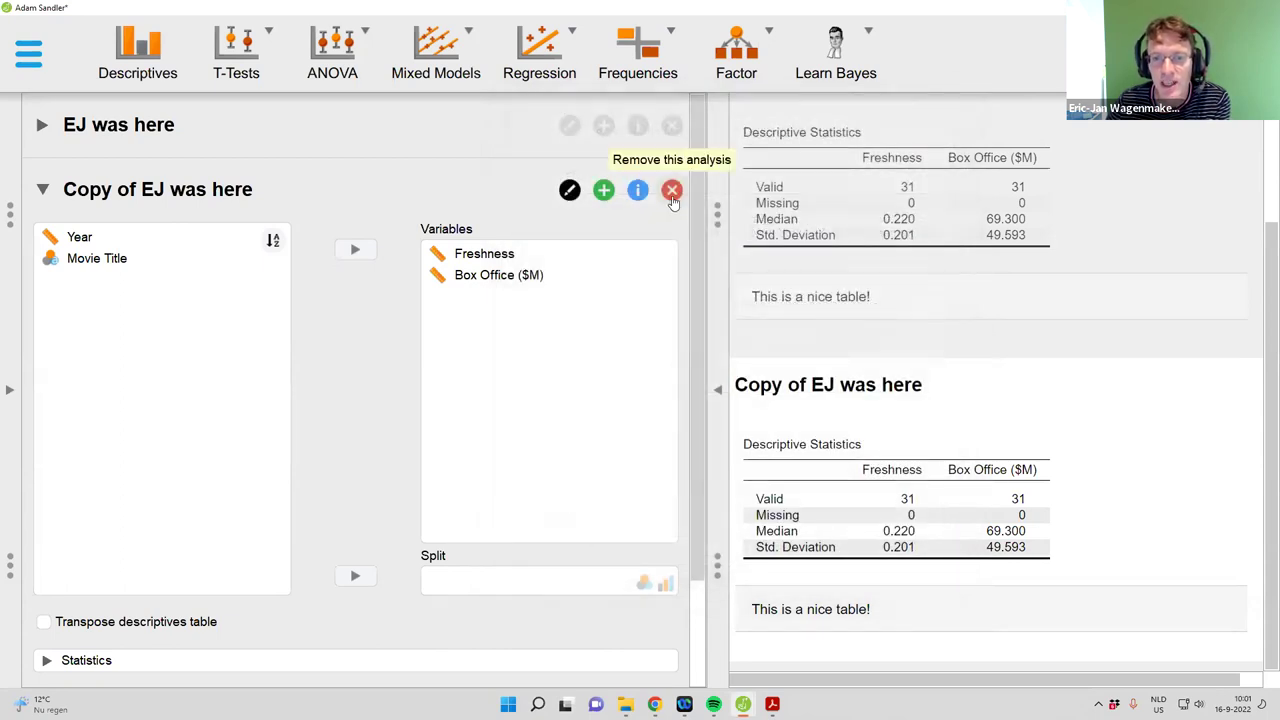
Remove the duplicated analysis and expand the options of the original one
left_click(671, 190)
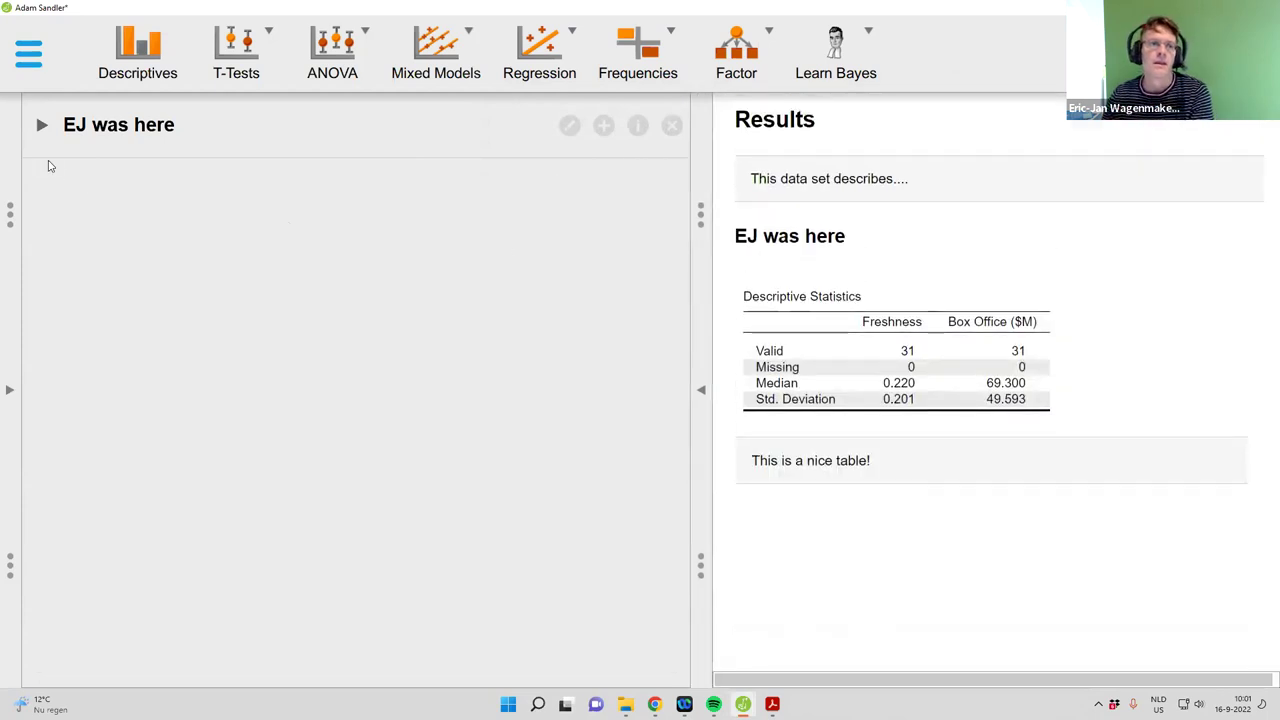
left_click(36, 126)
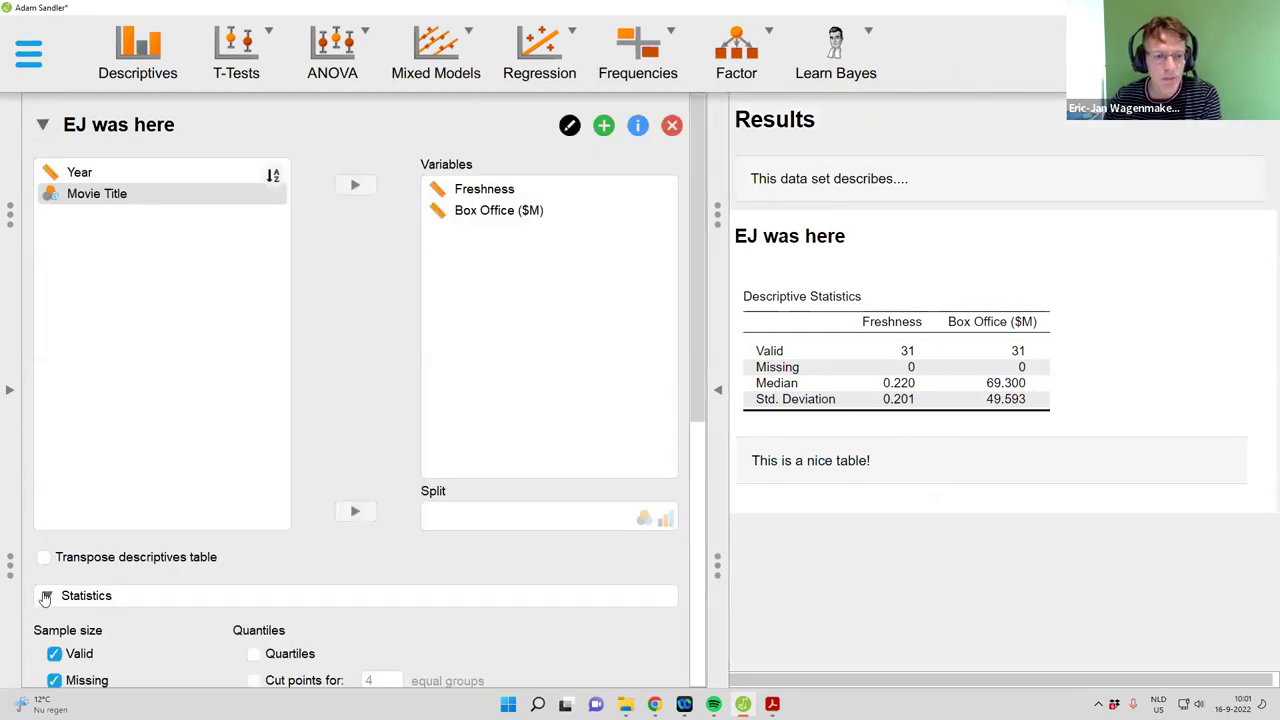
Collapse the Statistics section in the options of the remaining descriptive analysis
left_click(46, 596)
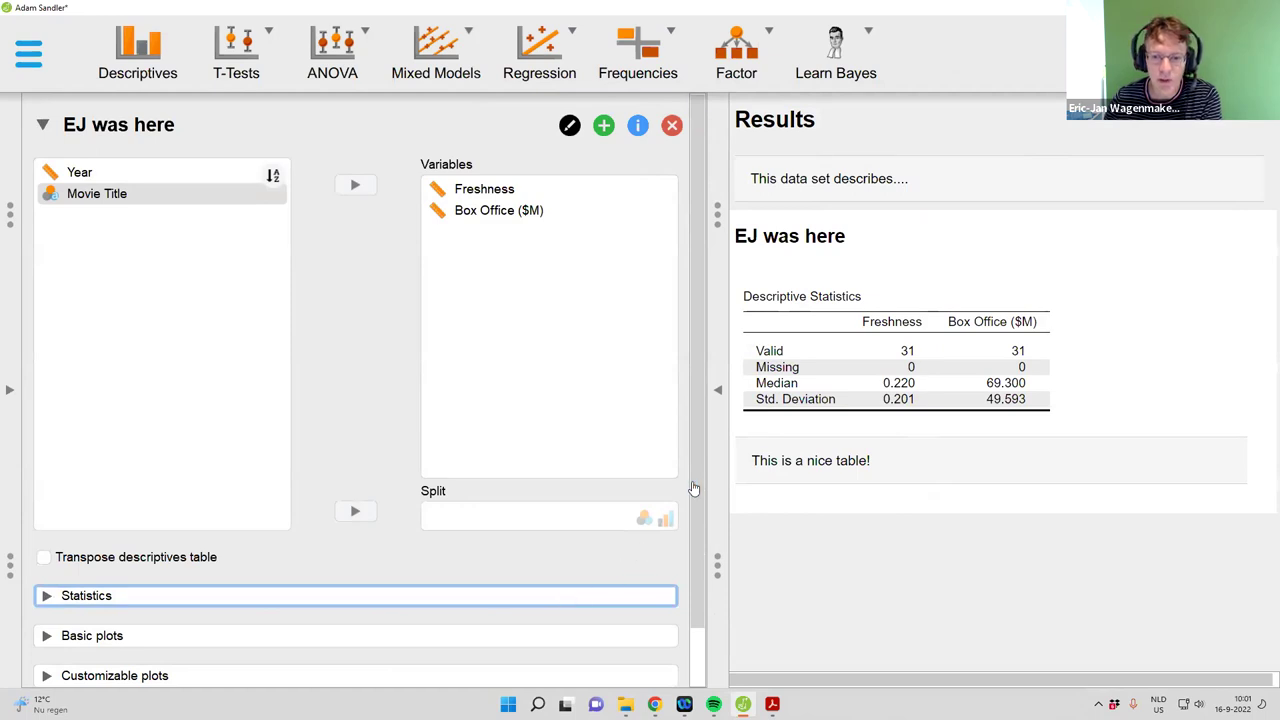
scroll(686, 500, "down", 2)
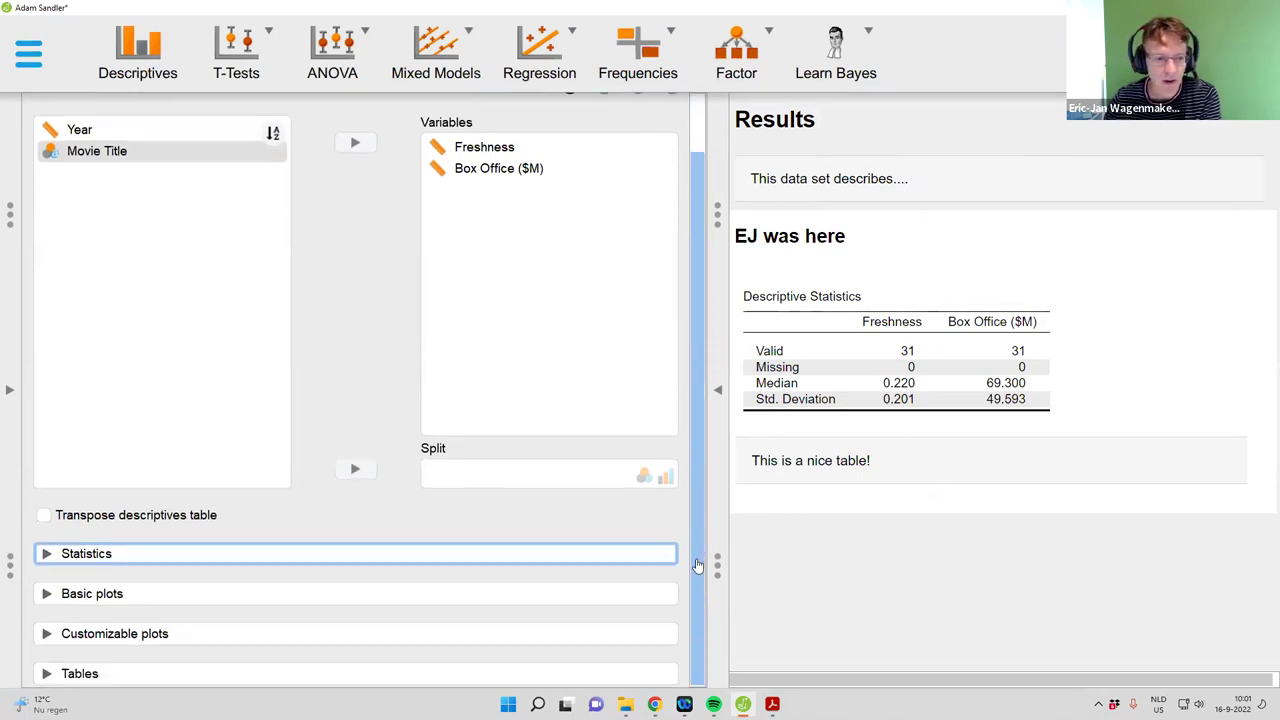
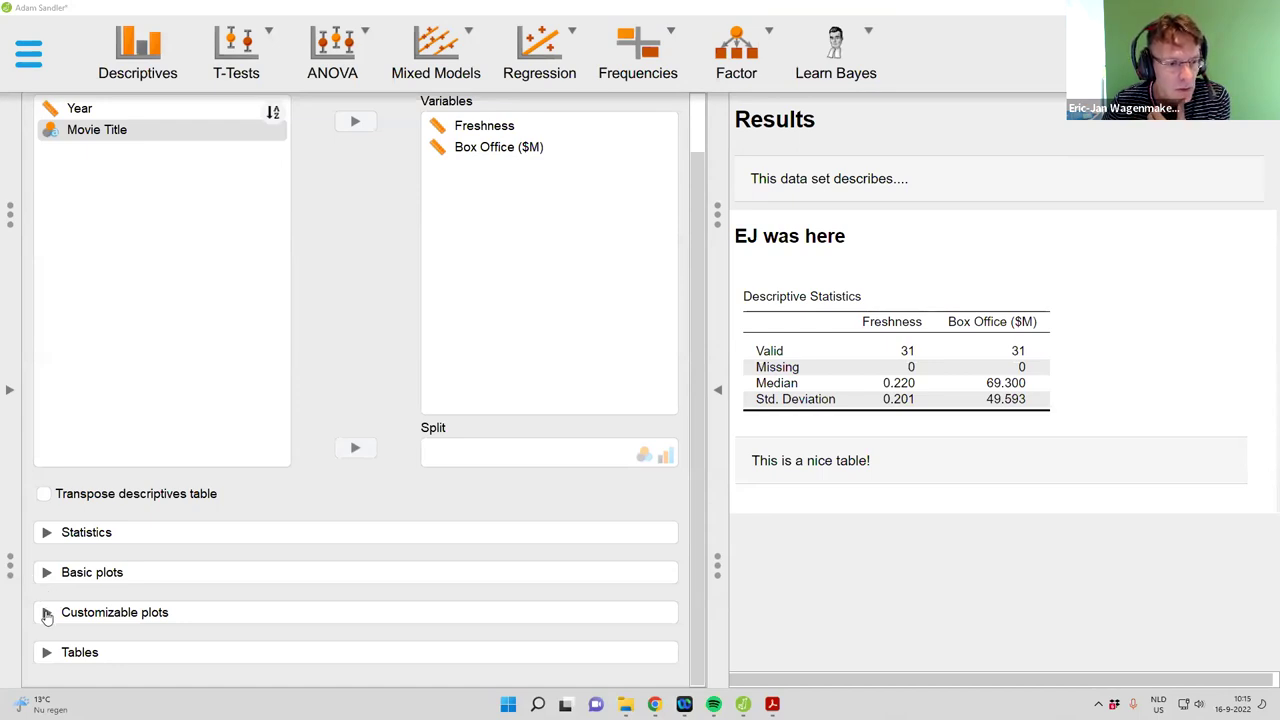
Add a scatter plot of Freshness against Box Office ($M) from the descriptive analysis's customizable plots
left_click(46, 613)
left_click_drag(694, 350, 663, 565)
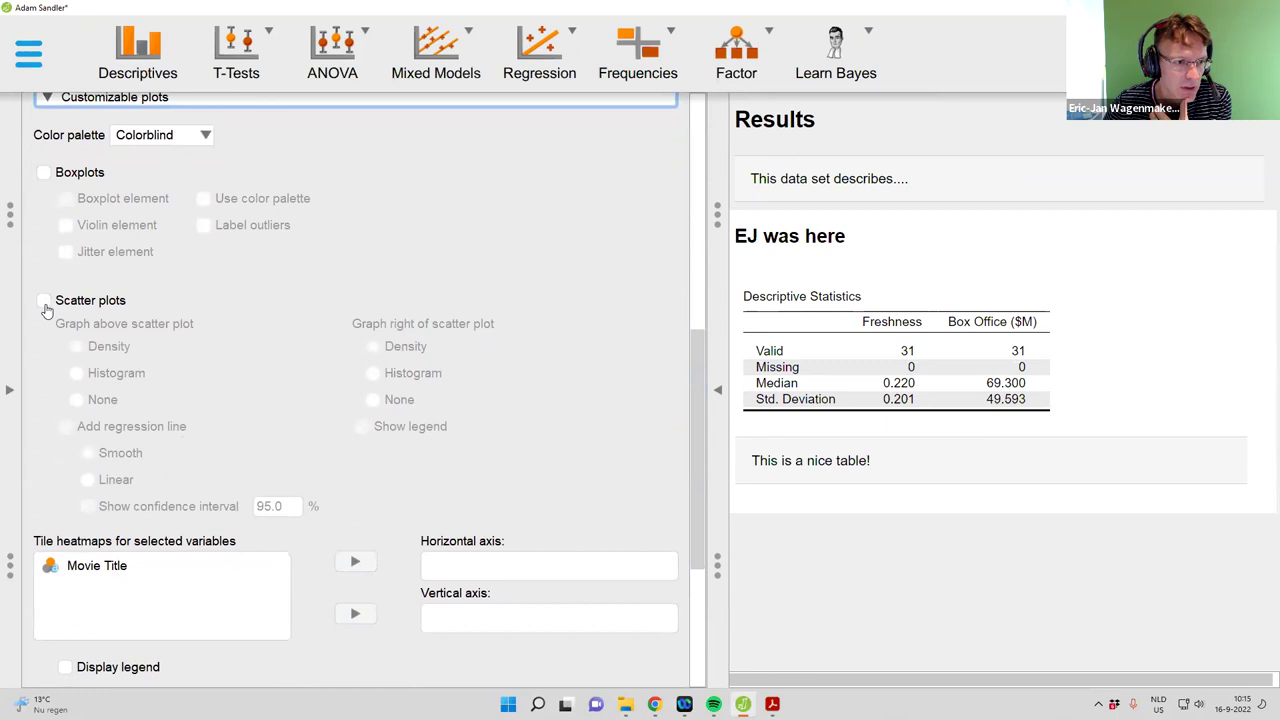
left_click(44, 302)
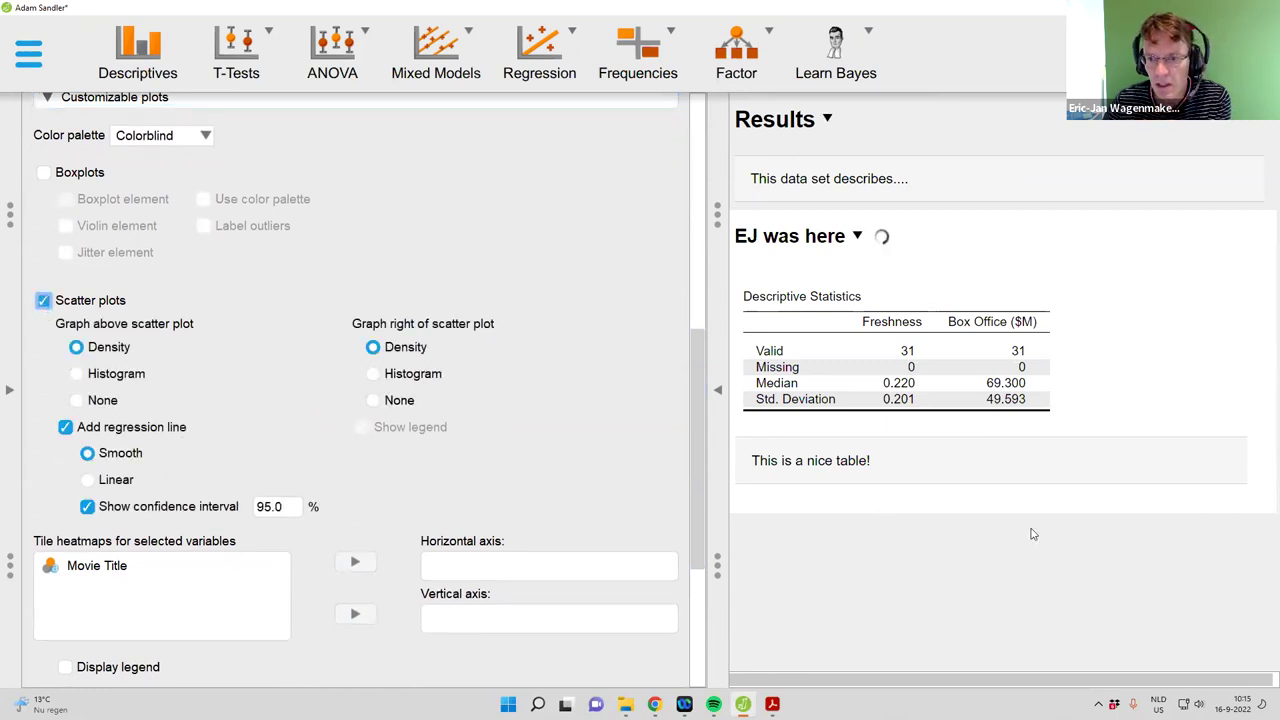
scroll(1258, 420, "down", 5)
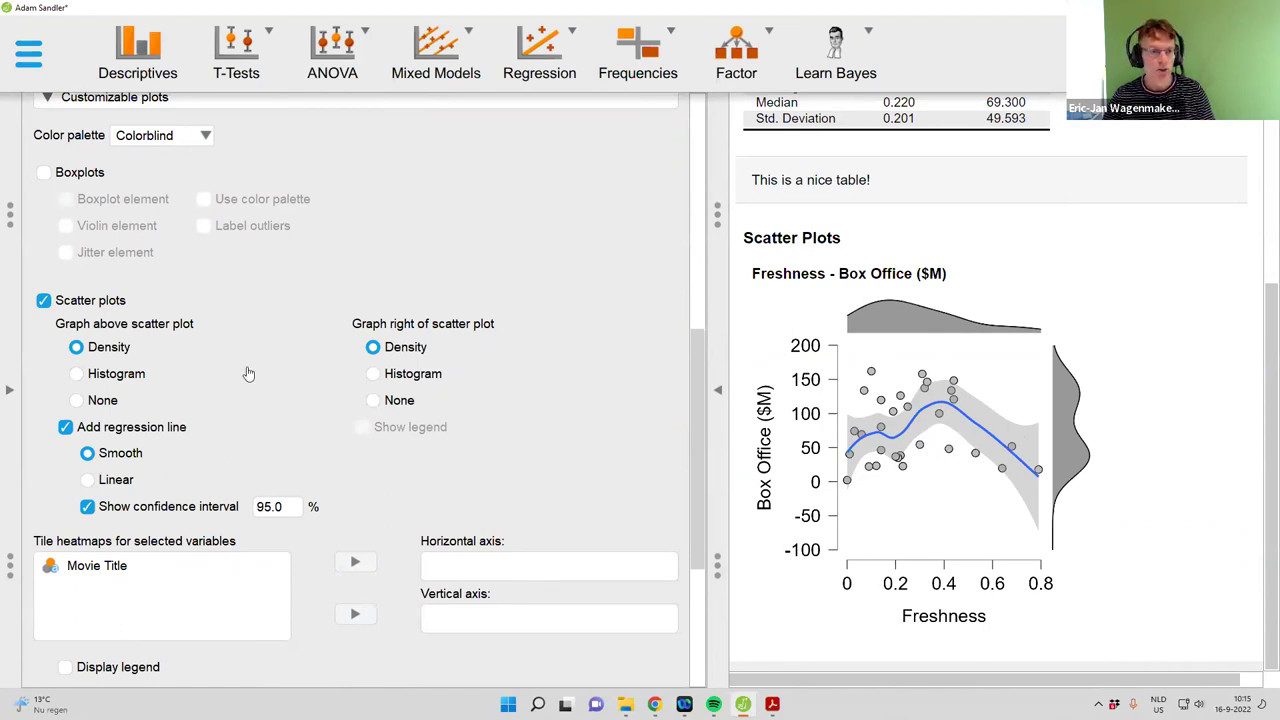
Set the graphs above and right of the scatter plot to None and use a linear regression line without its confidence interval
left_click(113, 401)
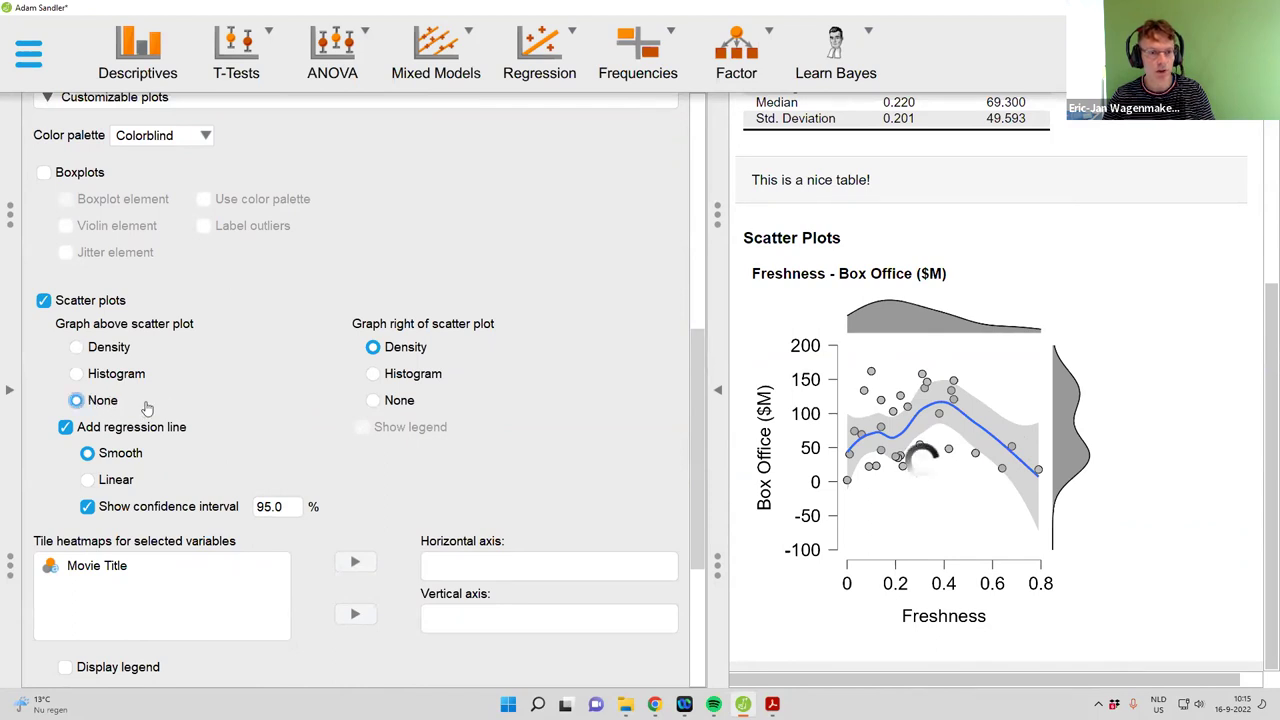
left_click(379, 408)
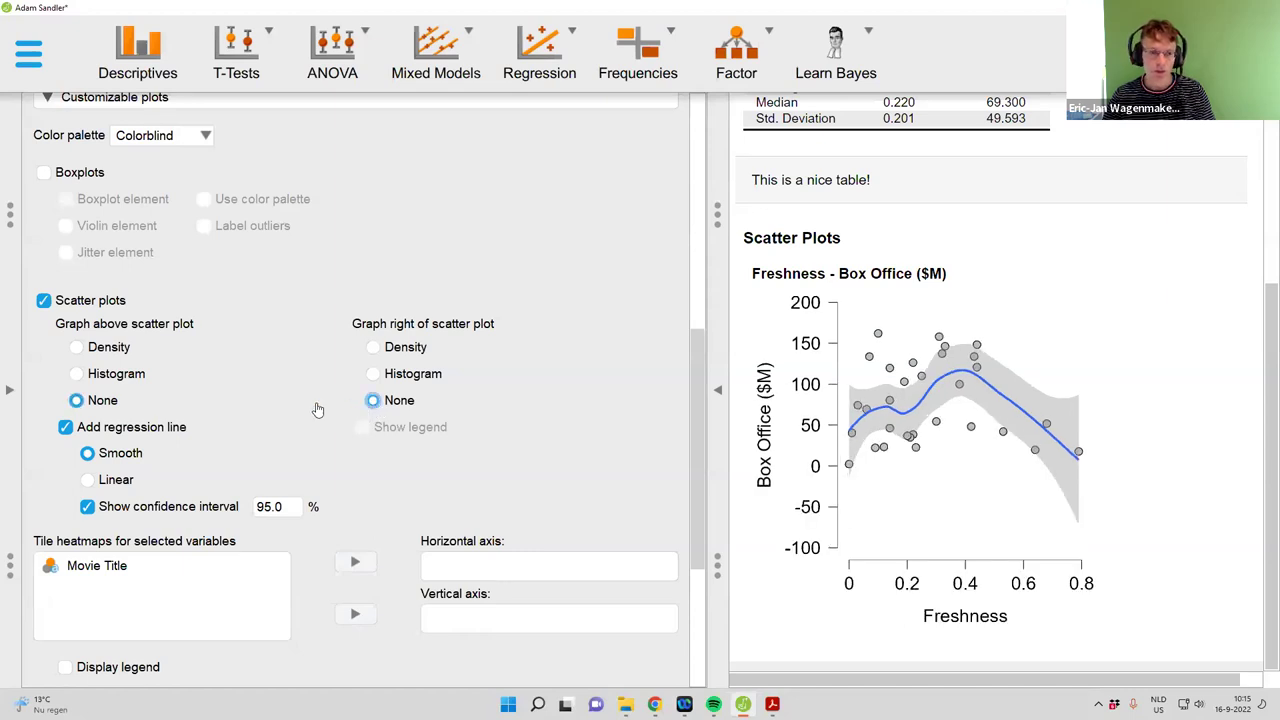
left_click(116, 481)
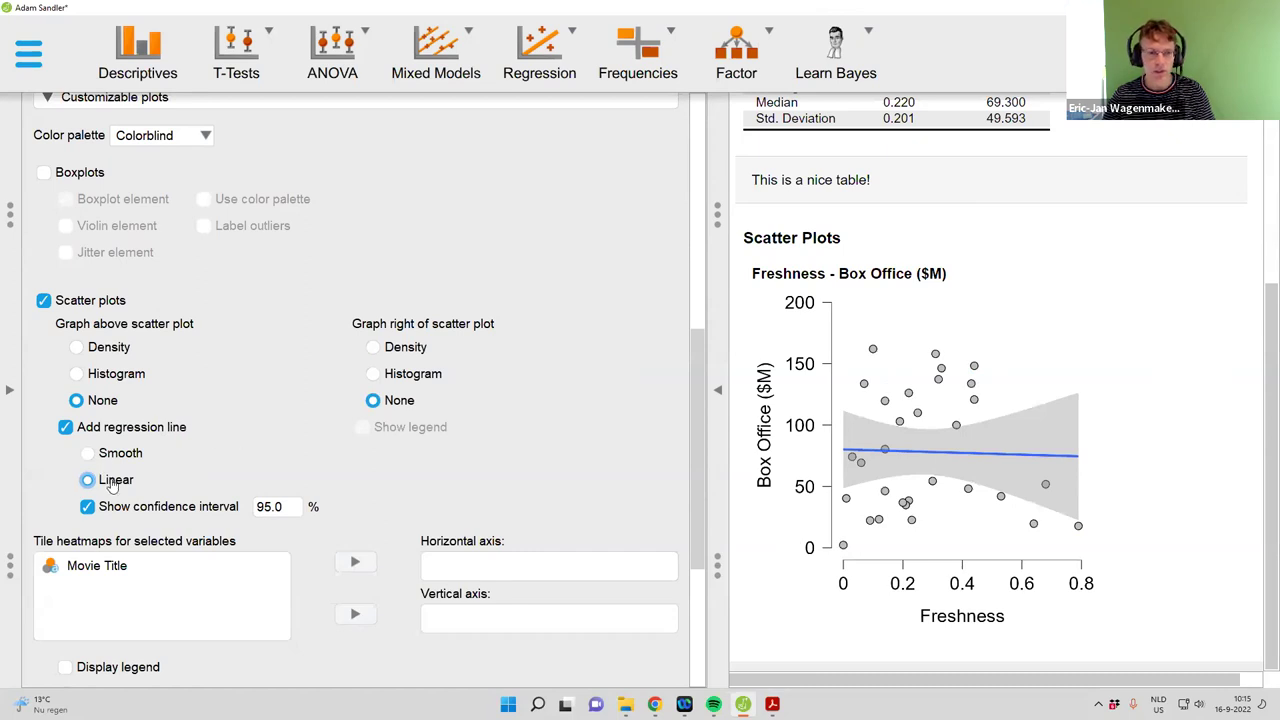
left_click(88, 507)
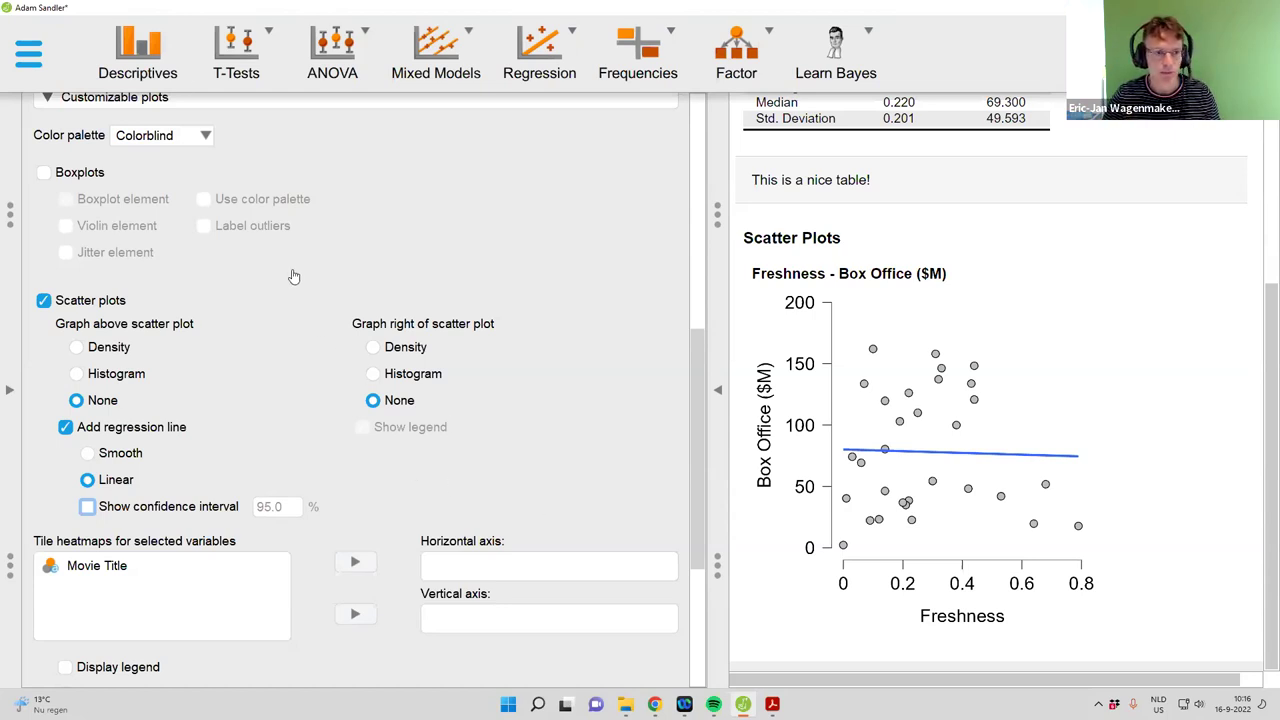
Collapse the Customizable plots section of the descriptive analysis
scroll(702, 380, "up", 5)
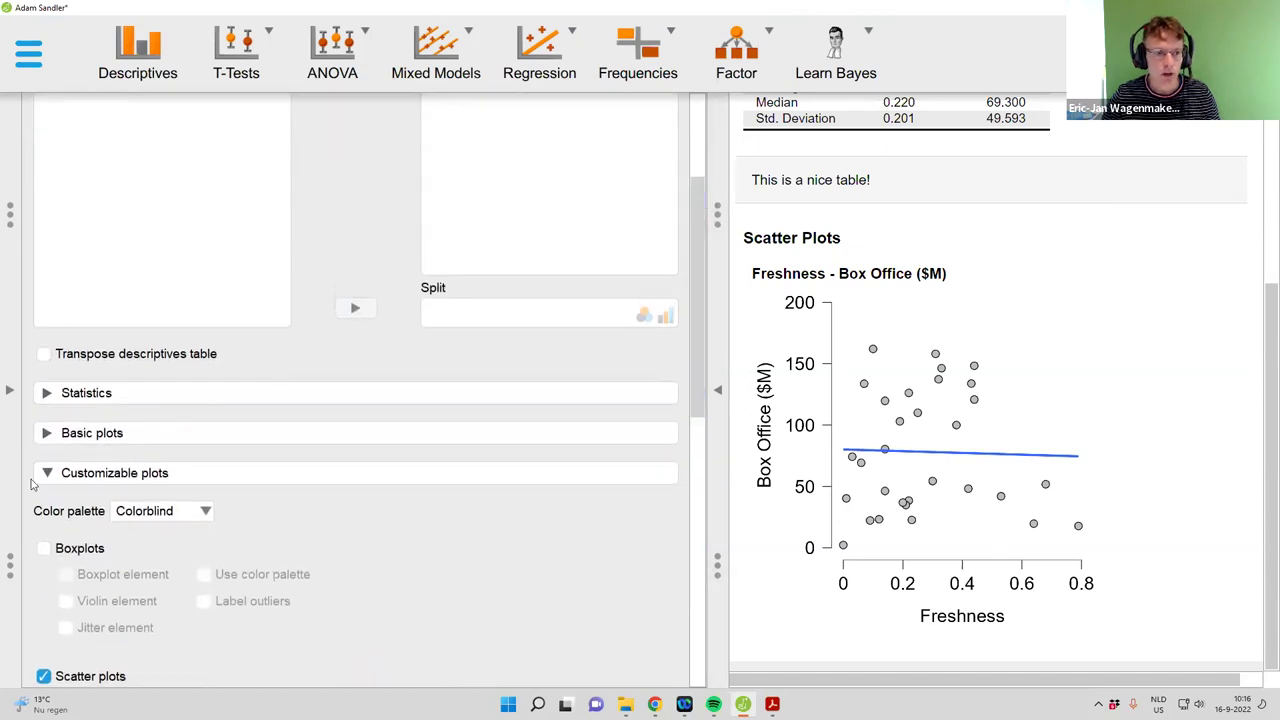
left_click(44, 473)
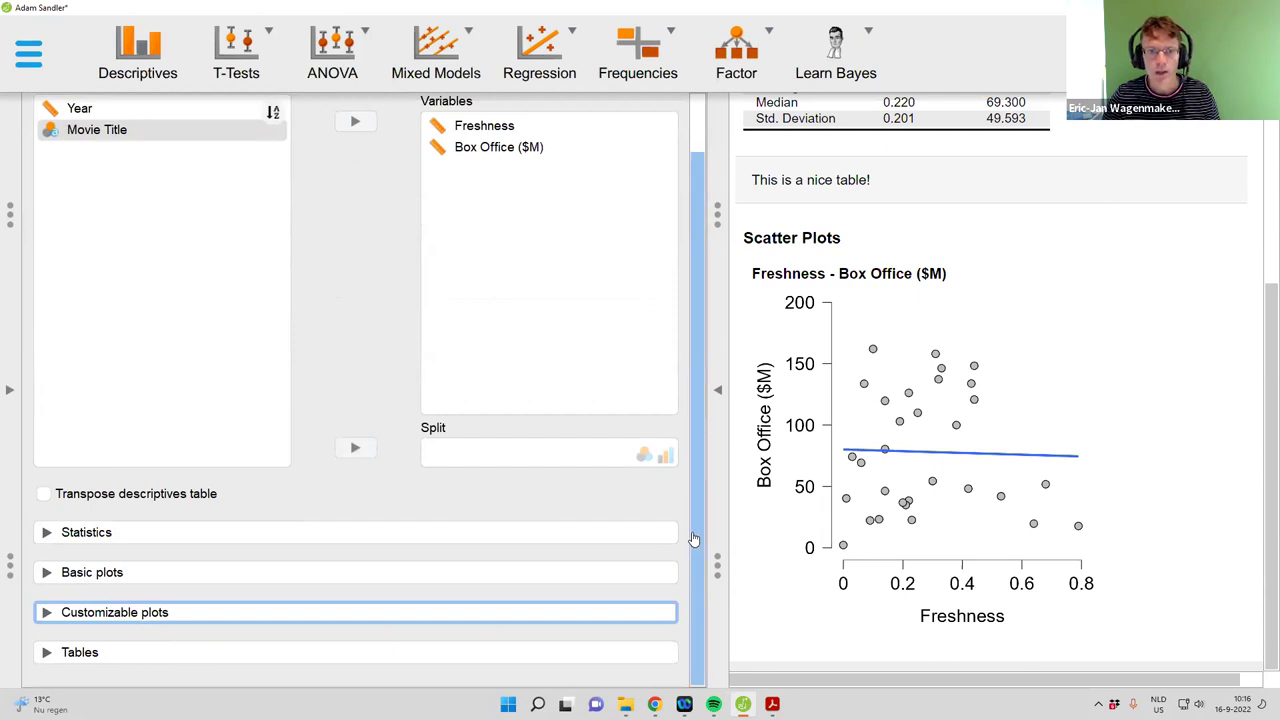
scroll(694, 550, "up", 2)
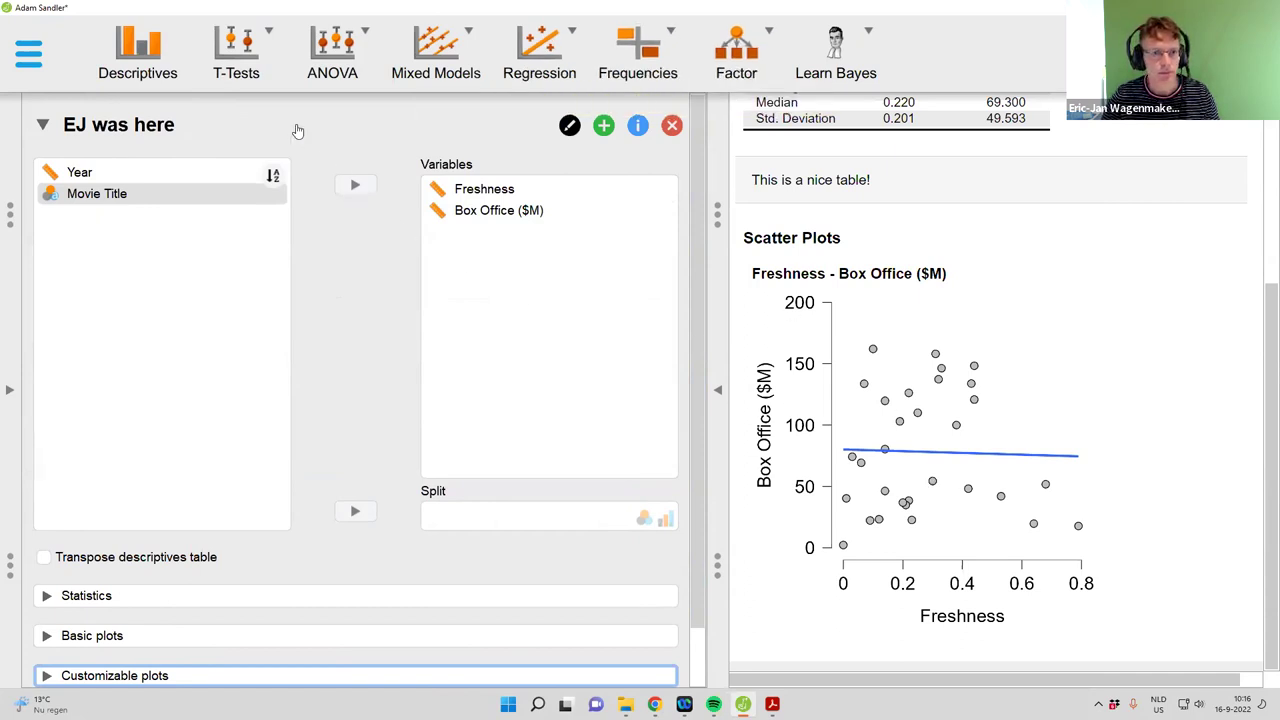
left_click(236, 66)
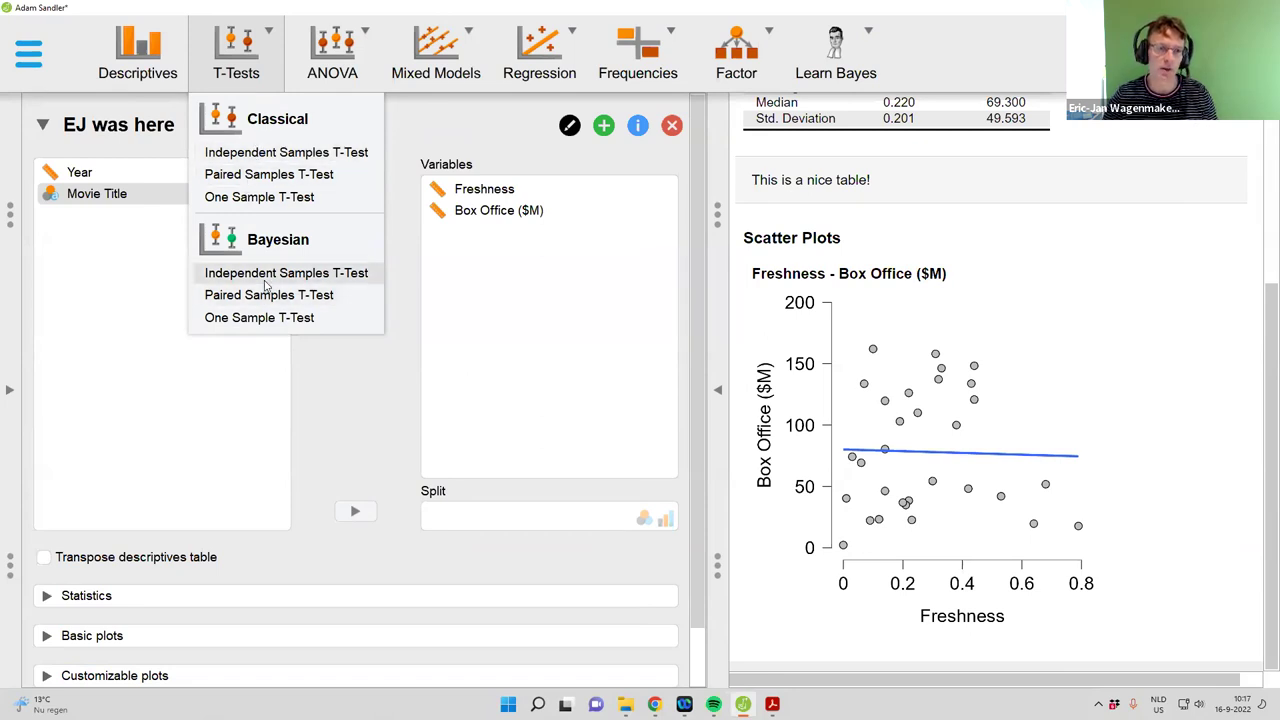
left_click(343, 80)
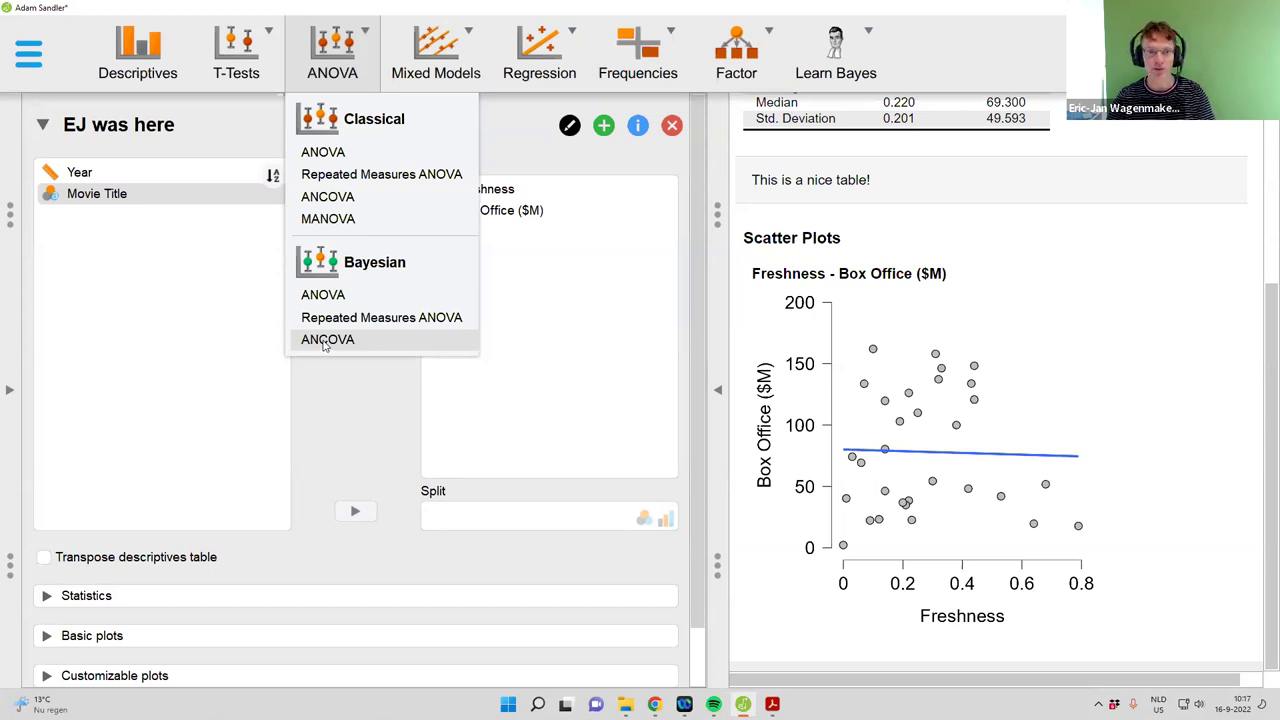
left_click(424, 58)
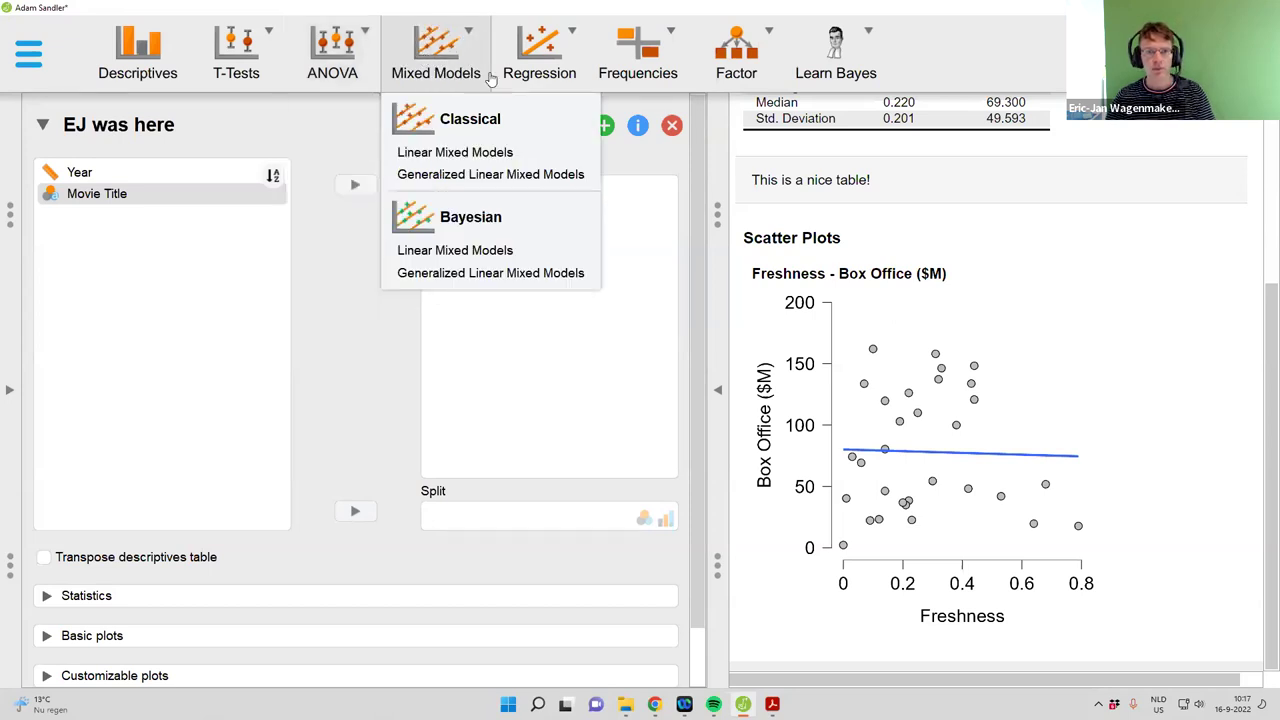
left_click(640, 64)
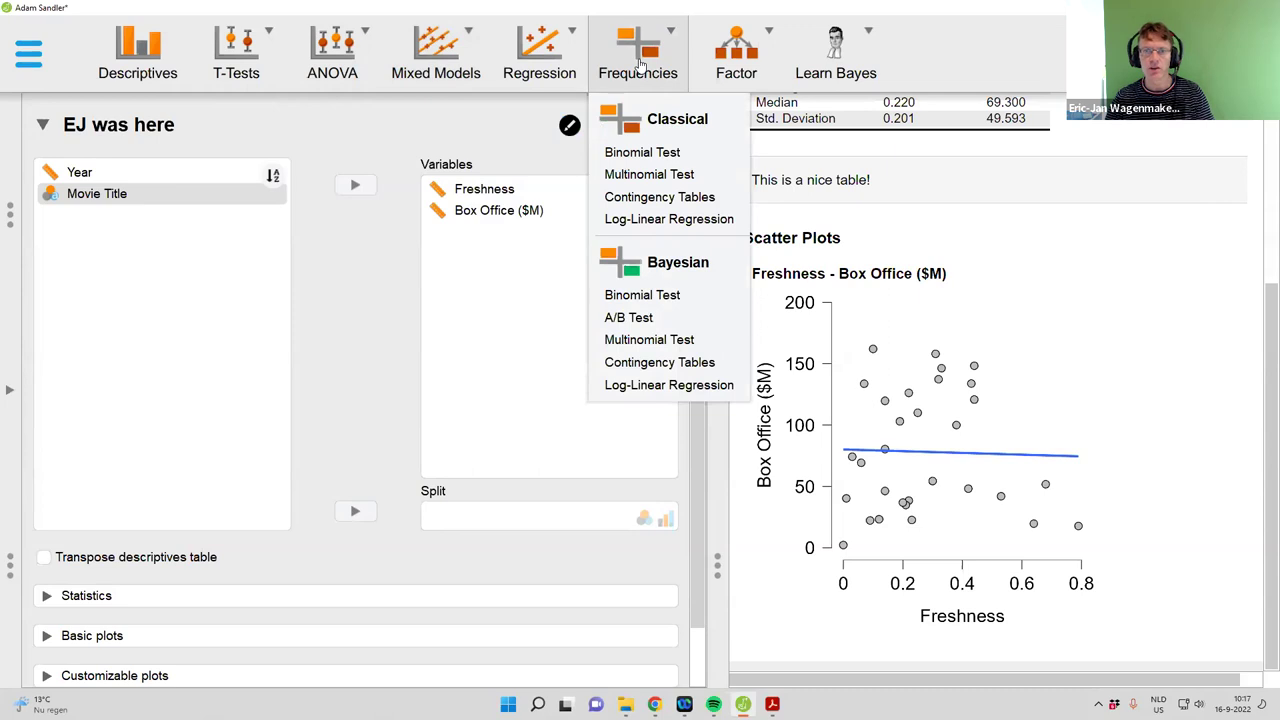
left_click(737, 78)
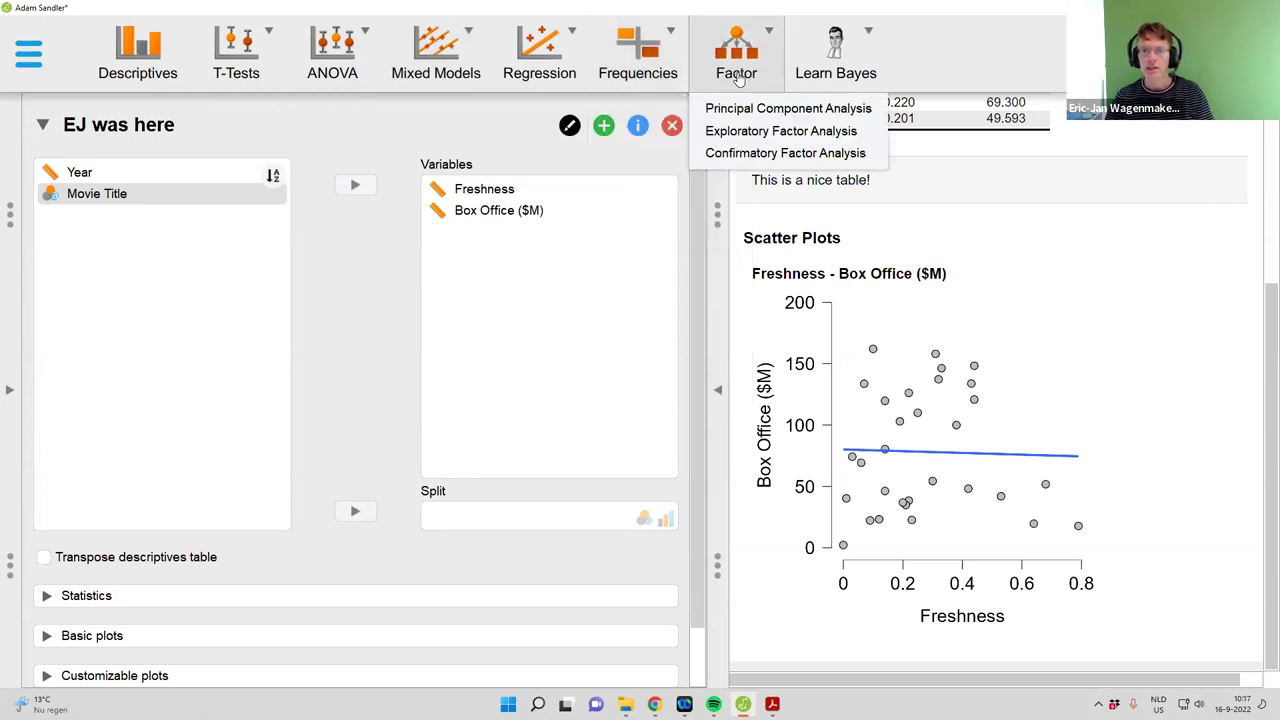
Create a classical Correlation analysis with Freshness and Box Office ($M) as variables and bring its results table into view
left_click(560, 66)
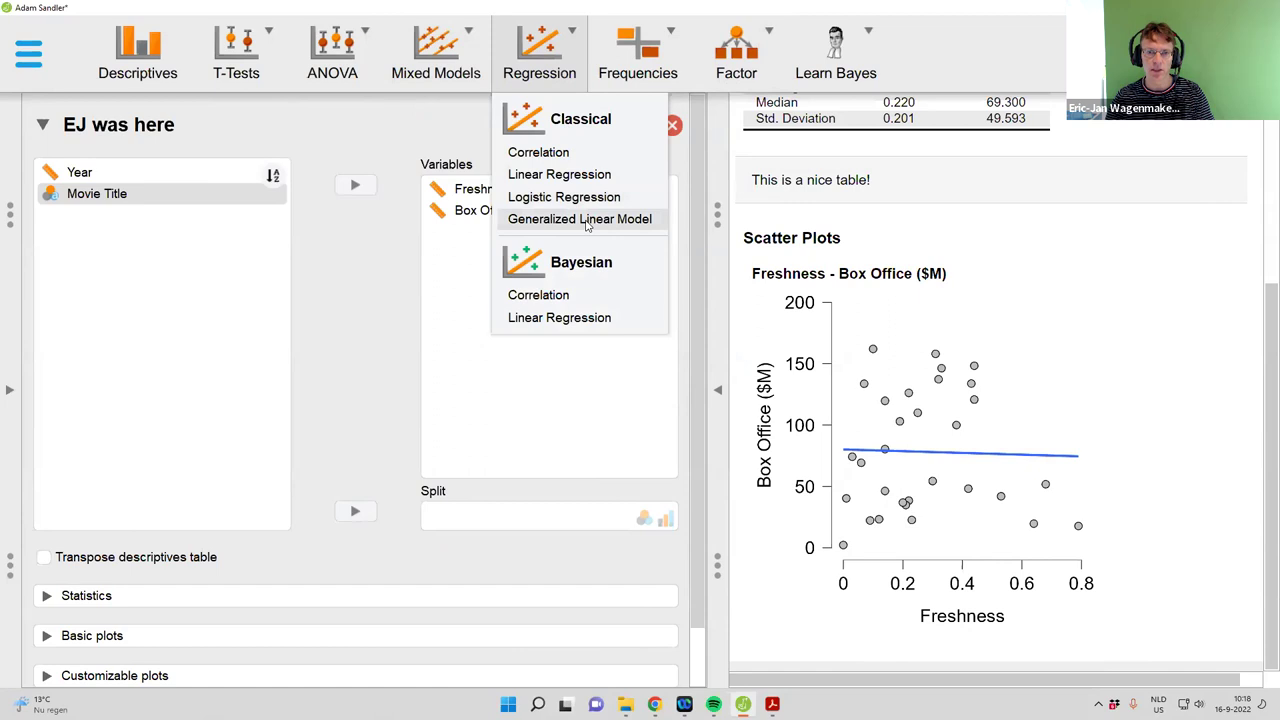
left_click(538, 155)
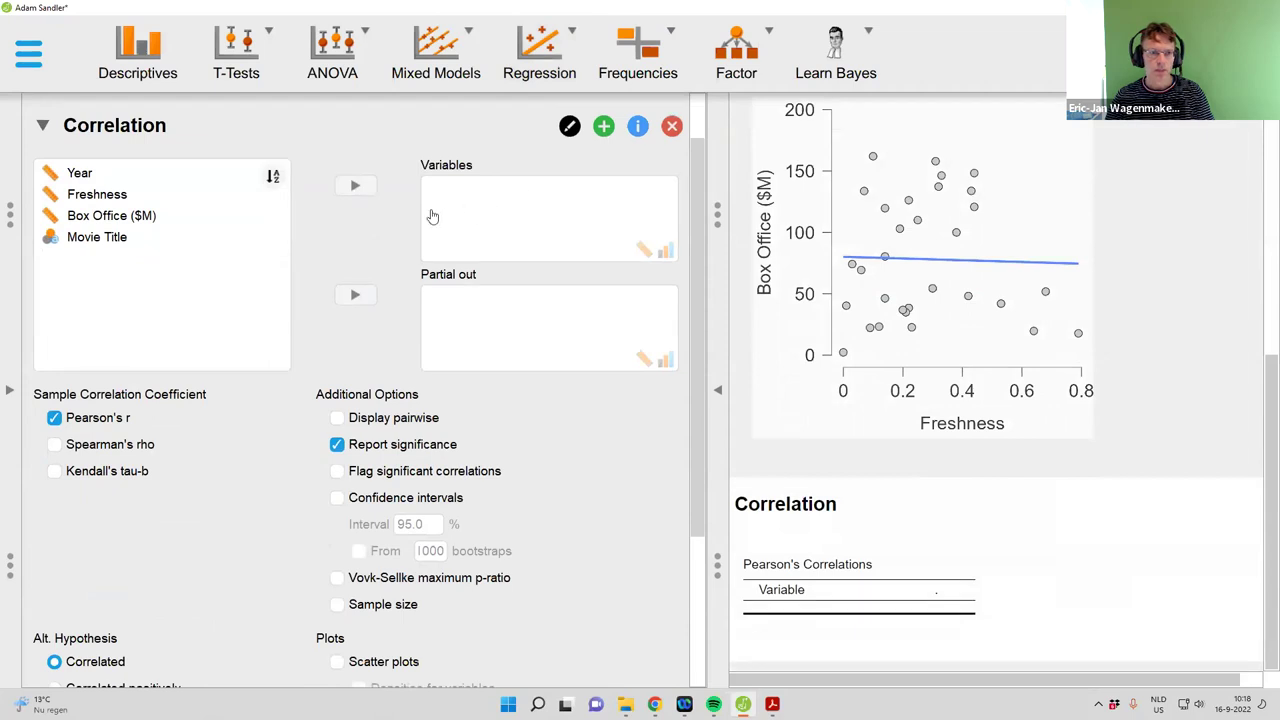
left_click(190, 196)
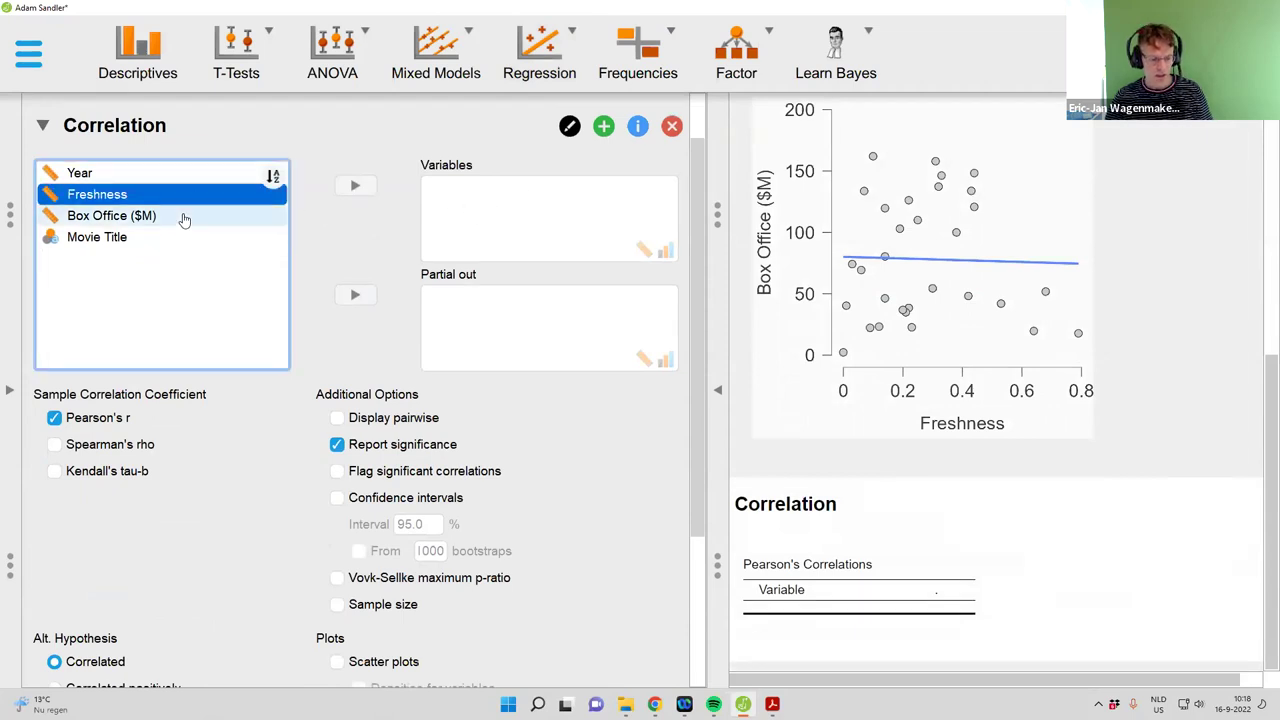
left_click(183, 218, "shift")
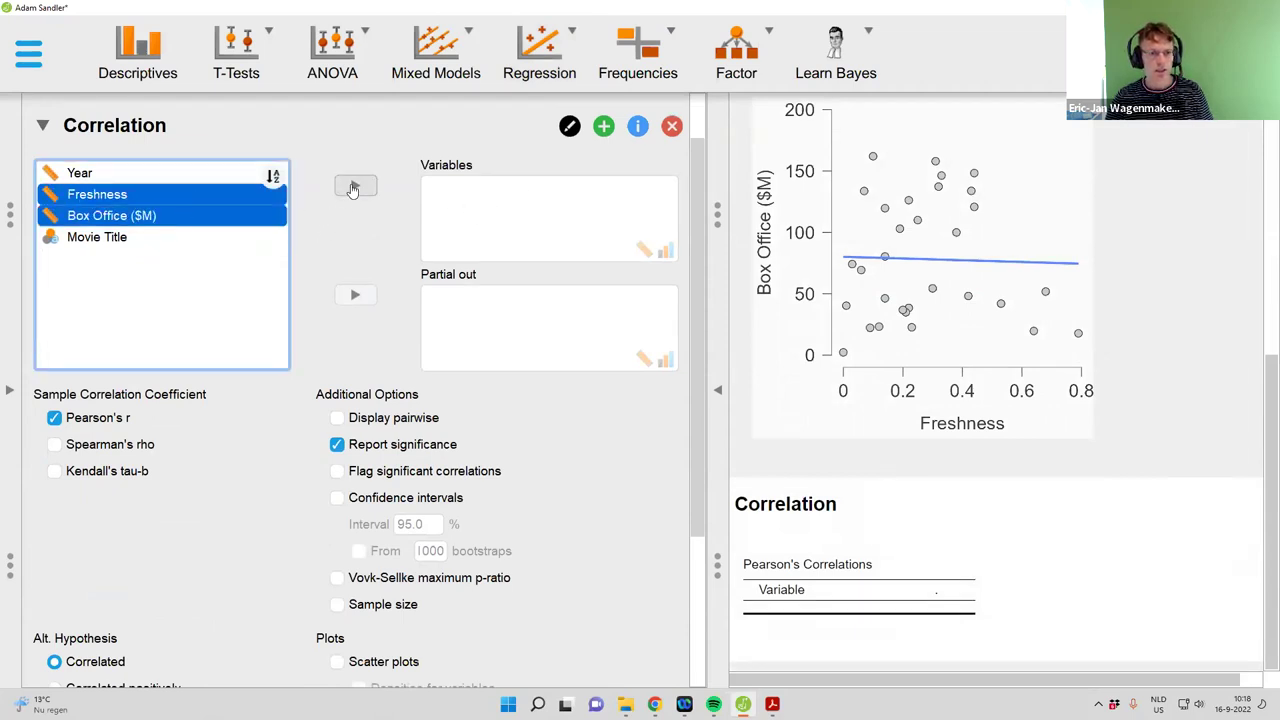
left_click(352, 188)
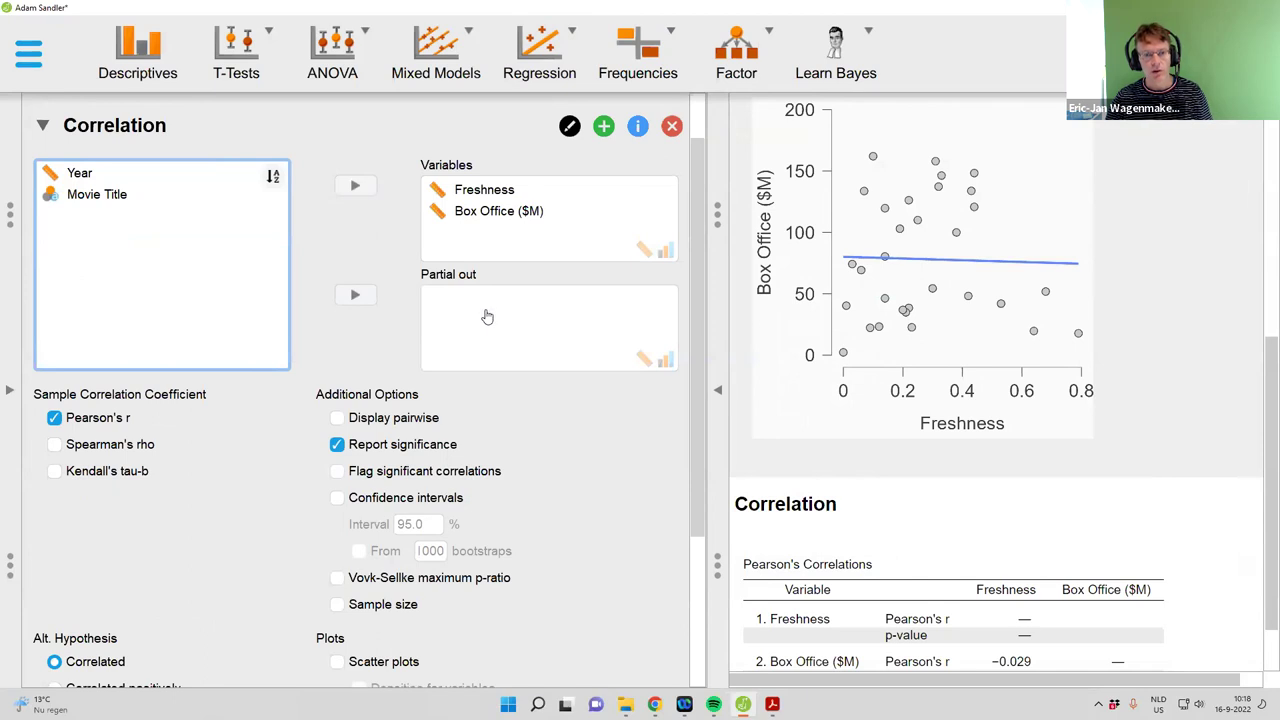
left_click(1261, 477)
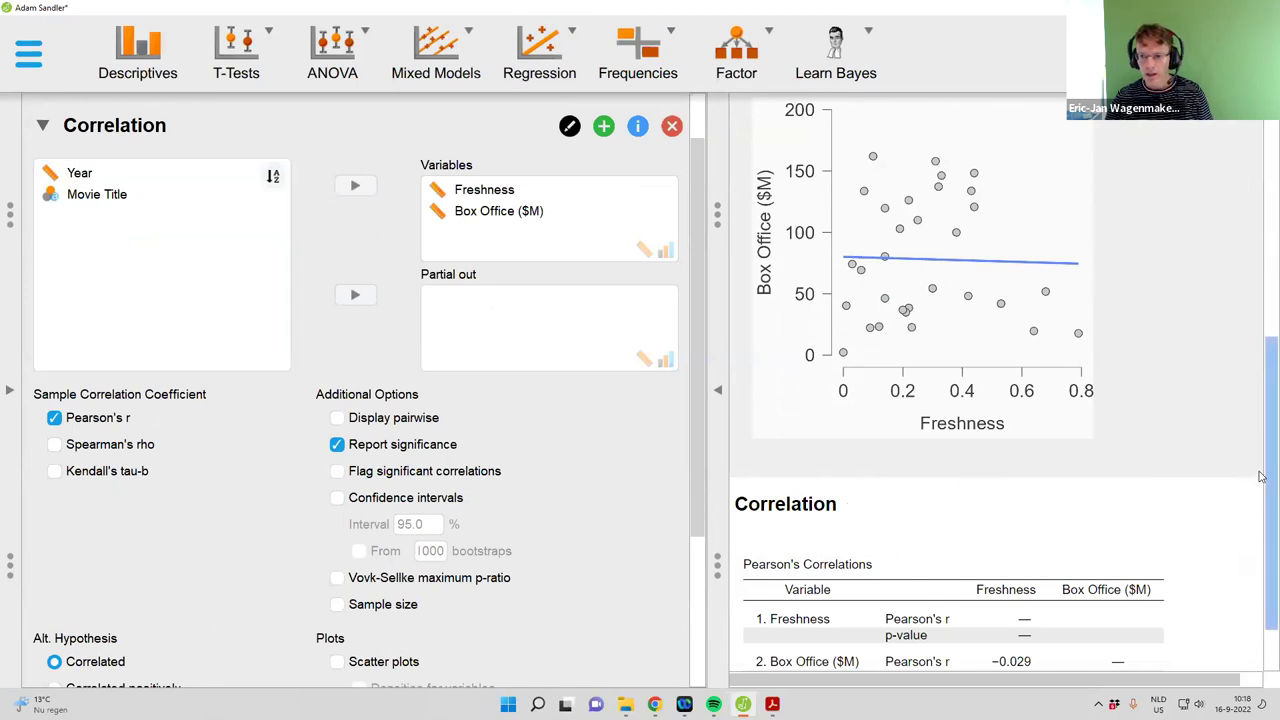
scroll(1261, 477, "down", 1)
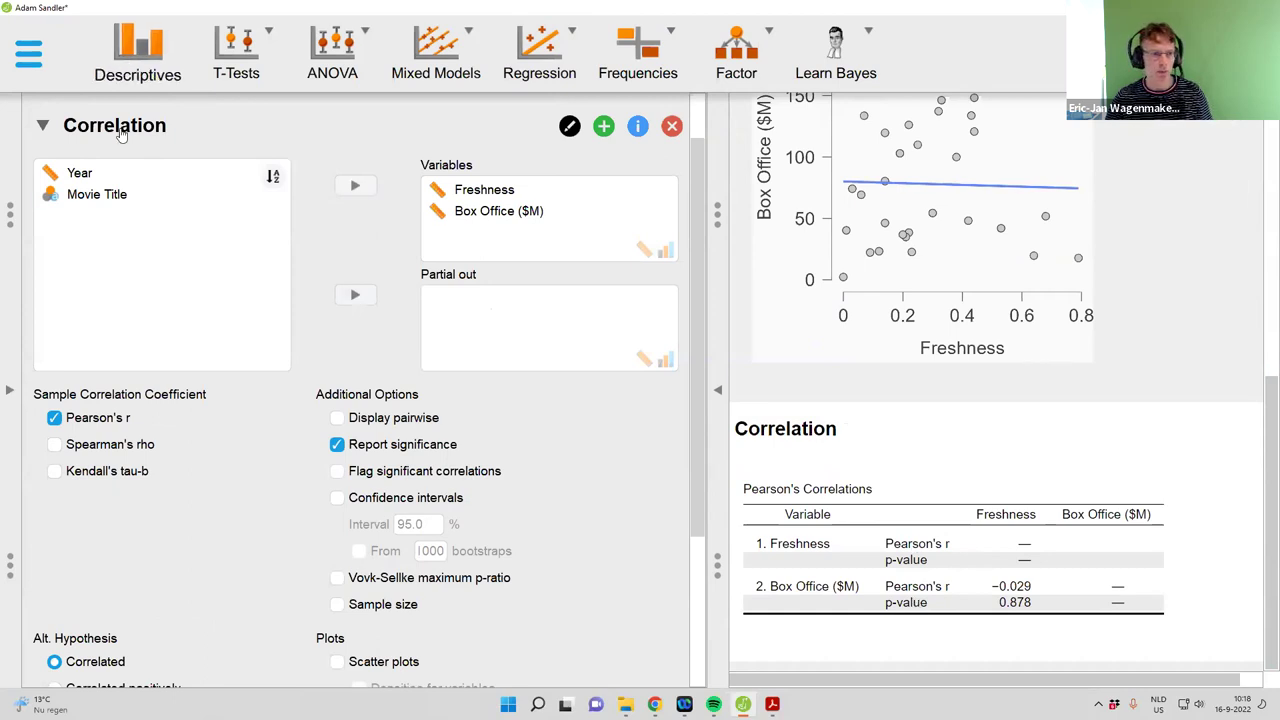
Add Year as a third variable to the correlation analysis
left_click(119, 175)
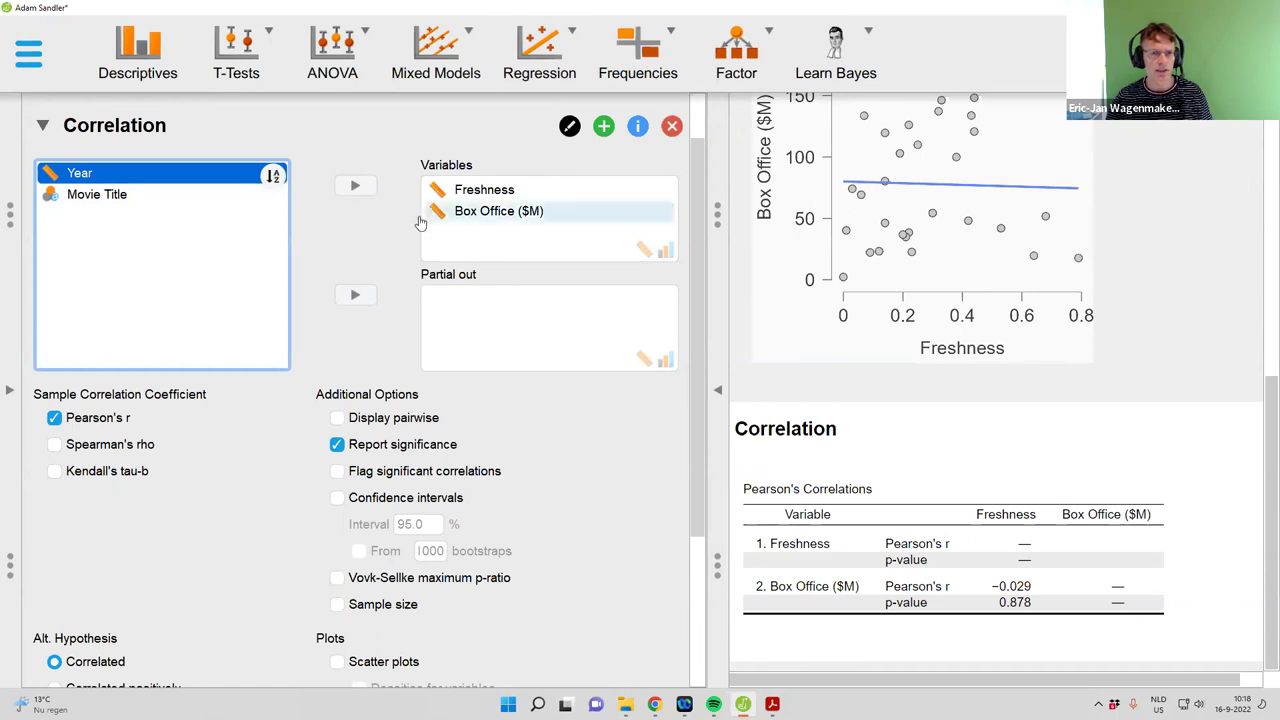
left_click(355, 187)
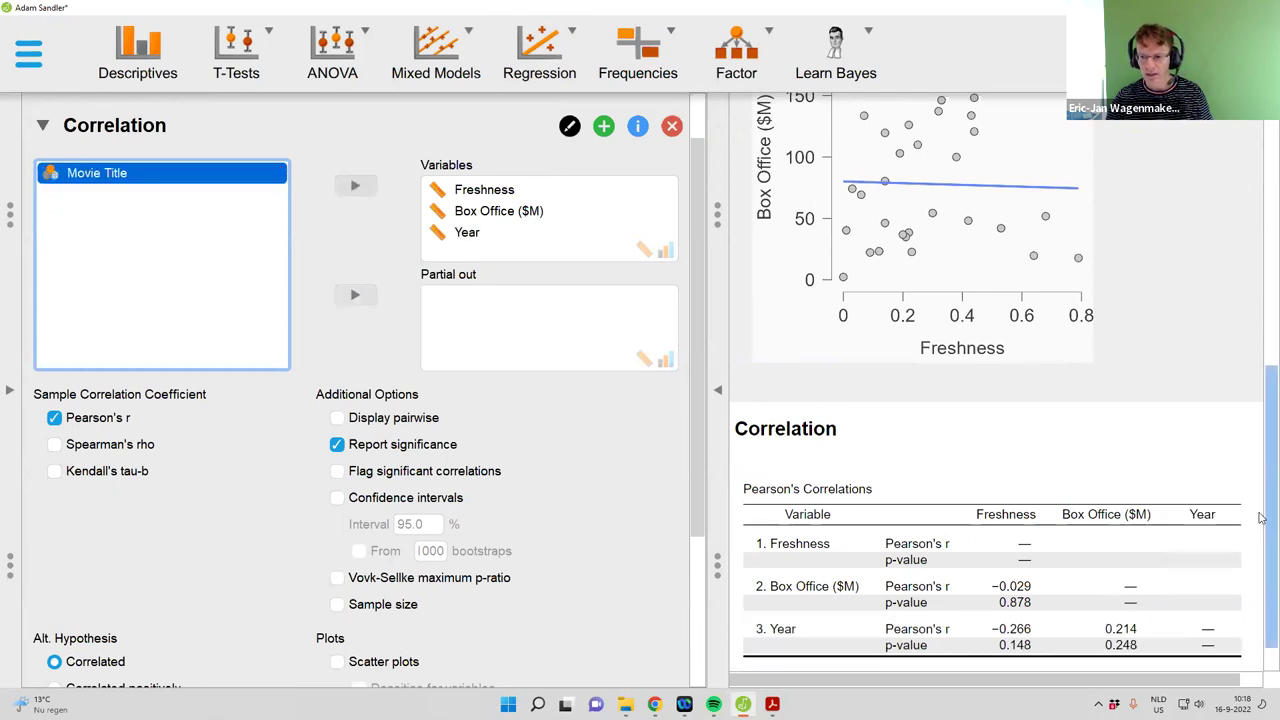
scroll(1250, 582, "down", 1)
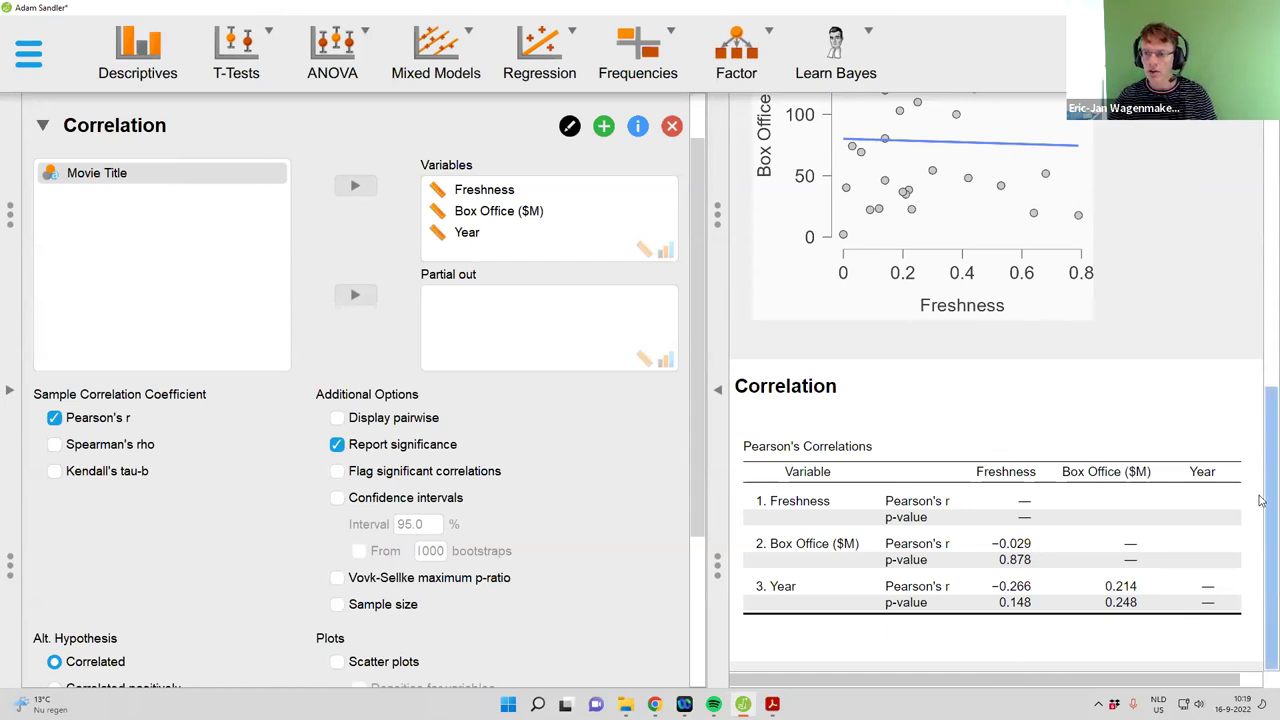
Bring up the descriptive analysis's options from its scatter plot output, and return to the correlation analysis through its results
scroll(1260, 490, "up", 3)
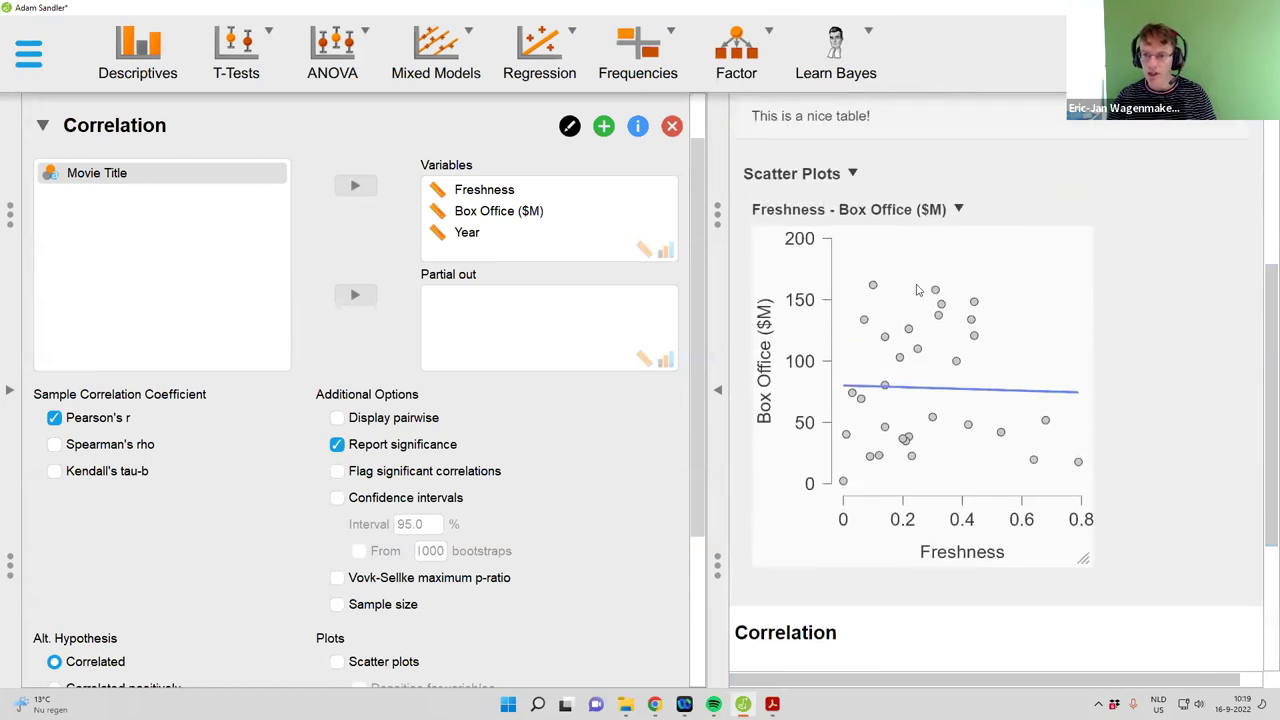
left_click(854, 343)
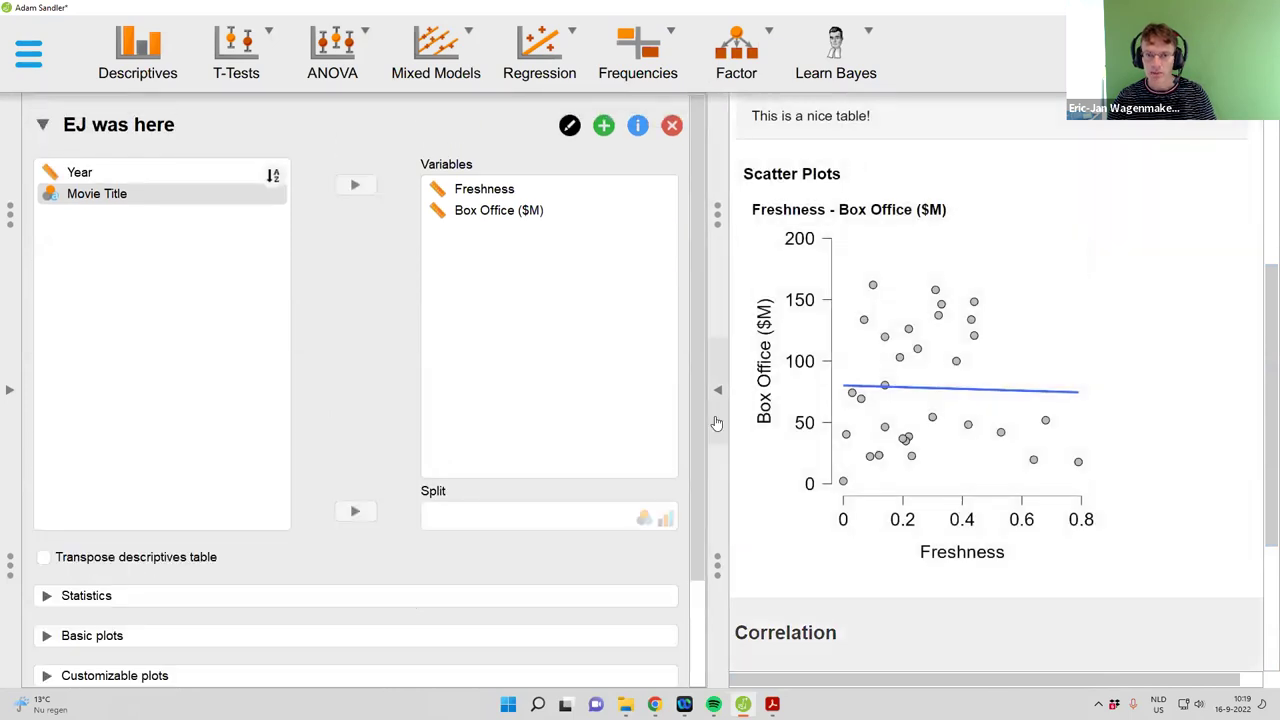
scroll(688, 555, "down", 2)
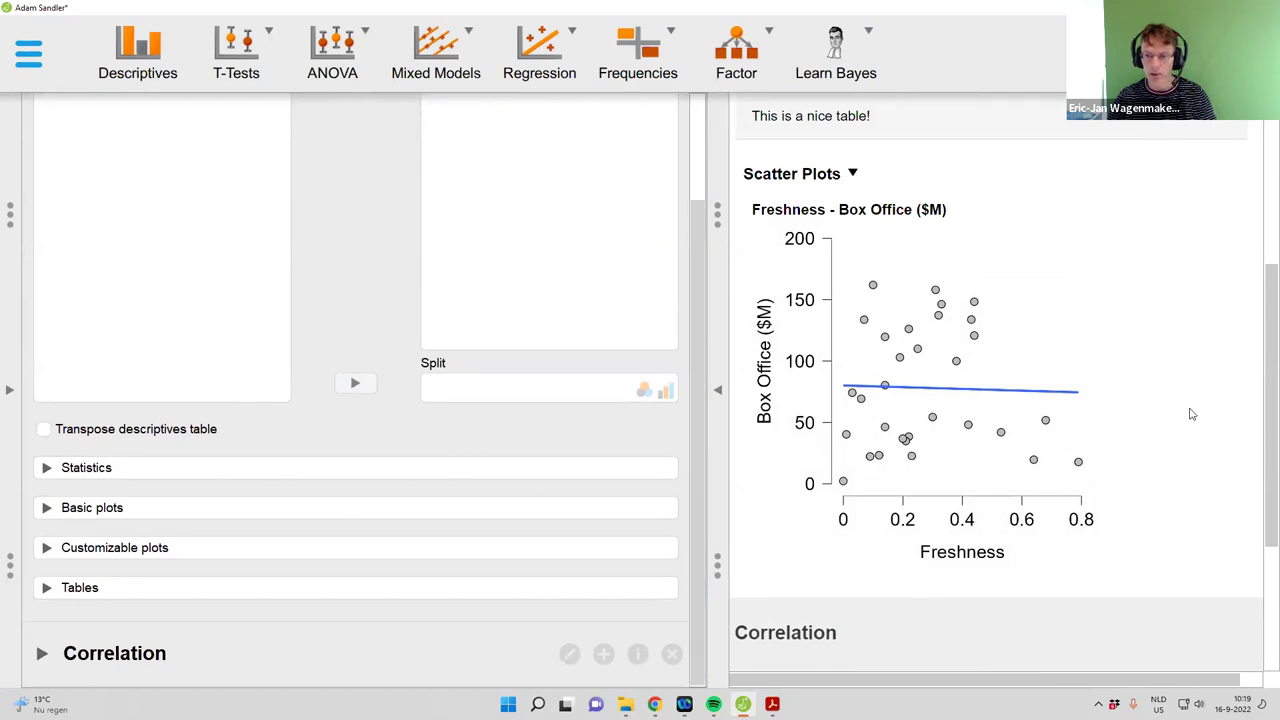
left_click_drag(1262, 388, 1260, 558)
left_click(1056, 558)
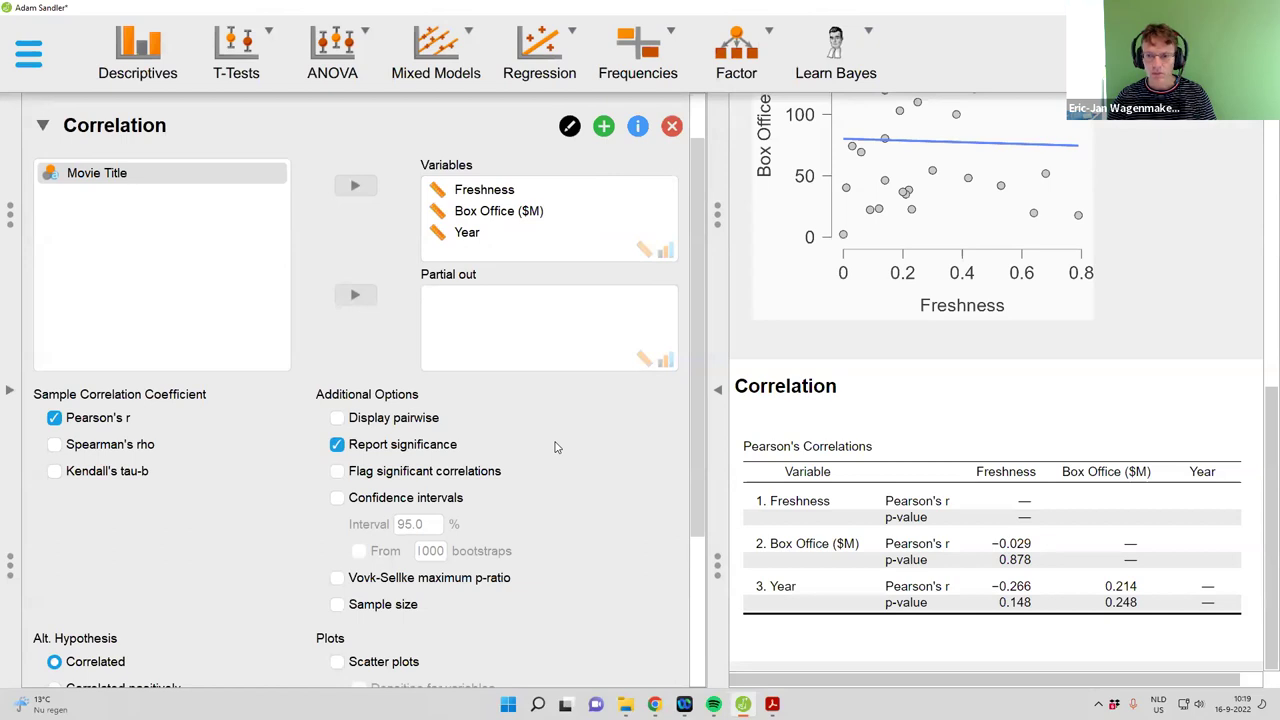
Include 95% confidence intervals and Spearman's rho in the correlation table
left_click(337, 499)
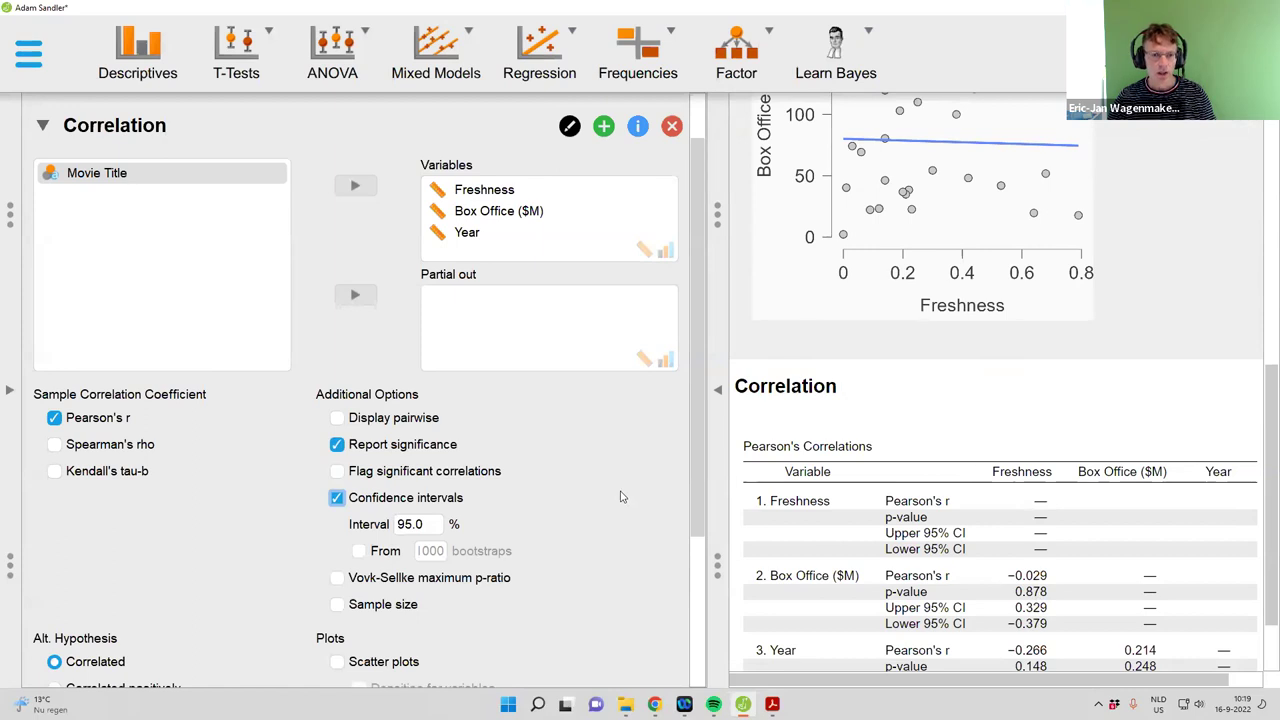
left_click(112, 446)
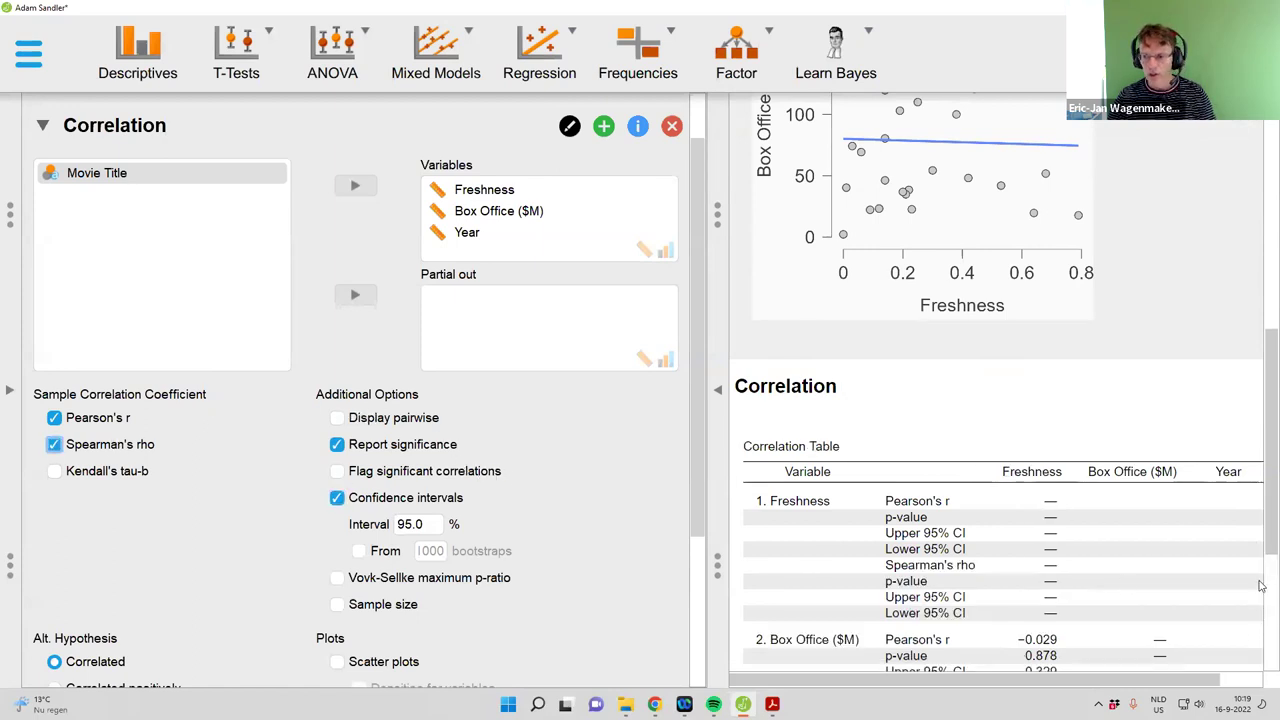
scroll(1262, 541, "down", 3)
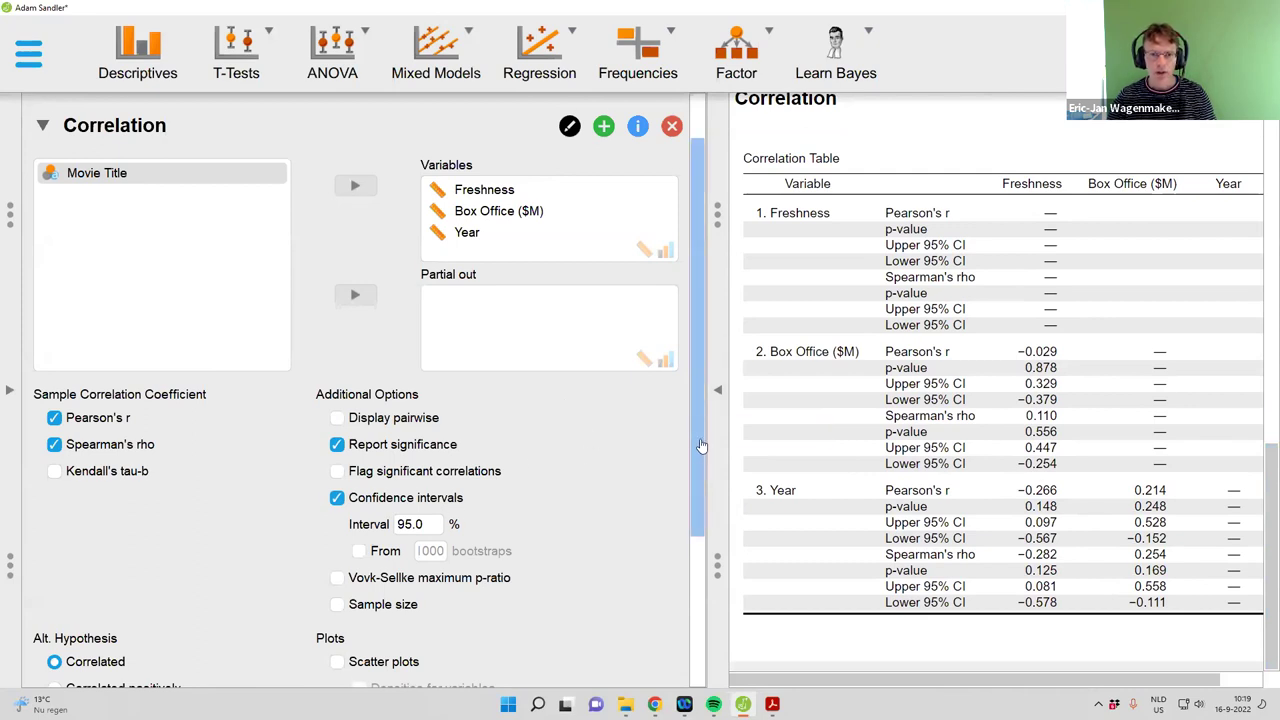
Turn on scatter plots for the correlation analysis
scroll(682, 562, "down", 3)
scroll(682, 562, "down", 2)
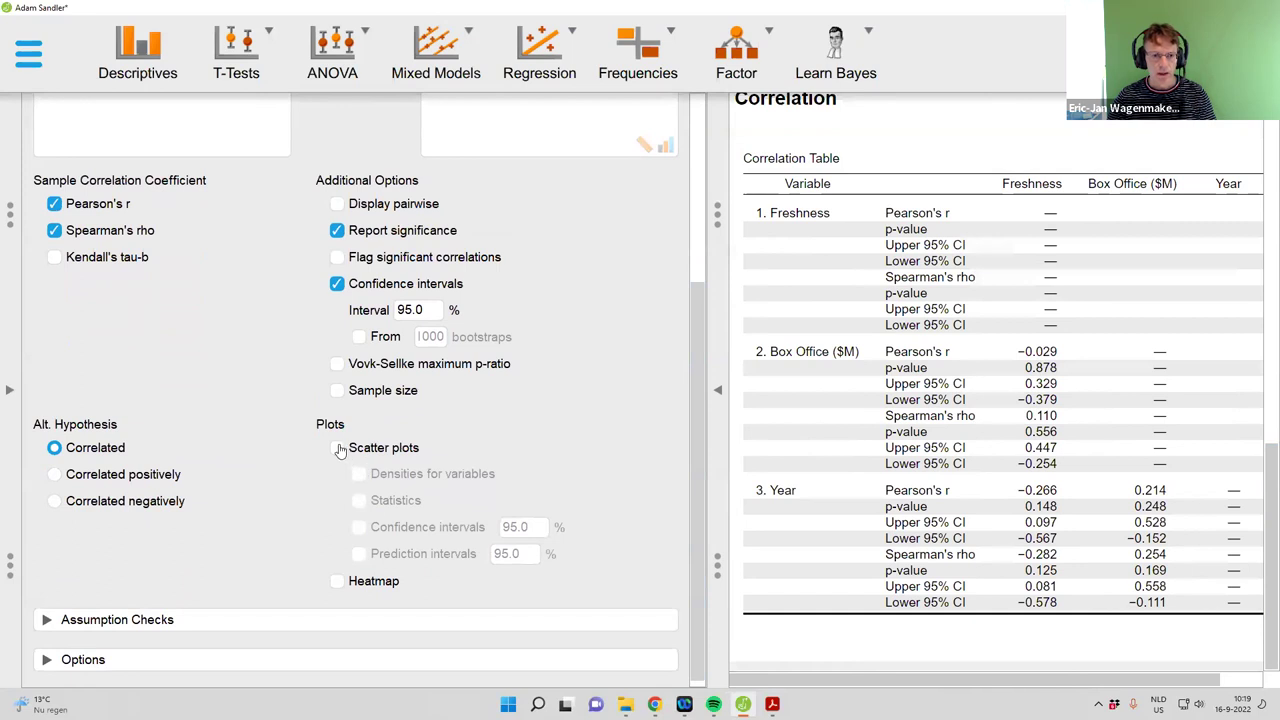
left_click(338, 448)
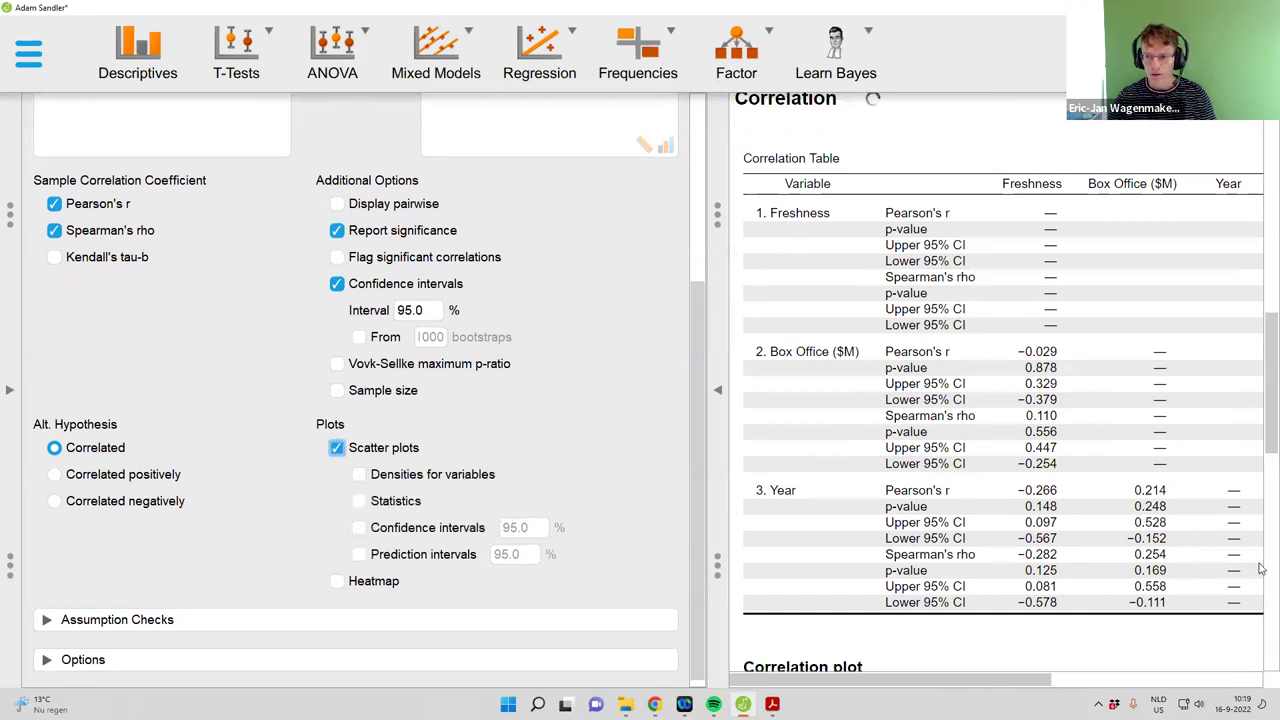
Add variable densities, statistics and 95% confidence intervals to the scatter plots of the correlation analysis
left_click_drag(1261, 430, 1250, 607)
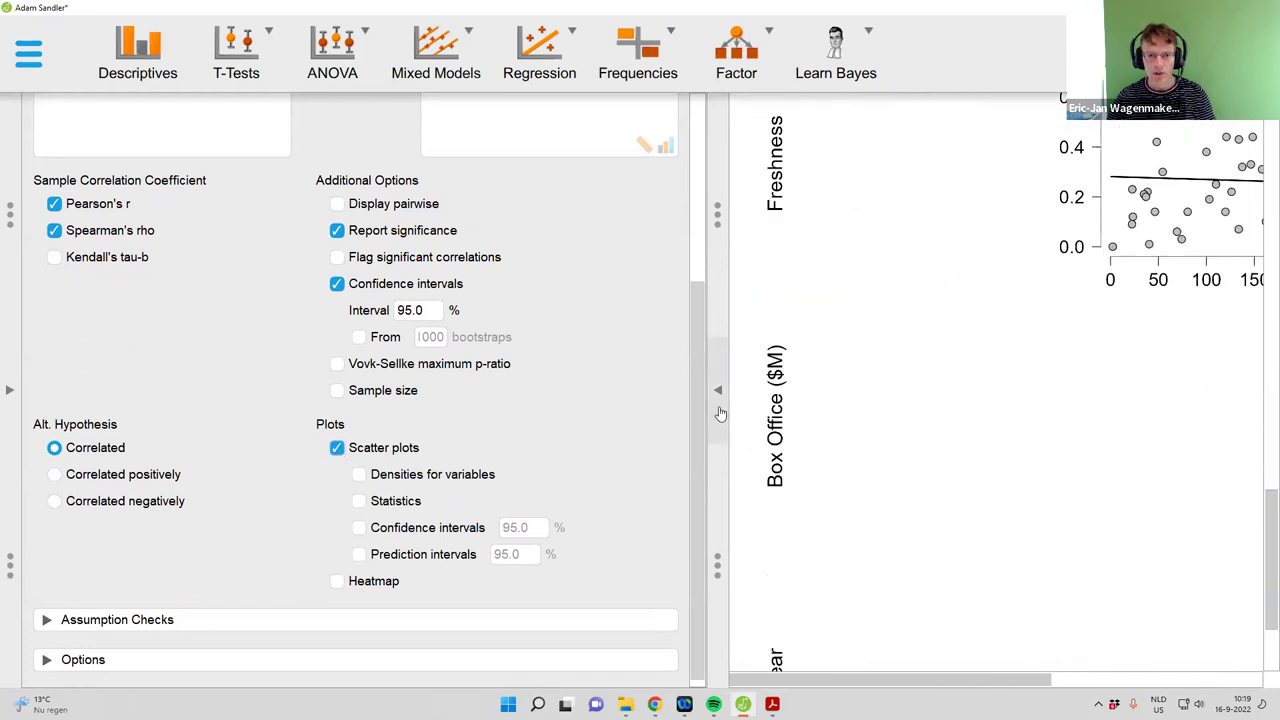
left_click(359, 476)
left_click(358, 501)
left_click(359, 529)
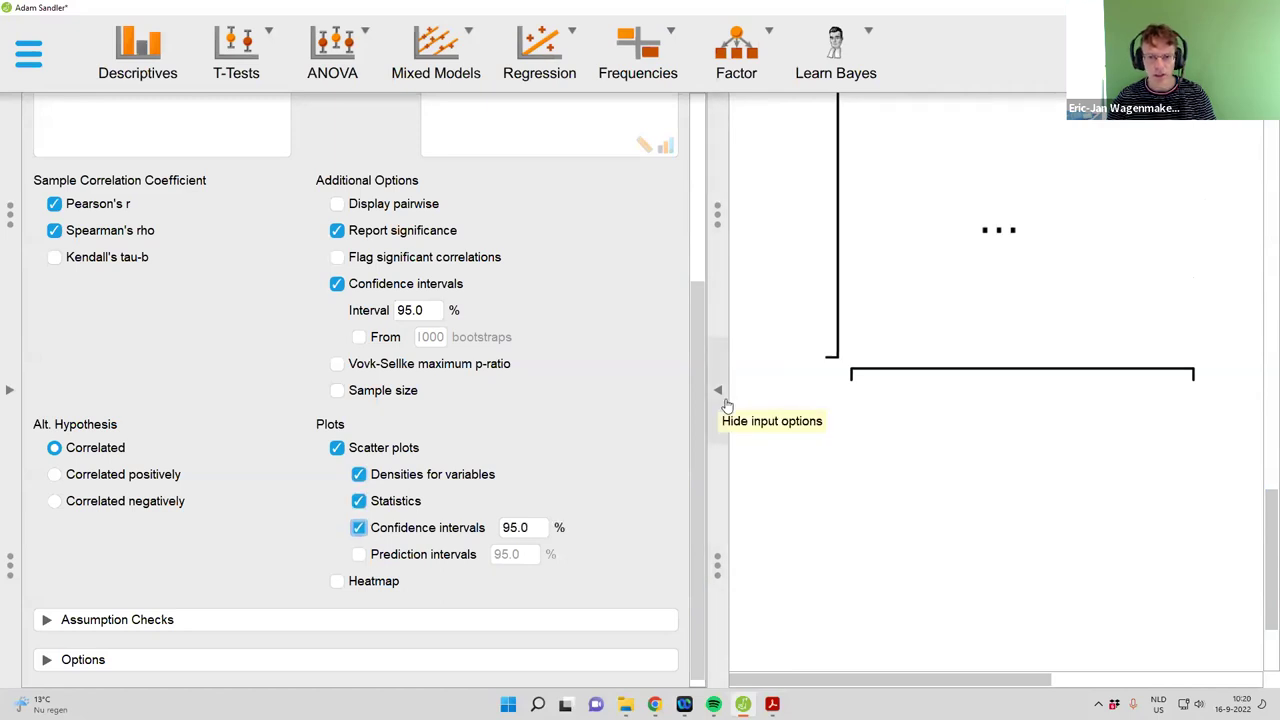
Hide the input options and examine the full correlation plot matrix for Freshness, Box Office and Year
left_click(719, 391)
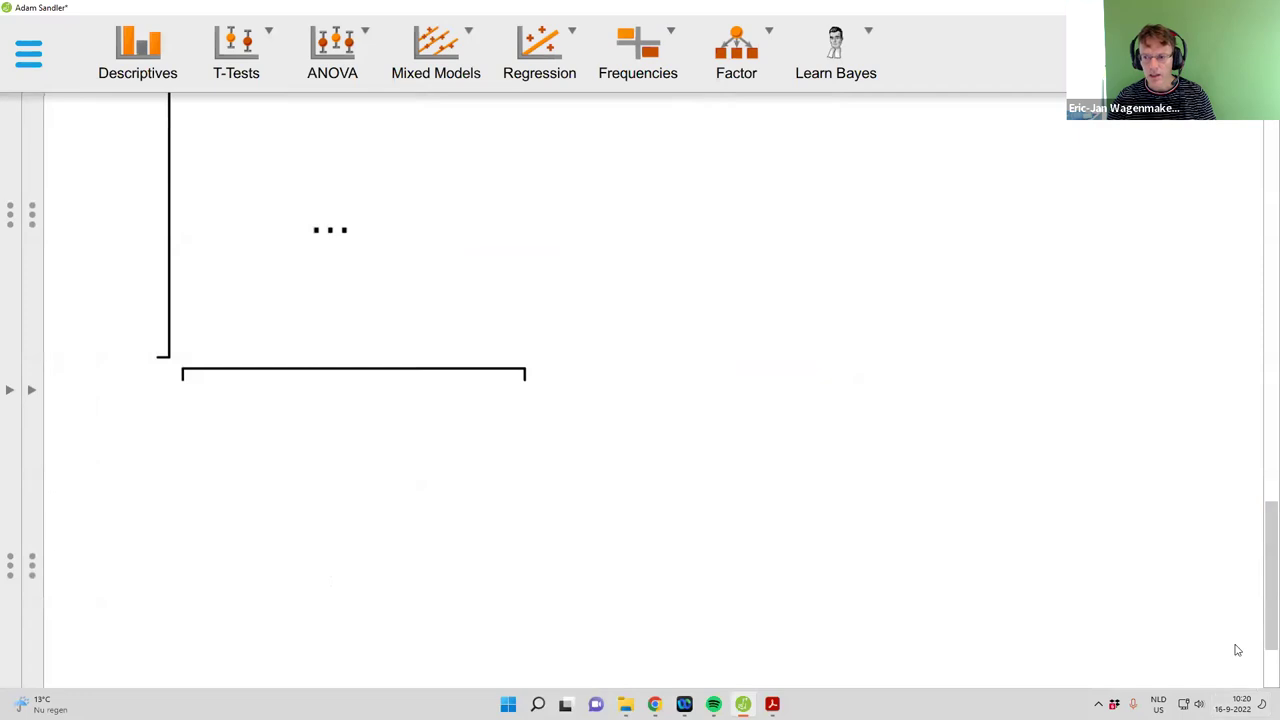
left_click_drag(1260, 645, 1244, 549)
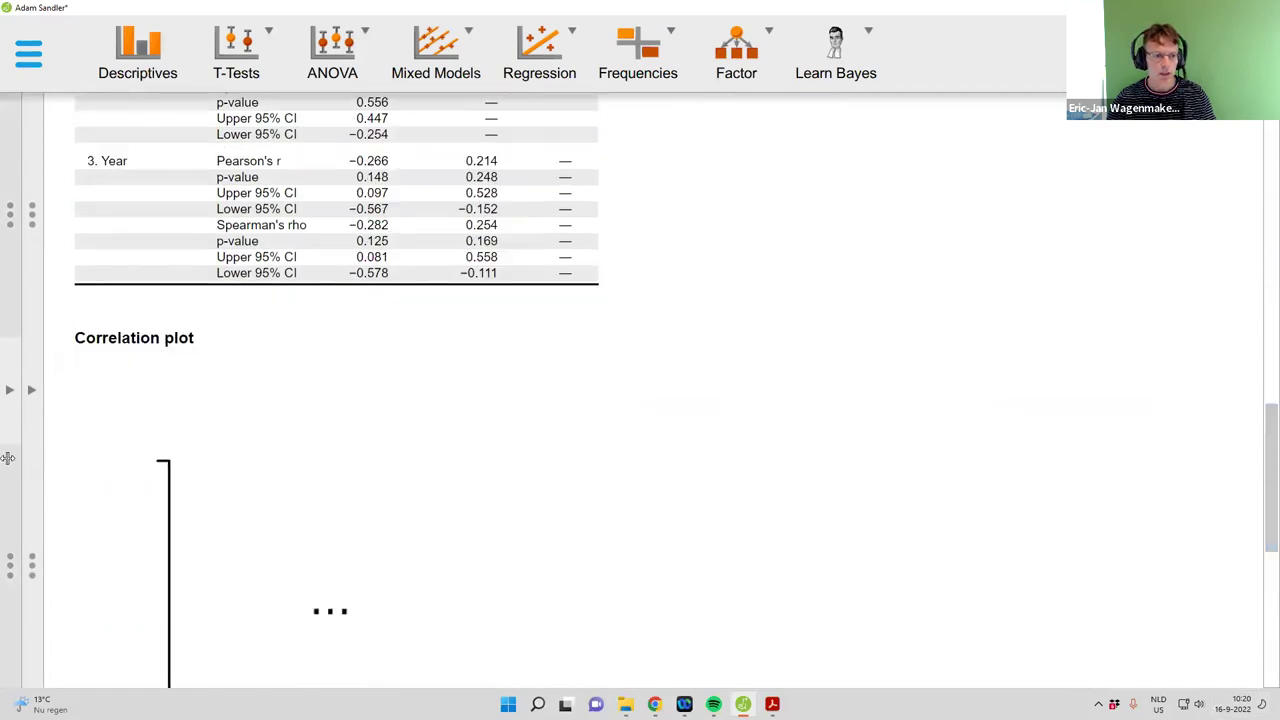
left_click(26, 420)
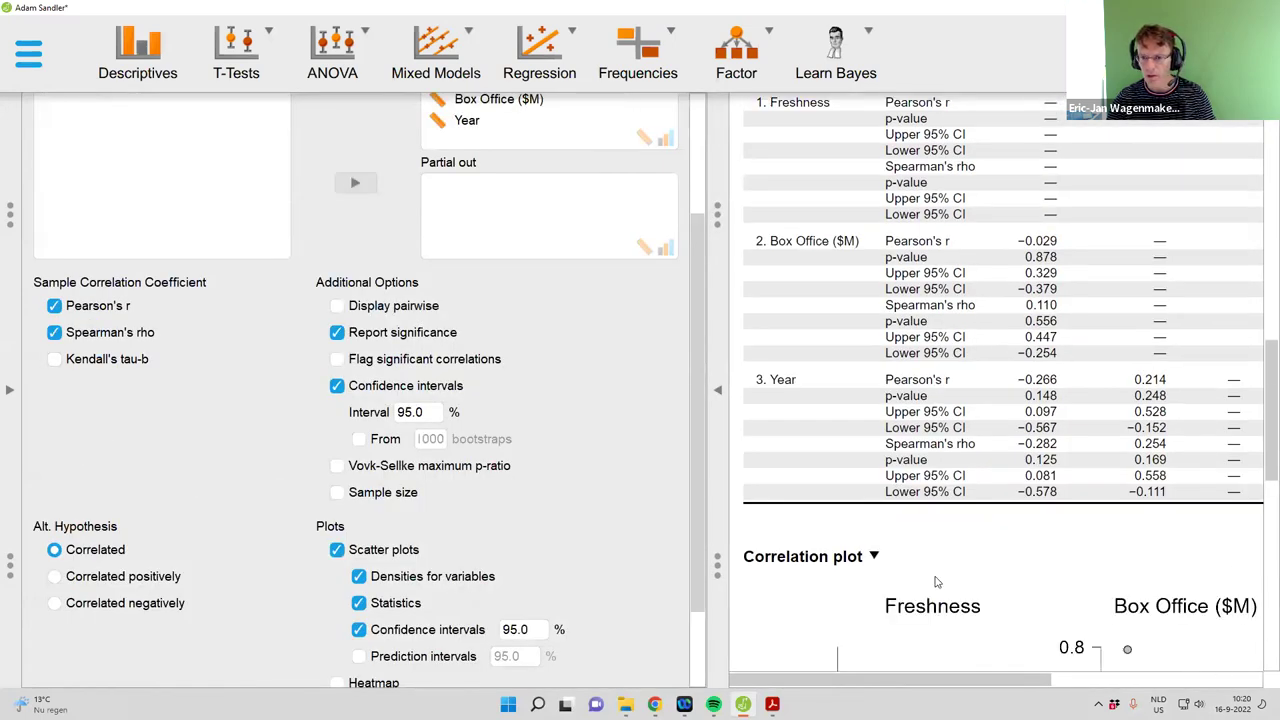
left_click(720, 418)
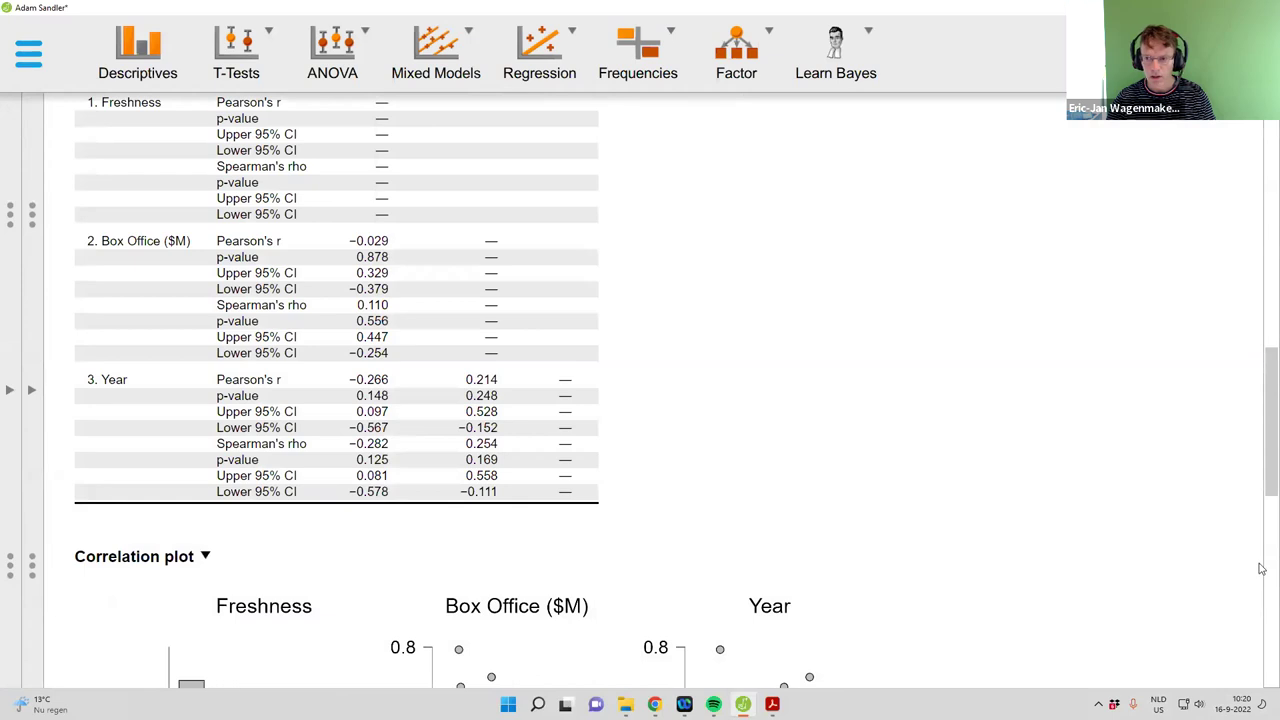
left_click_drag(1262, 457, 1231, 575)
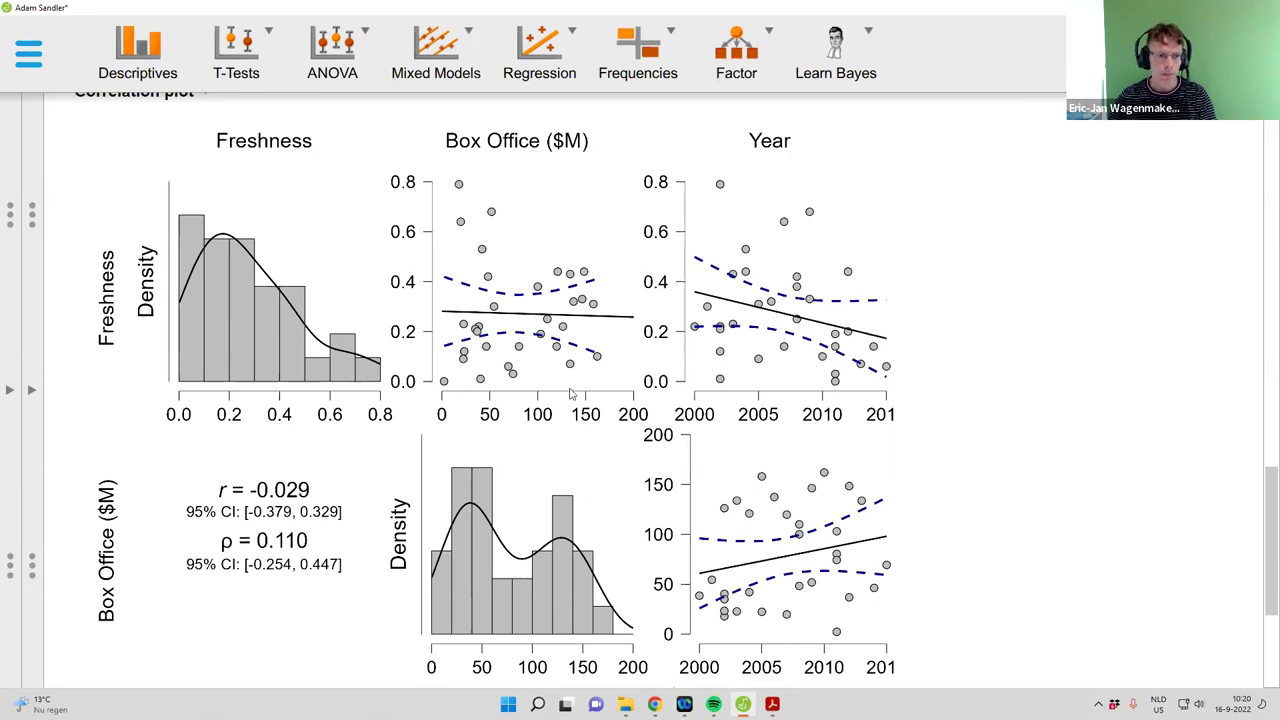
Show the input options again and collapse the Correlation analysis
left_click(34, 394)
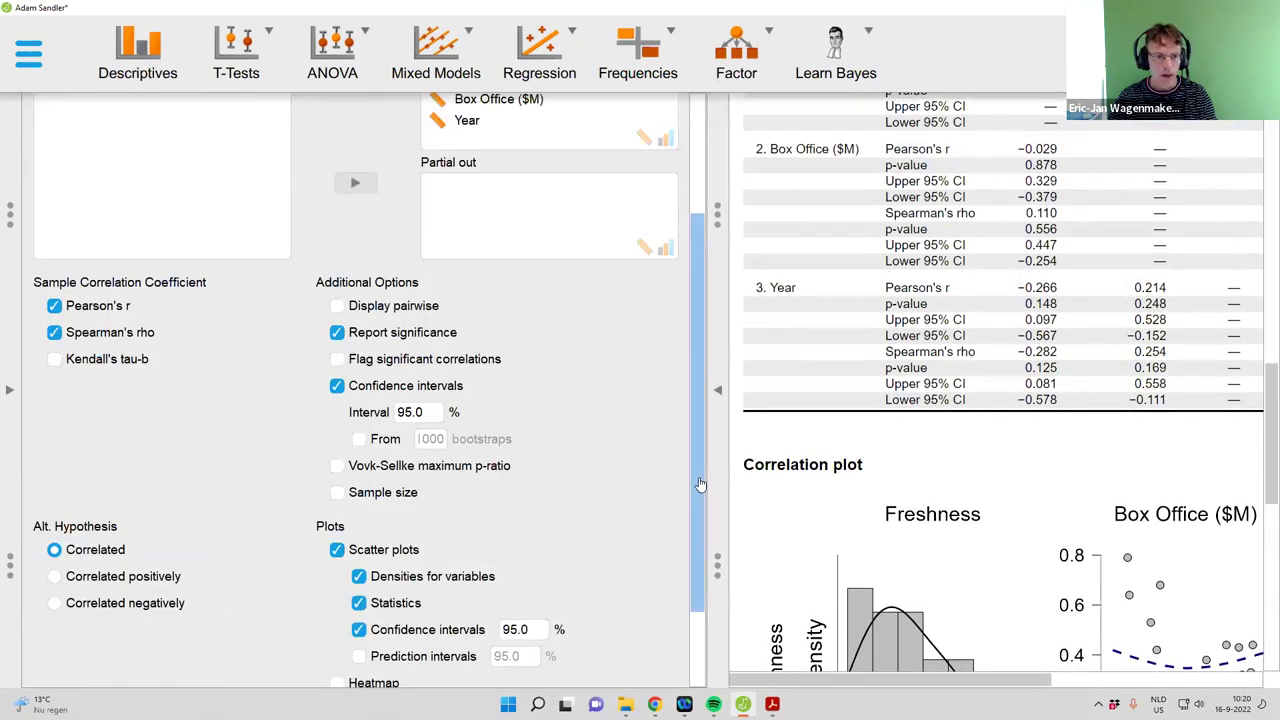
scroll(698, 484, "down", 2)
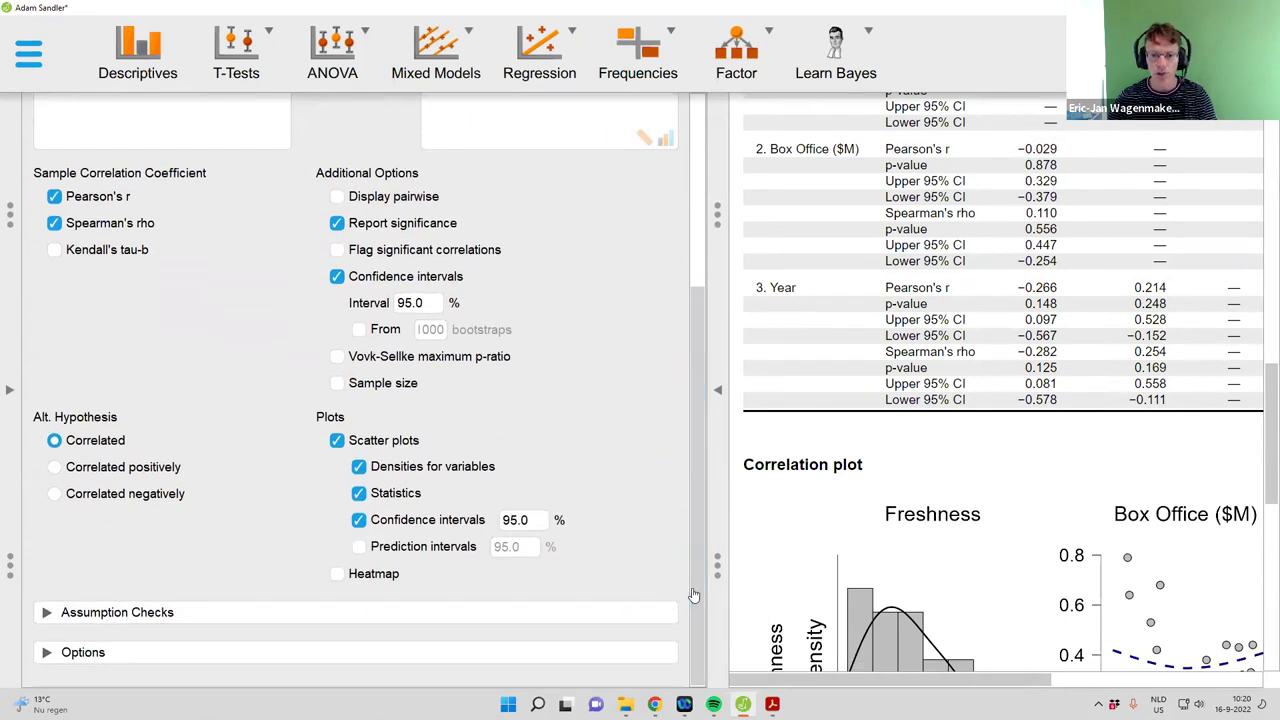
scroll(700, 596, "up", 1)
left_click(731, 497)
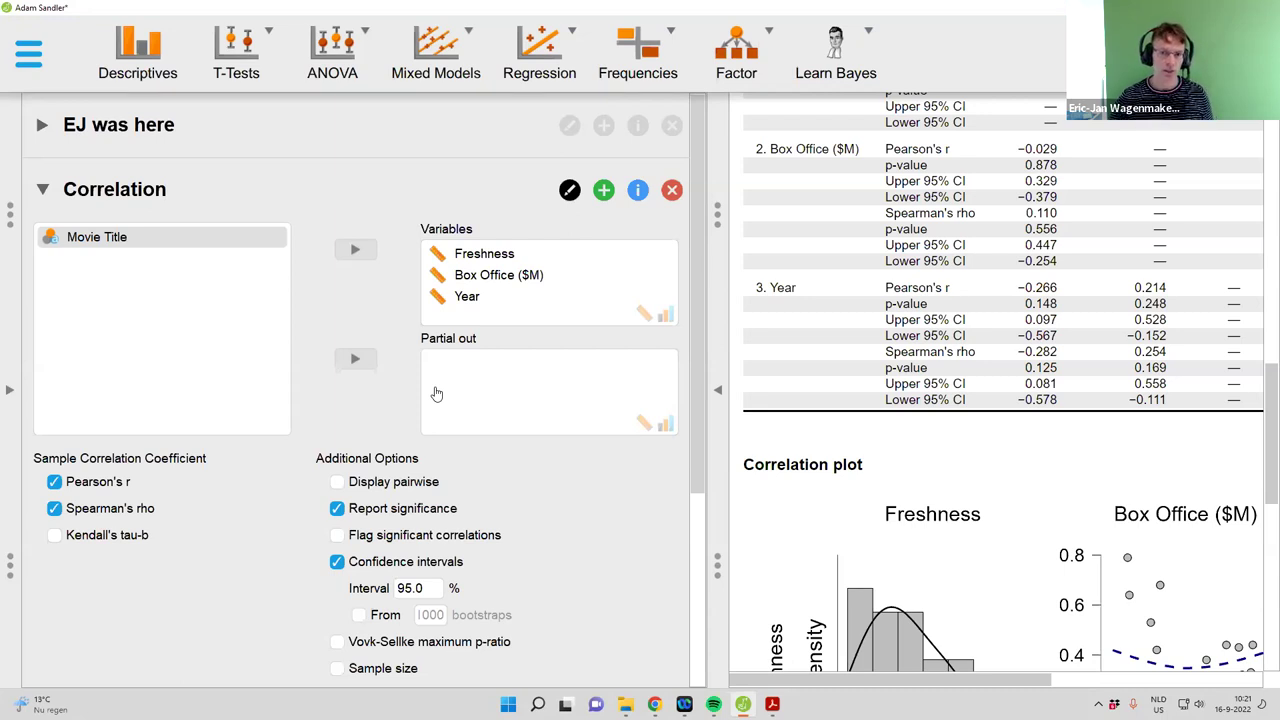
left_click(42, 196)
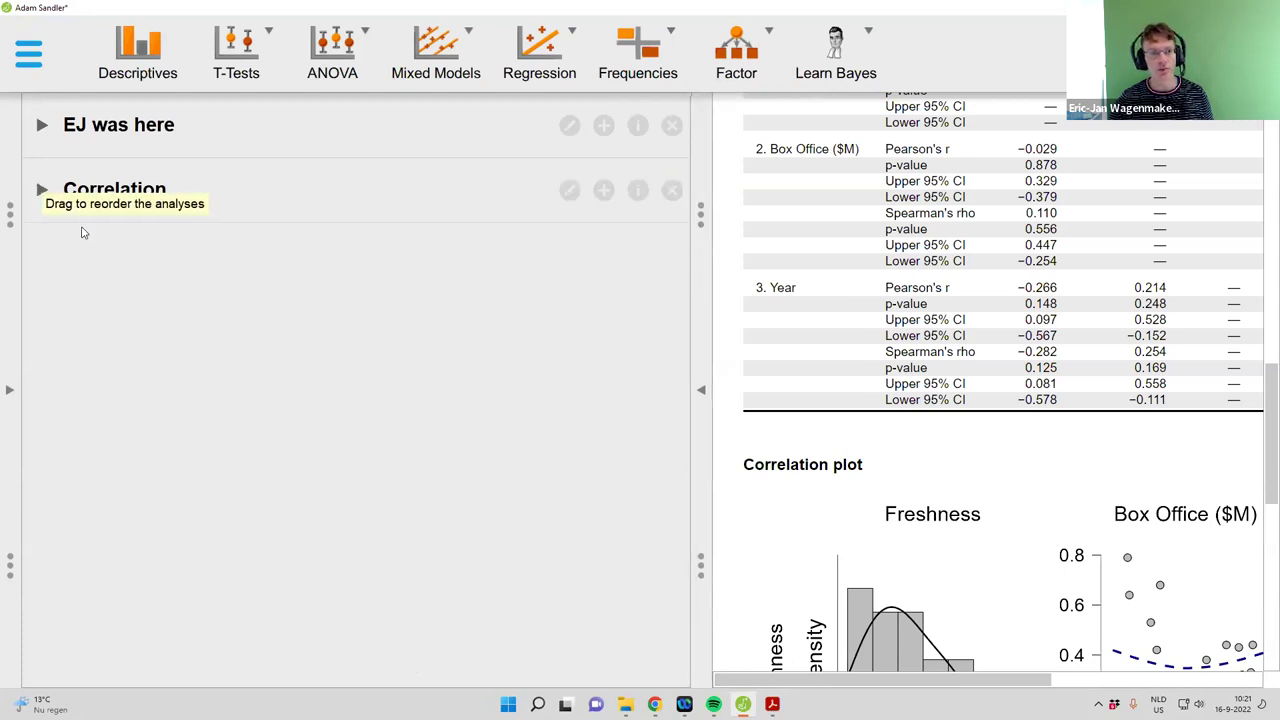
Add a Bayesian correlation analysis with Freshness and Box Office ($M) as its variables
left_click(527, 75)
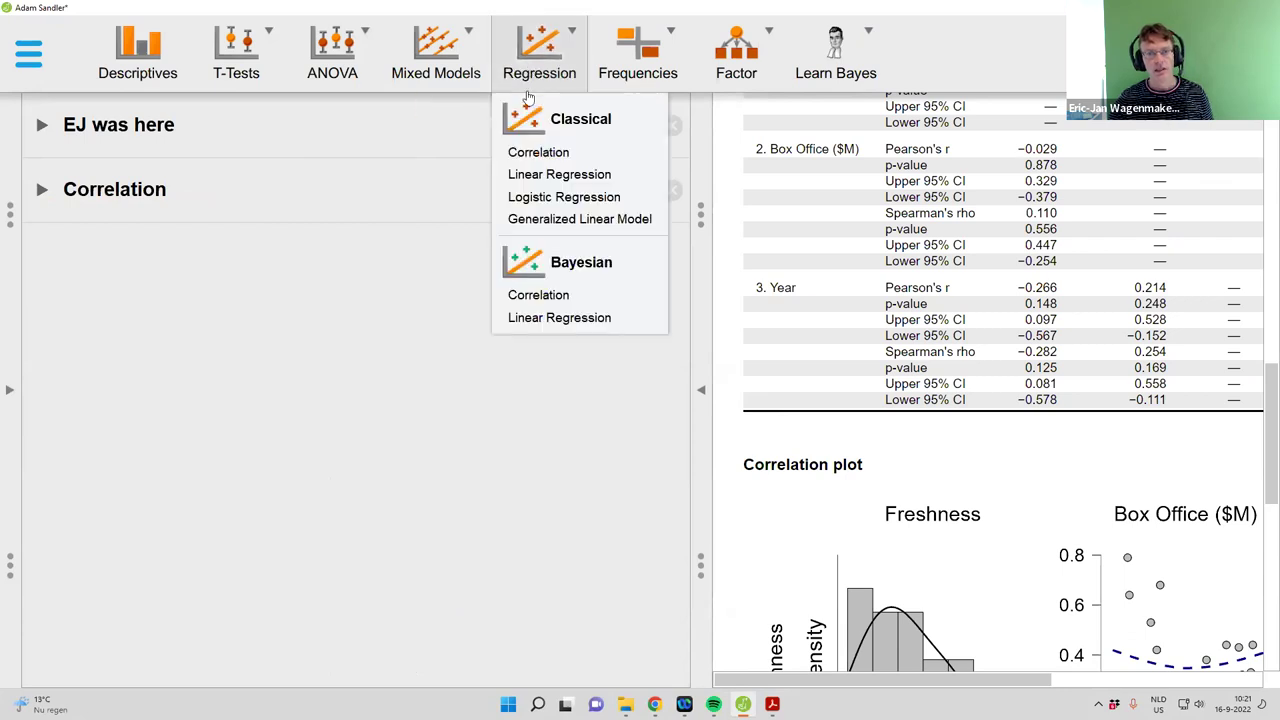
left_click(527, 306)
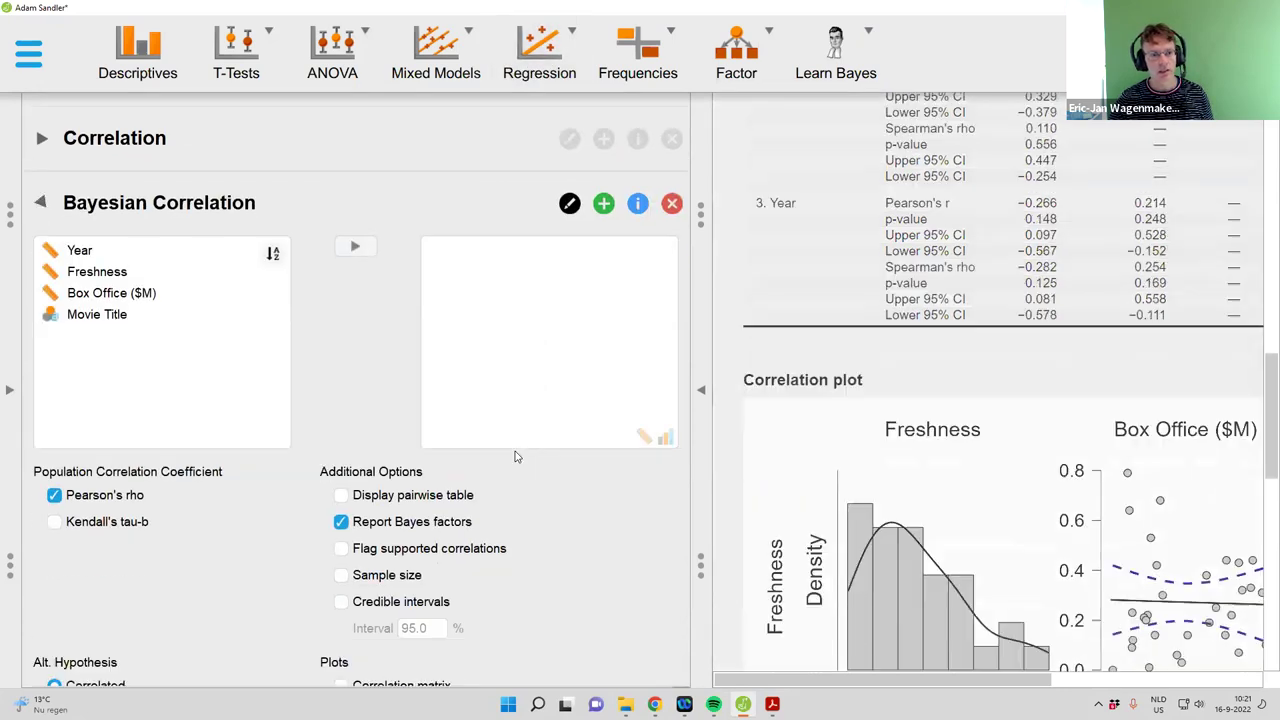
left_click(232, 199)
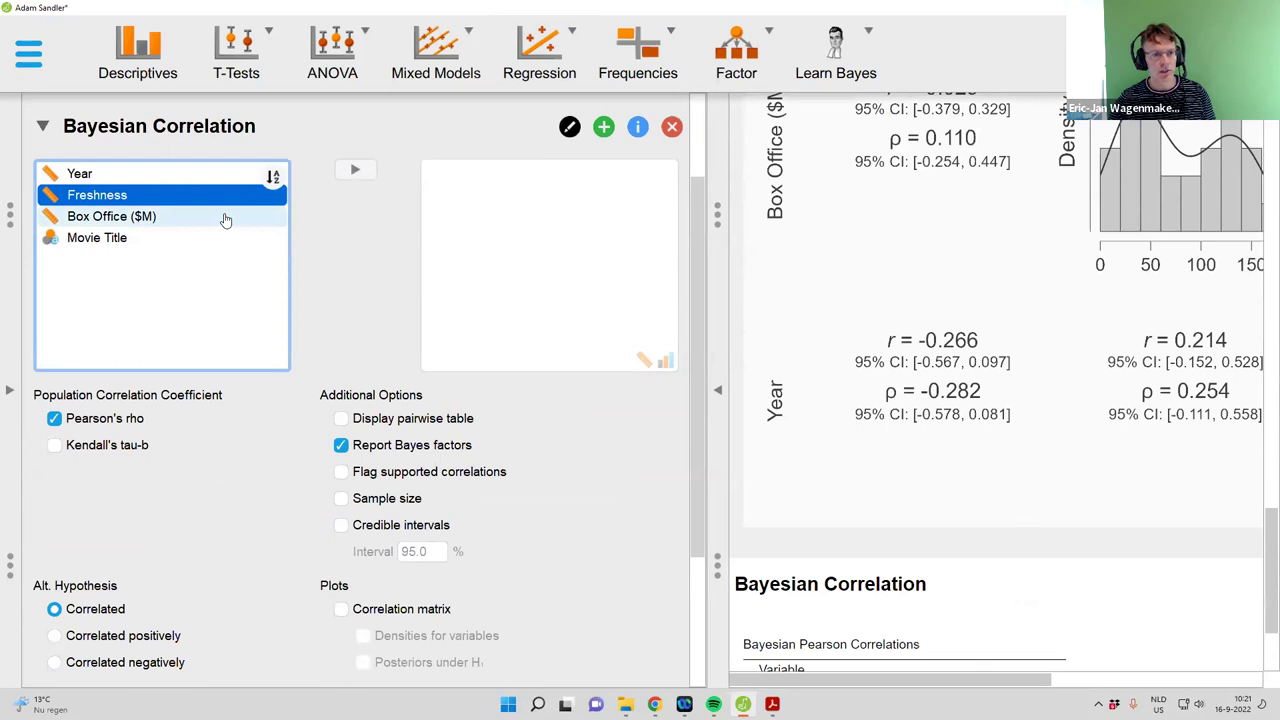
left_click(226, 218, "shift")
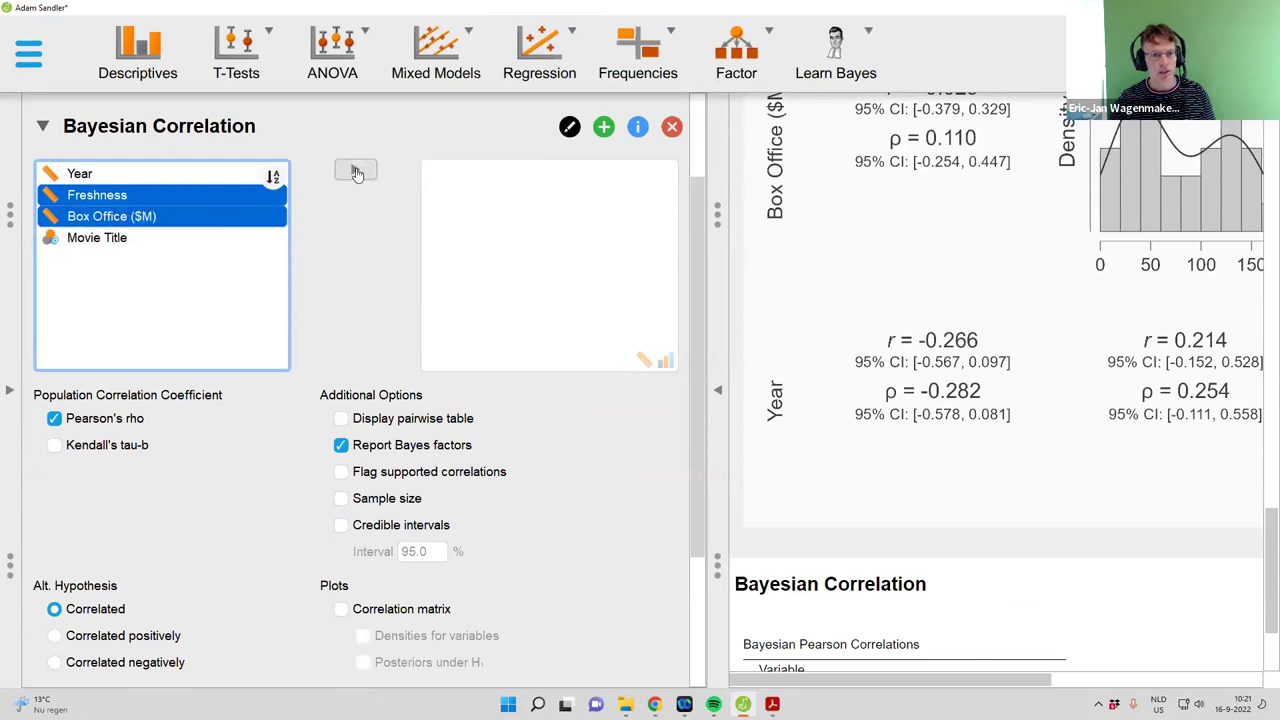
left_click(357, 173)
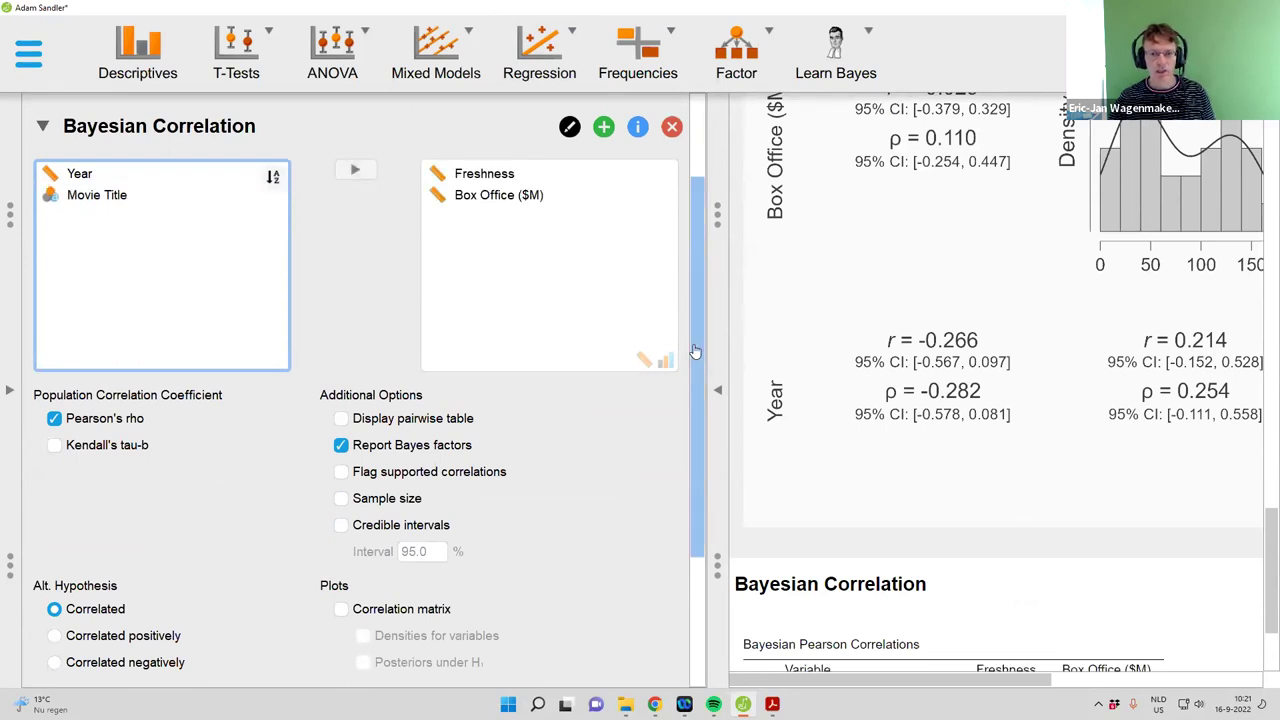
Switch the Bayes factor reported in the Bayesian correlation table to BF01
left_click(1262, 538)
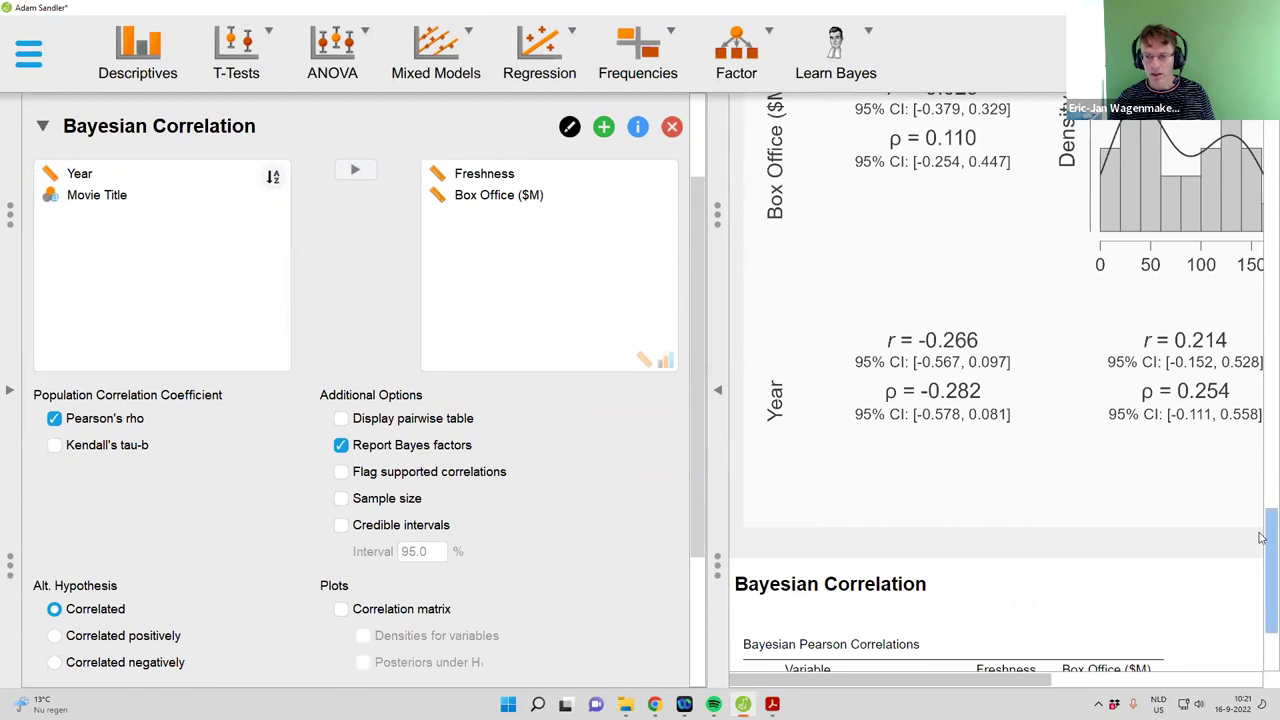
left_click_drag(1262, 538, 1262, 574)
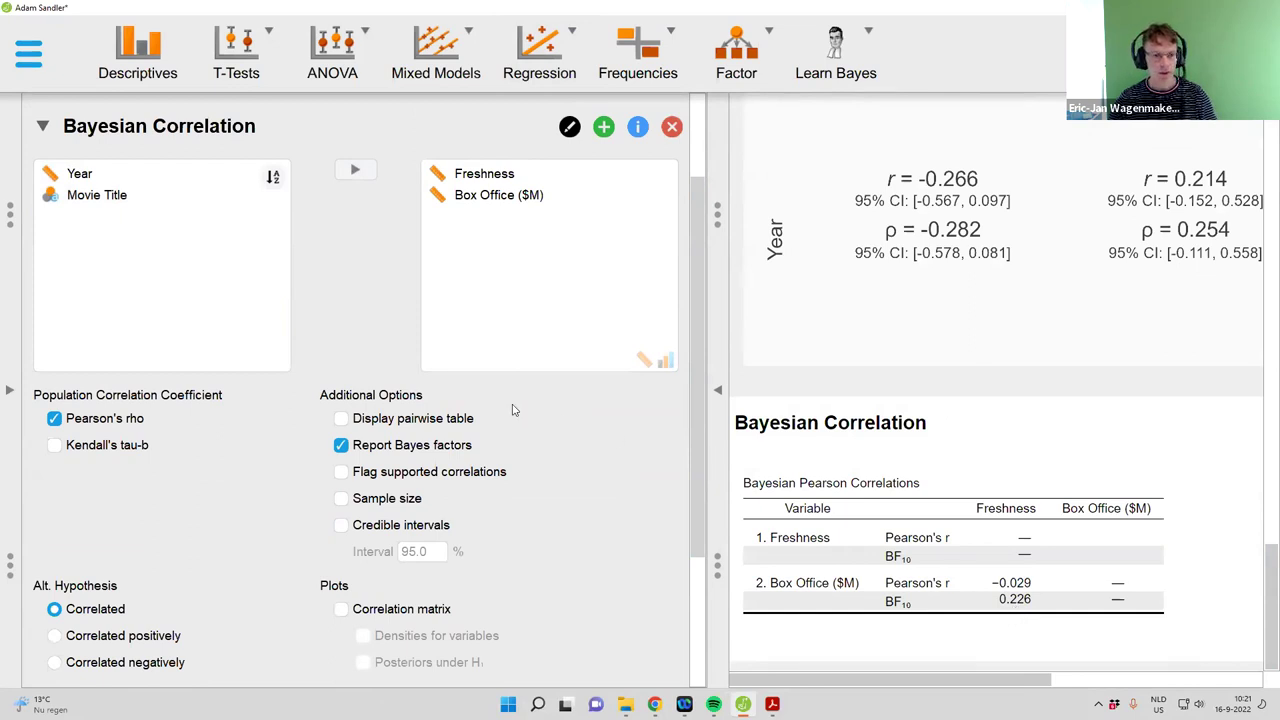
scroll(663, 480, "down", 3)
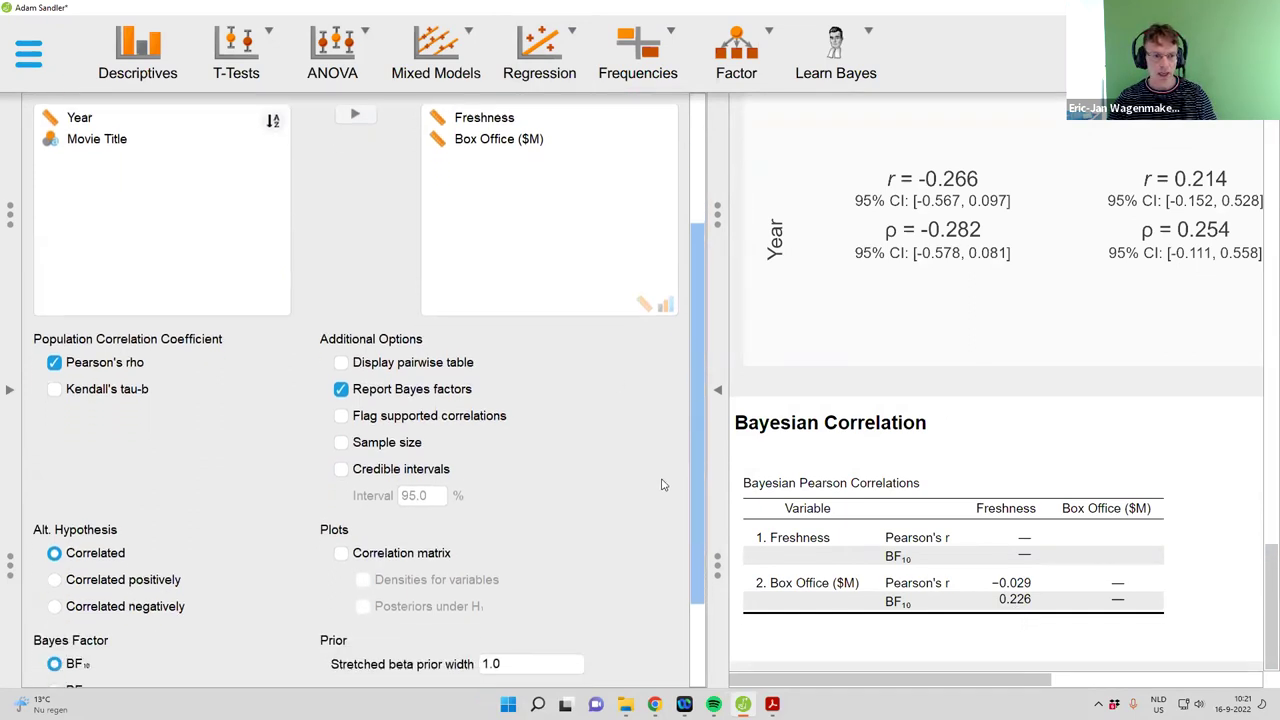
left_click(54, 609)
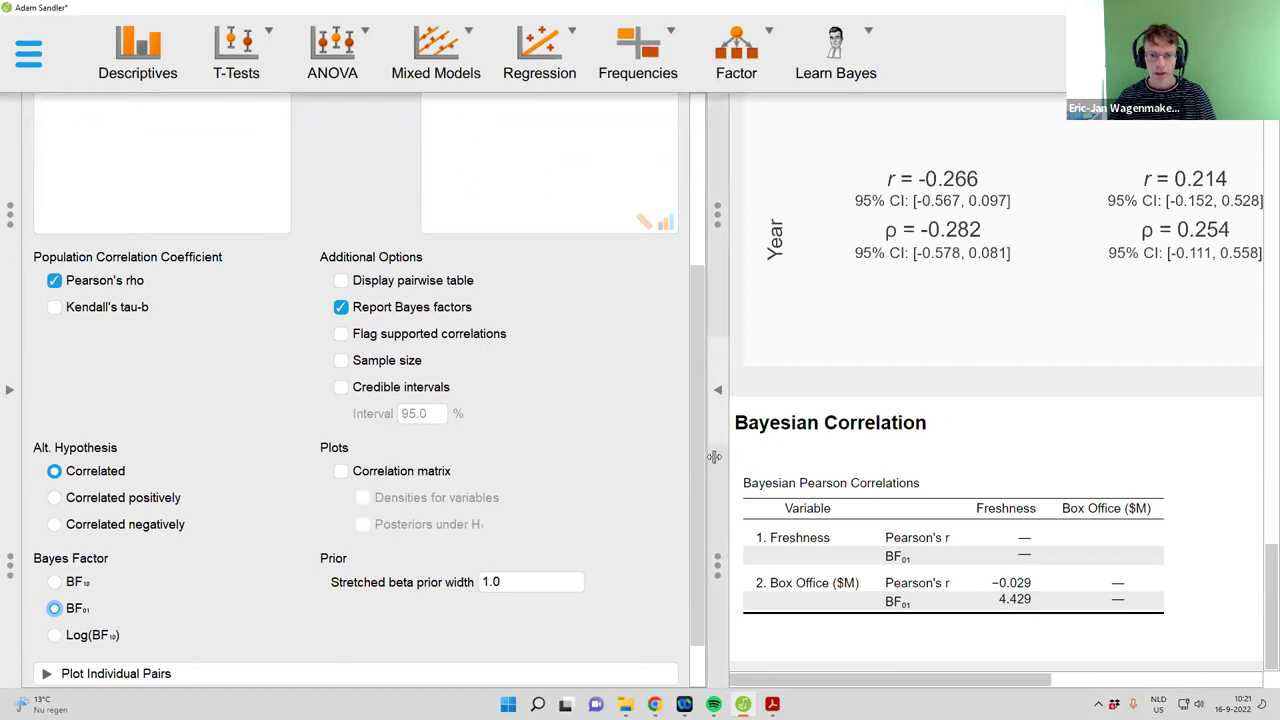
Set up an individual pair plot of Freshness against Box Office ($M) in the Bayesian correlation
scroll(703, 475, "down", 1)
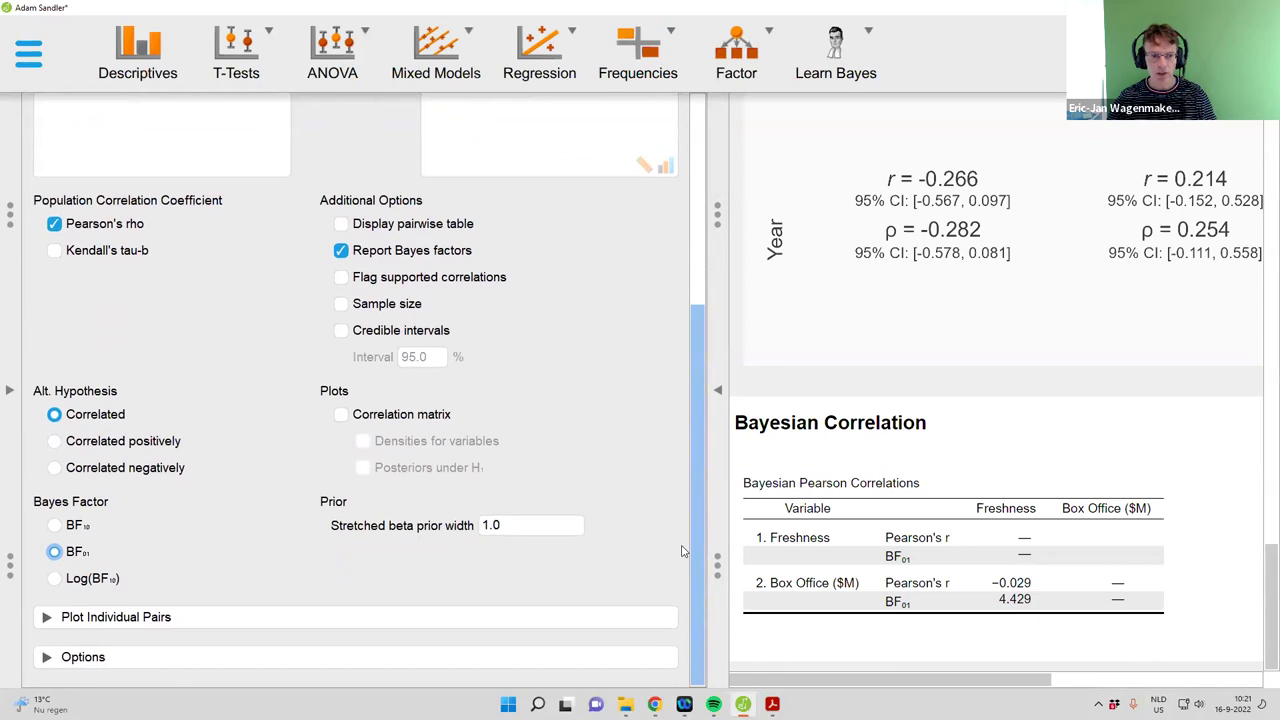
left_click(45, 613)
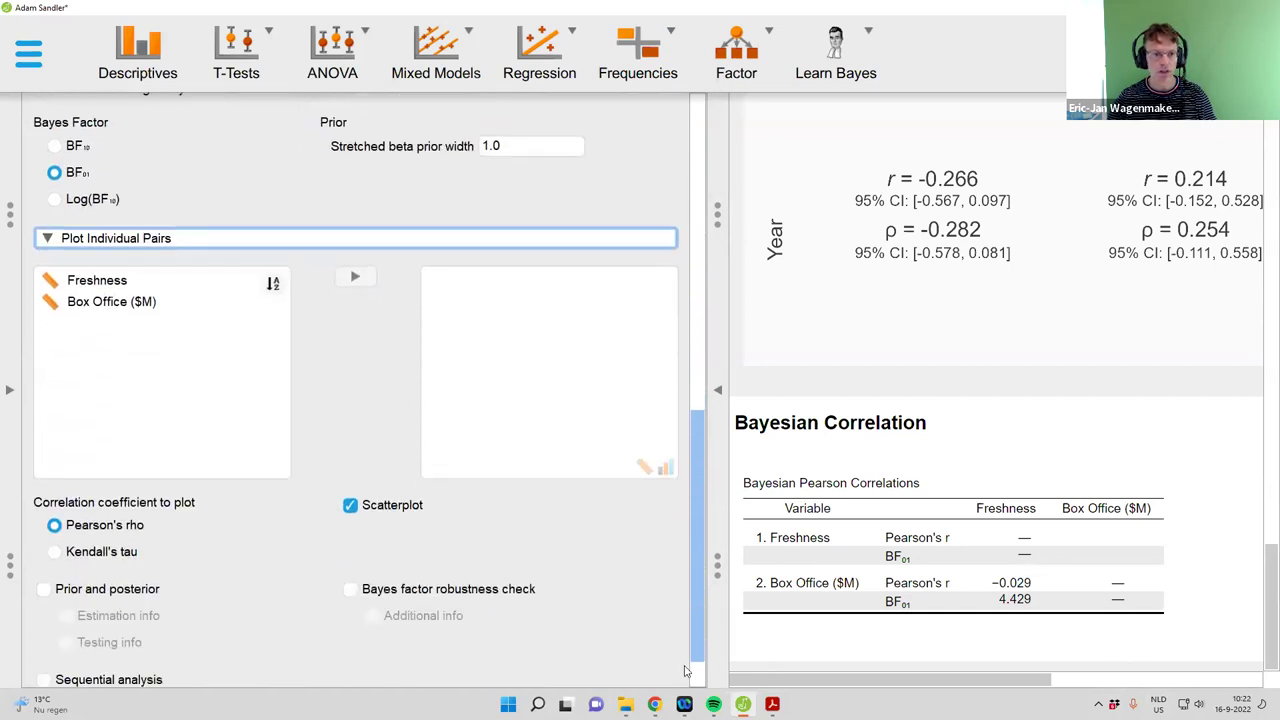
left_click(200, 247)
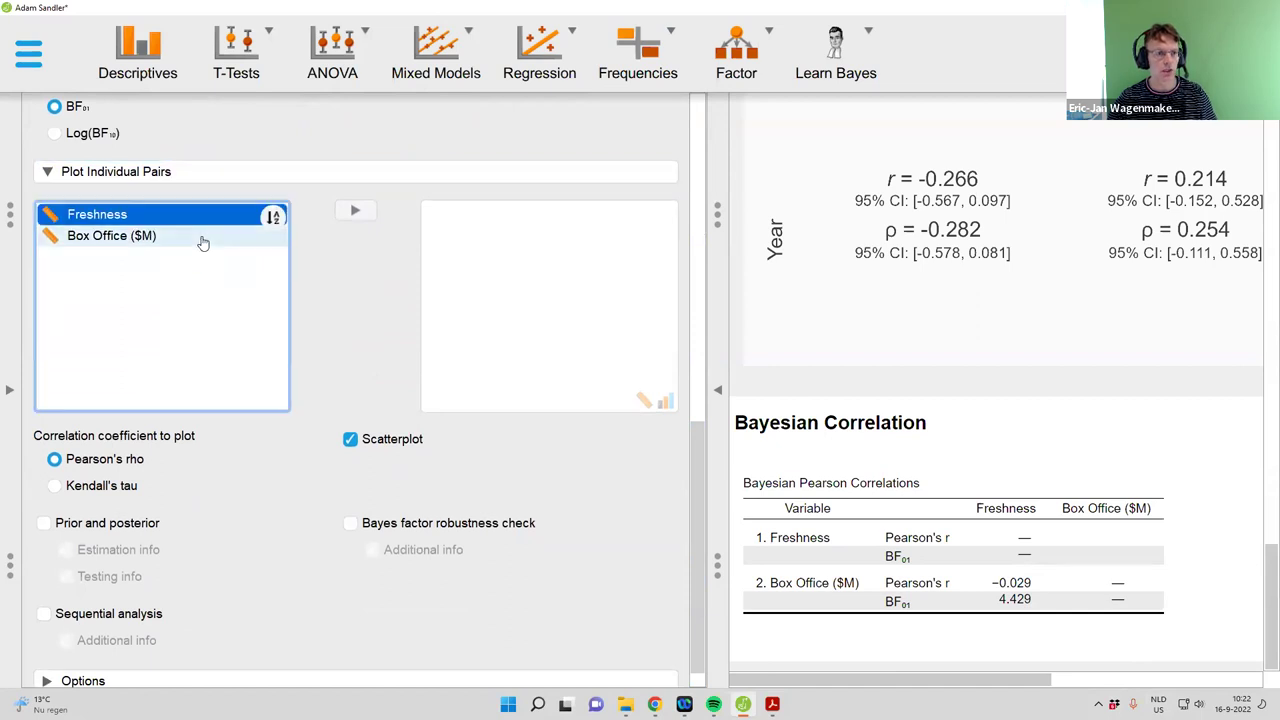
left_click(200, 240, "shift")
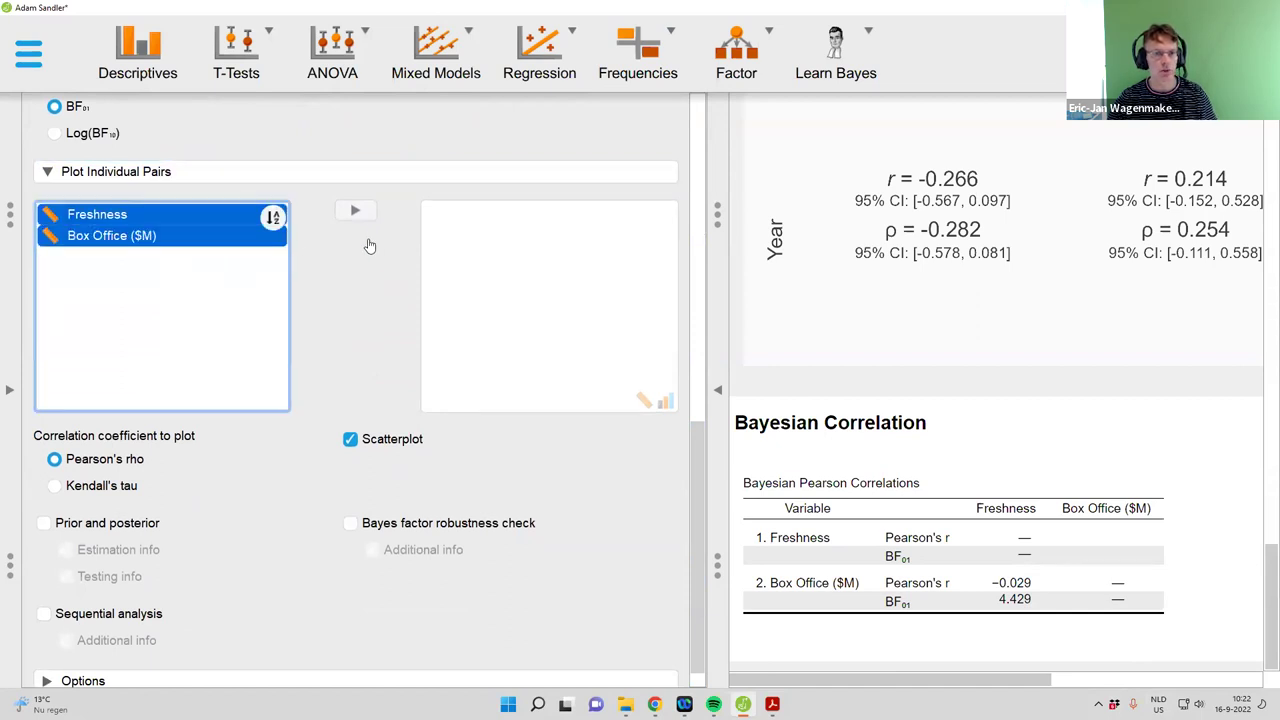
left_click(357, 213)
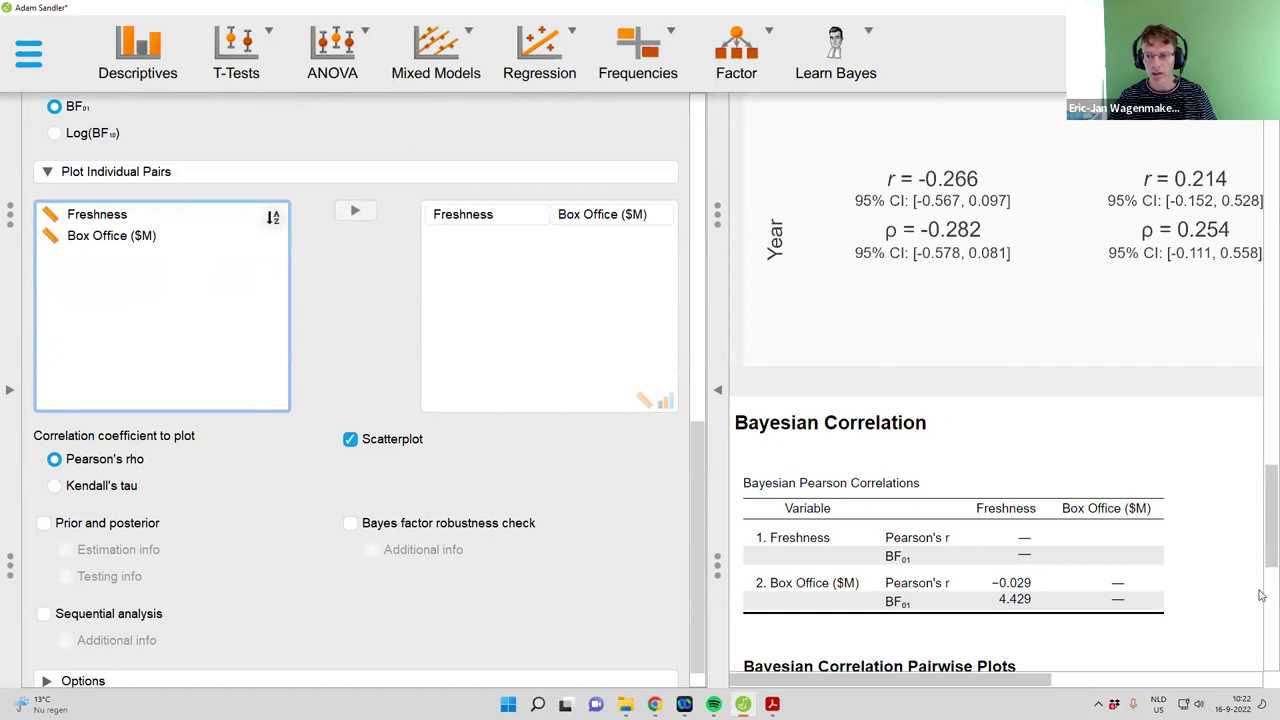
Add a prior and posterior plot with estimation and testing info for the Freshness–Box Office pair, and view it in full
left_click_drag(1262, 541, 1264, 641)
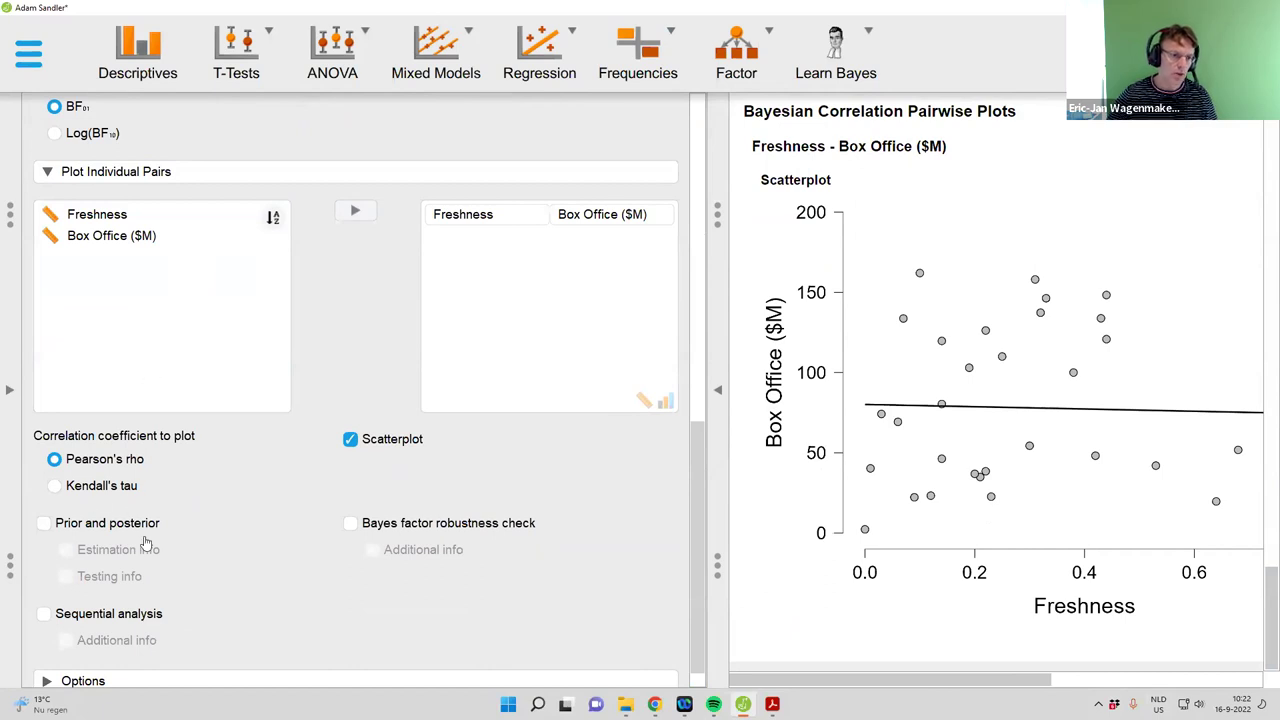
left_click(45, 526)
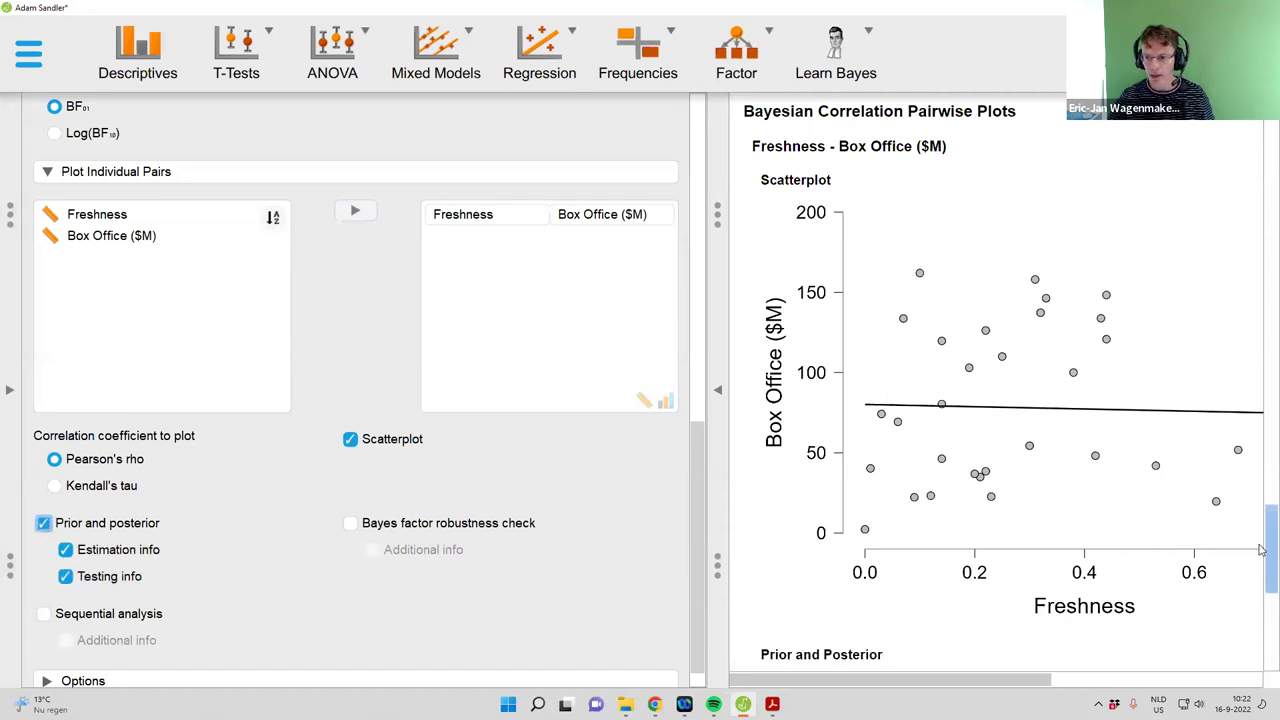
left_click_drag(1261, 549, 1155, 668)
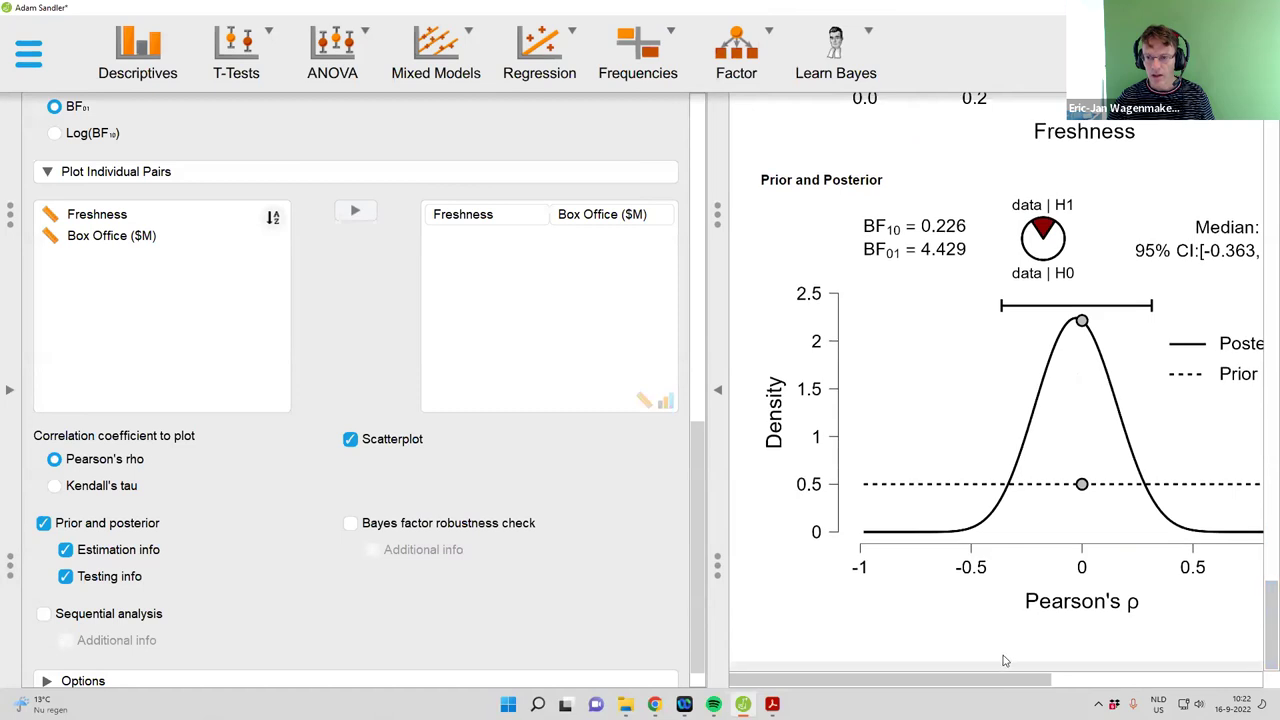
left_click_drag(1005, 679, 1057, 679)
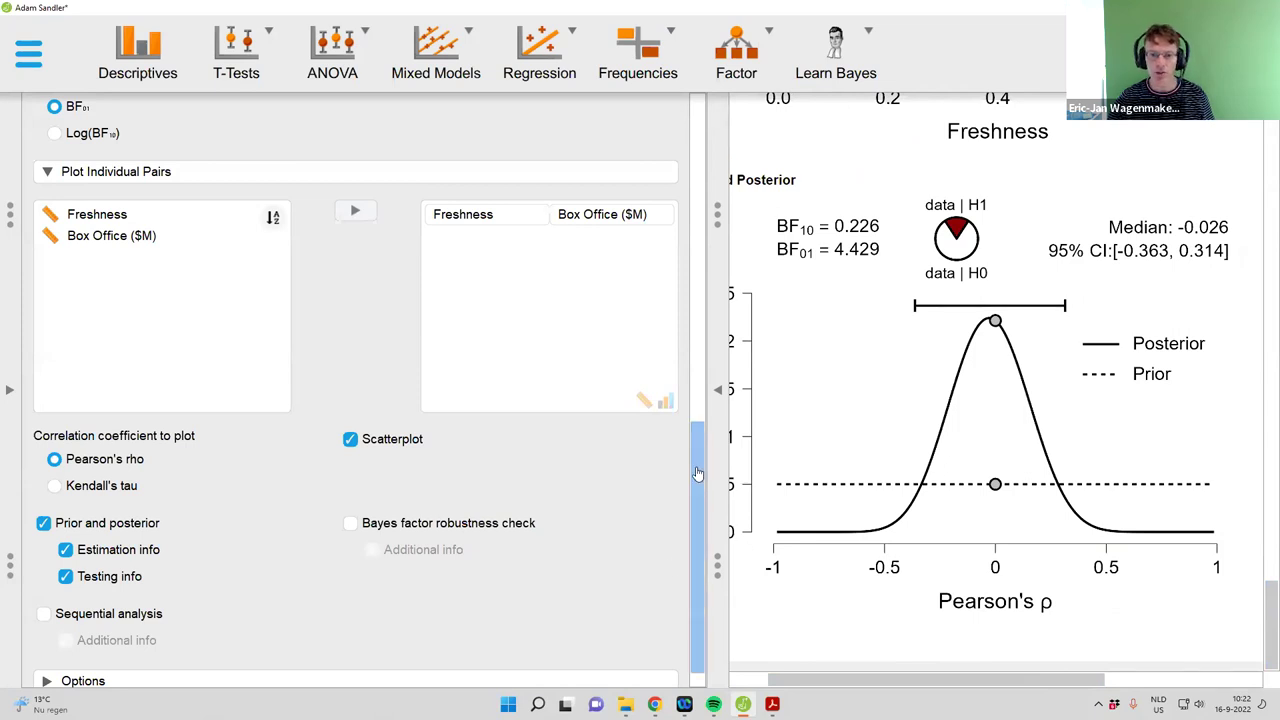
Set the stretched beta prior width of the Bayesian correlation to .5
scroll(507, 357, "up", 3)
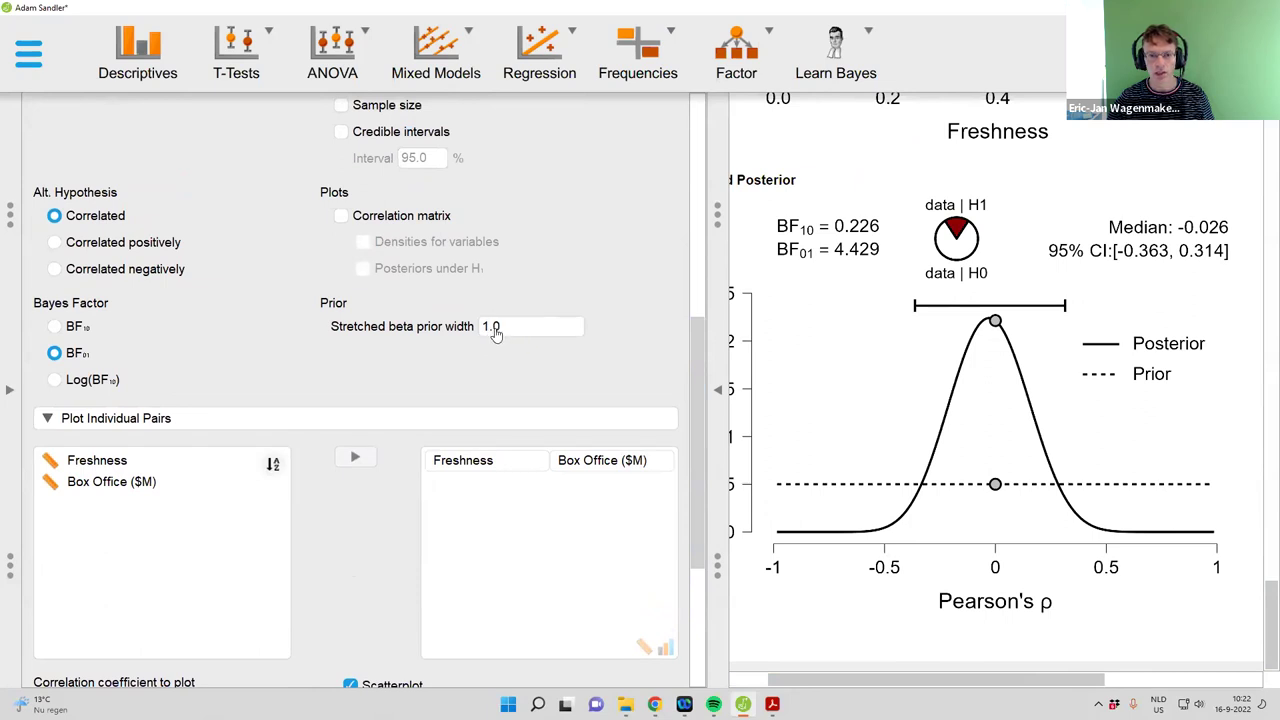
left_click(501, 331)
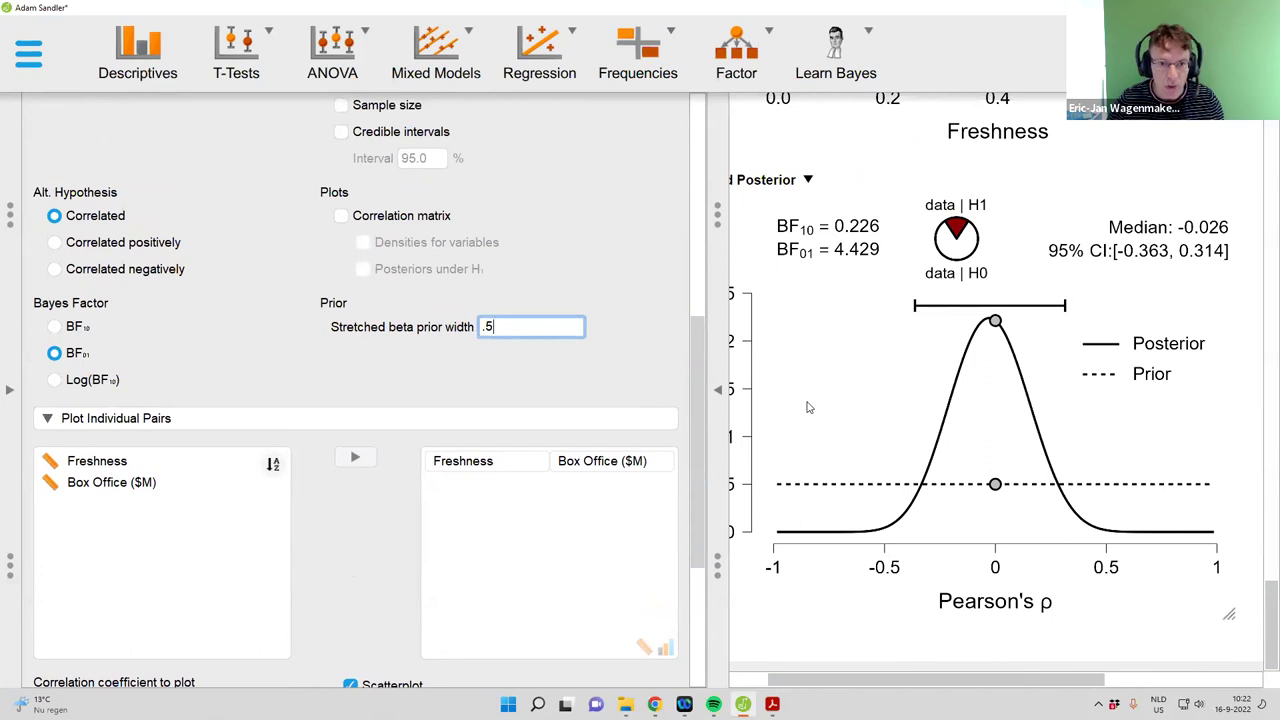
left_click(646, 370)
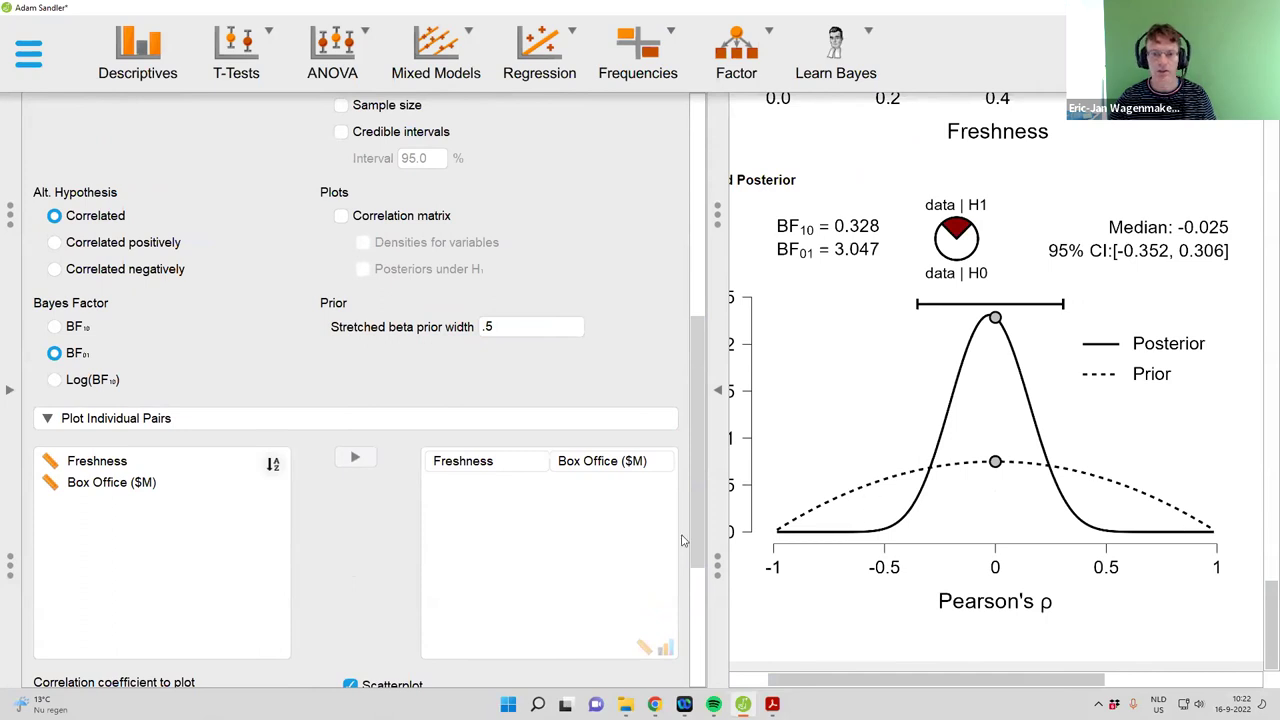
Turn on the sequential analysis plot with additional info for the pair, and hide the input options to widen the results
left_click_drag(688, 537, 696, 684)
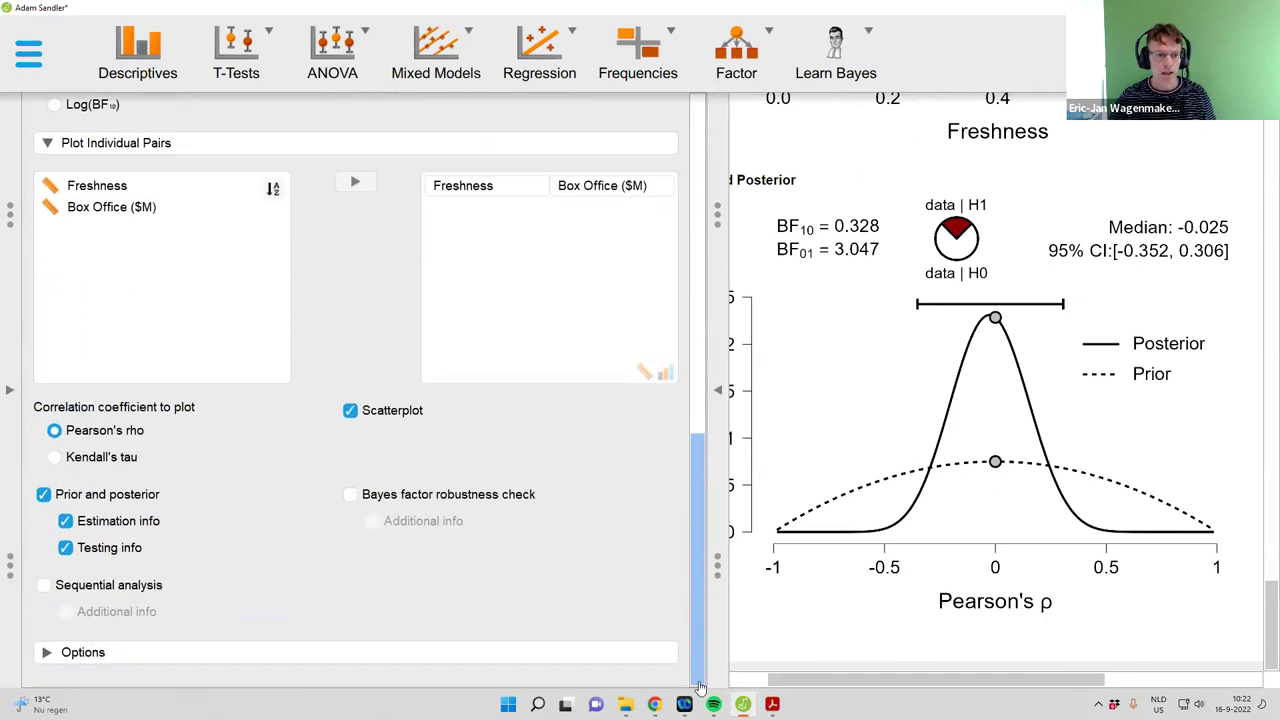
left_click(44, 585)
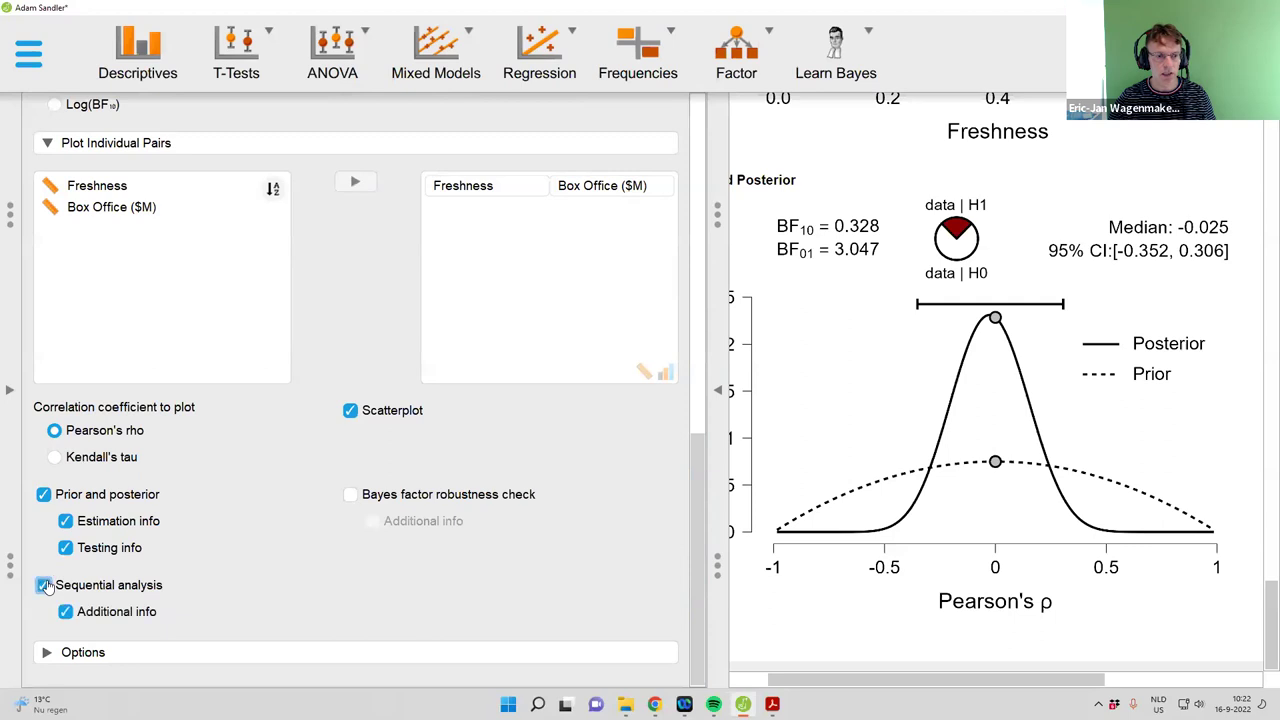
left_click(718, 394)
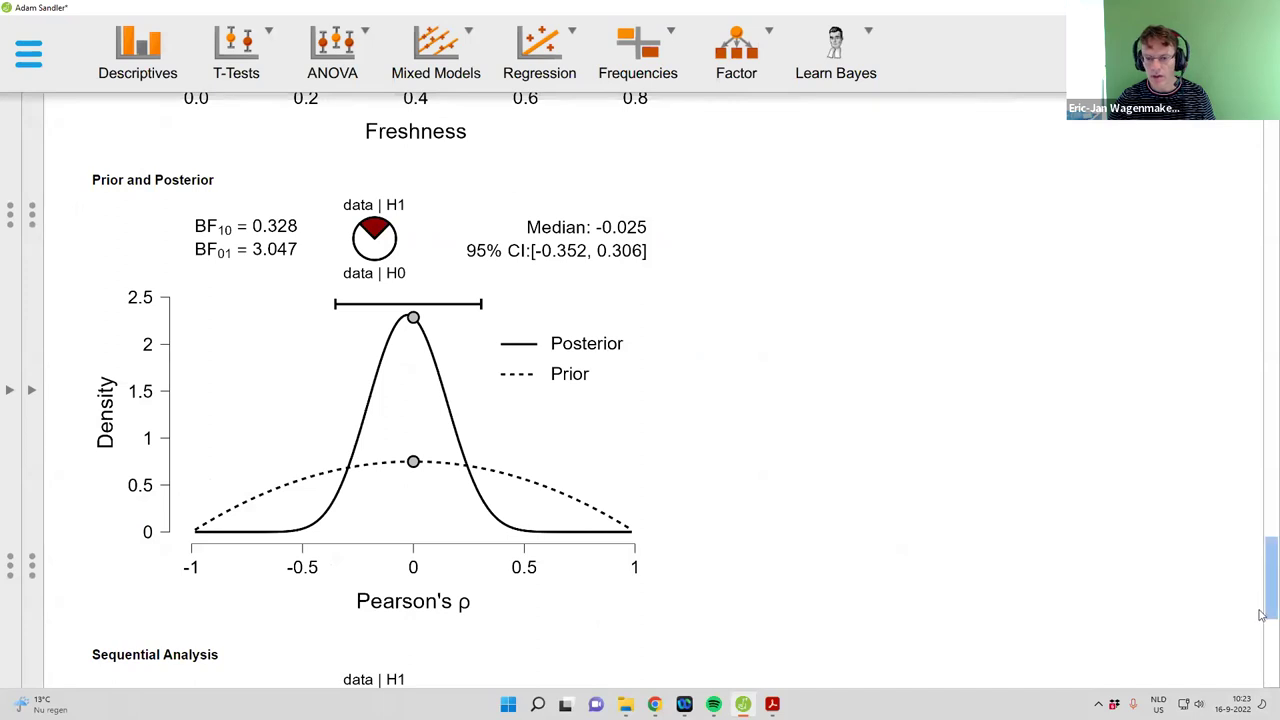
Examine the prior and posterior plot and the sequential analysis plot for the Freshness–Box Office ($M) pair, comparing evidence for H0 and H1
left_click_drag(1261, 614, 1262, 680)
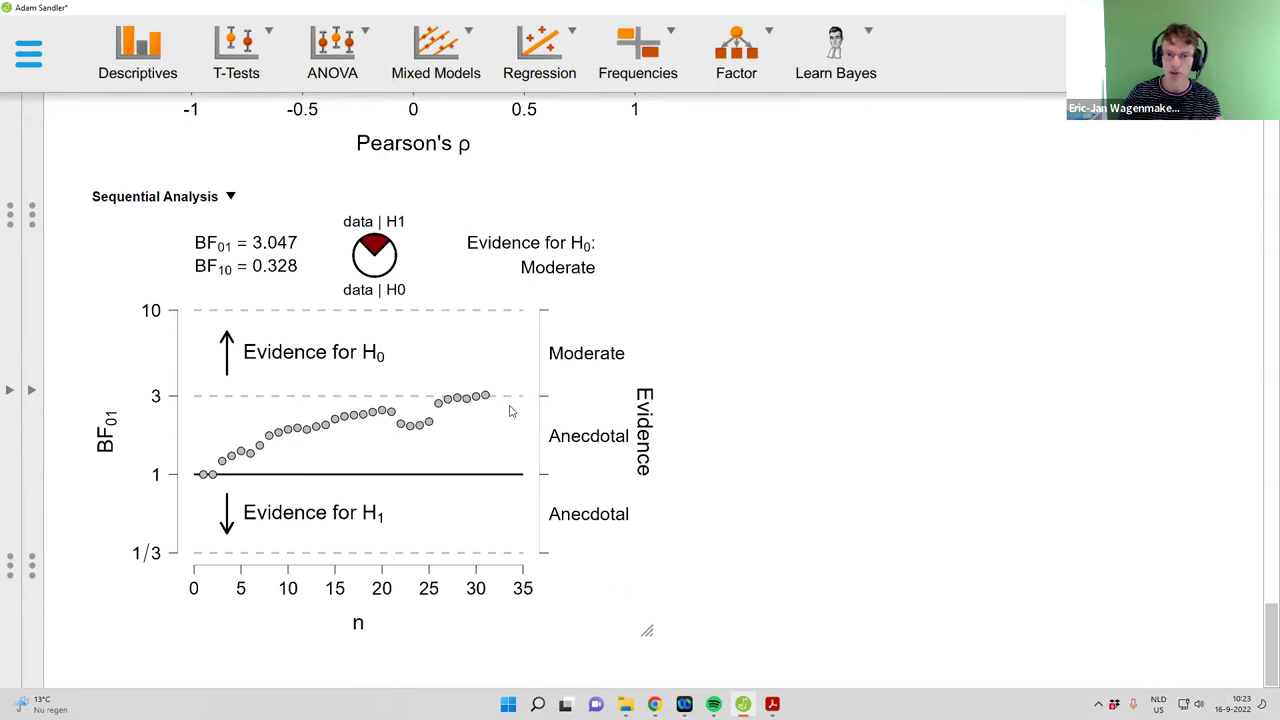
left_click(36, 404)
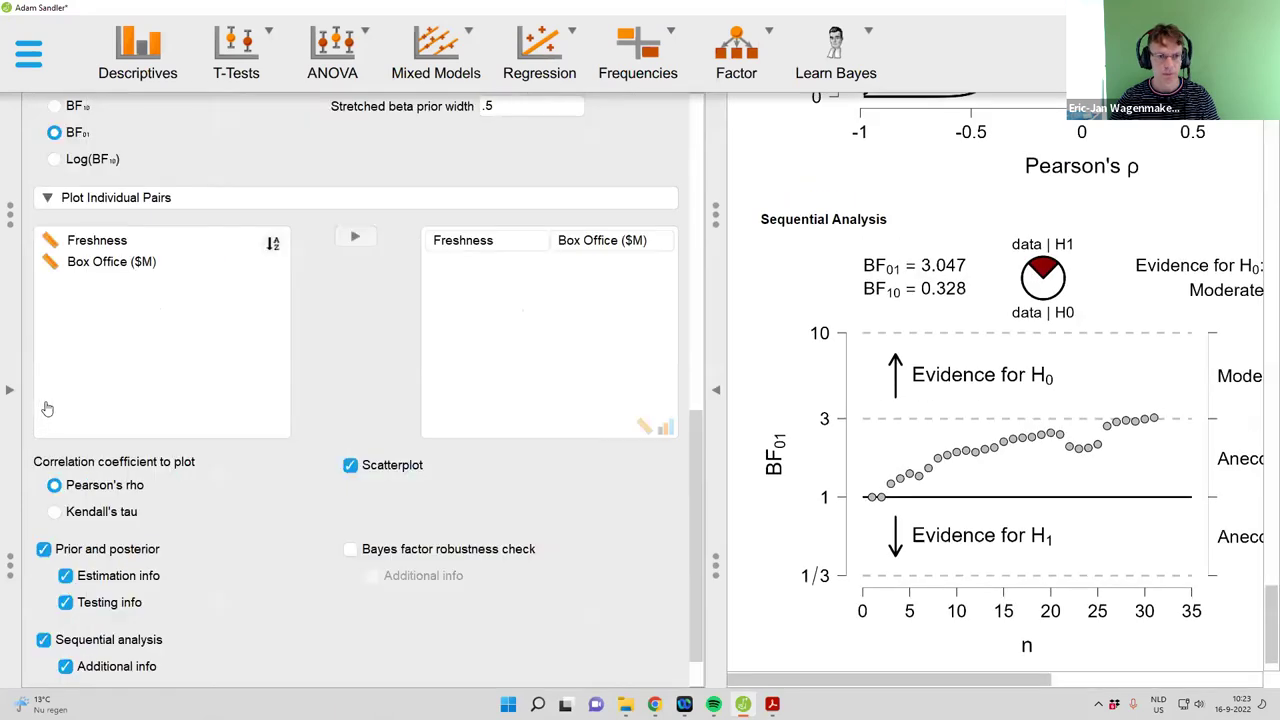
scroll(1000, 400, "up", 6)
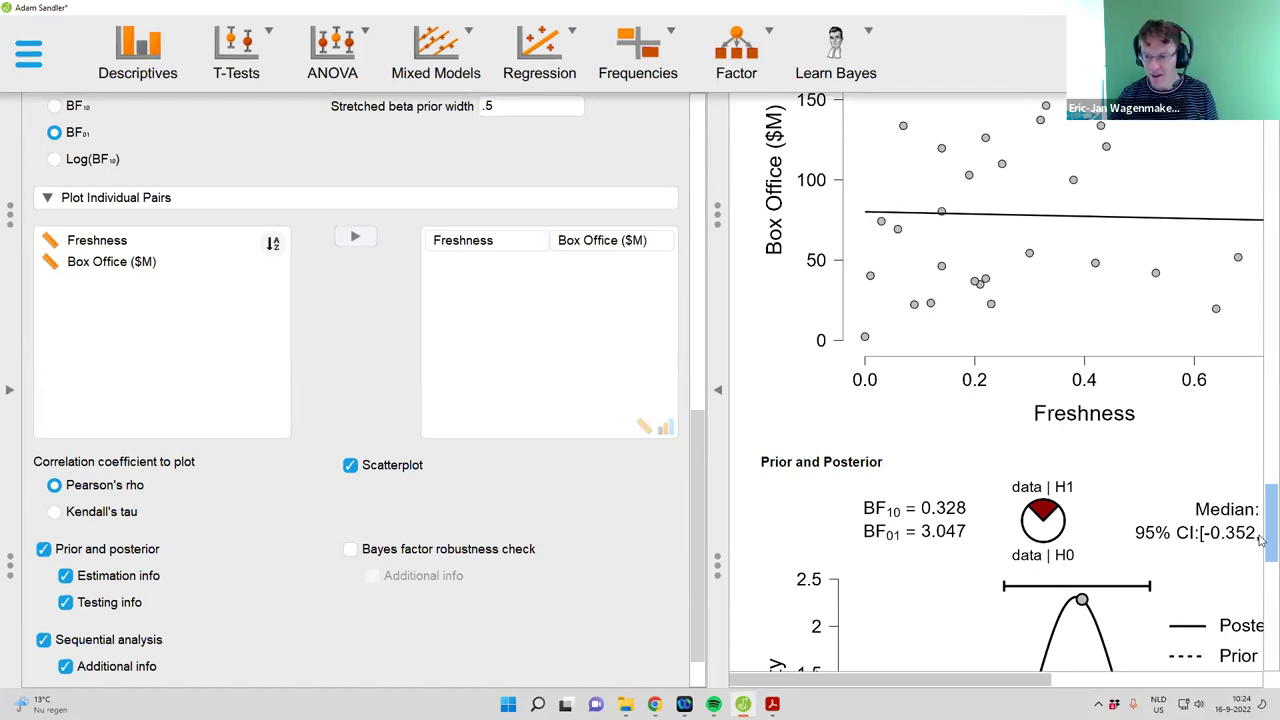
scroll(1259, 525, "down", 3)
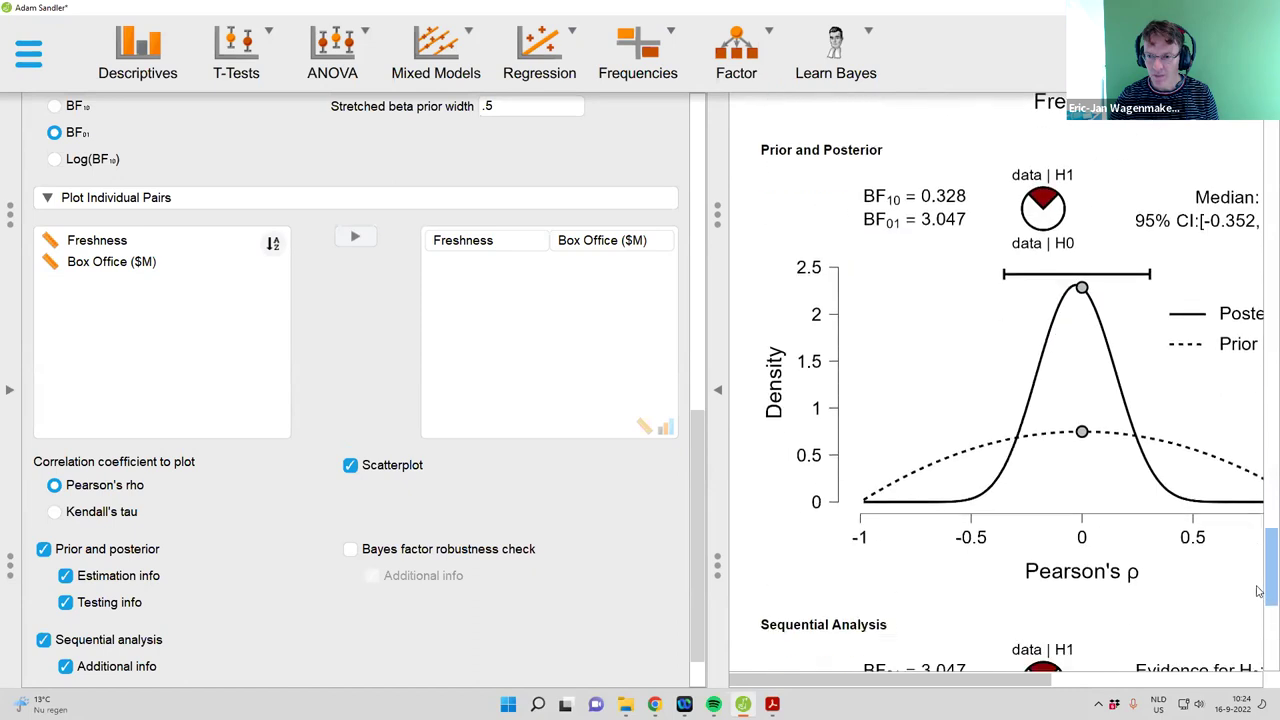
scroll(1259, 591, "down", 2)
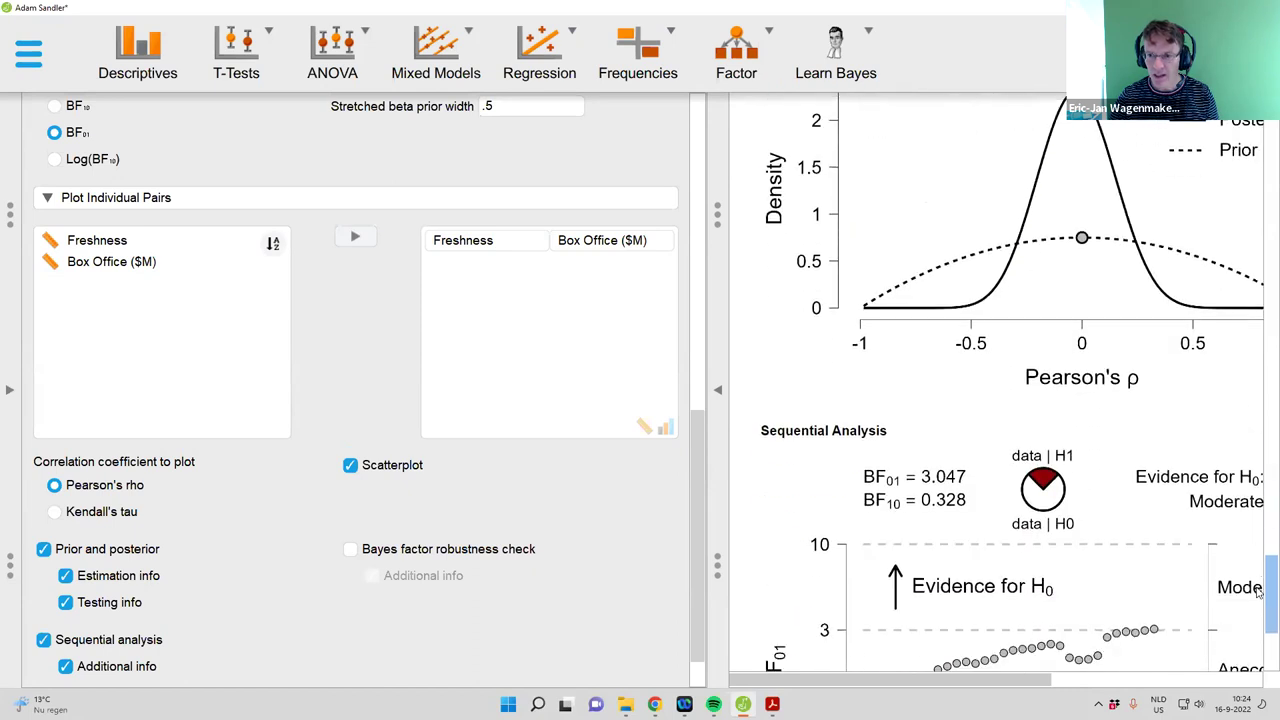
left_click(721, 398)
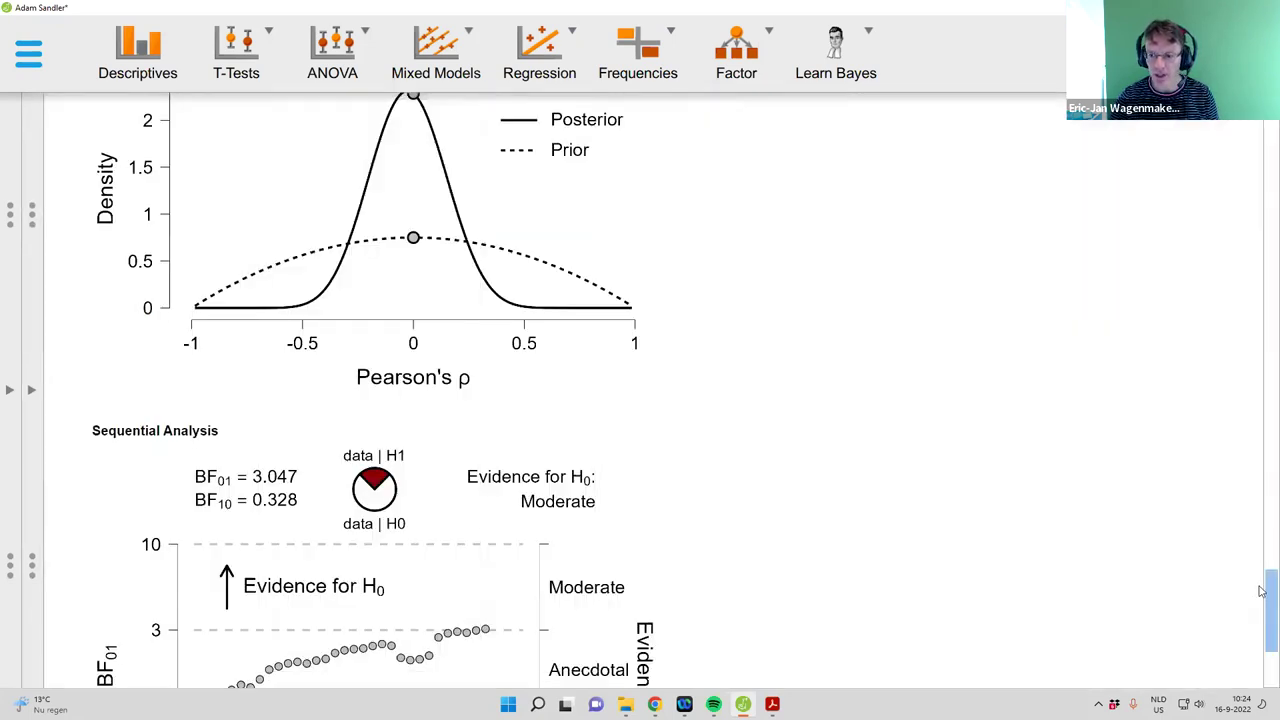
scroll(1261, 588, "up", 1)
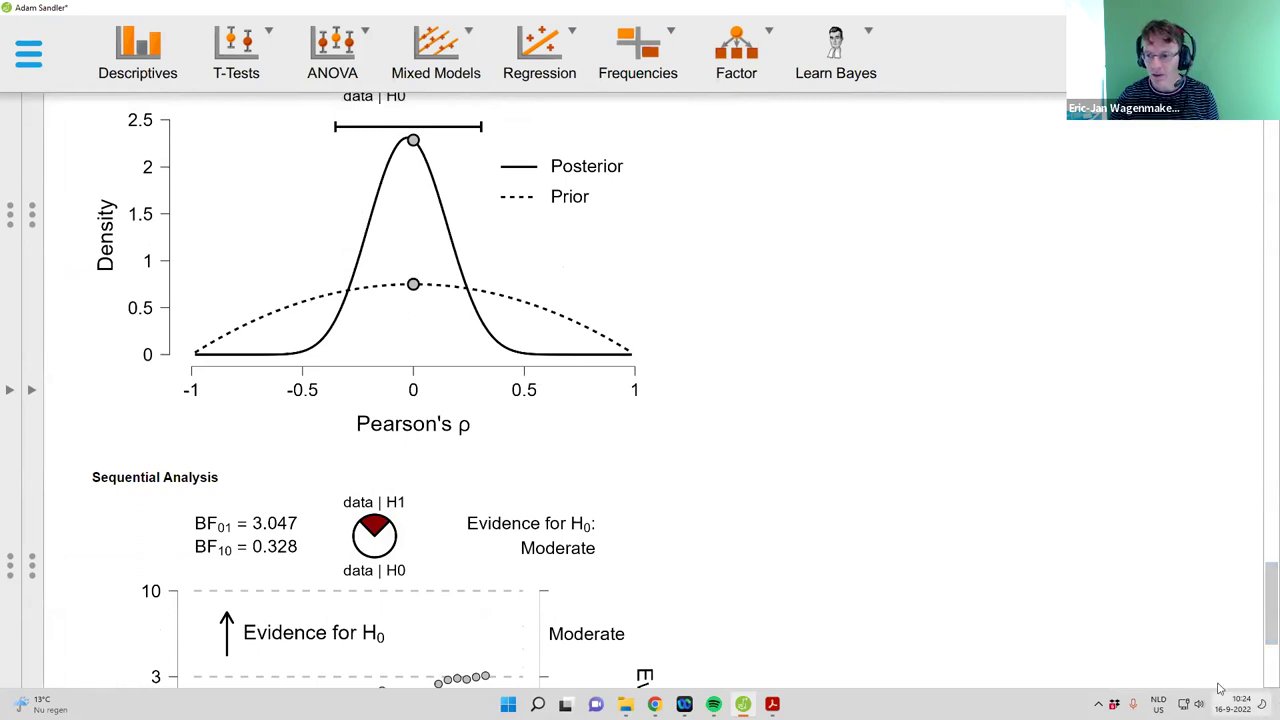
left_click_drag(1264, 640, 1262, 613)
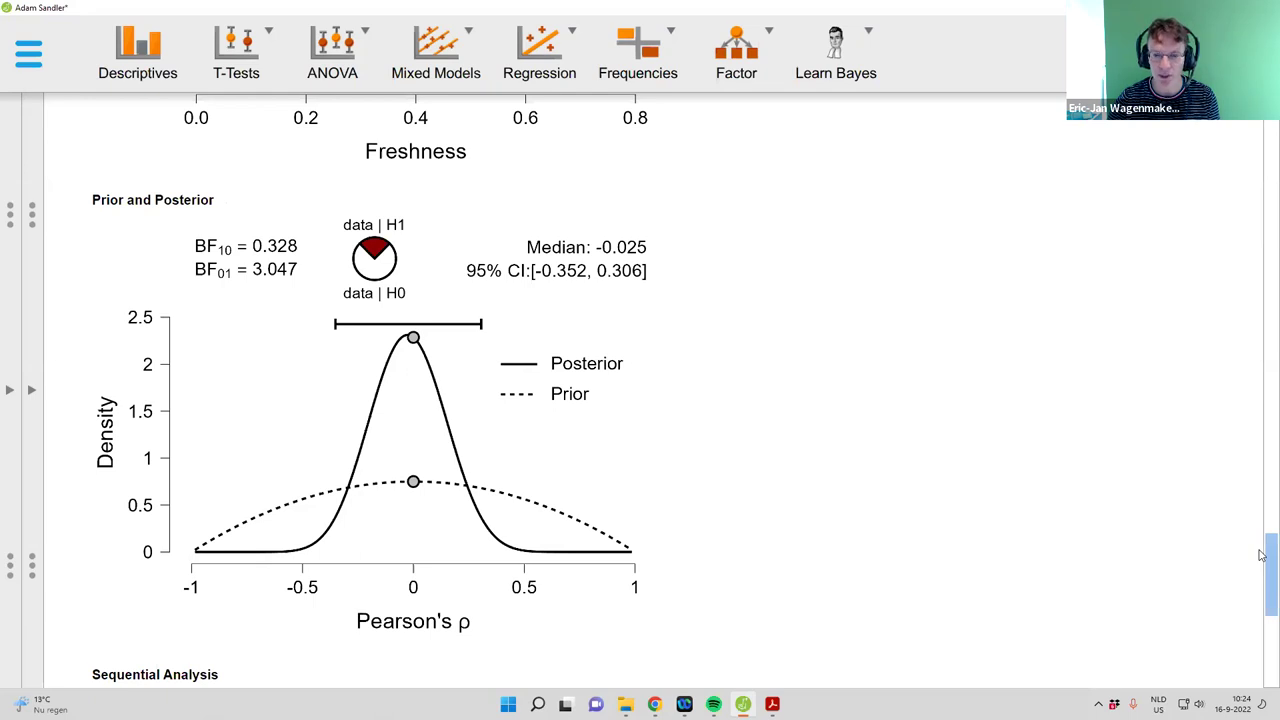
left_click_drag(1262, 555, 1260, 617)
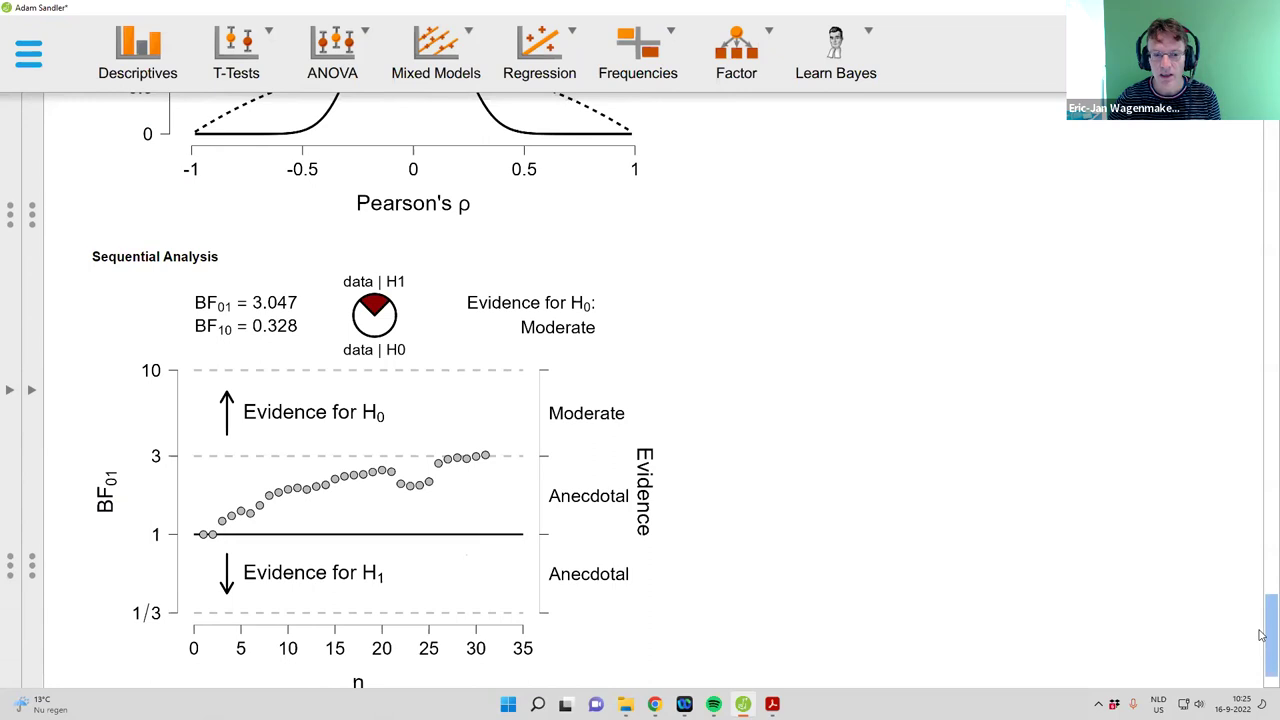
scroll(1261, 642, "down", 1)
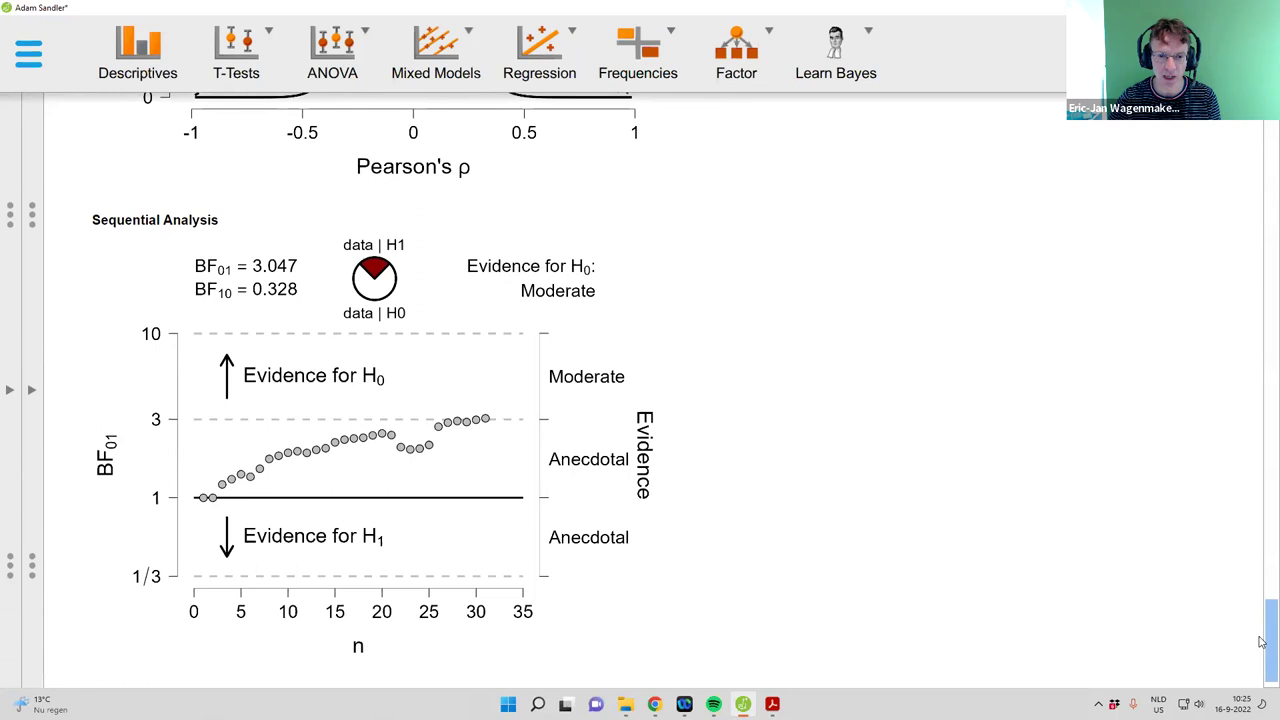
left_click_drag(1262, 642, 1262, 595)
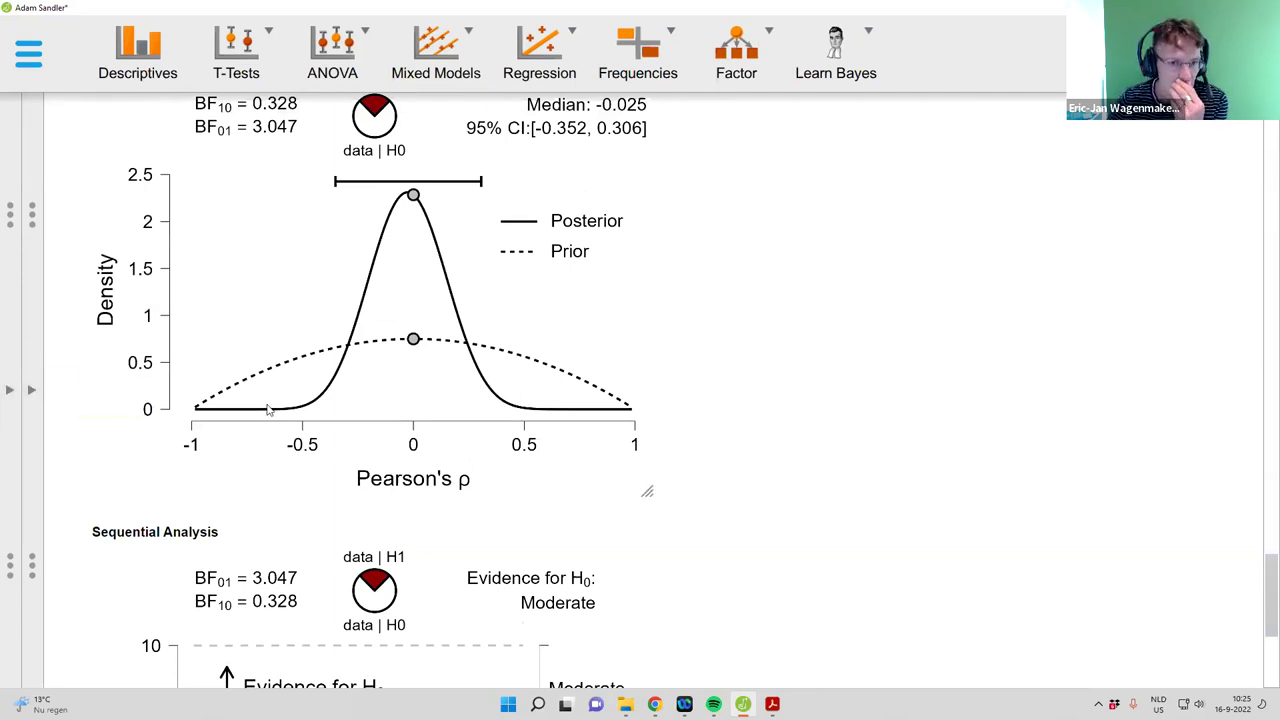
Check the file formats offered for saving the Bayesian pairwise scatterplot as an image, and leave without saving
left_click_drag(1262, 592, 1262, 499)
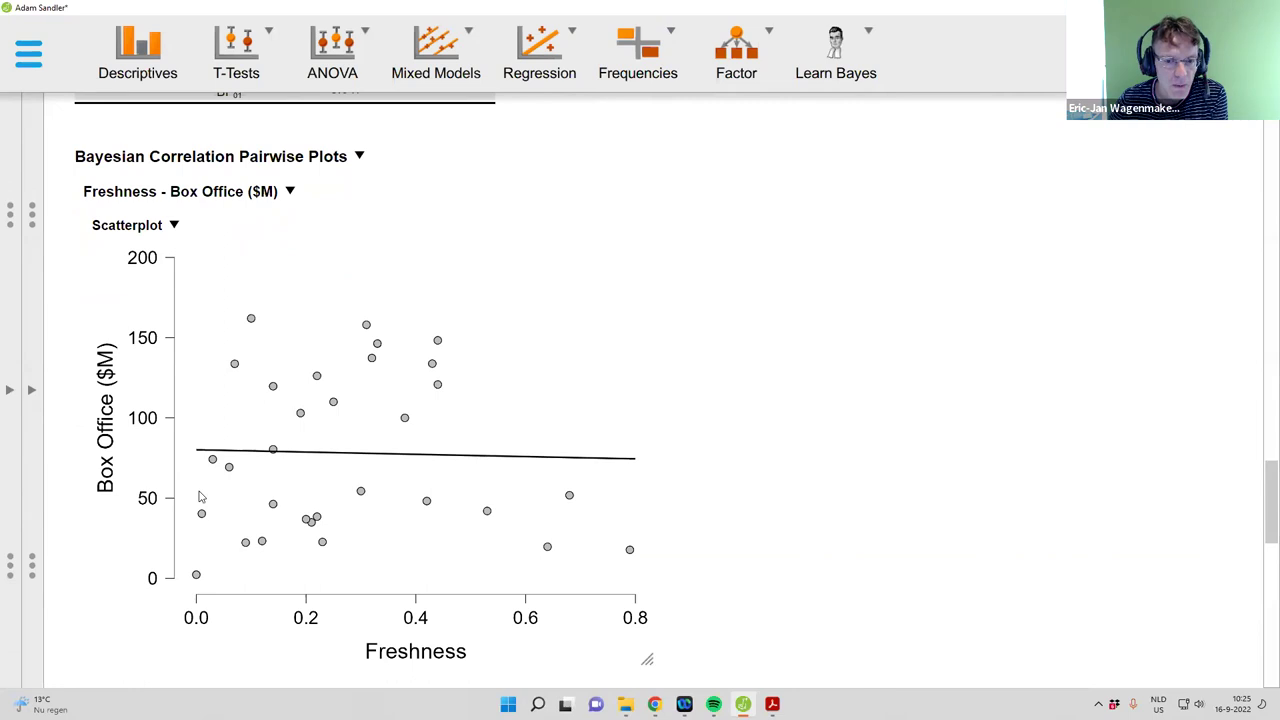
left_click(173, 226)
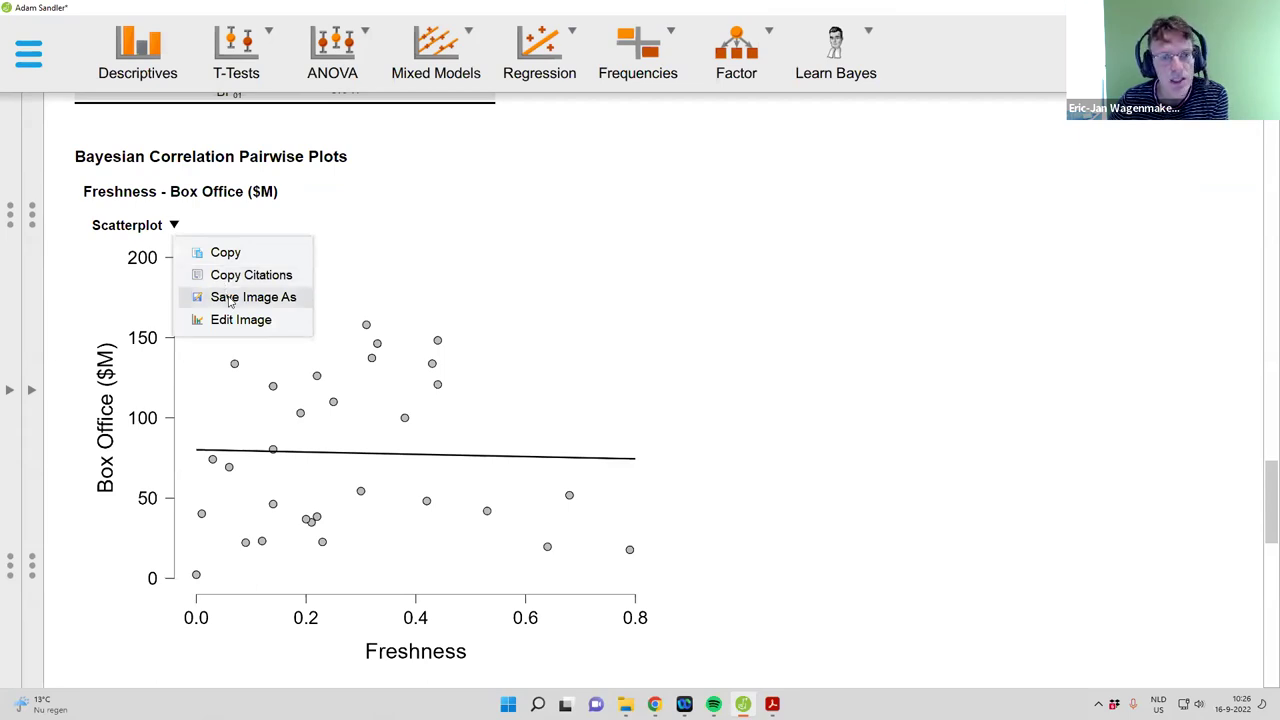
left_click(228, 297)
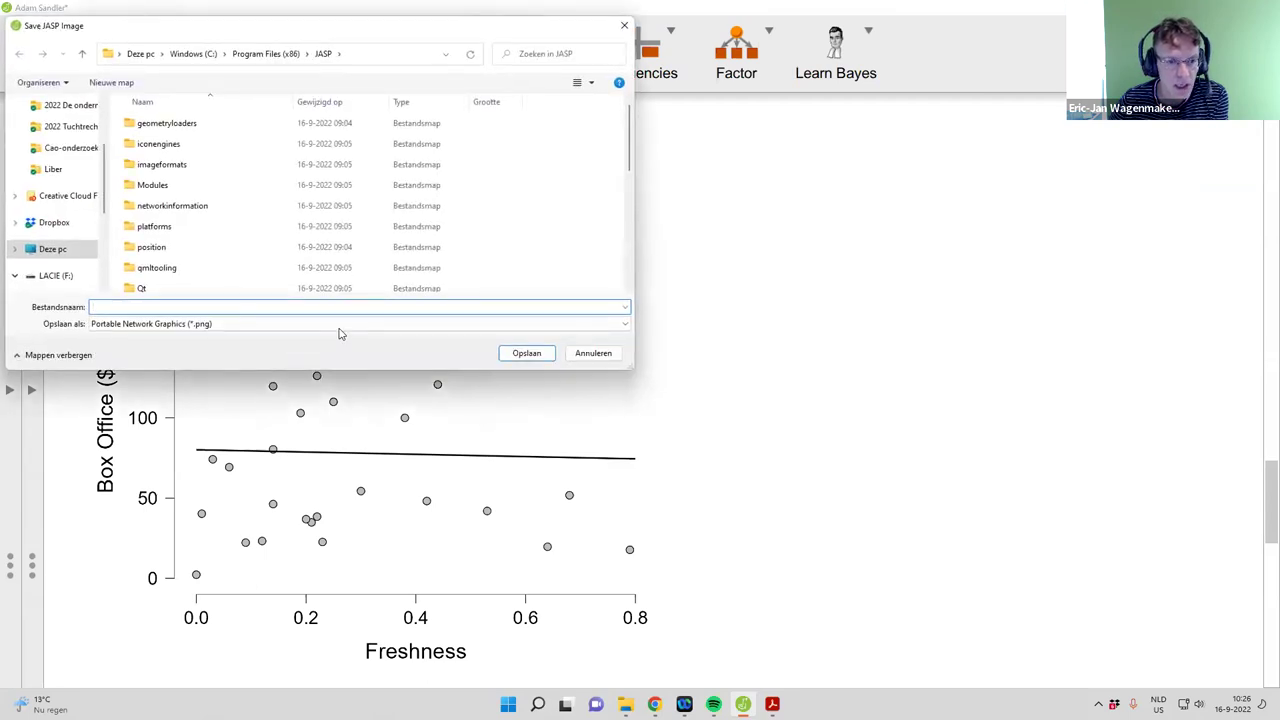
left_click(337, 325)
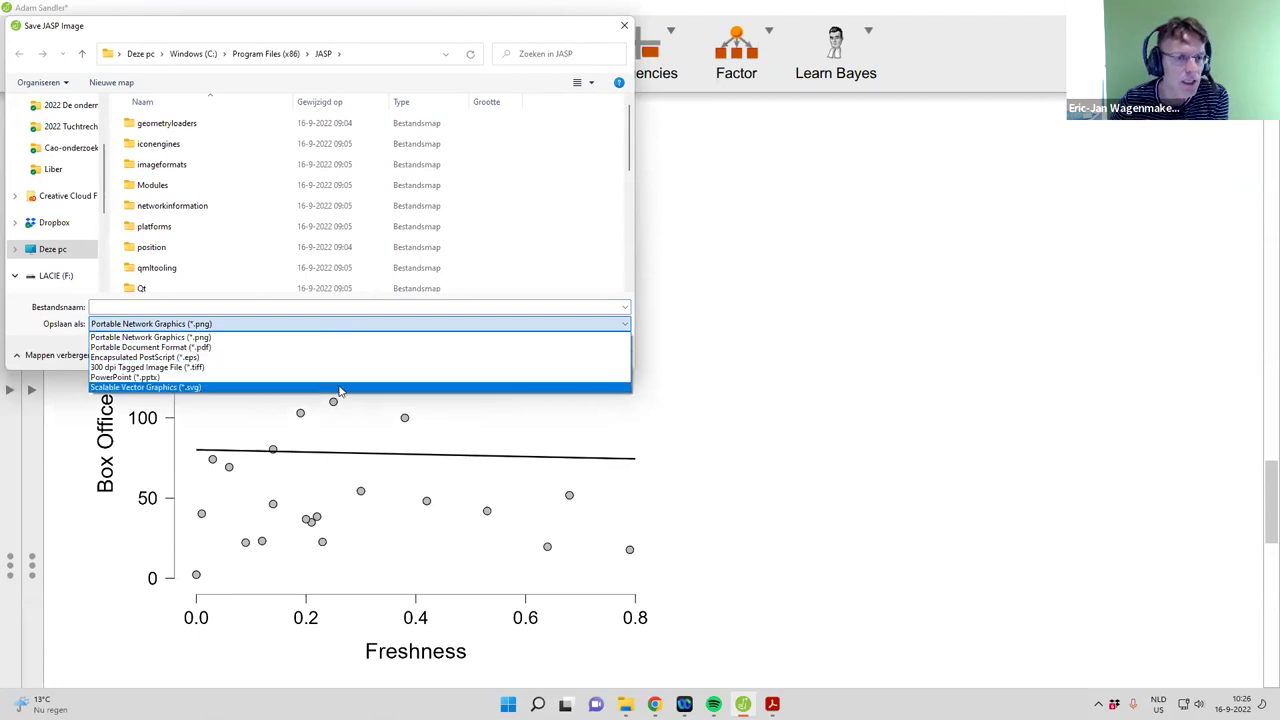
left_click(744, 279)
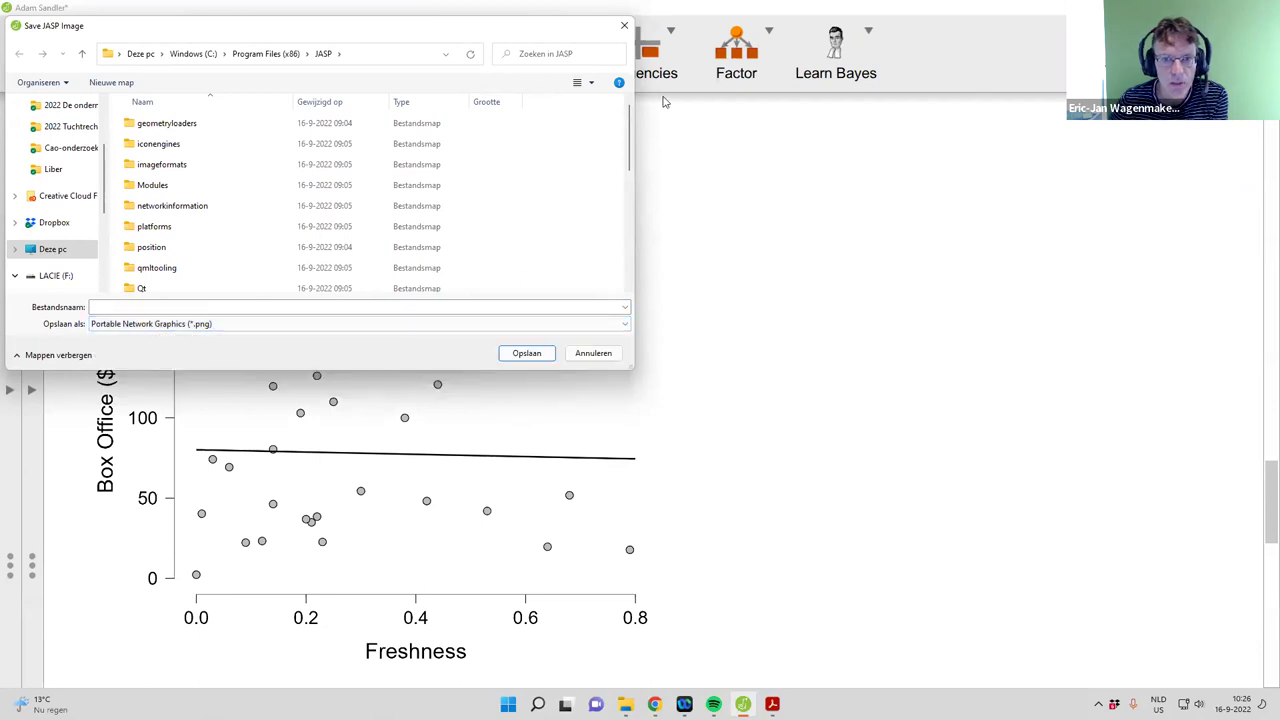
left_click(624, 25)
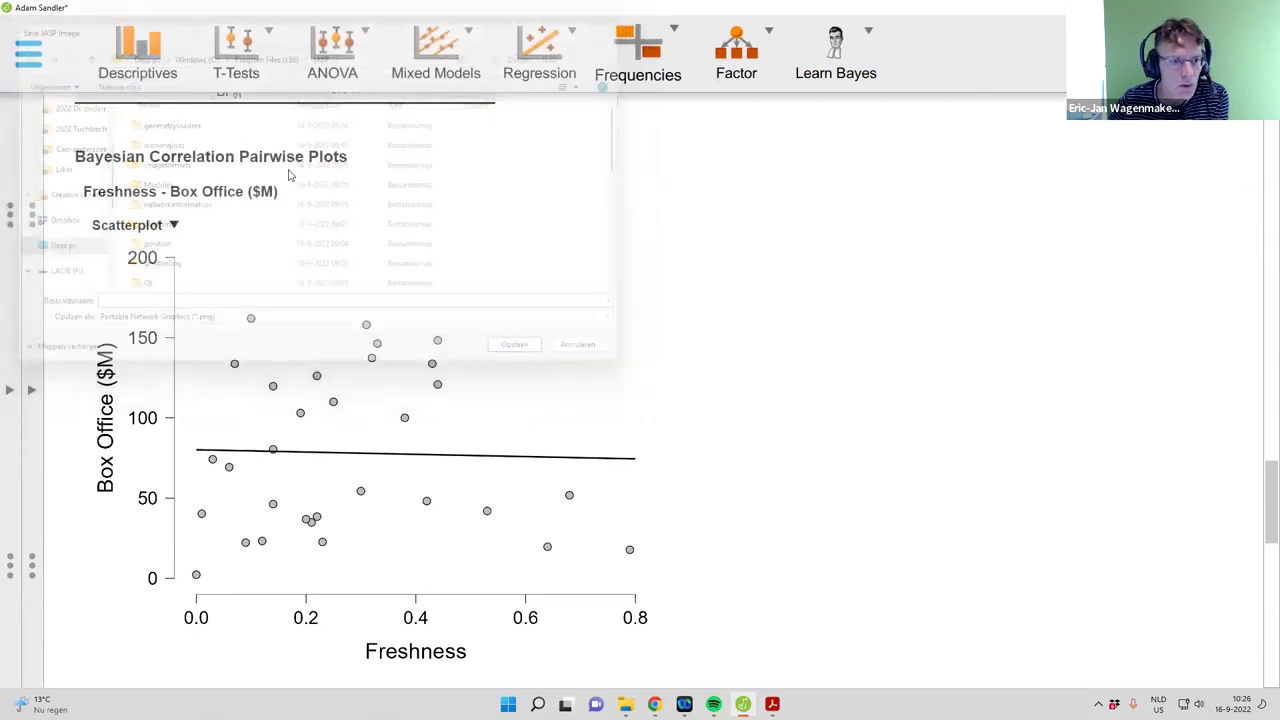
Edit the Bayesian pairwise scatterplot and manually set the upper limit of its Freshness axis to 1
left_click(174, 224)
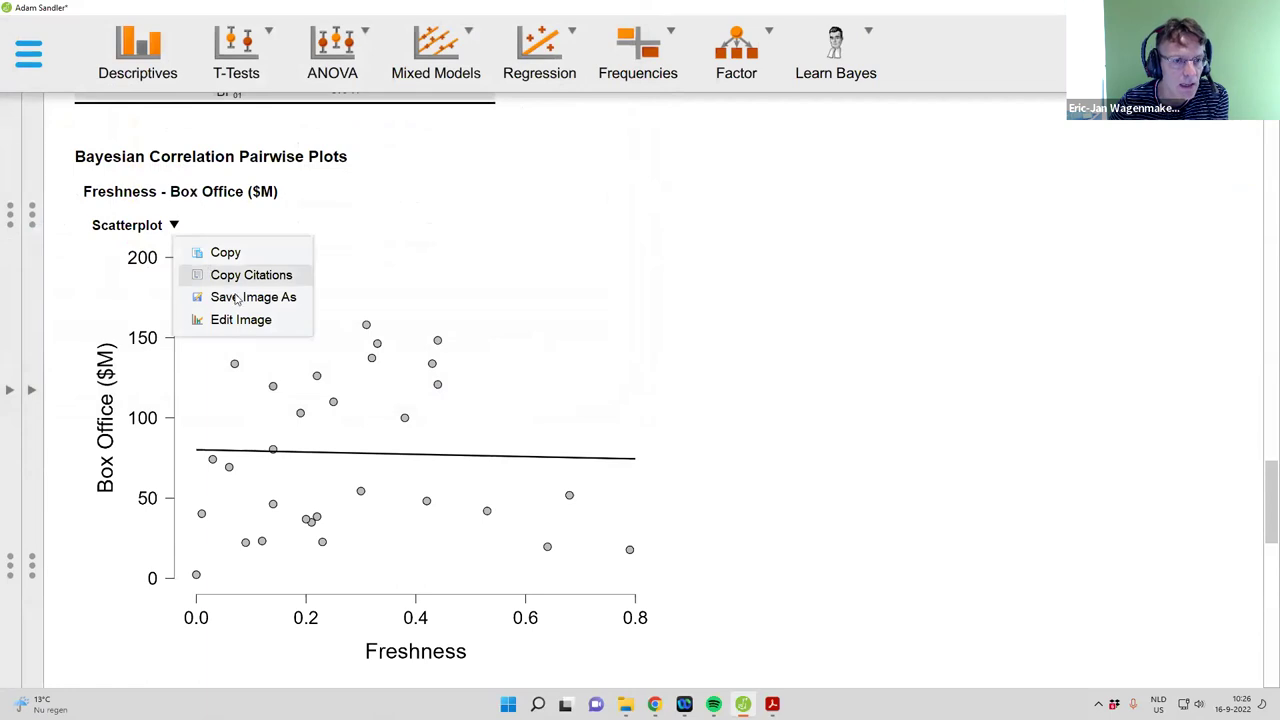
left_click(257, 326)
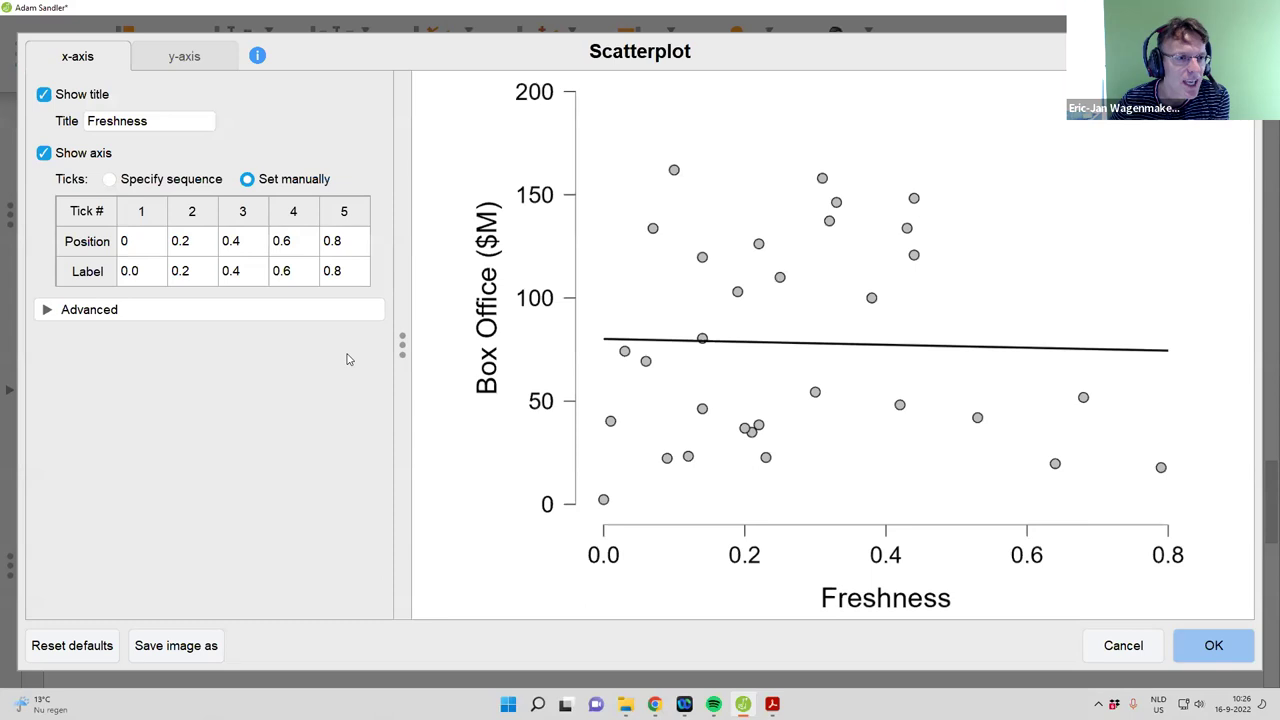
left_click(48, 312)
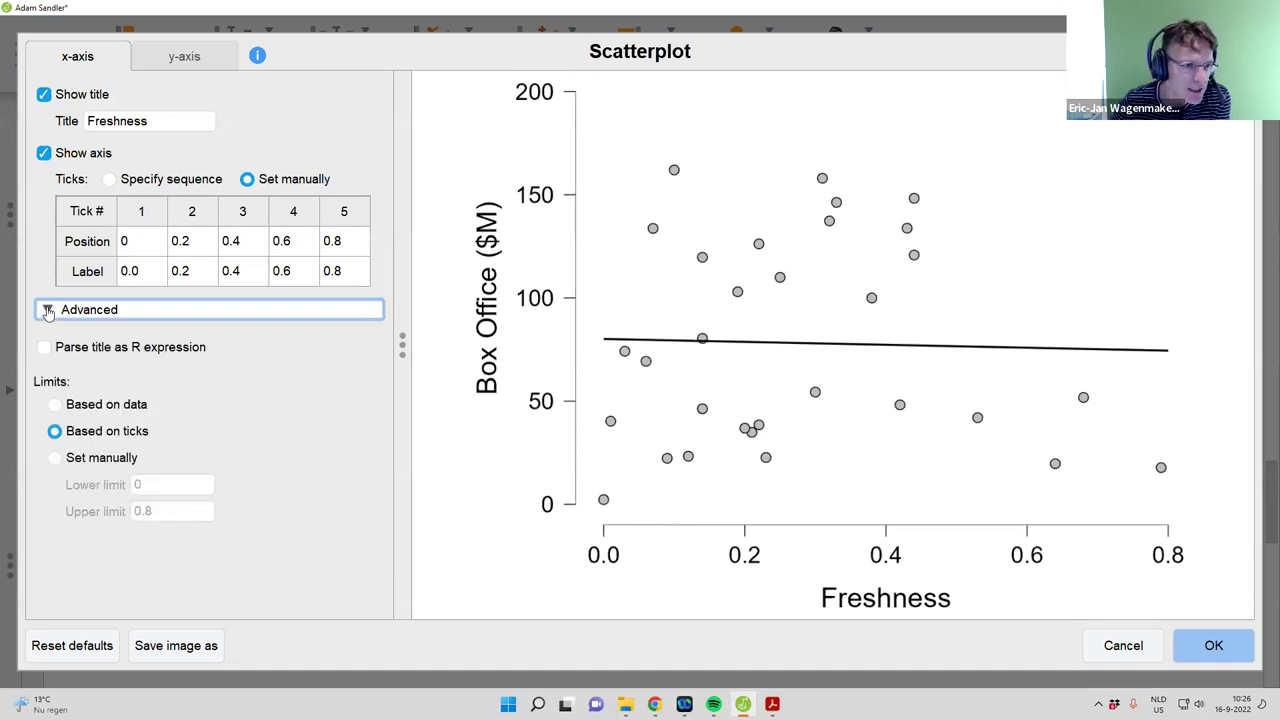
left_click(56, 460)
left_click(164, 512)
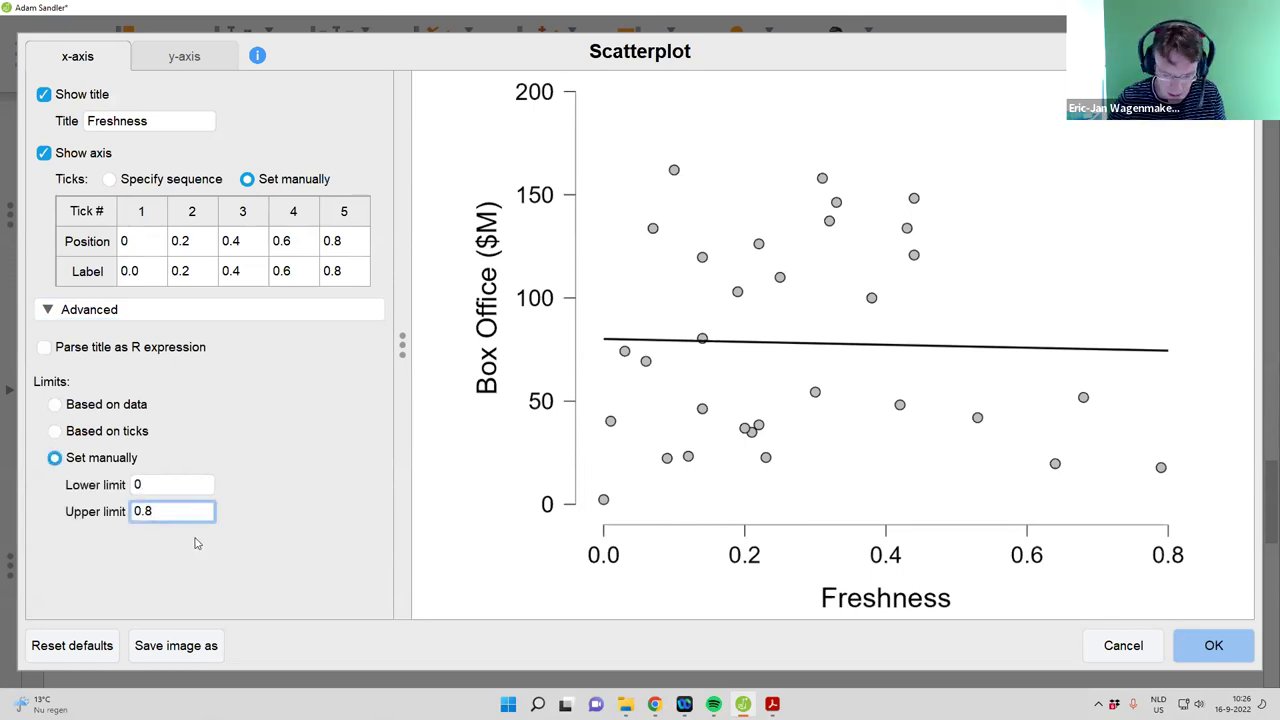
key("BackSpace")
key("BackSpace")
key("BackSpace")
type("1")
key("Return")
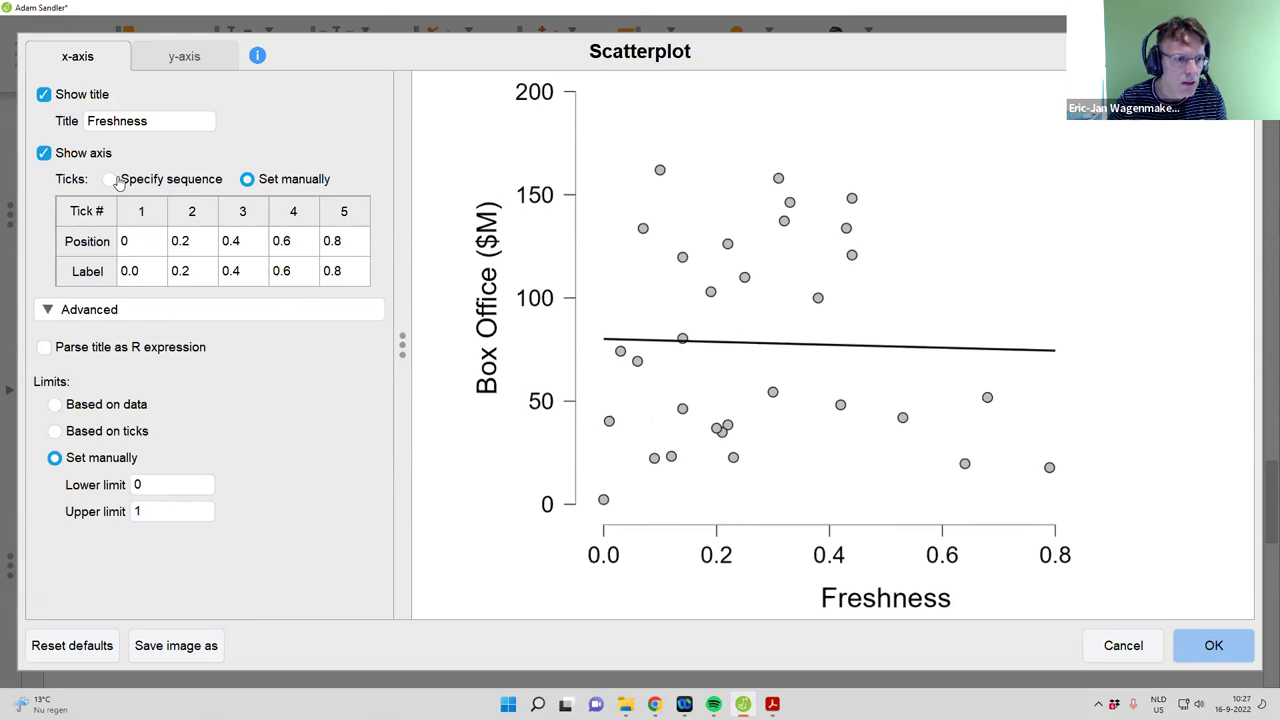
Define the Freshness axis ticks as a sequence ending at 1, and apply the edits to the scatterplot
left_click(110, 179)
left_click(145, 240)
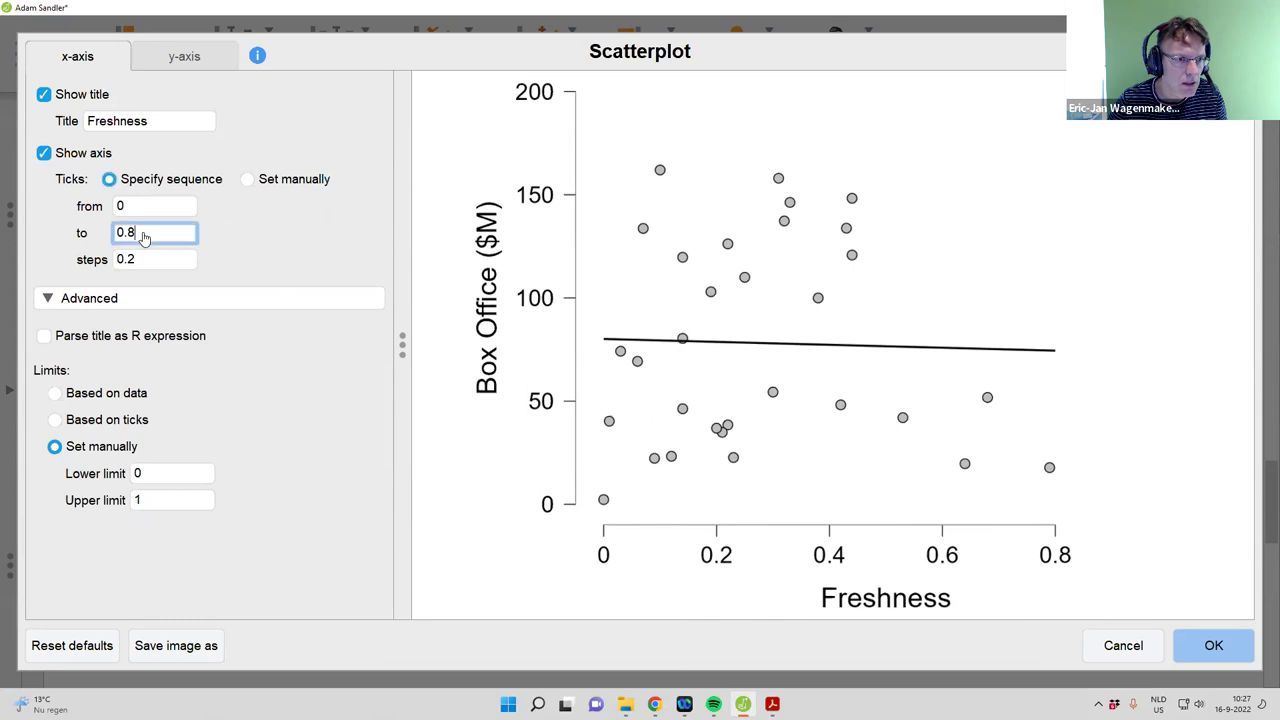
key("BackSpace")
key("BackSpace")
key("BackSpace")
type("1")
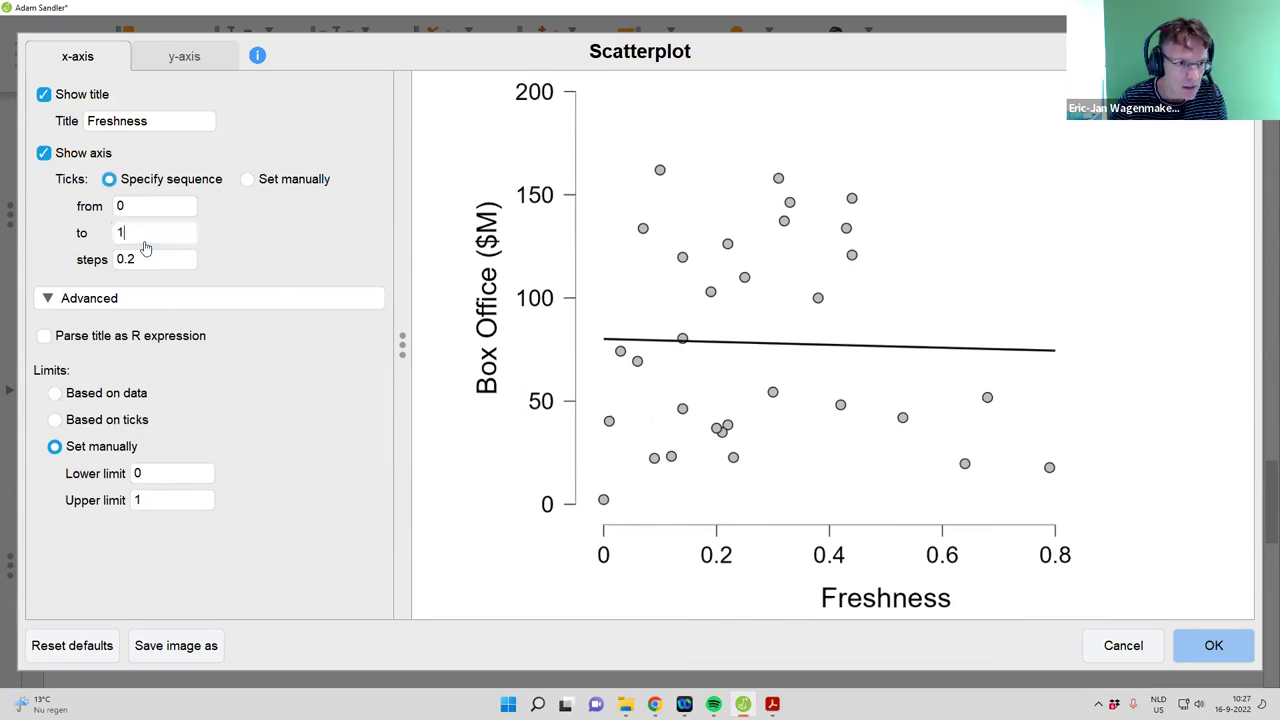
left_click(324, 251)
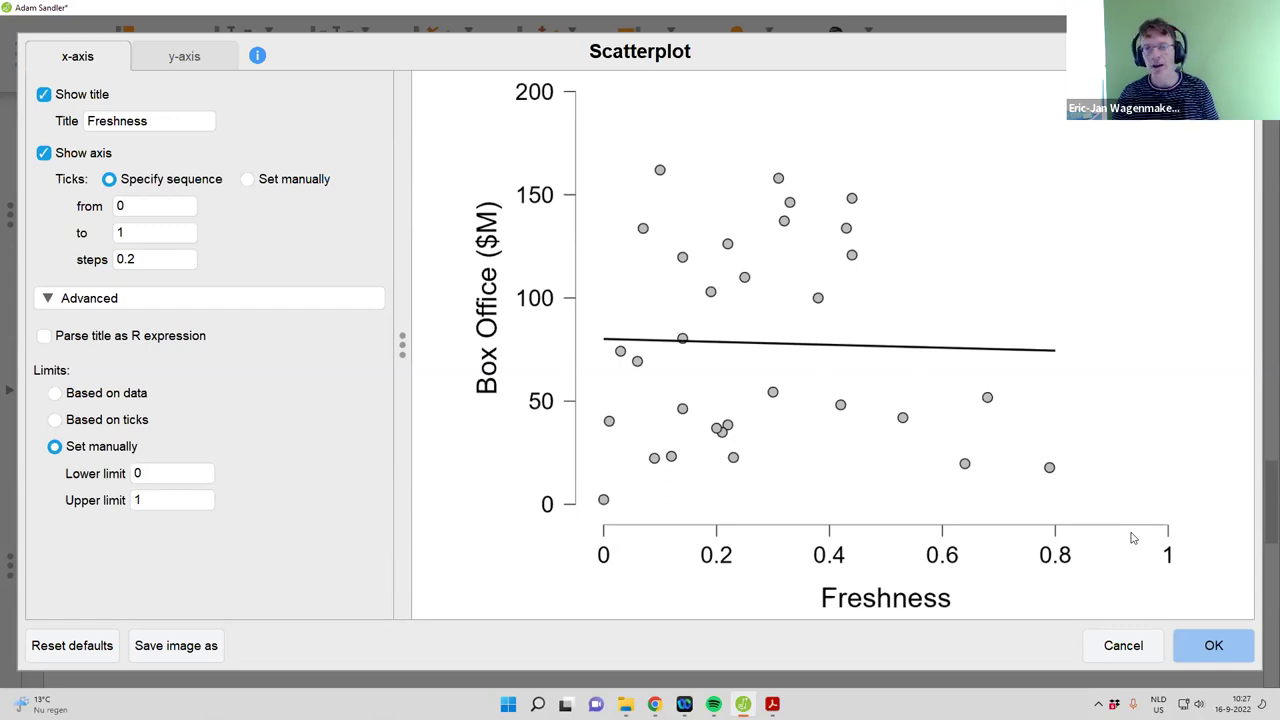
left_click(1218, 647)
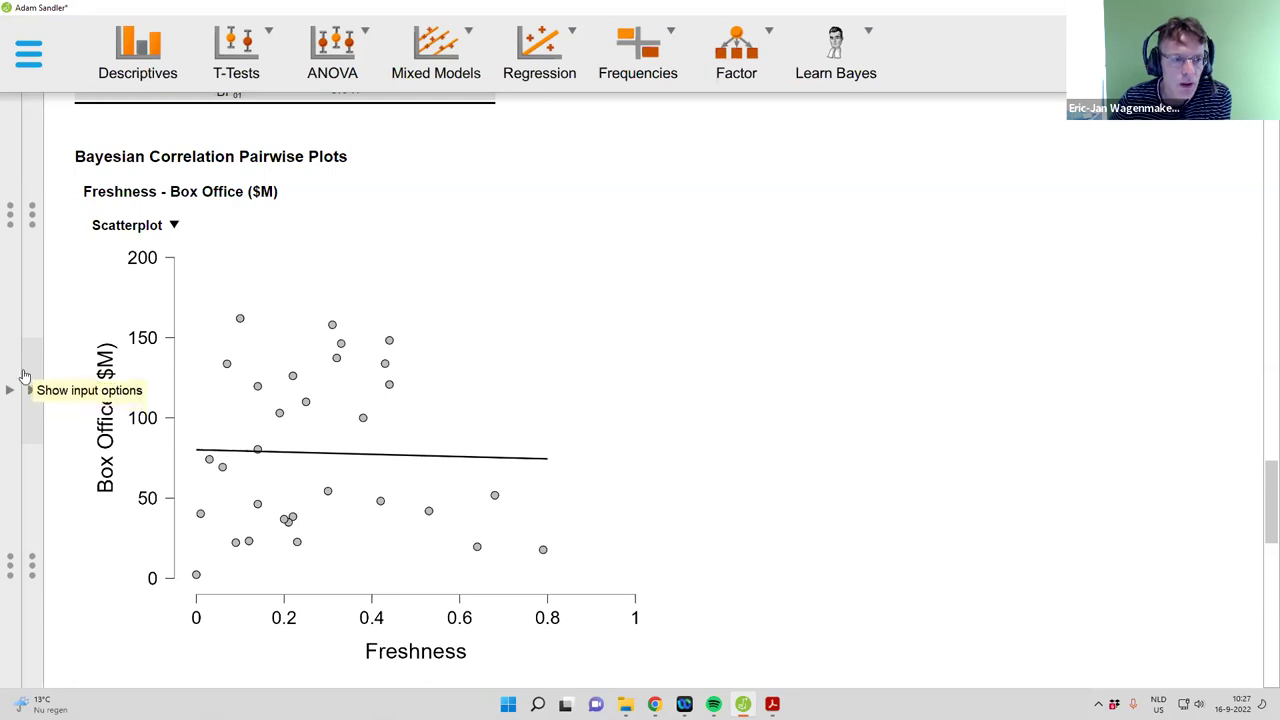
Show the data table, add a computed scale column named LogBOS using drag-and-drop formulas, and enlarge its formula editor
scroll(1262, 298, "up", 1)
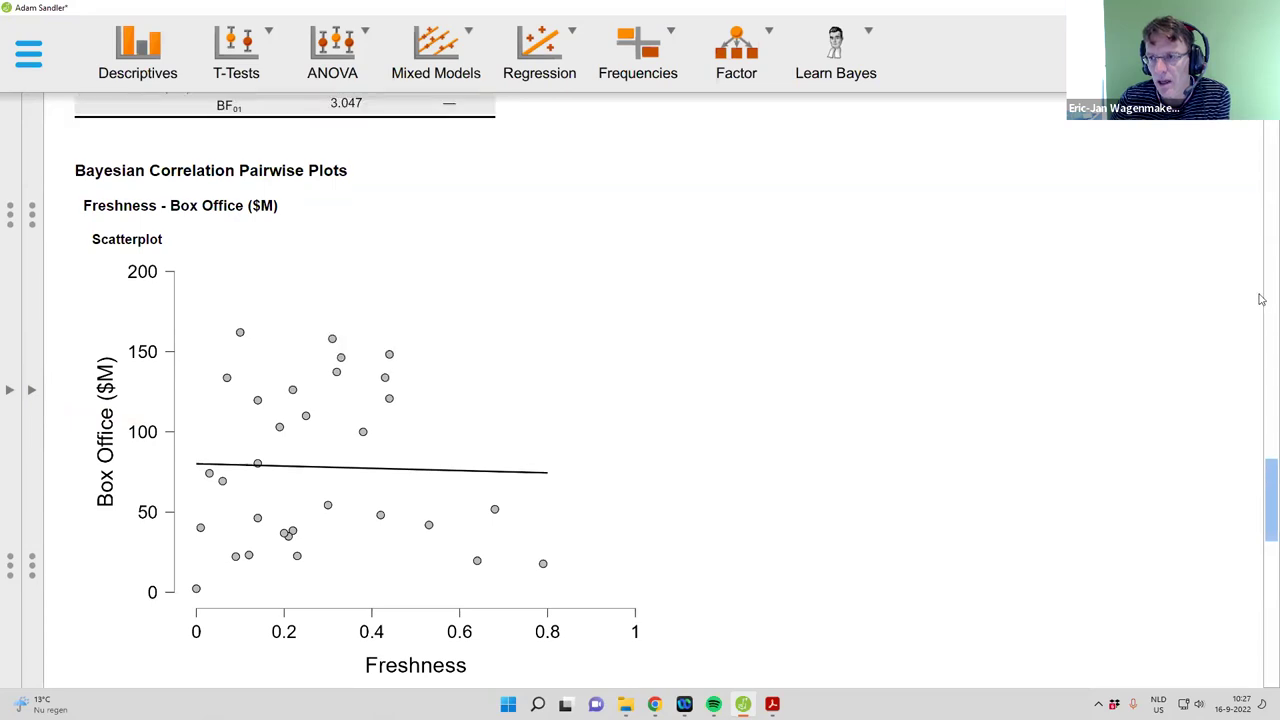
scroll(1262, 298, "up", 15)
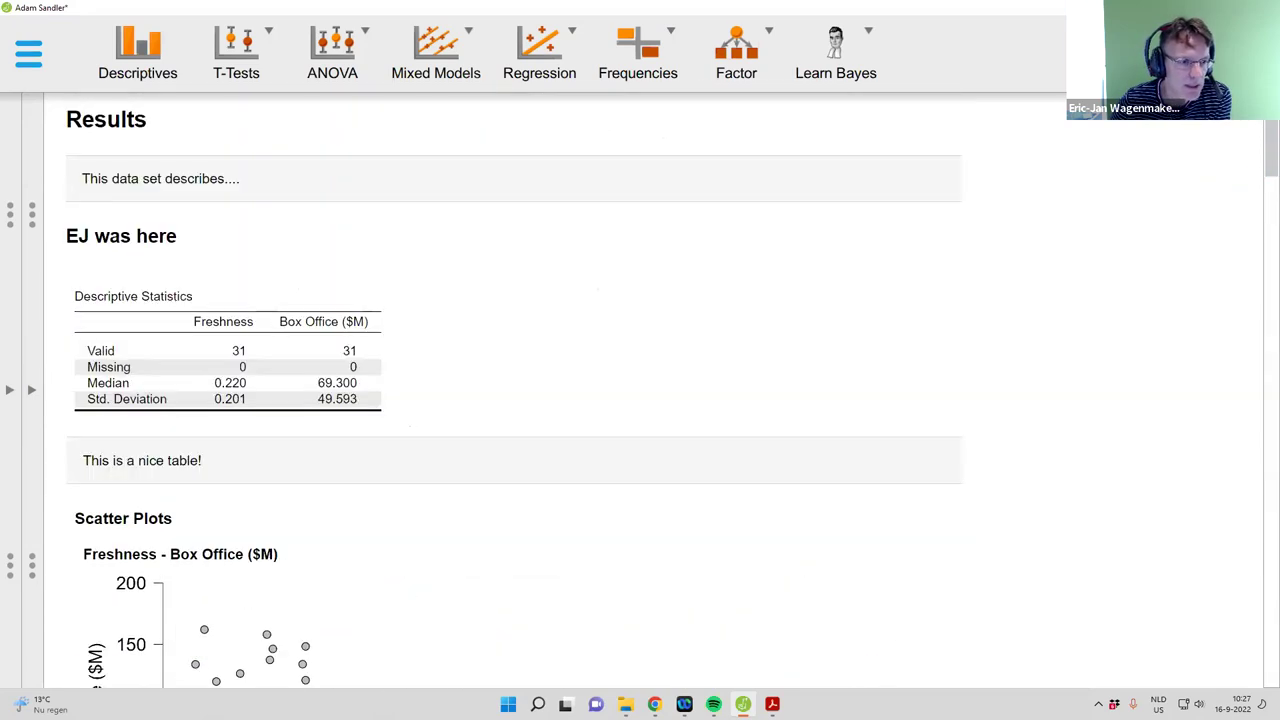
left_click(32, 400)
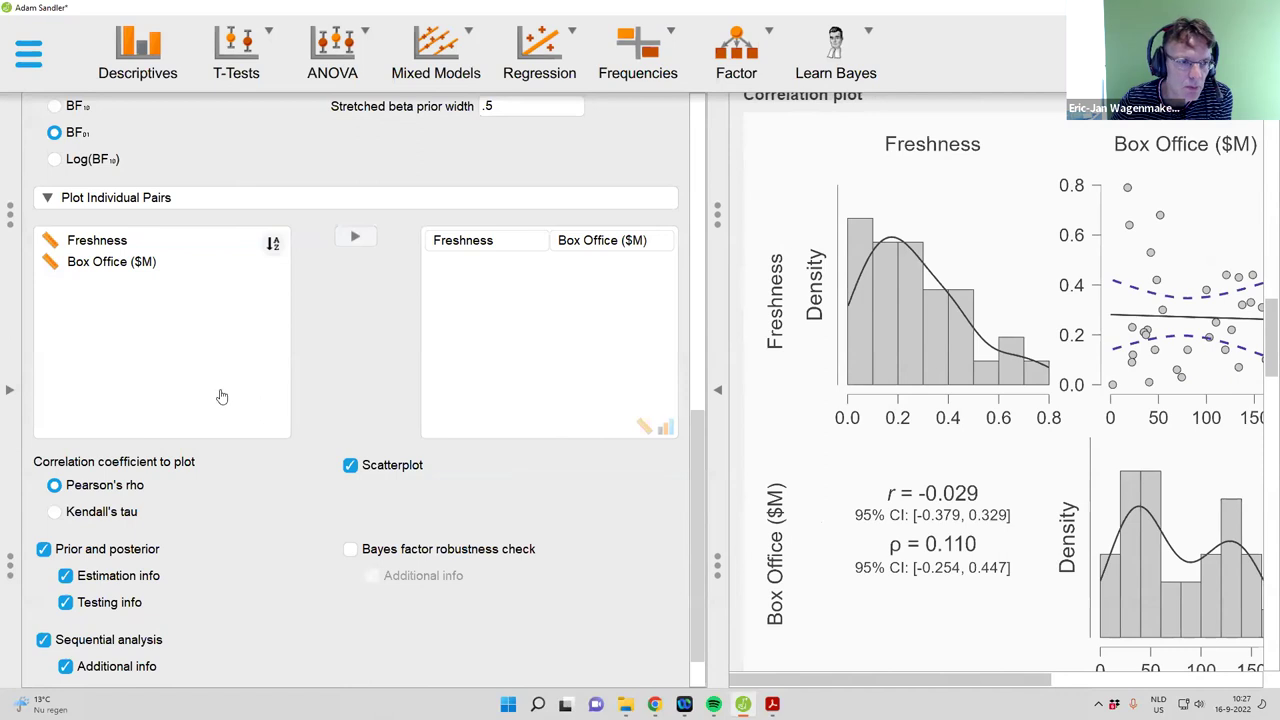
left_click(10, 392)
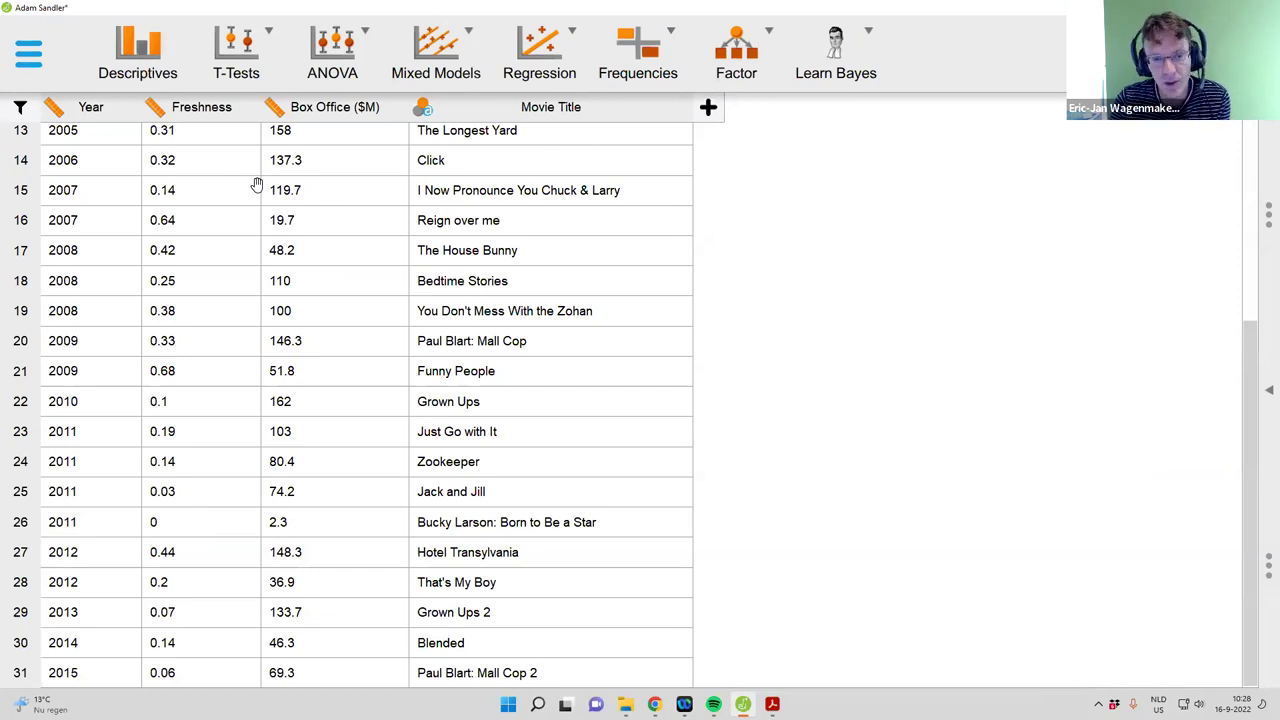
left_click(718, 112)
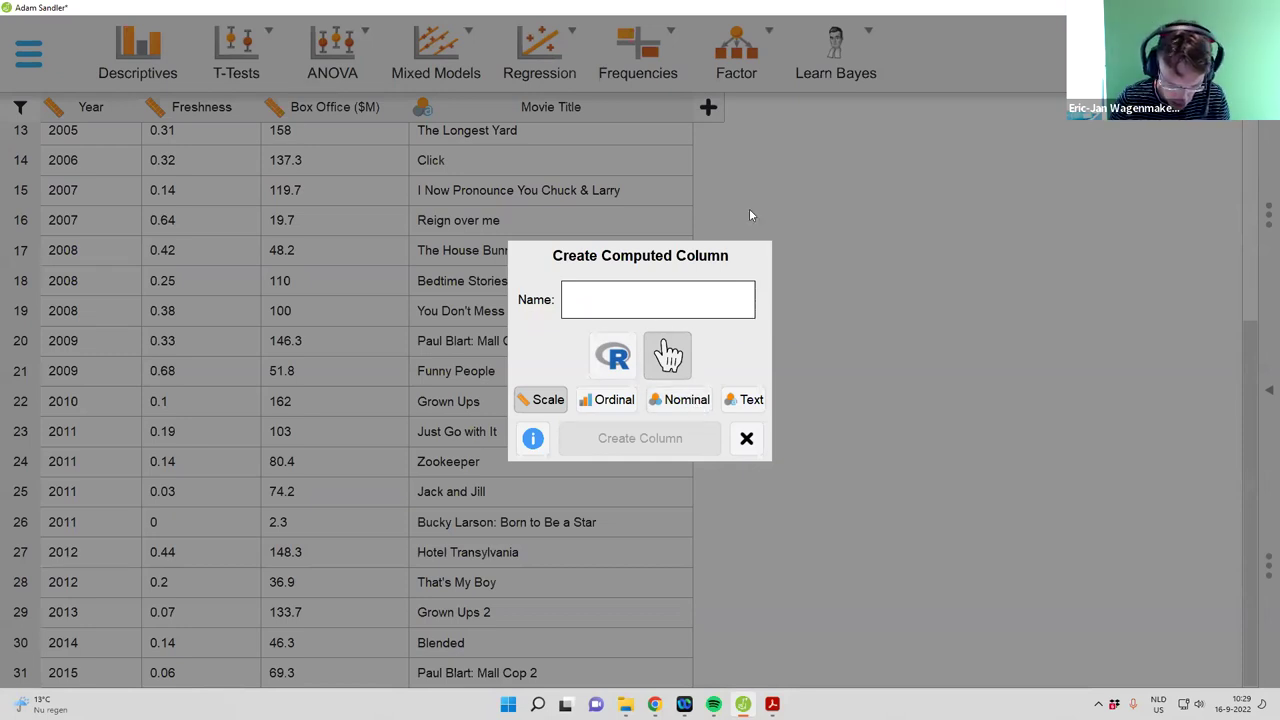
type("Log")
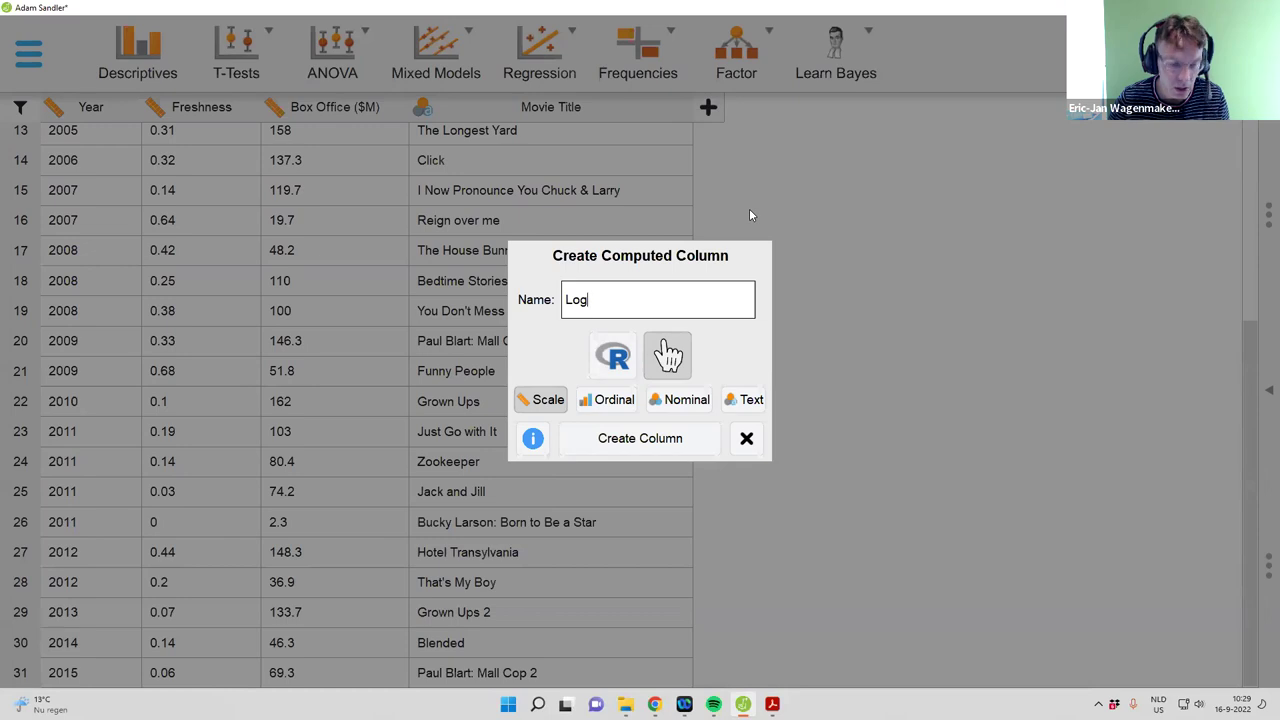
type("BOS")
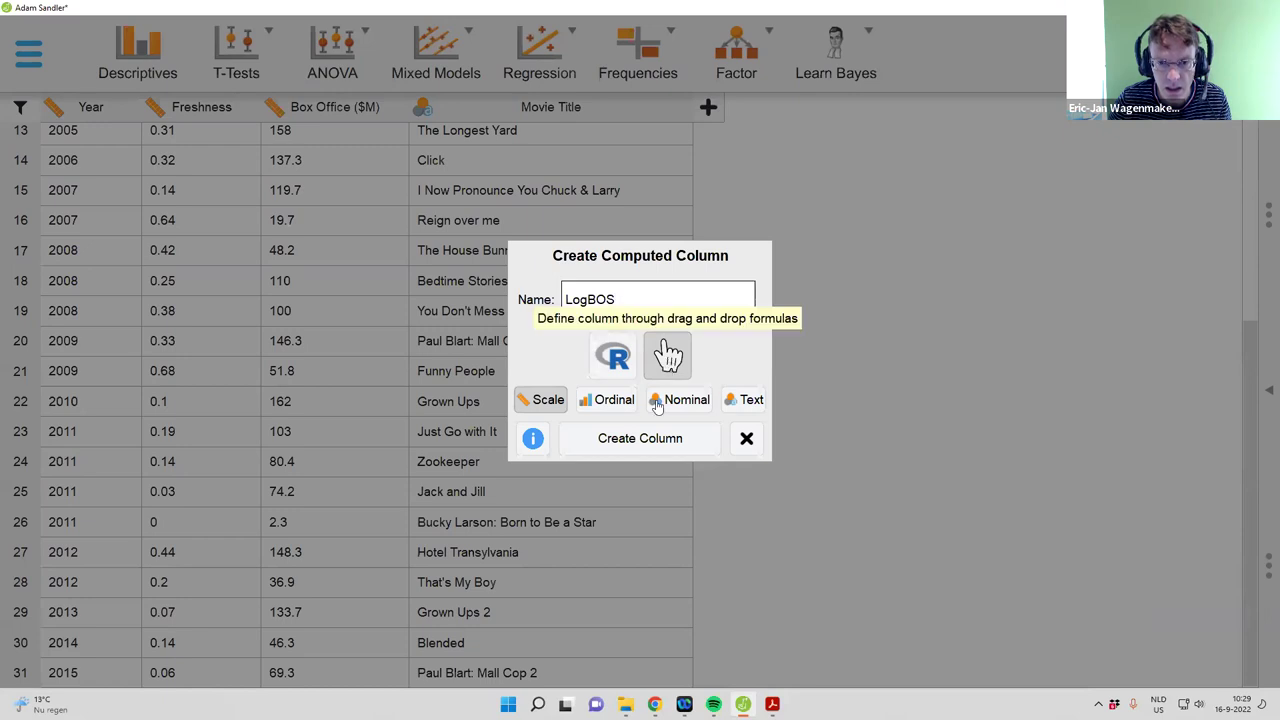
left_click(657, 431)
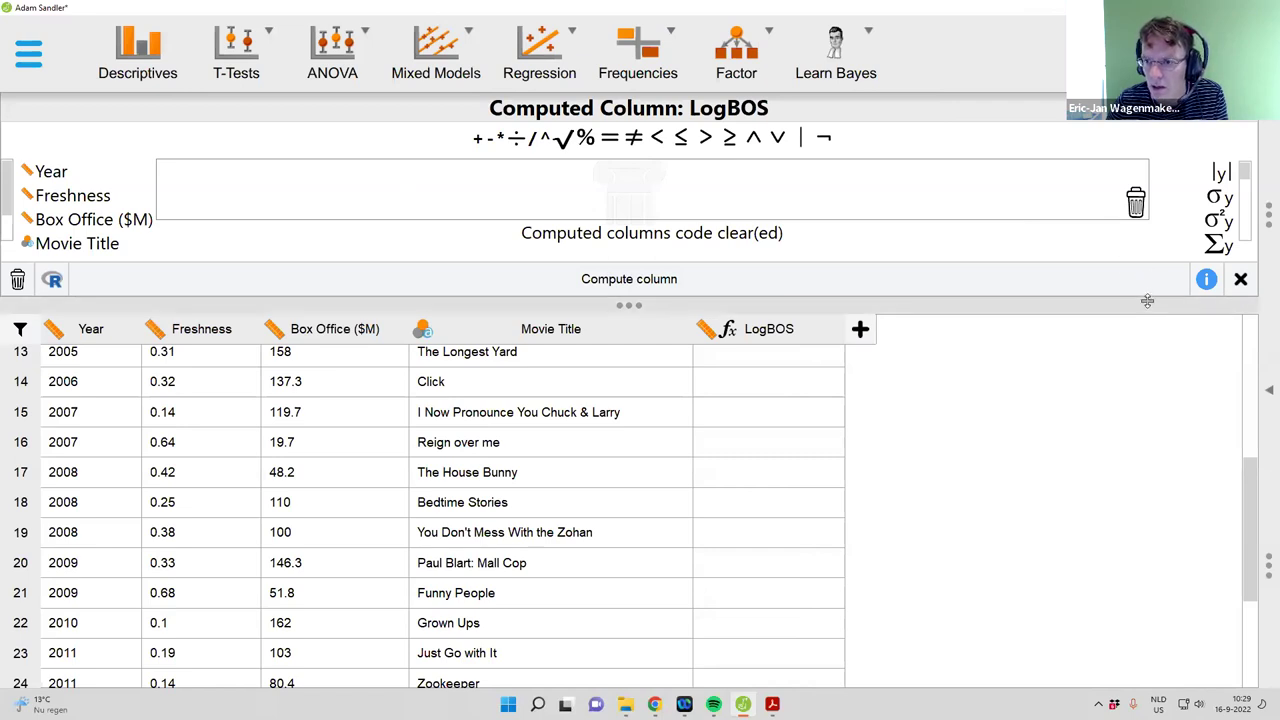
left_click_drag(1148, 301, 1105, 625)
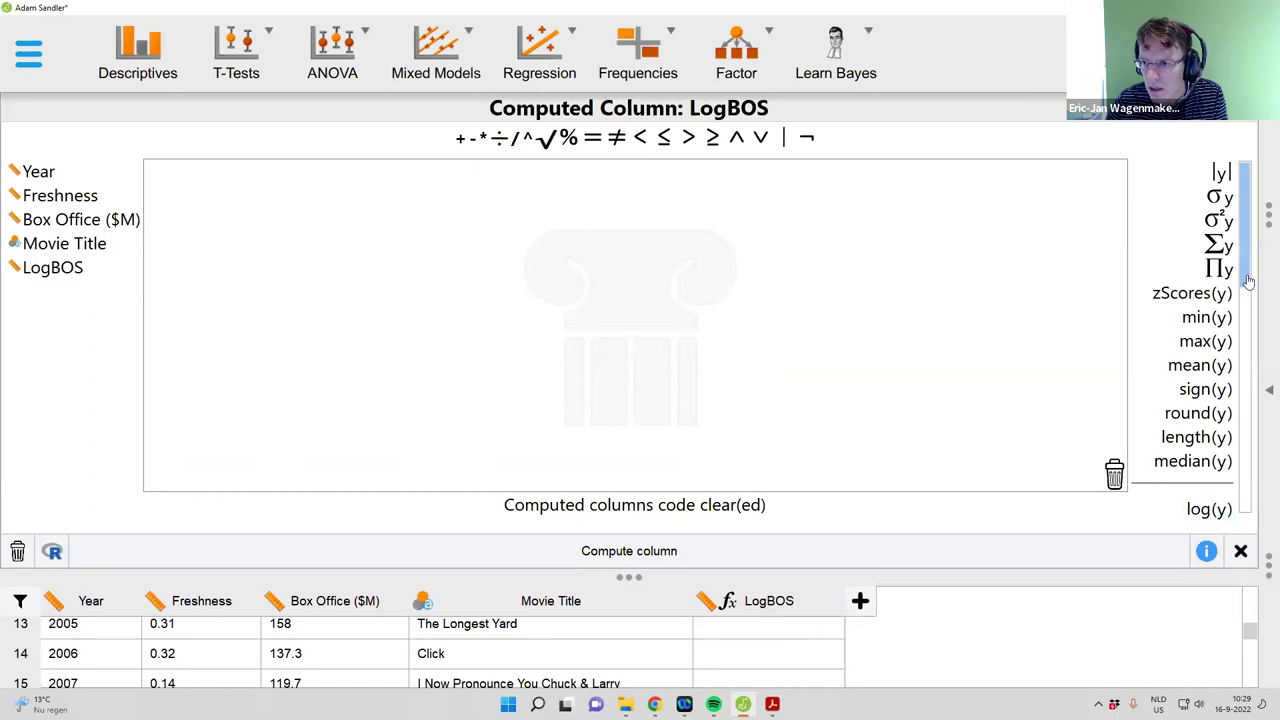
Define the LogBOS column as log(Freshness), compute it, and close the formula editor
scroll(1243, 325, "down", 2)
left_click(1209, 408)
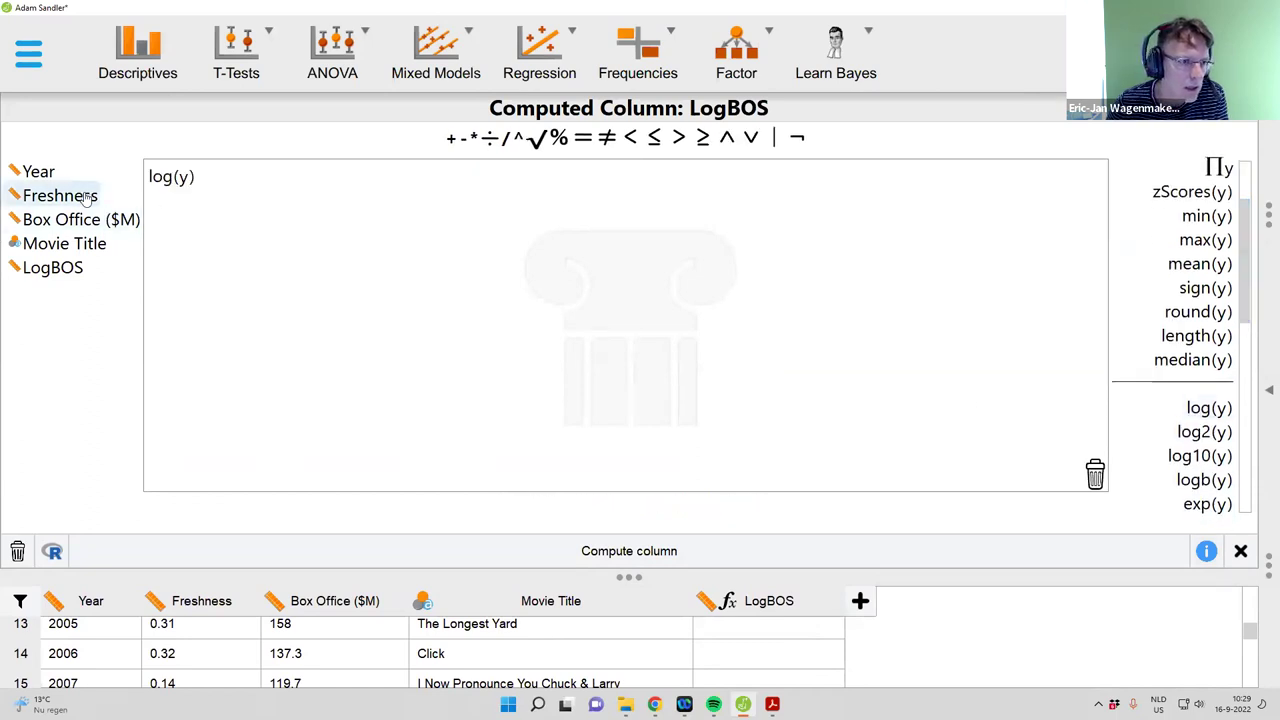
left_click_drag(86, 198, 195, 175)
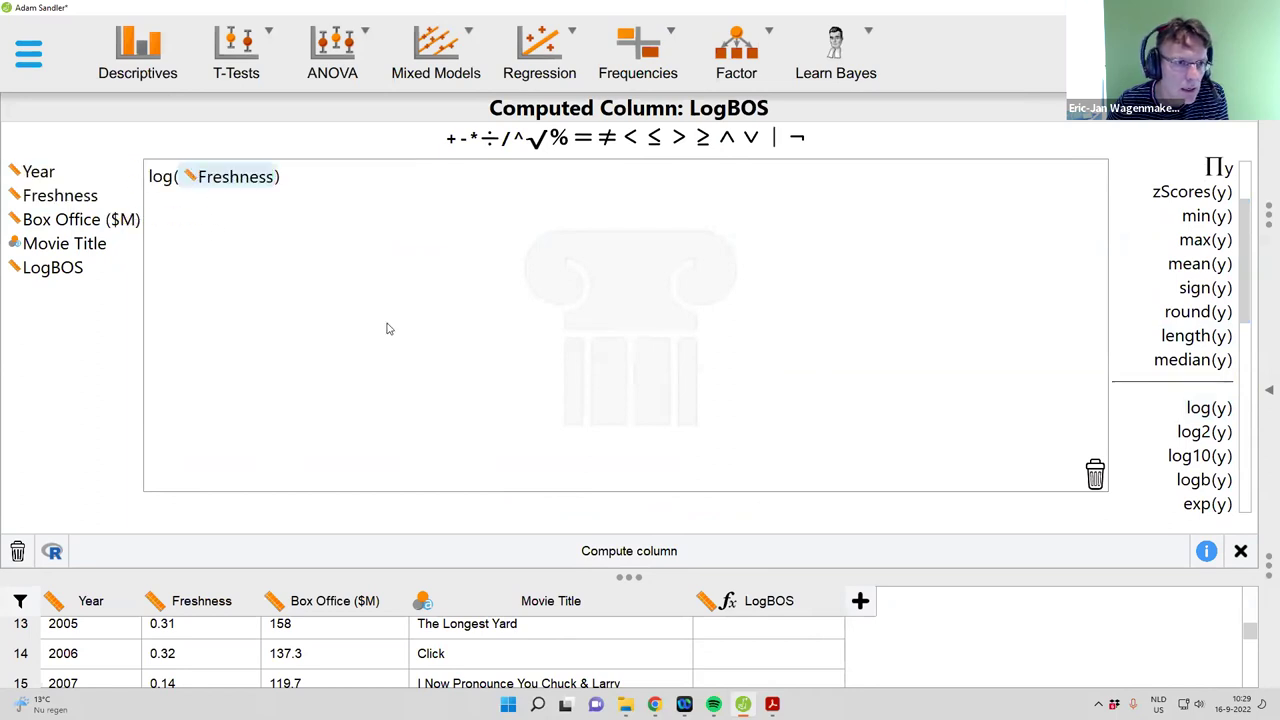
left_click(617, 552)
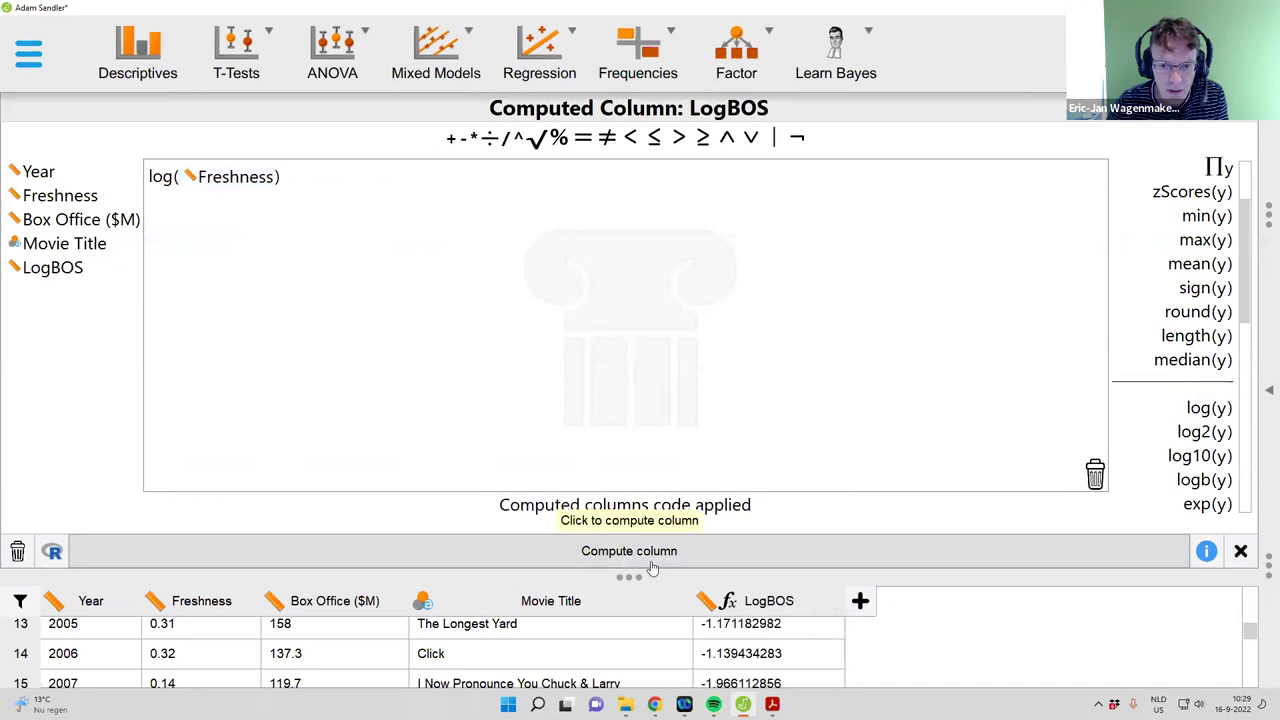
left_click(1240, 551)
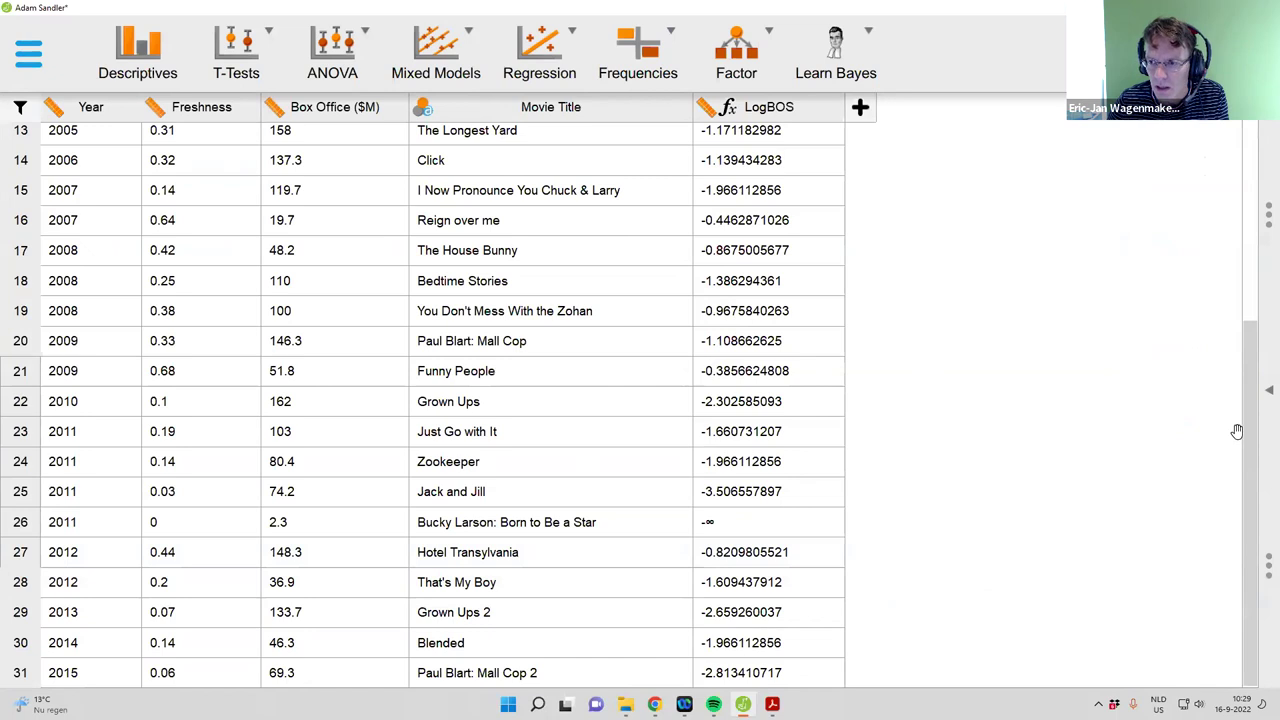
Filter the data set to rows with Freshness > 0 using the drag-and-drop filter, apply it, and close the filter editor
scroll(1250, 330, "up", 2)
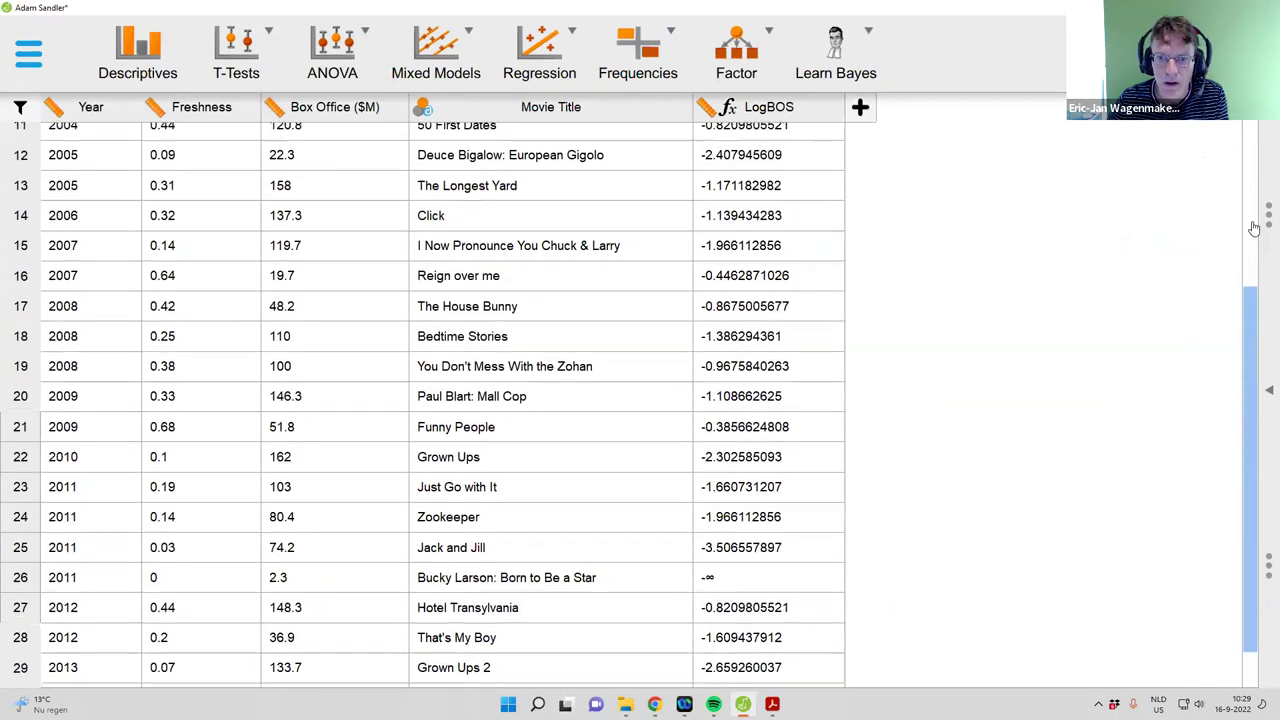
scroll(1253, 228, "up", 4)
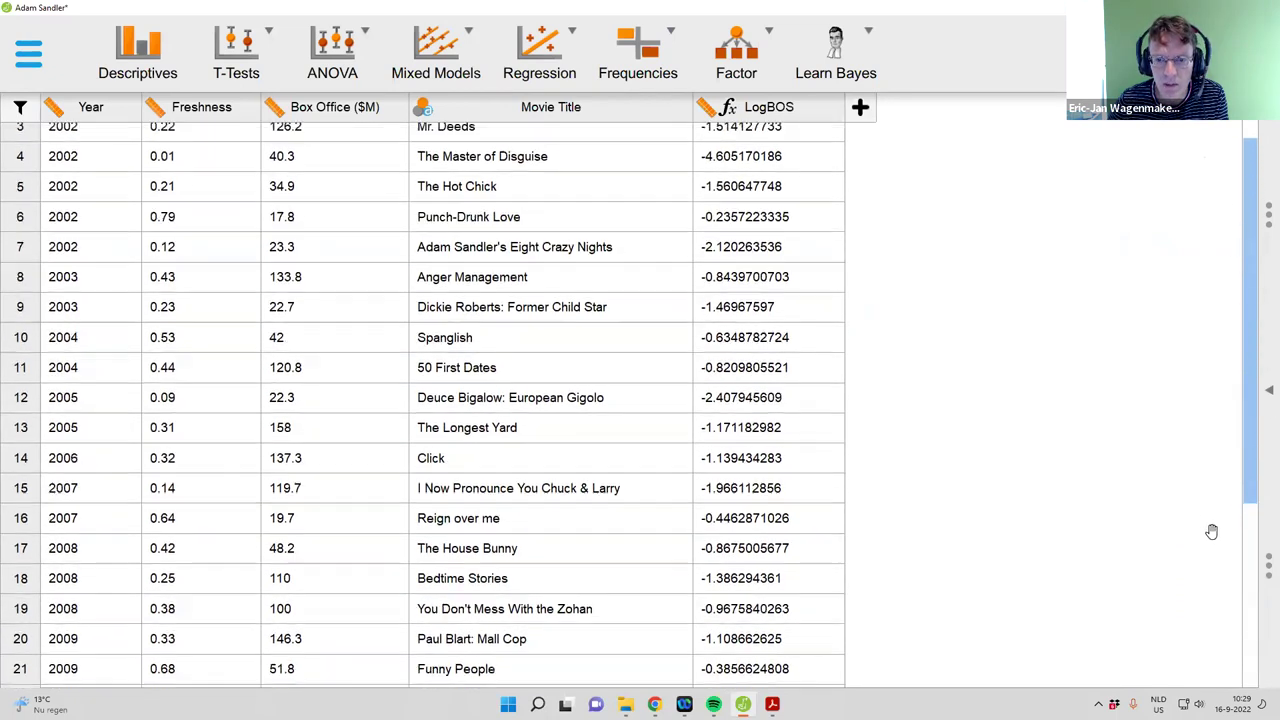
scroll(809, 531, "up", 1)
scroll(600, 530, "down", 3)
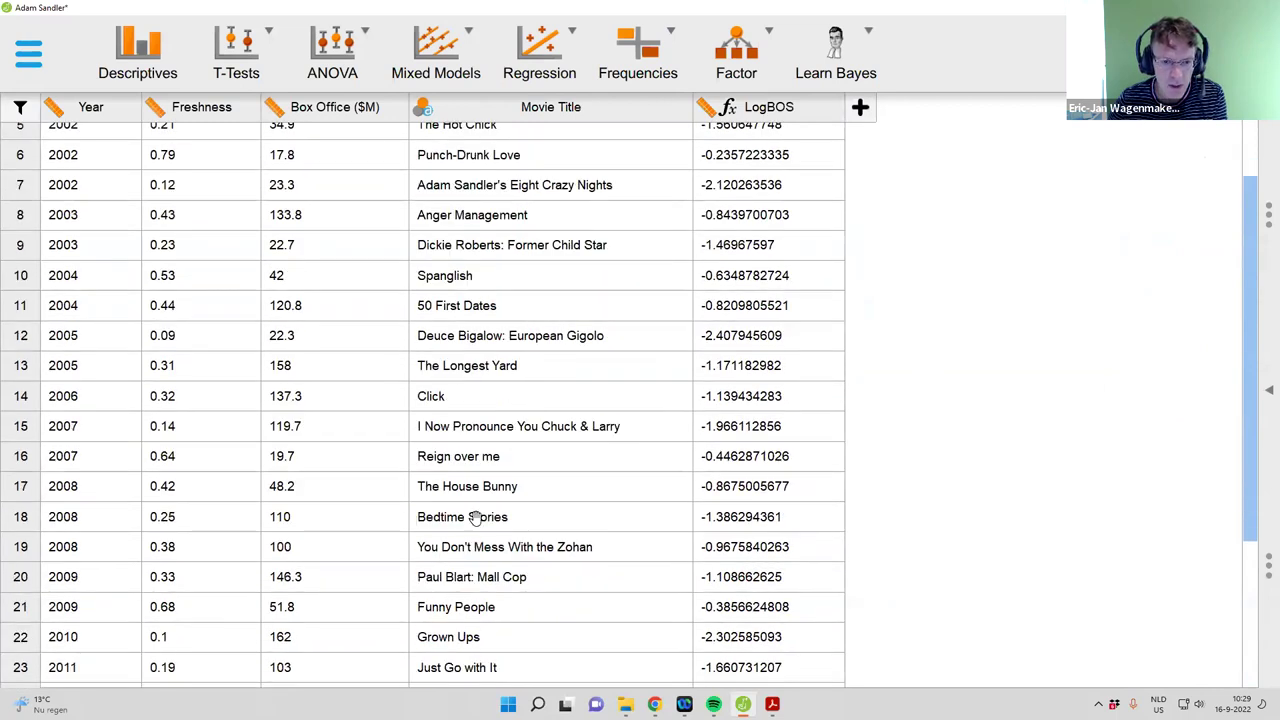
scroll(475, 517, "down", 4)
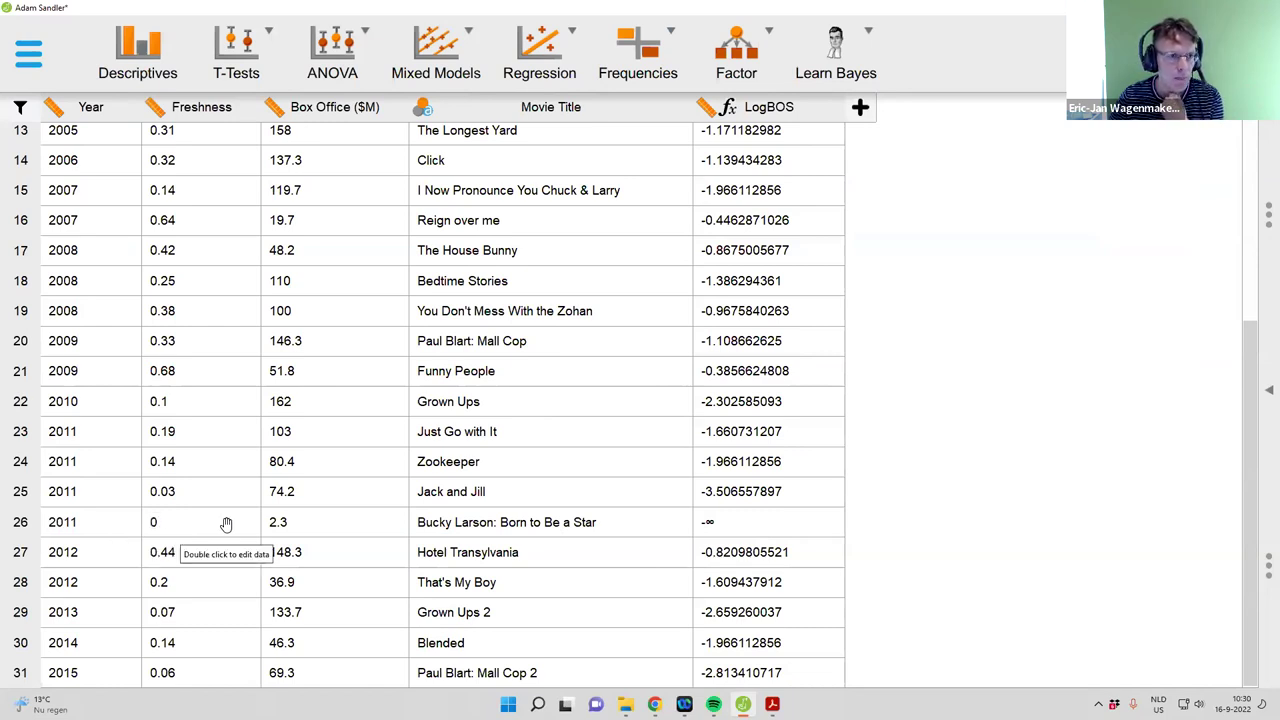
left_click(20, 107)
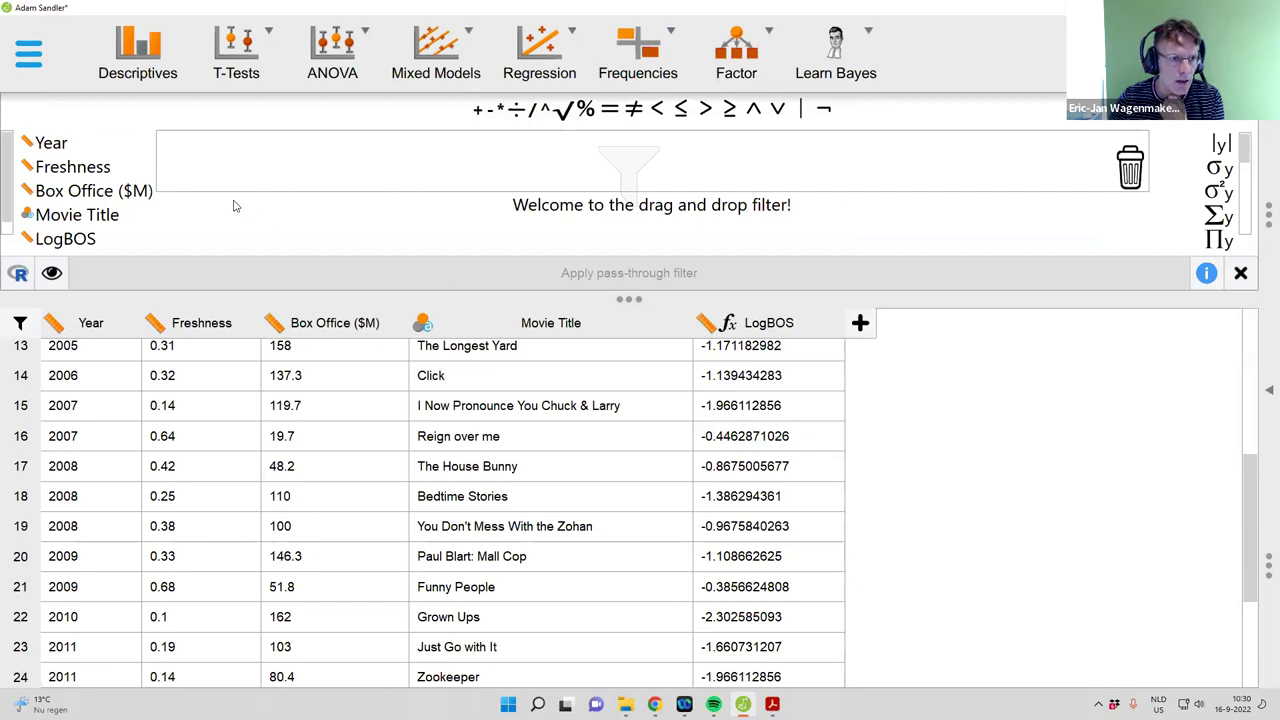
left_click_drag(103, 172, 251, 155)
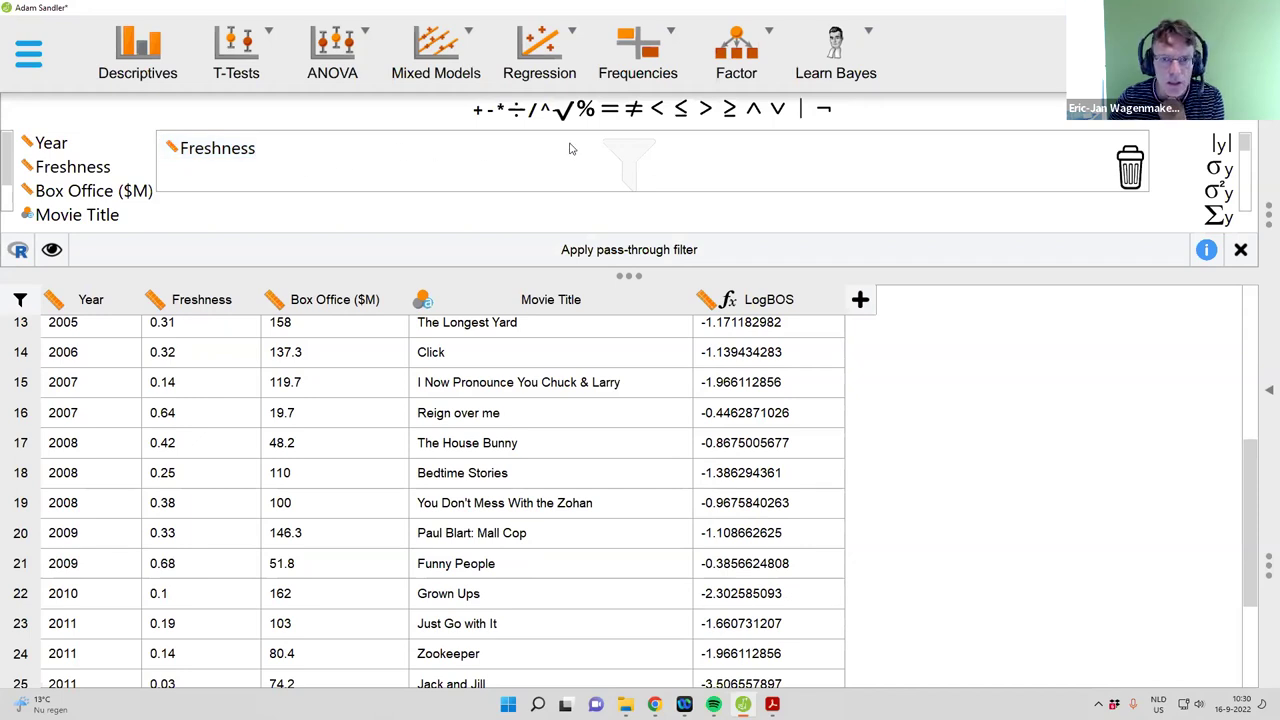
left_click(705, 110)
left_click(278, 150)
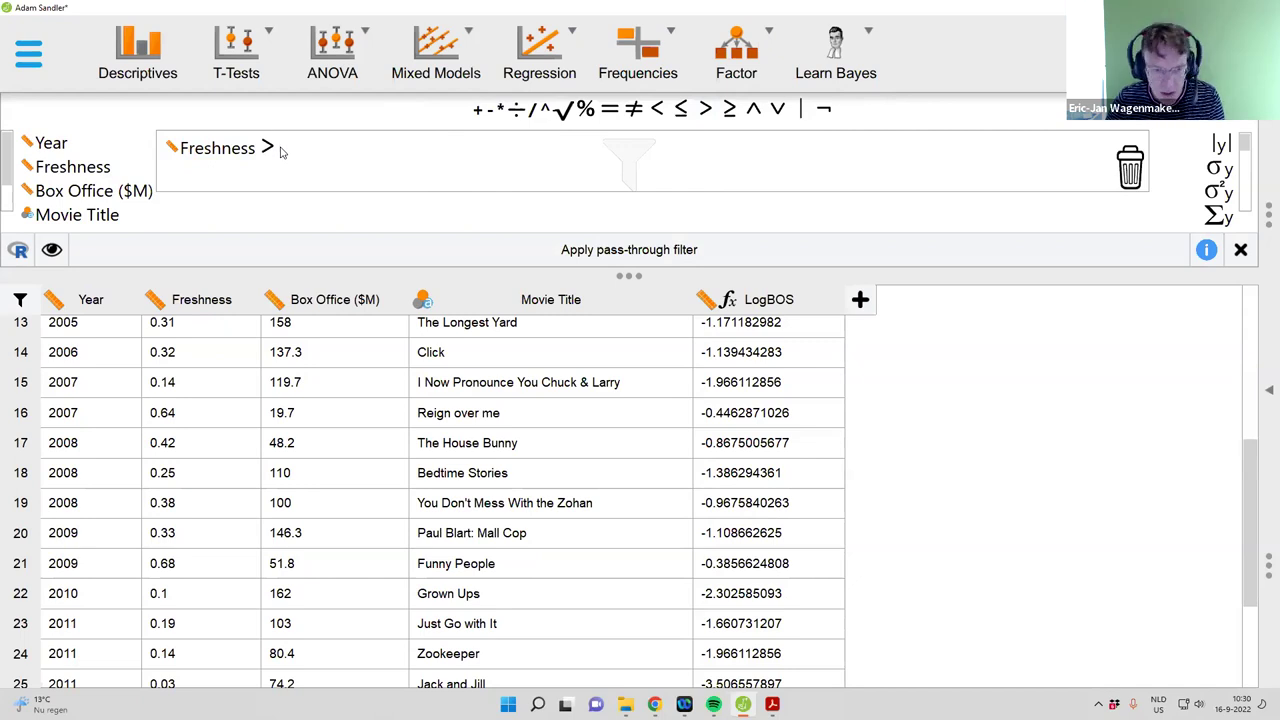
type("0")
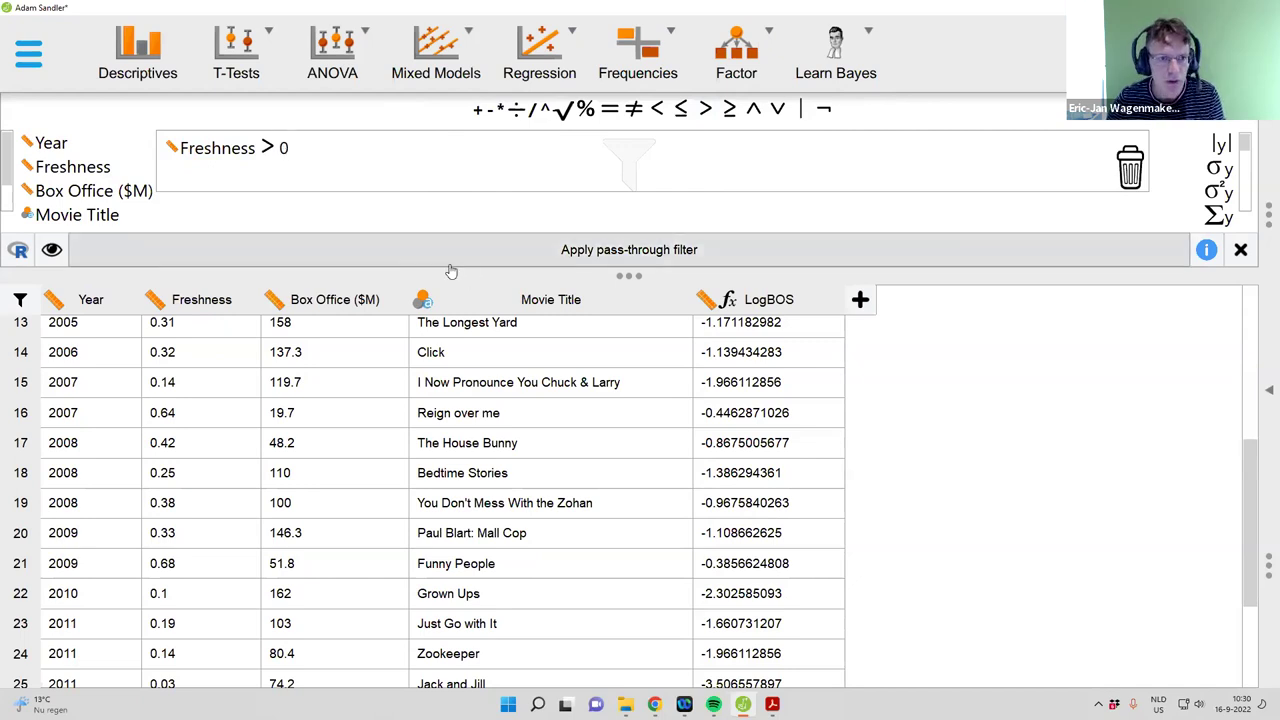
left_click(654, 256)
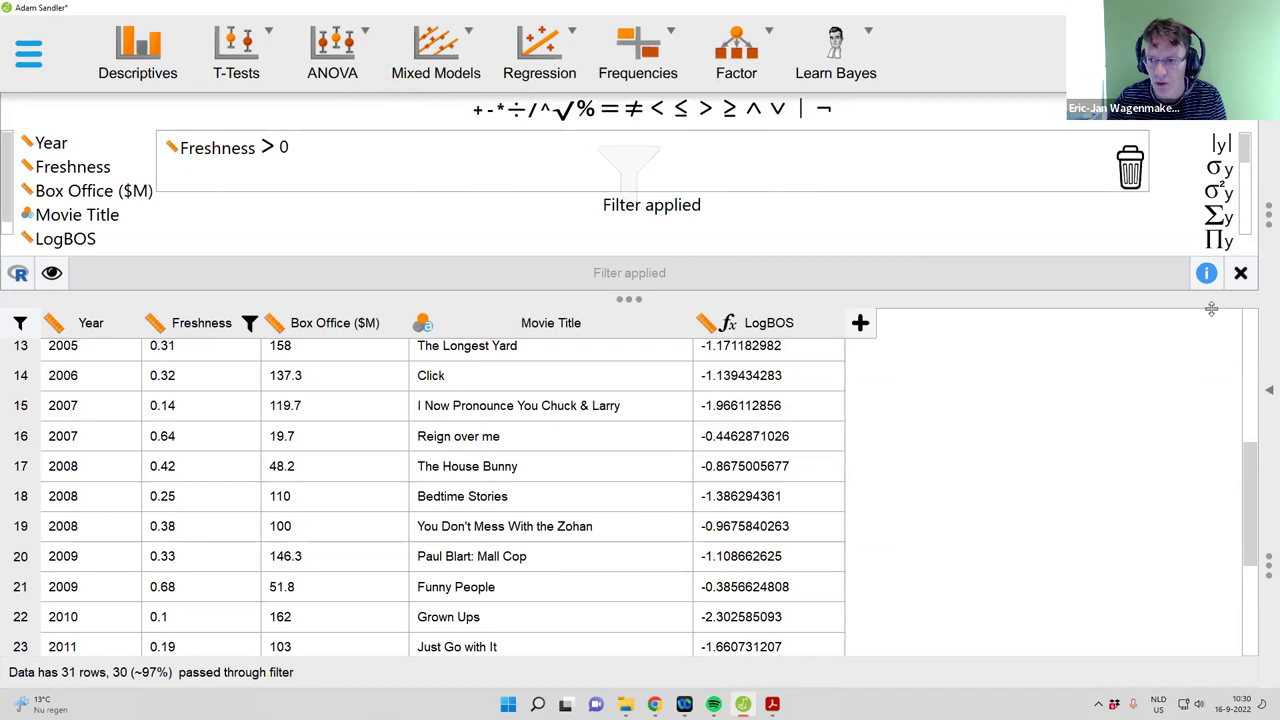
left_click(1240, 272)
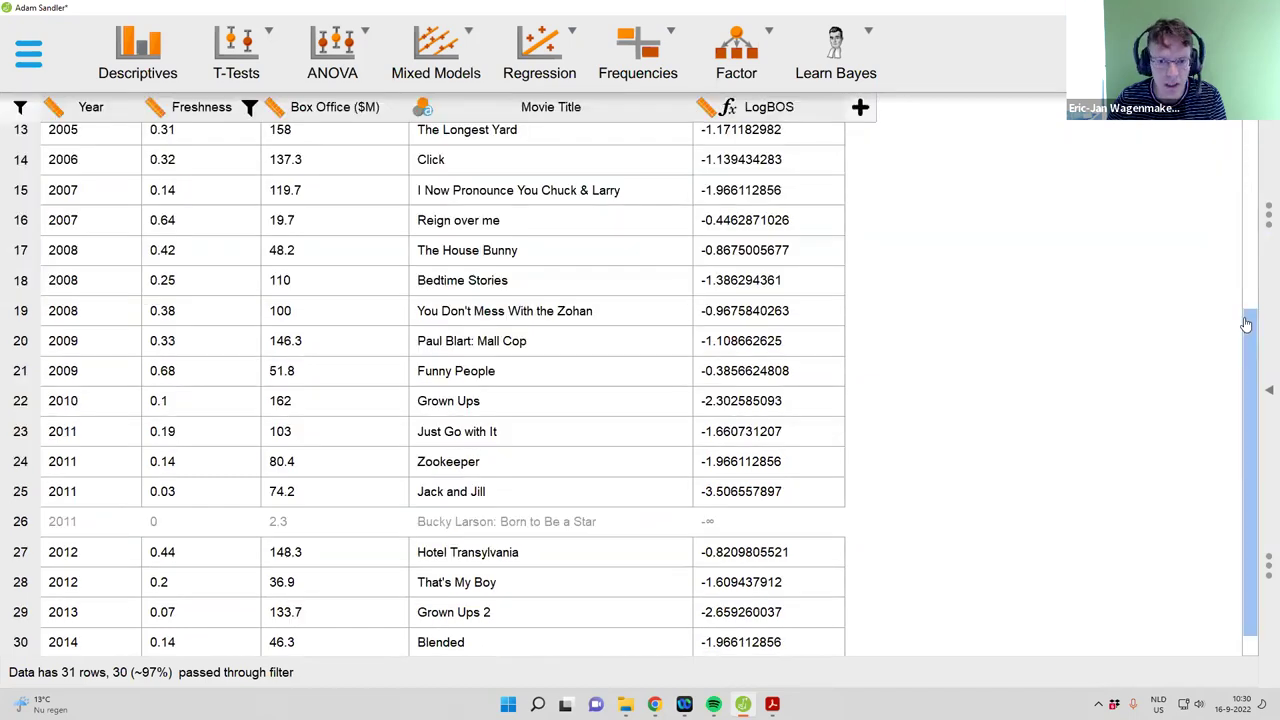
Look through the filtered data table to see which rows the Freshness filter excludes
scroll(69, 581, "up", 3)
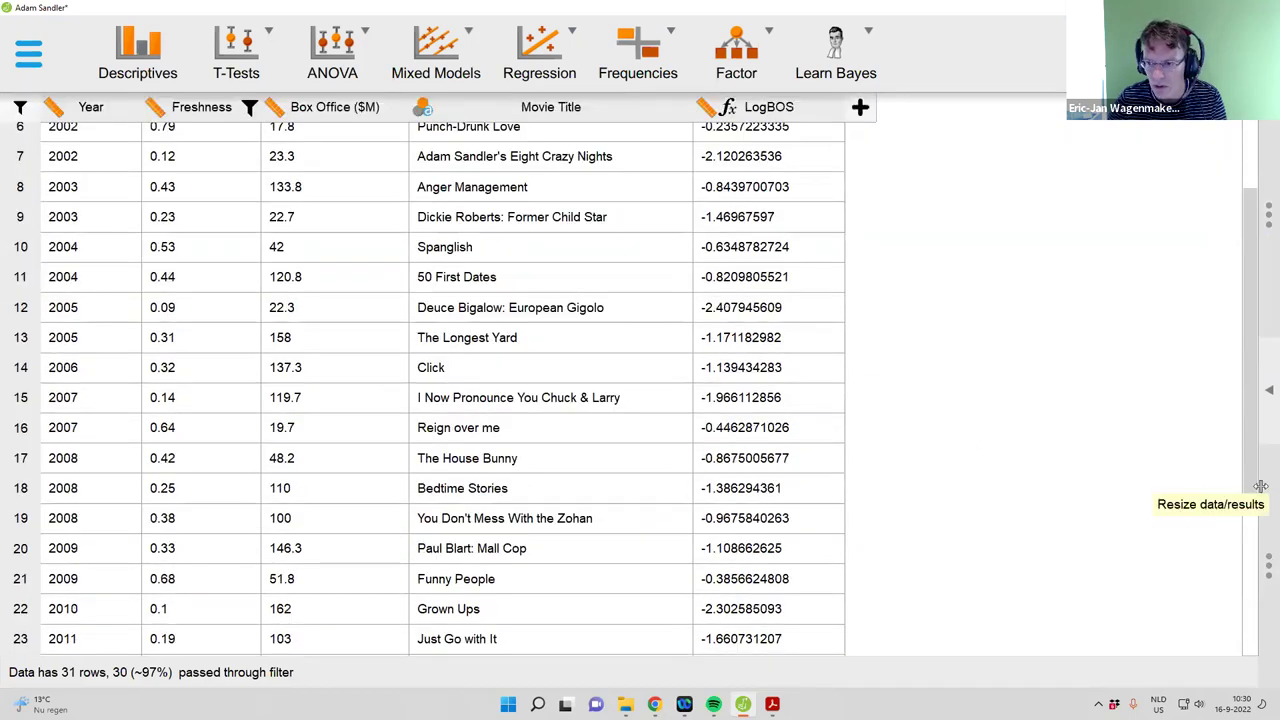
mouse_move(1245, 416)
left_mouse_down()
mouse_move(1245, 328)
mouse_move(1245, 392)
left_mouse_up()
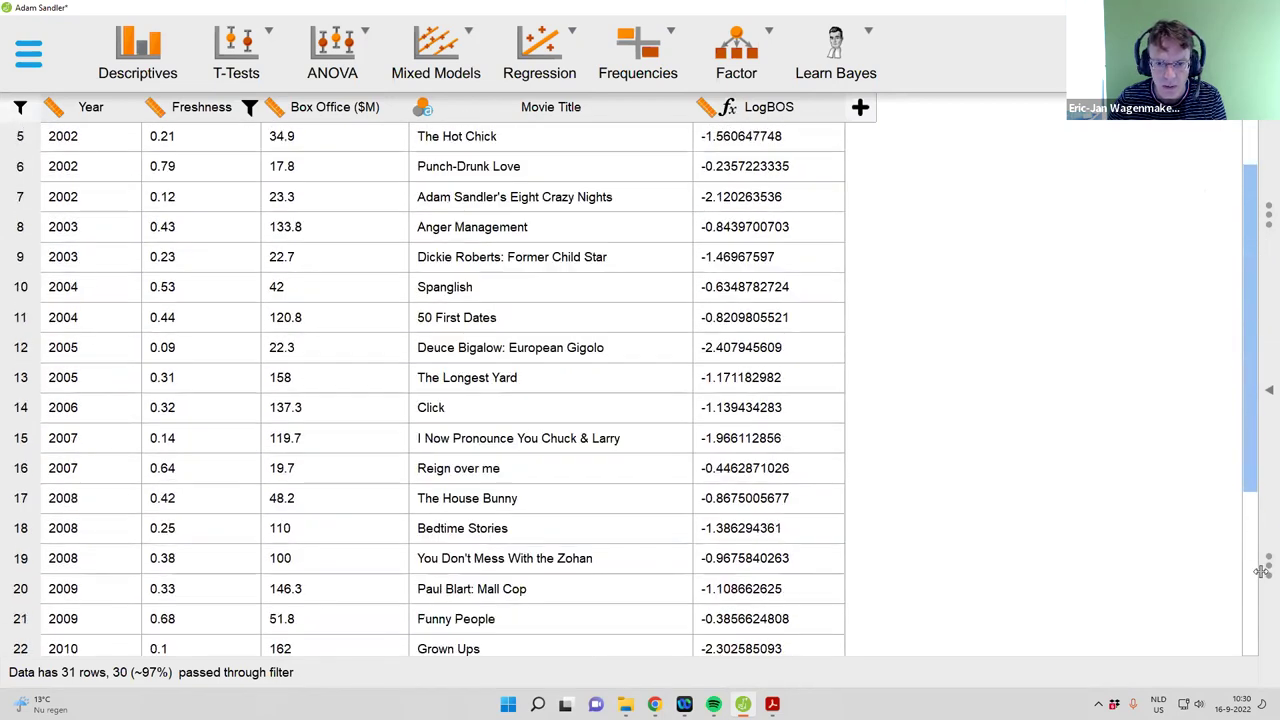
scroll(1262, 585, "down", 3)
scroll(150, 618, "down", 2)
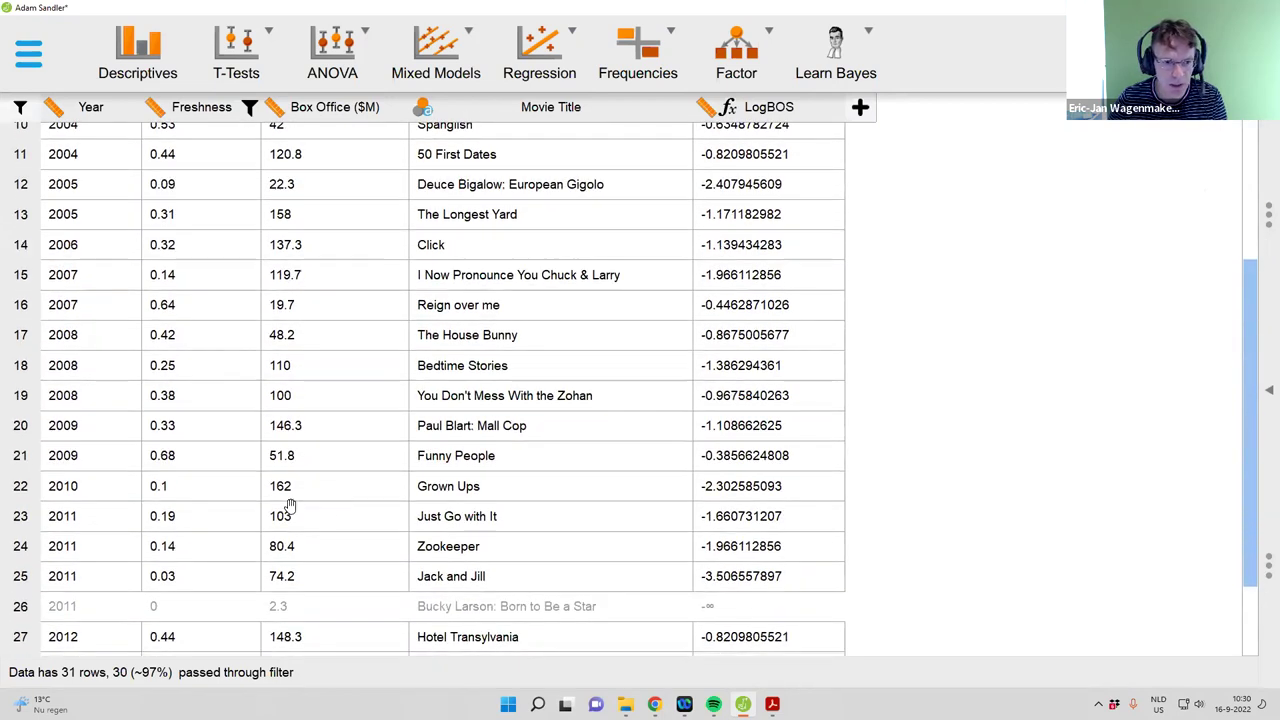
scroll(643, 506, "up", 4)
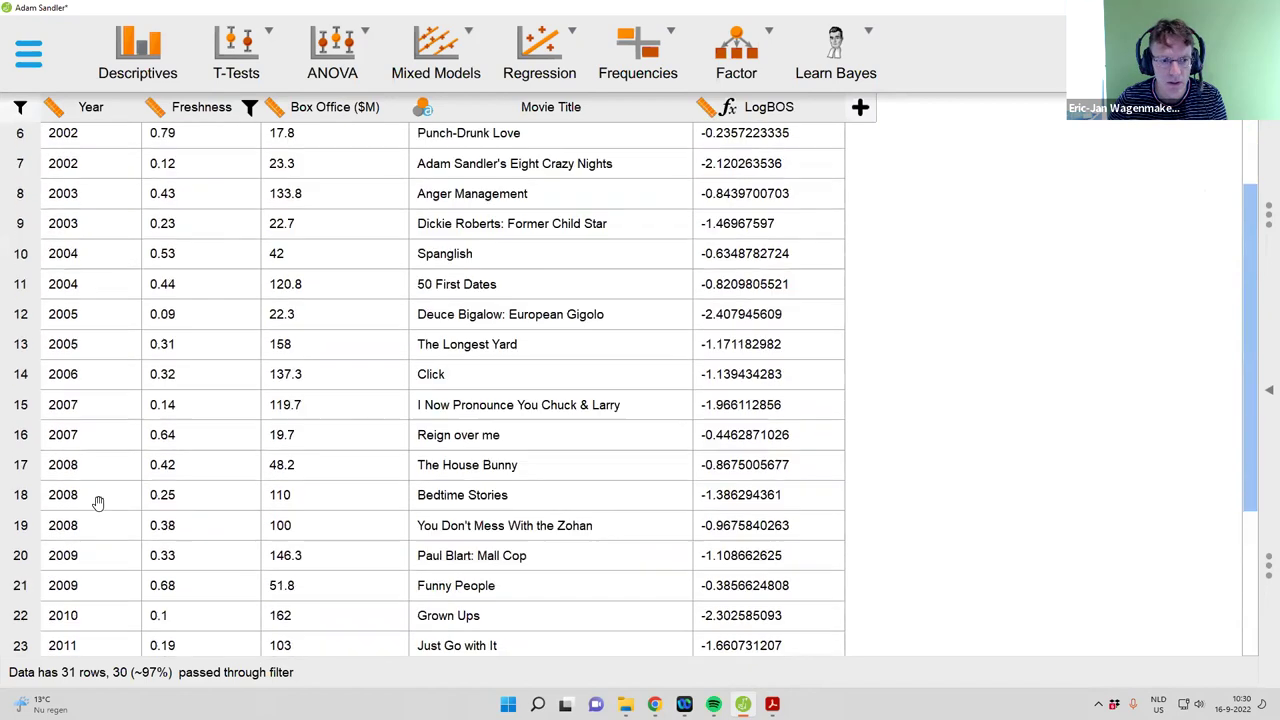
scroll(791, 523, "down", 2)
scroll(829, 523, "down", 3)
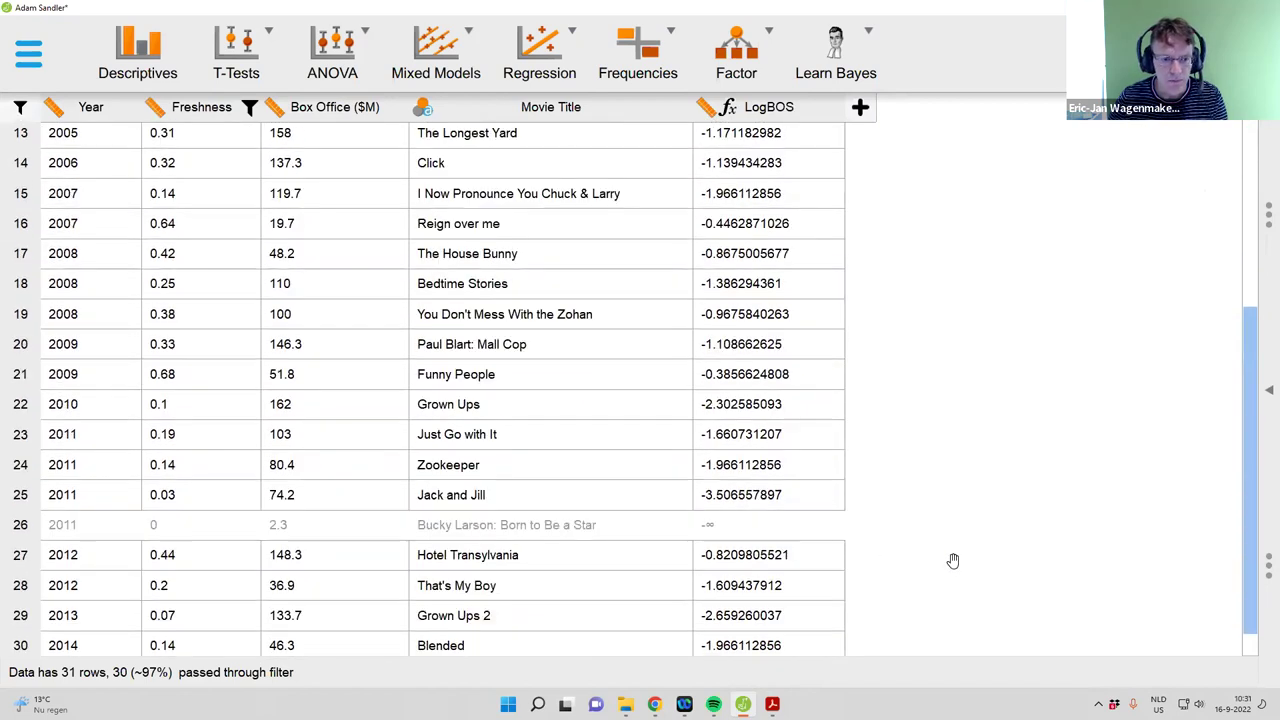
scroll(900, 545, "down", 1)
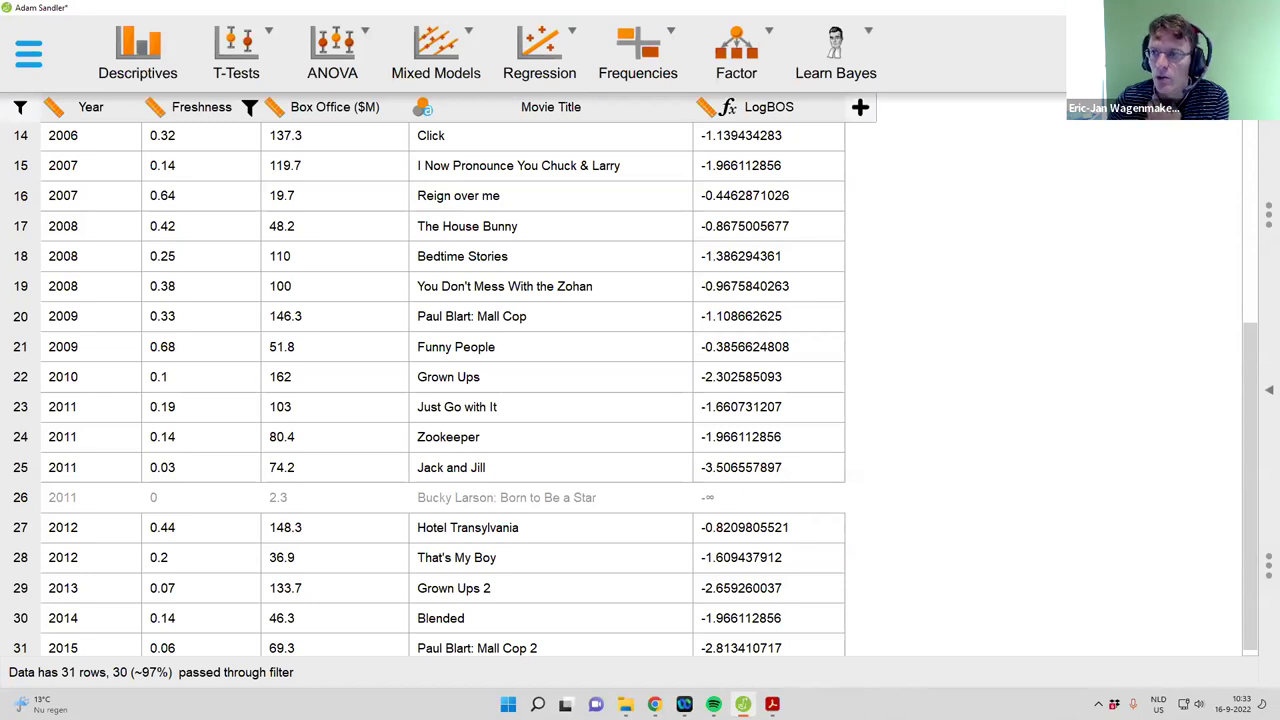
Enable the Audit, Machine Learning, Meta-Analysis and Quality Control modules, check the remaining available modules, and close the module list
left_click(1248, 52)
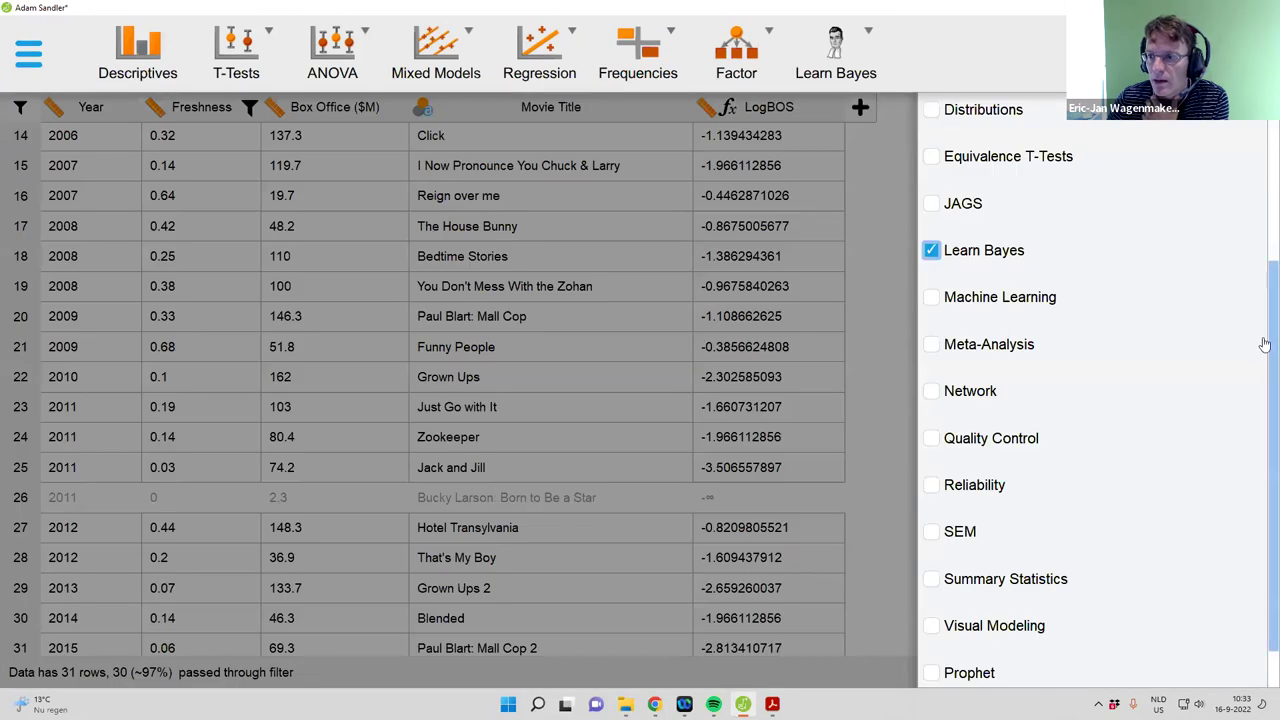
left_click_drag(1264, 264, 1264, 140)
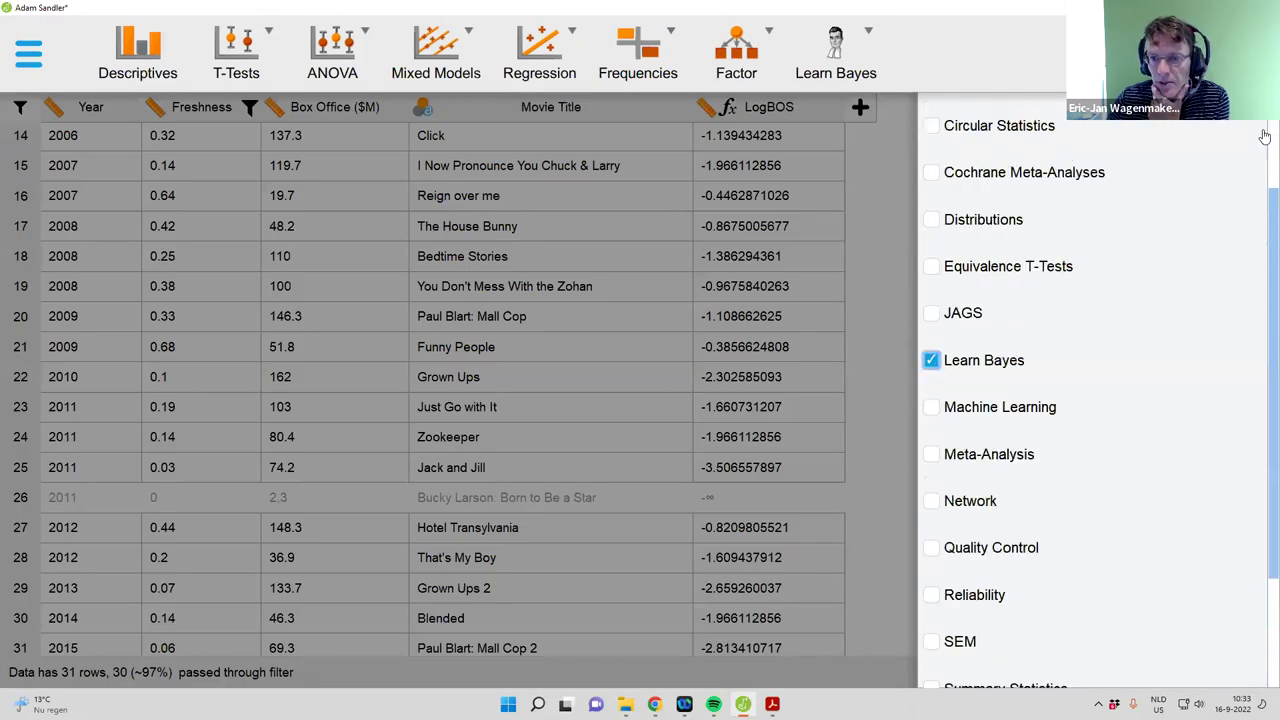
scroll(1264, 135, "up", 2)
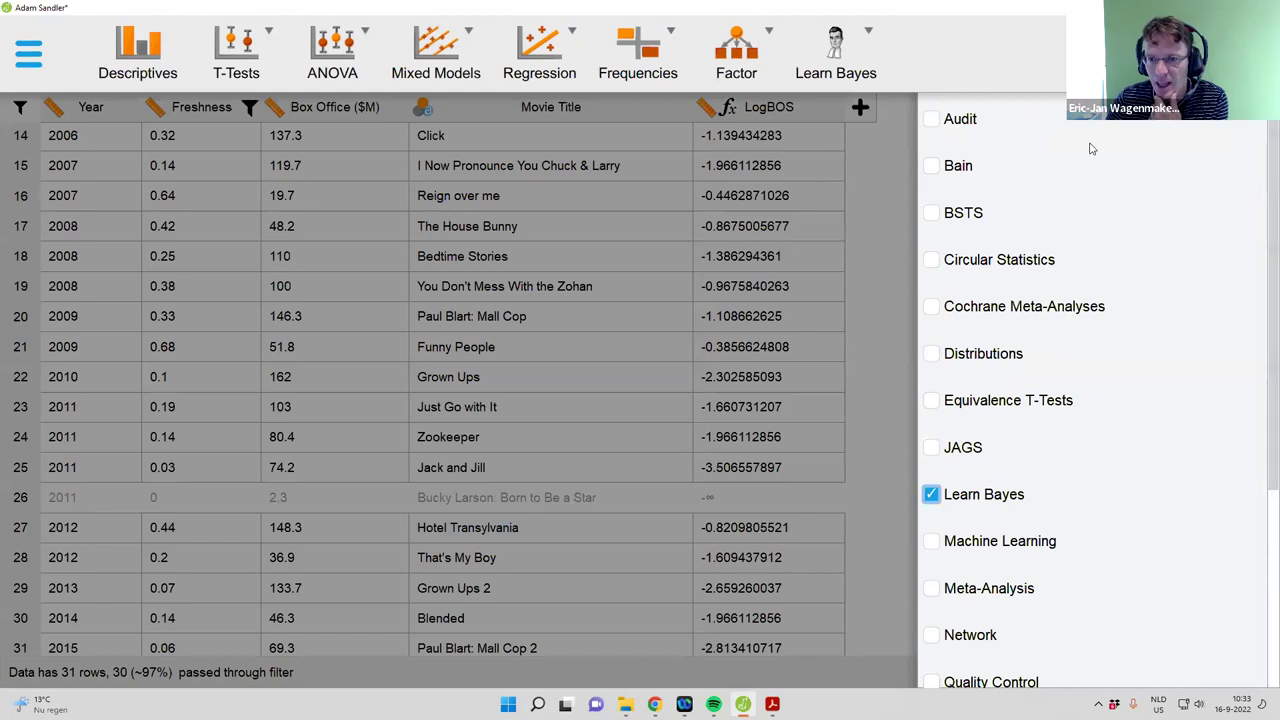
left_click(929, 126)
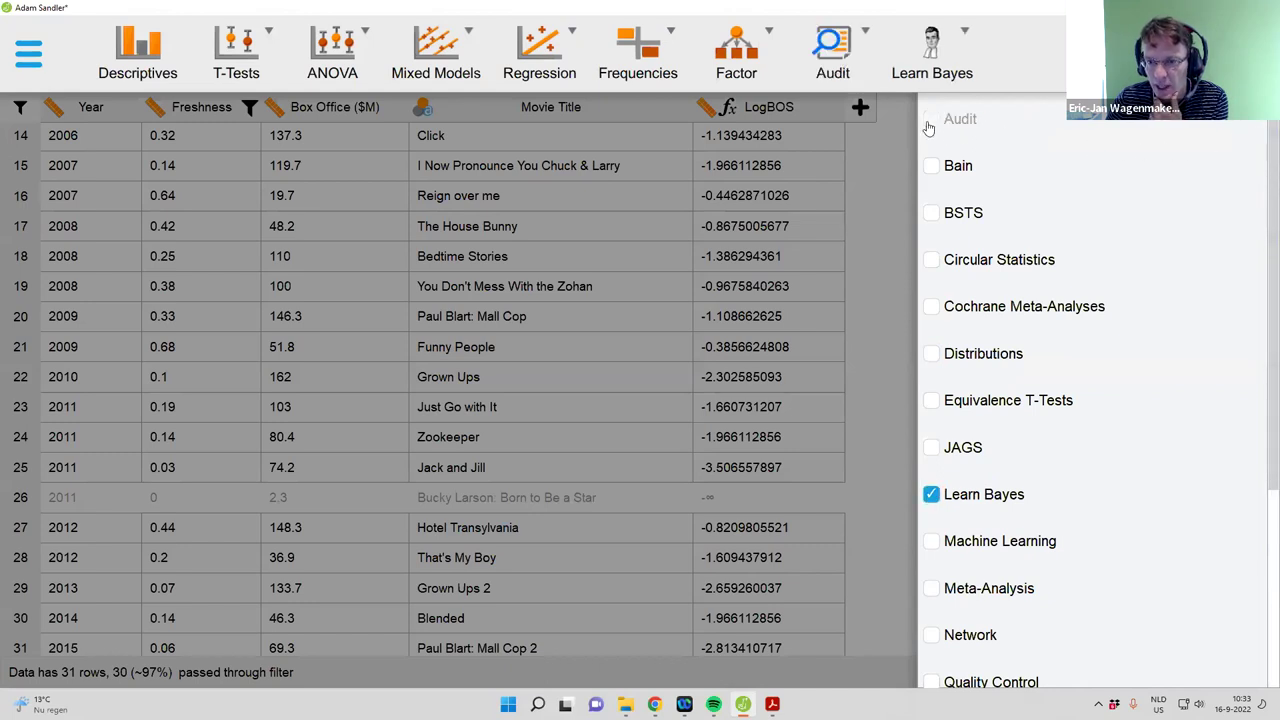
left_click(930, 543)
left_click(931, 590)
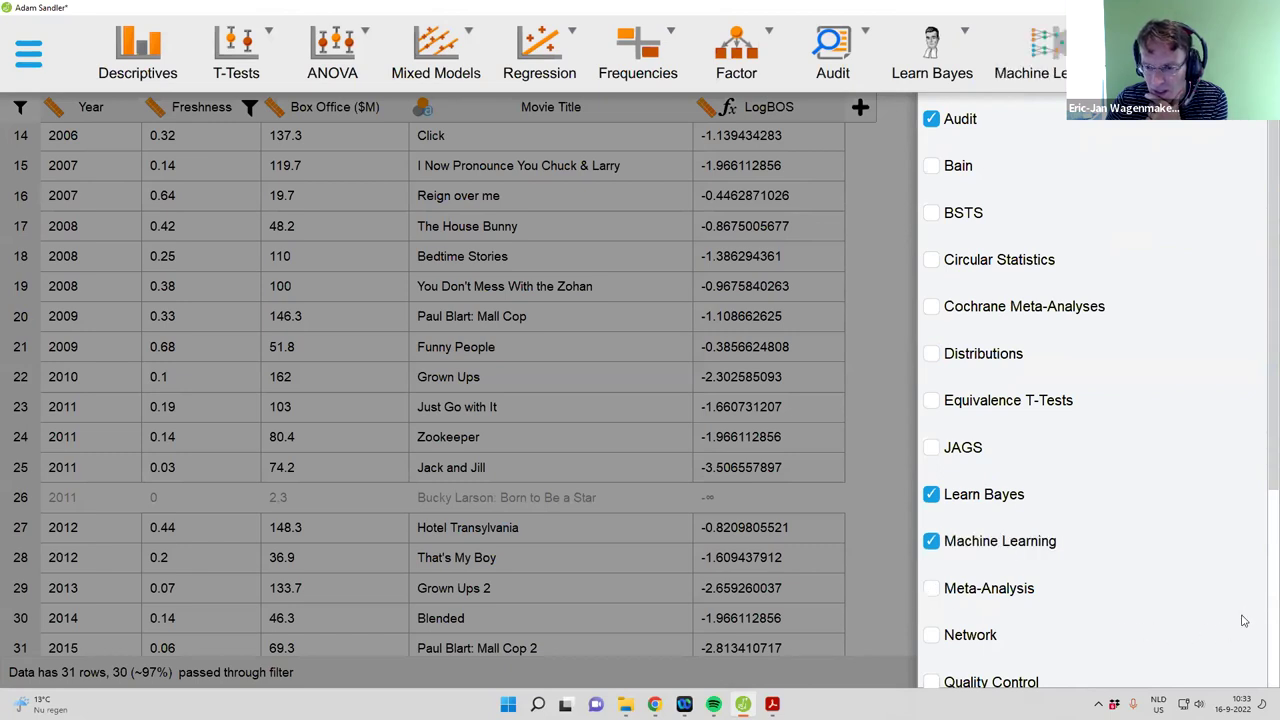
left_click(931, 684)
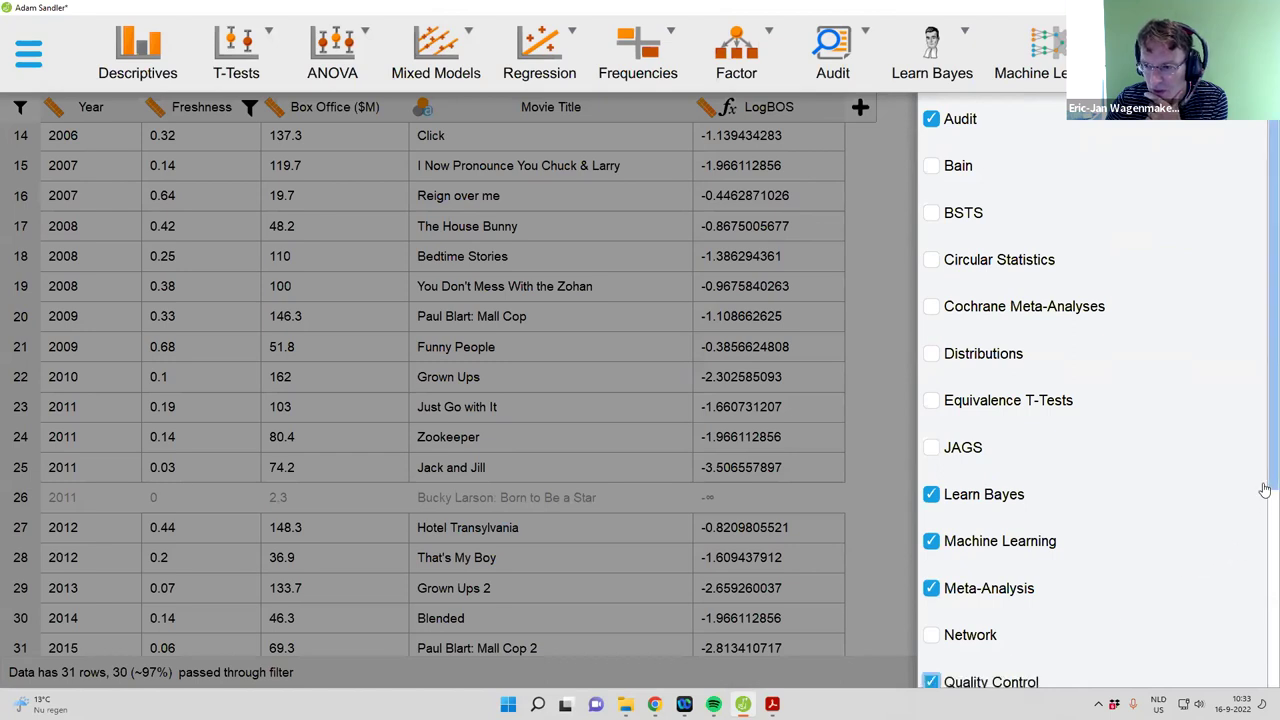
scroll(1249, 640, "down", 2)
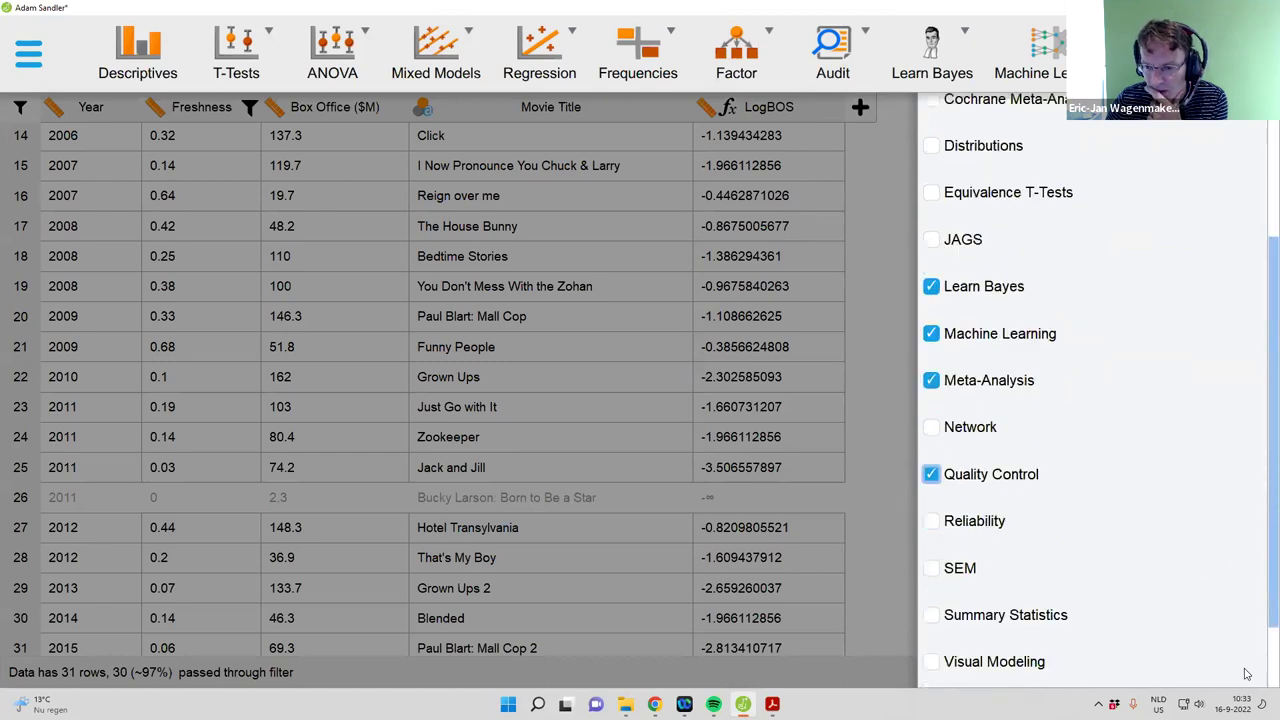
scroll(1245, 683, "down", 1)
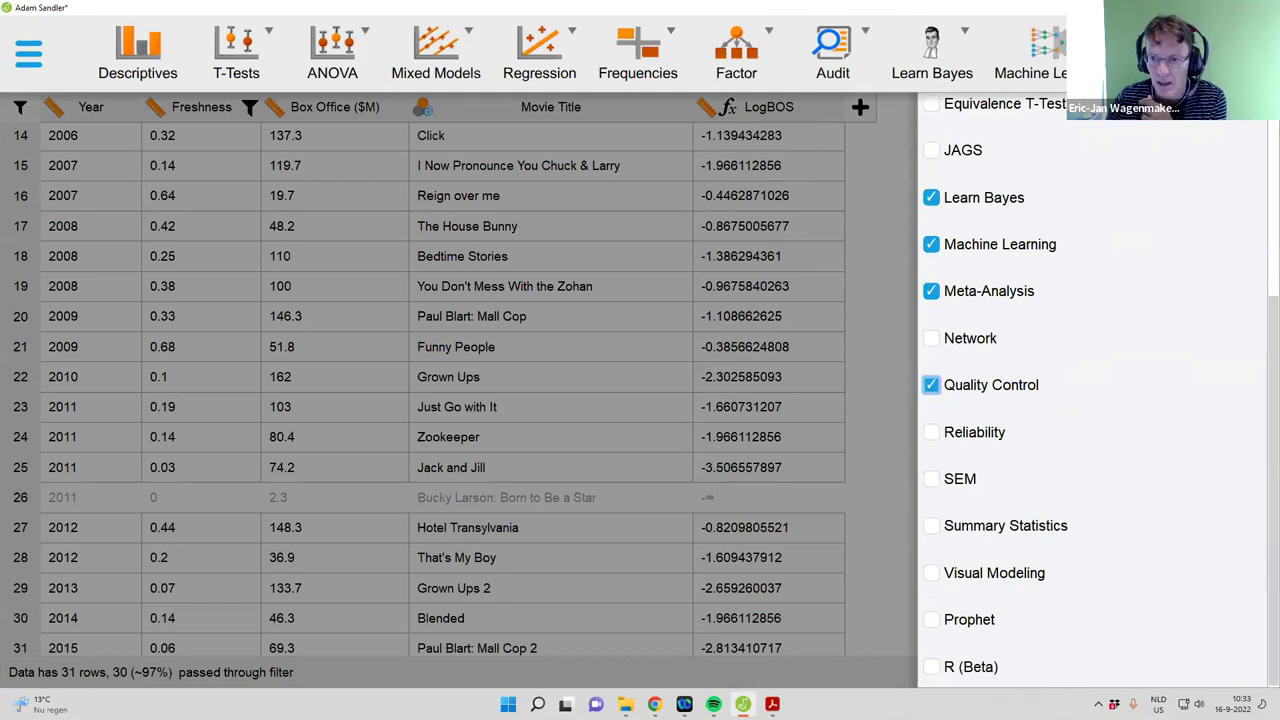
left_click(875, 110)
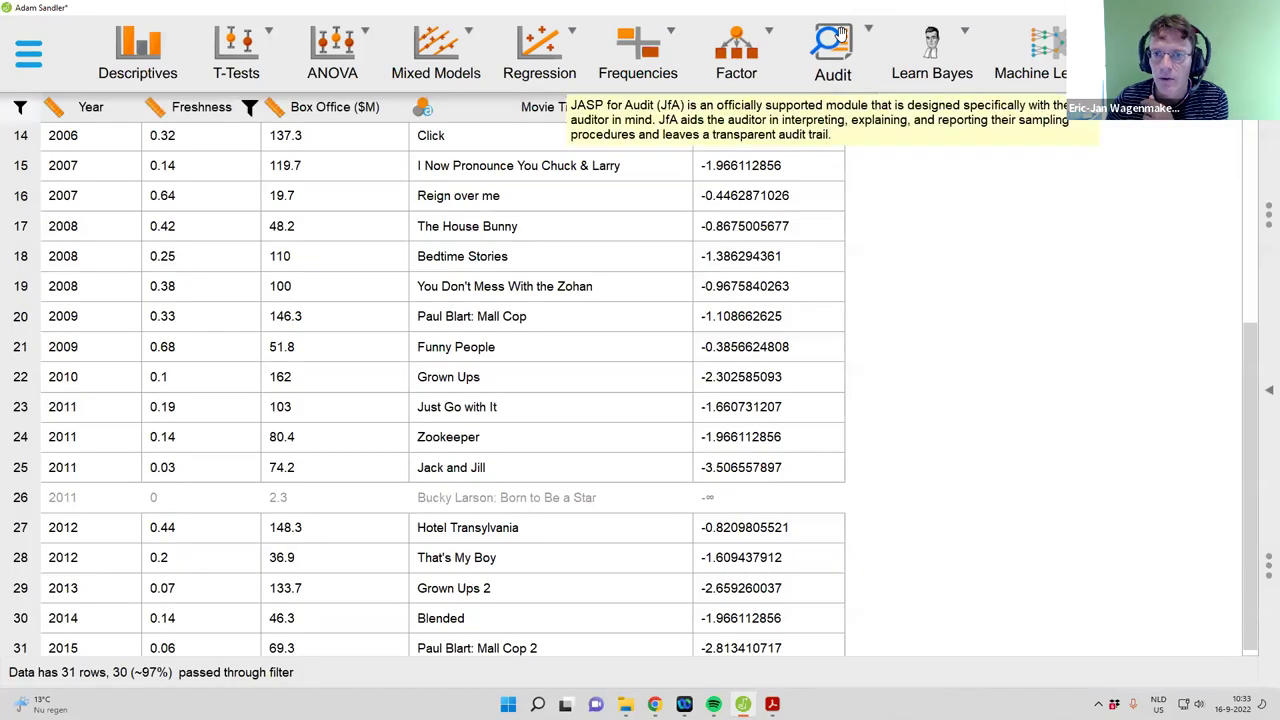
Examine the analyses offered by the Audit, Machine Learning and Meta-Analysis modules
left_click(838, 50)
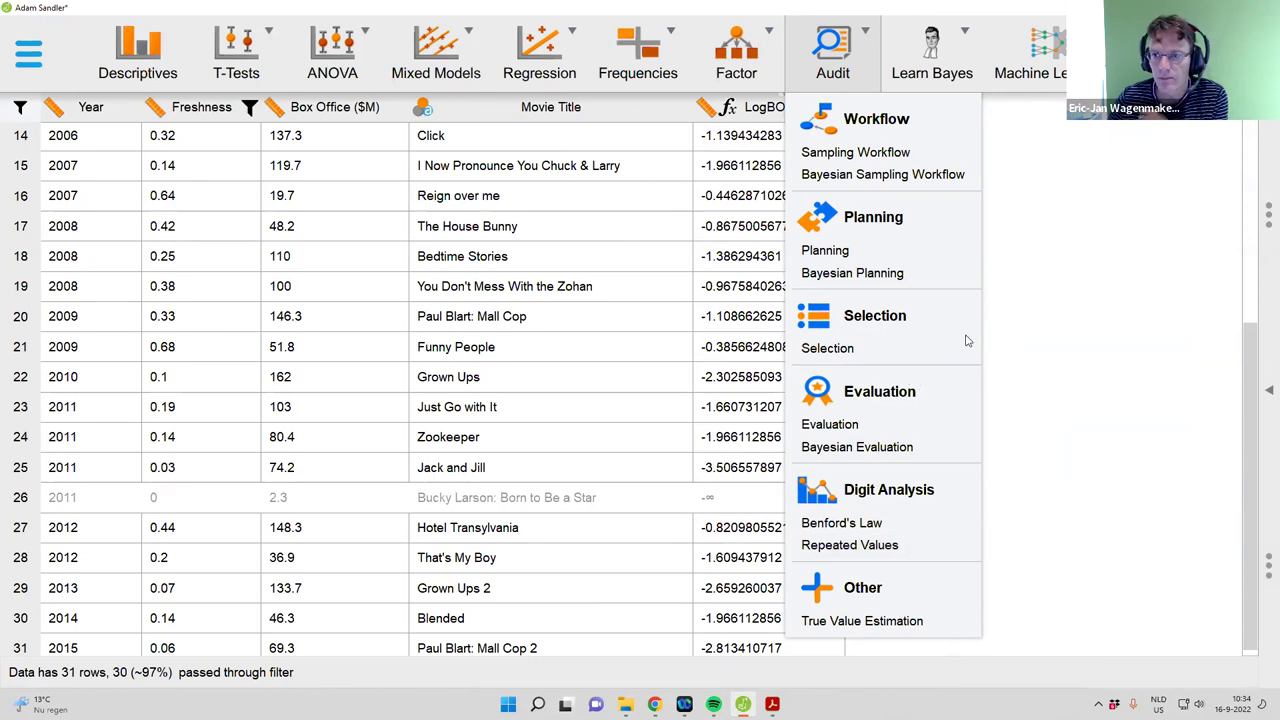
left_click(1045, 60)
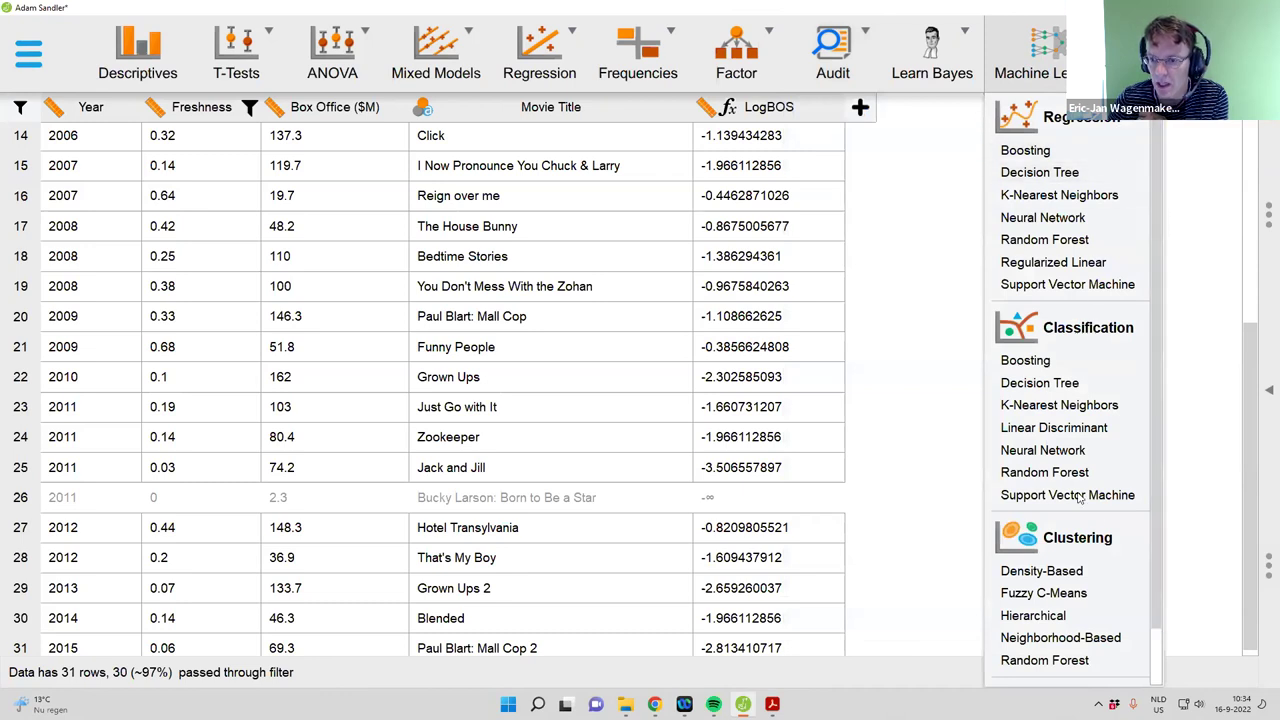
left_click_drag(1152, 458, 1145, 571)
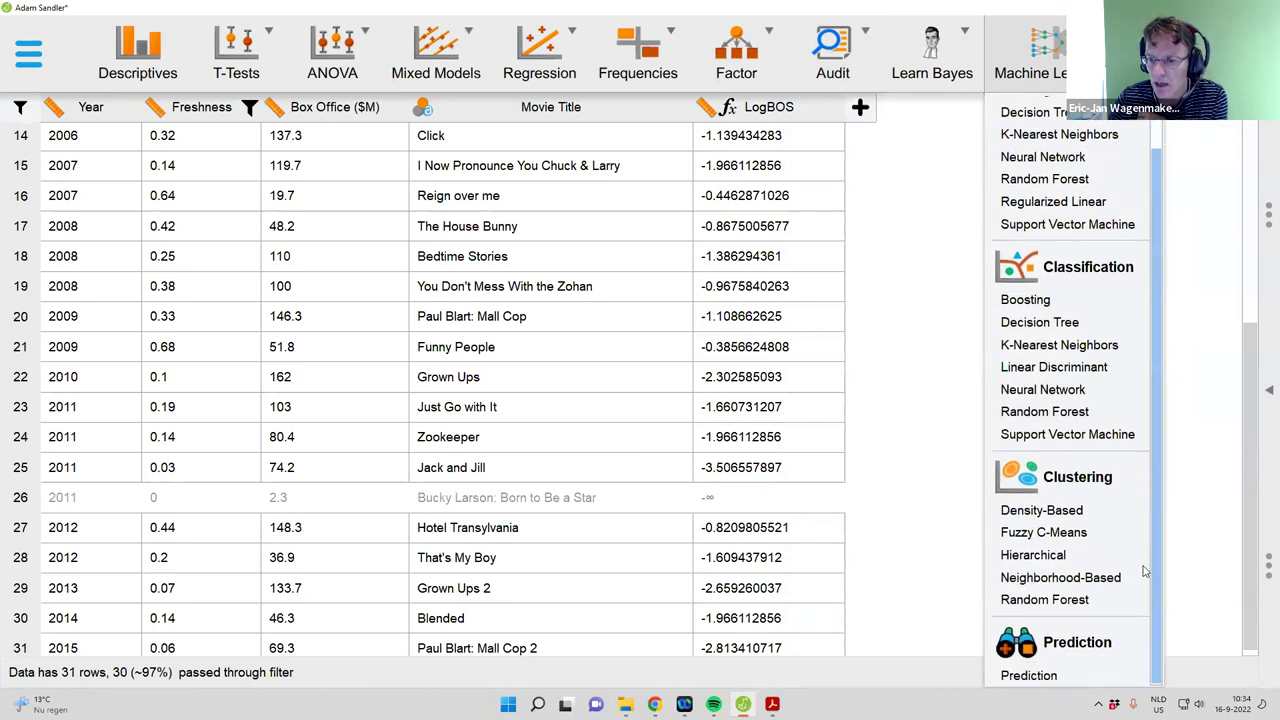
scroll(1152, 505, "up", 1)
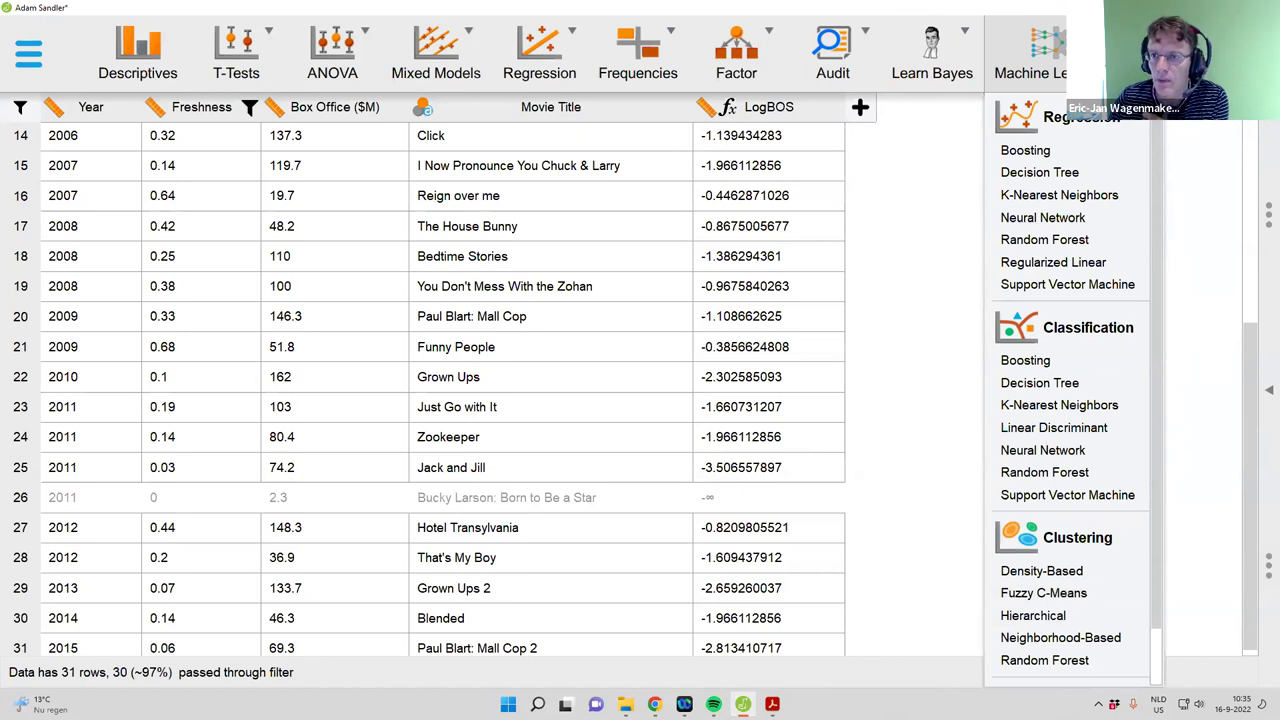
scroll(1030, 52, "right", 2)
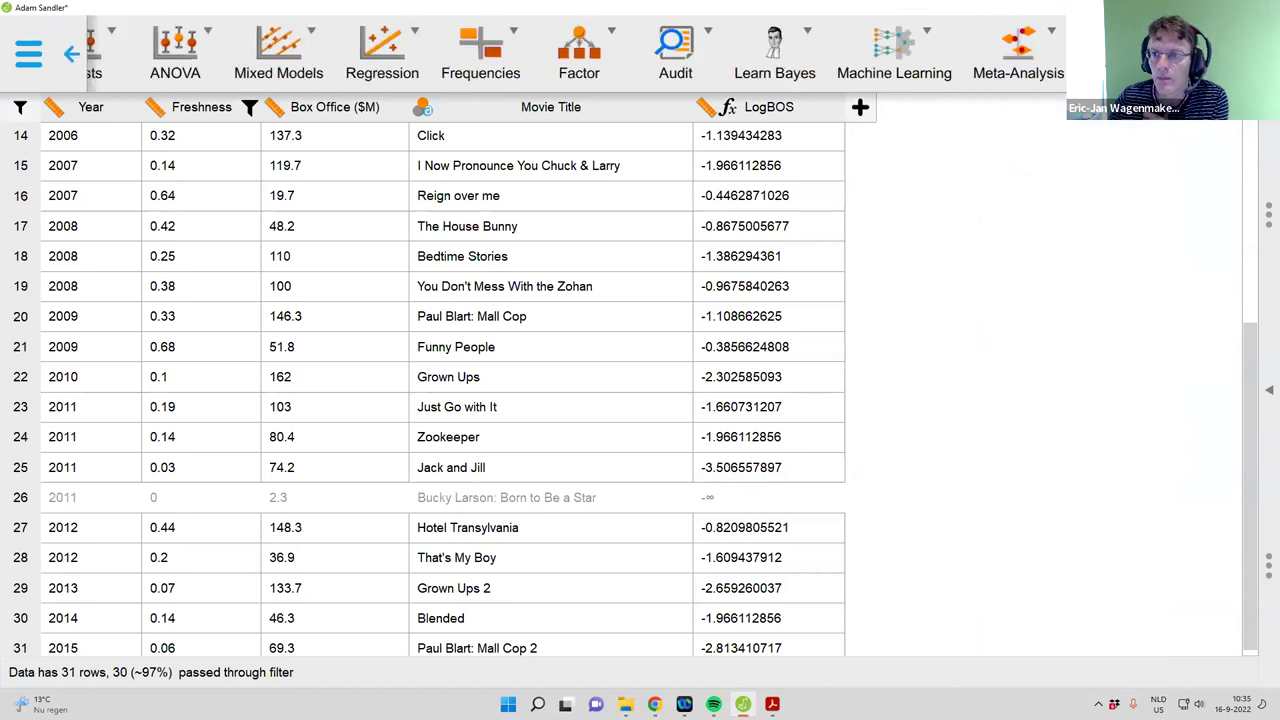
left_click(1030, 52)
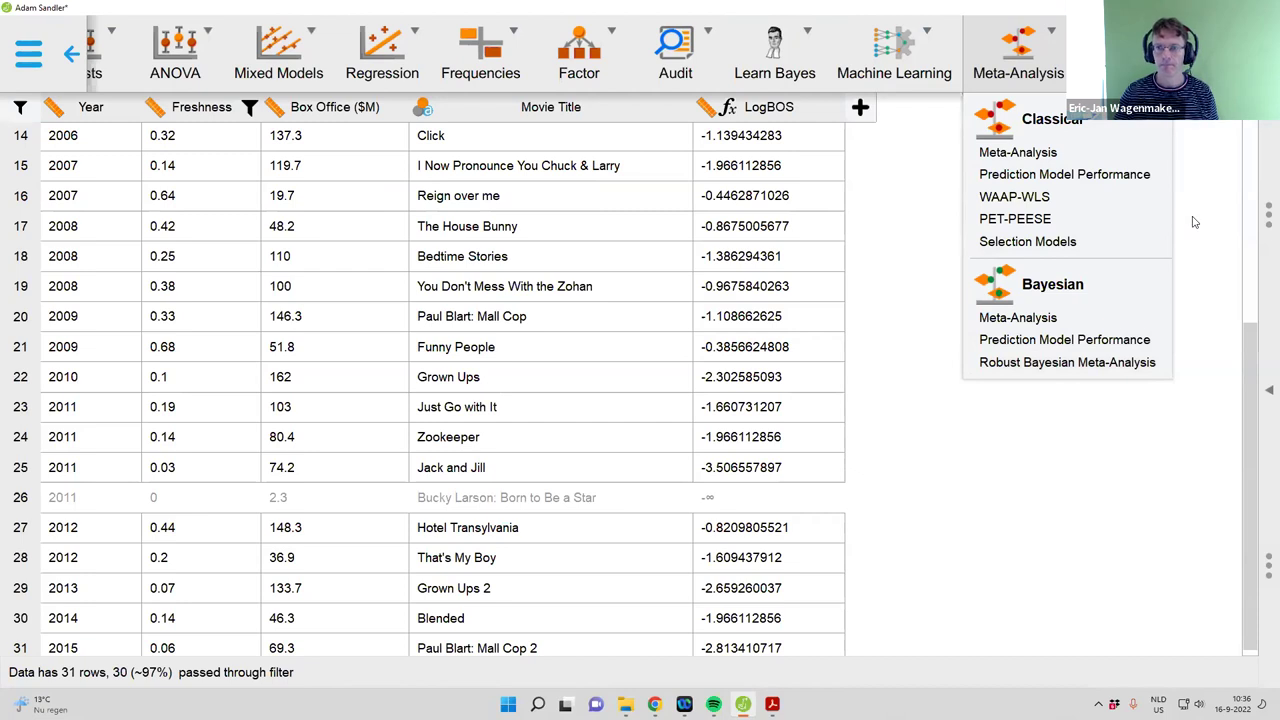
Examine the analyses offered by the Machine Learning and Quality Control modules
left_click(908, 46)
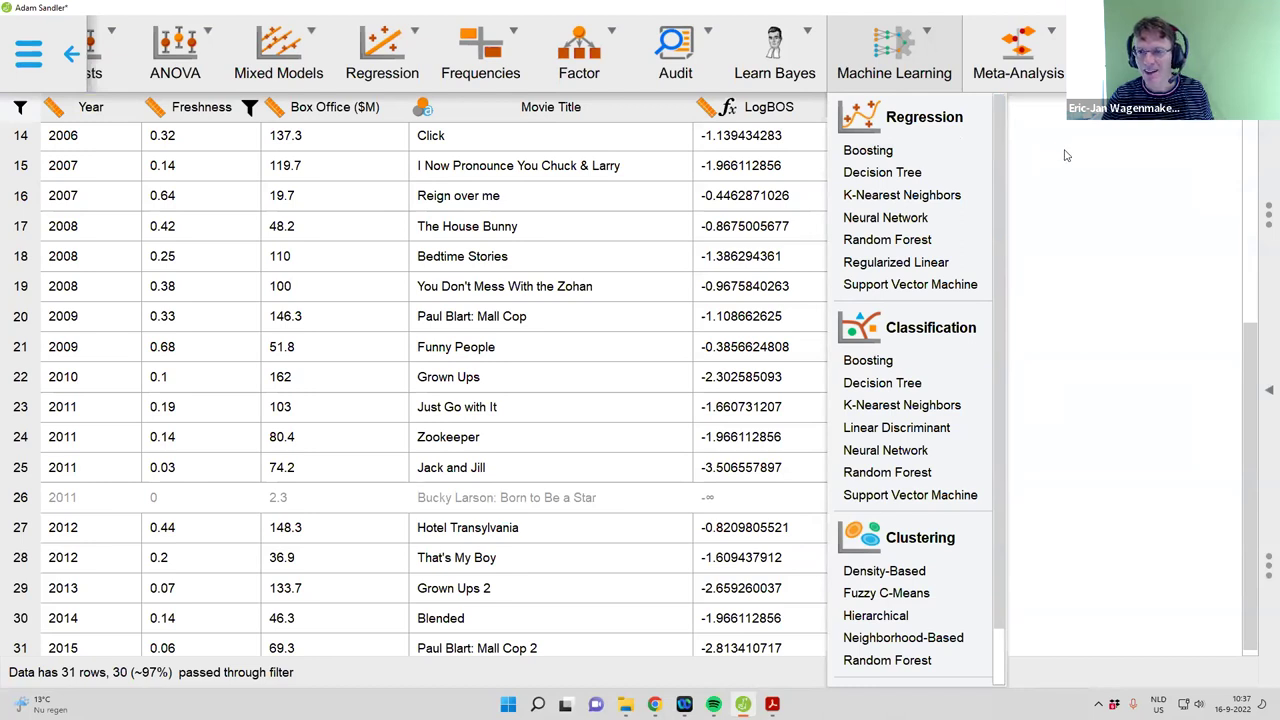
left_click(1150, 55)
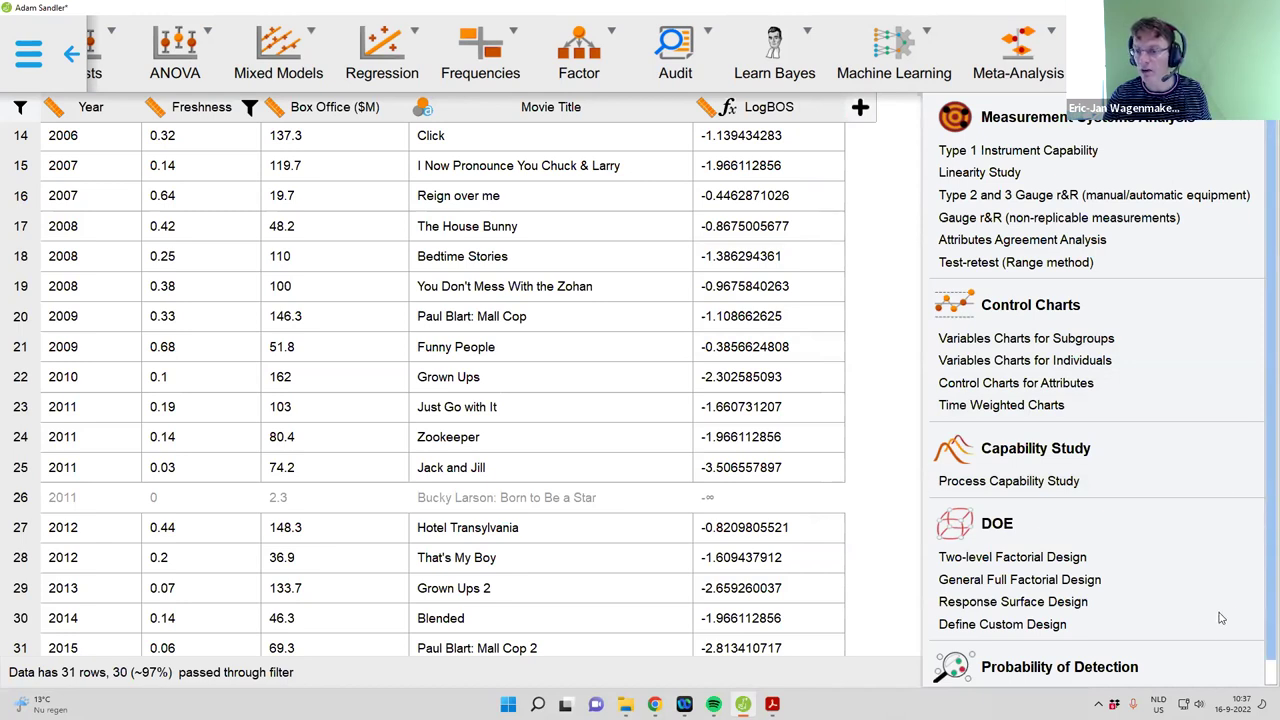
scroll(1210, 628, "down", 1)
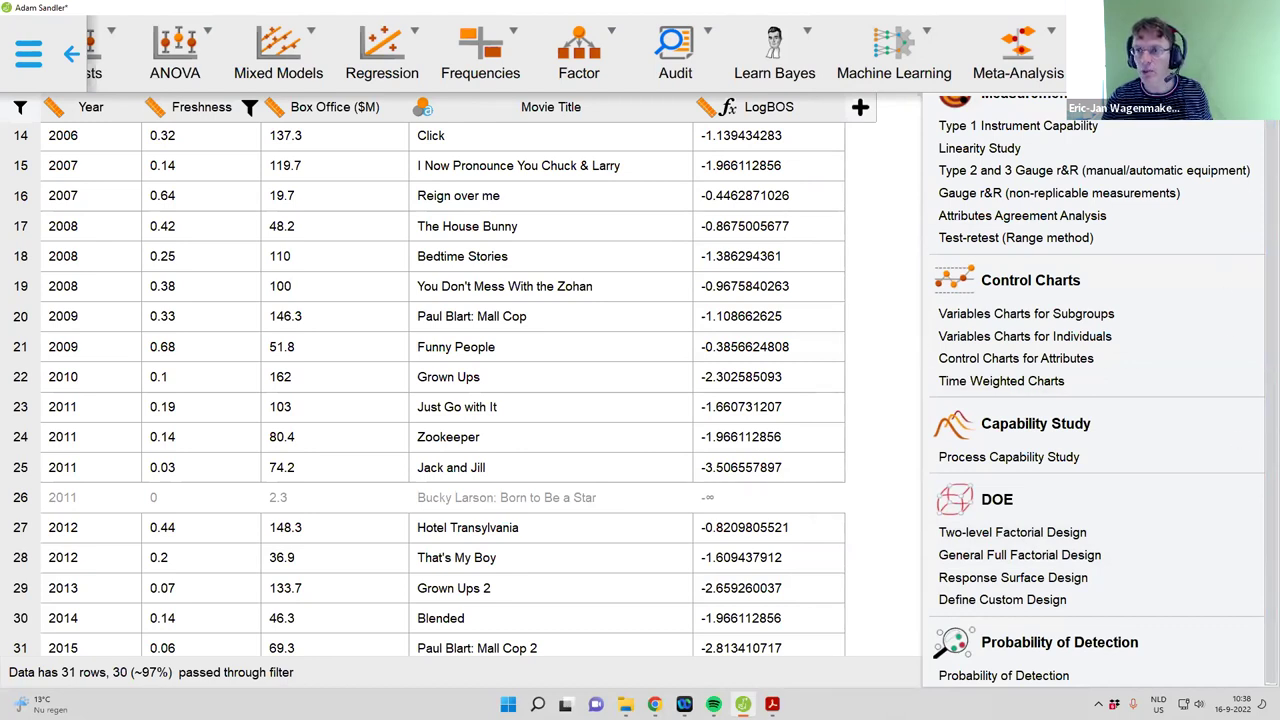
Disable the Meta-Analysis, Machine Learning, Quality Control and Audit modules, keeping Learn Bayes enabled, and close the module list
left_click(1160, 52)
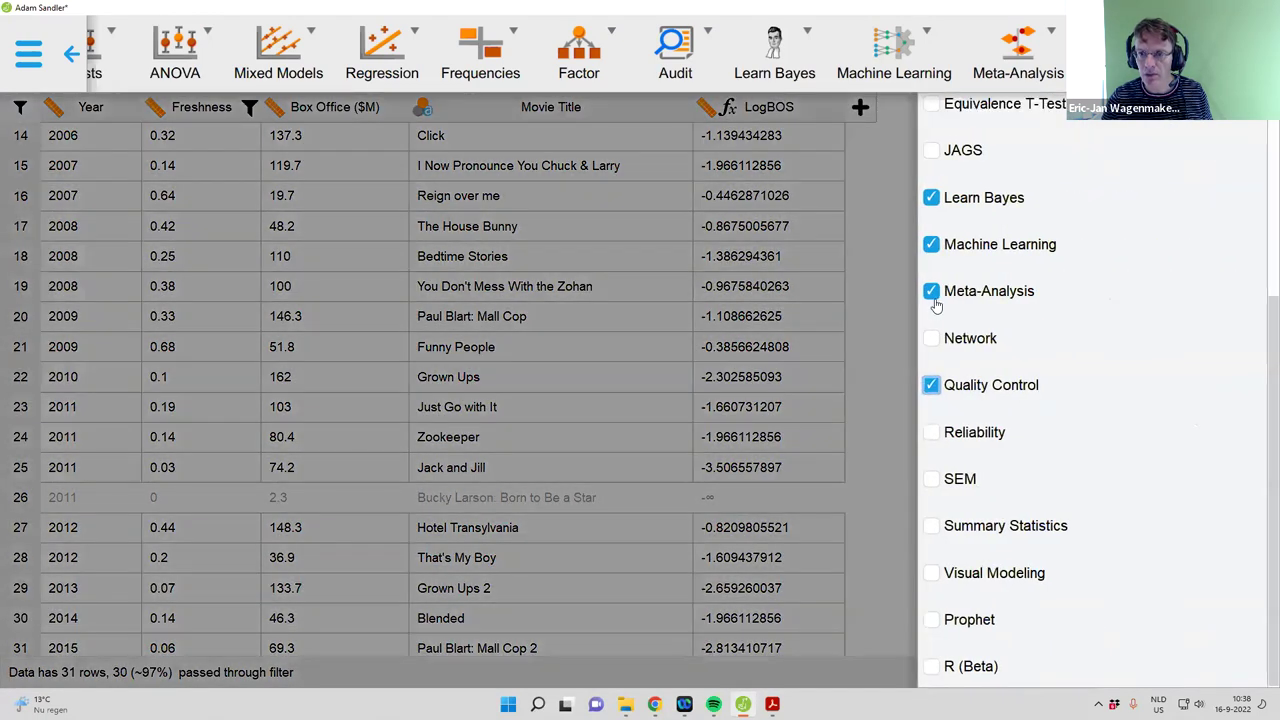
left_click(931, 292)
left_click(931, 245)
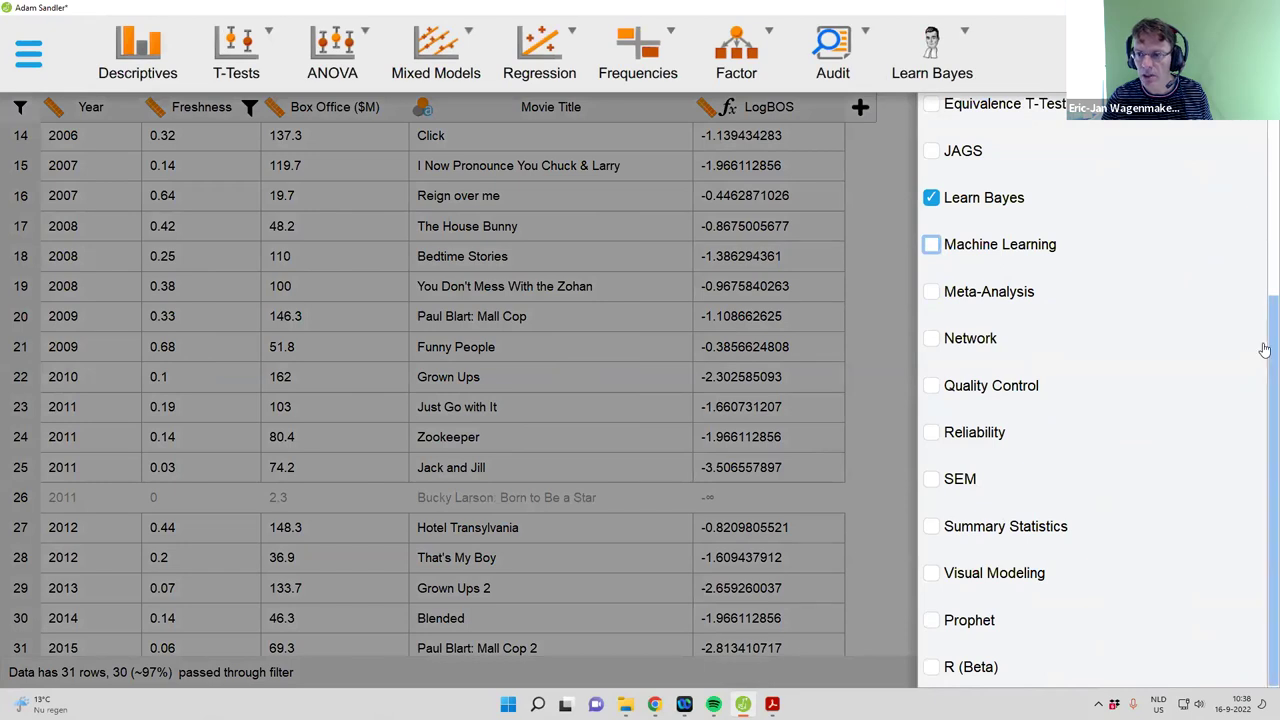
left_click_drag(1263, 257, 1264, 127)
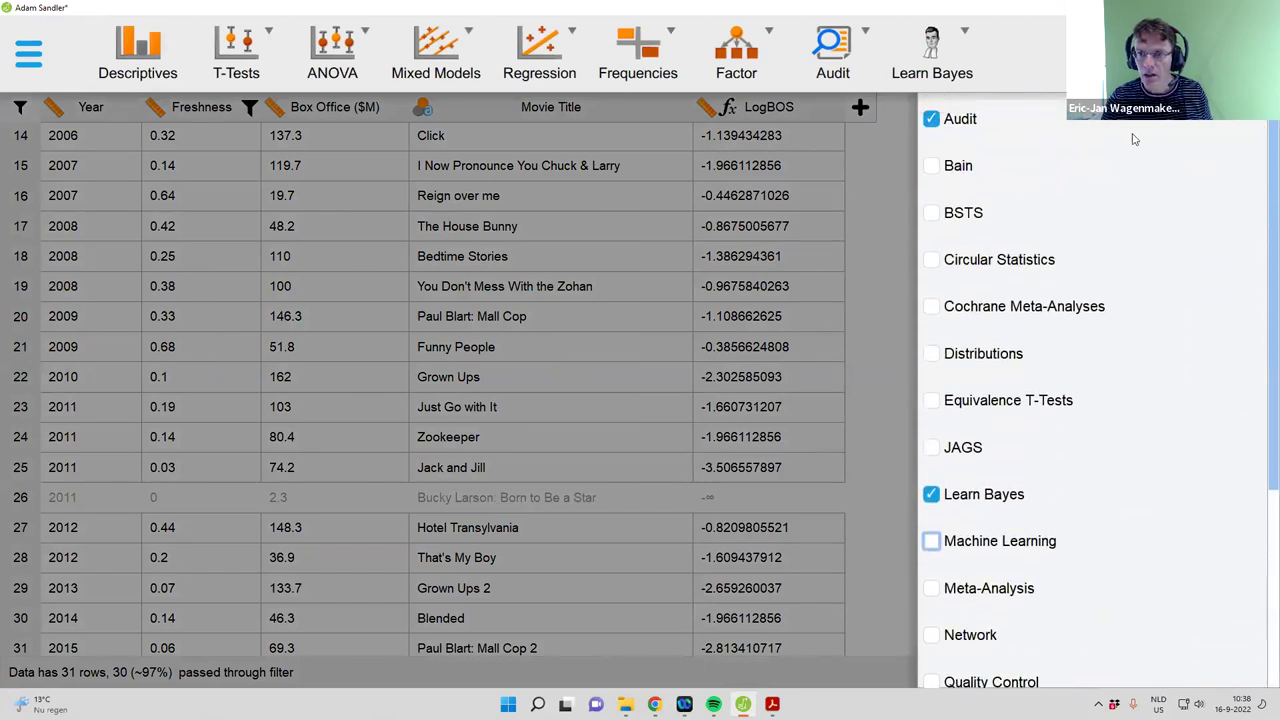
left_click(931, 120)
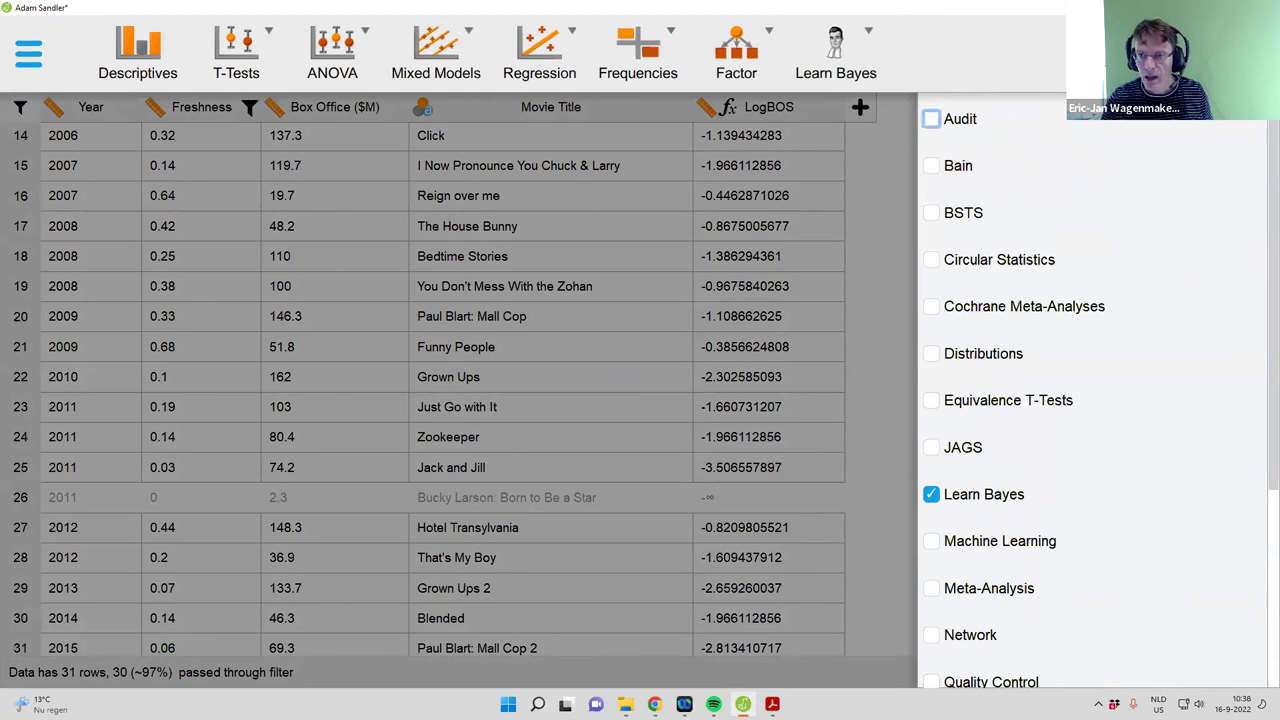
left_click(856, 203)
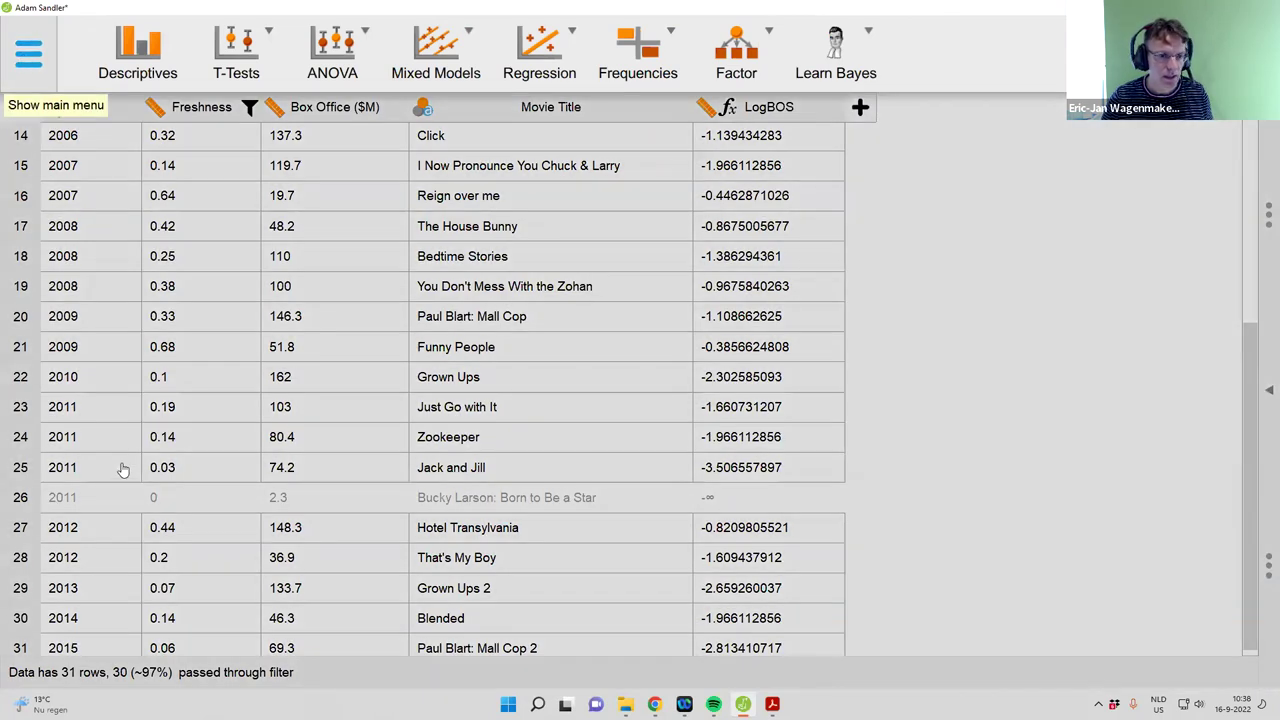
Review the Data, Results, Interface and Advanced preferences to see which settings each category offers
left_click(122, 464)
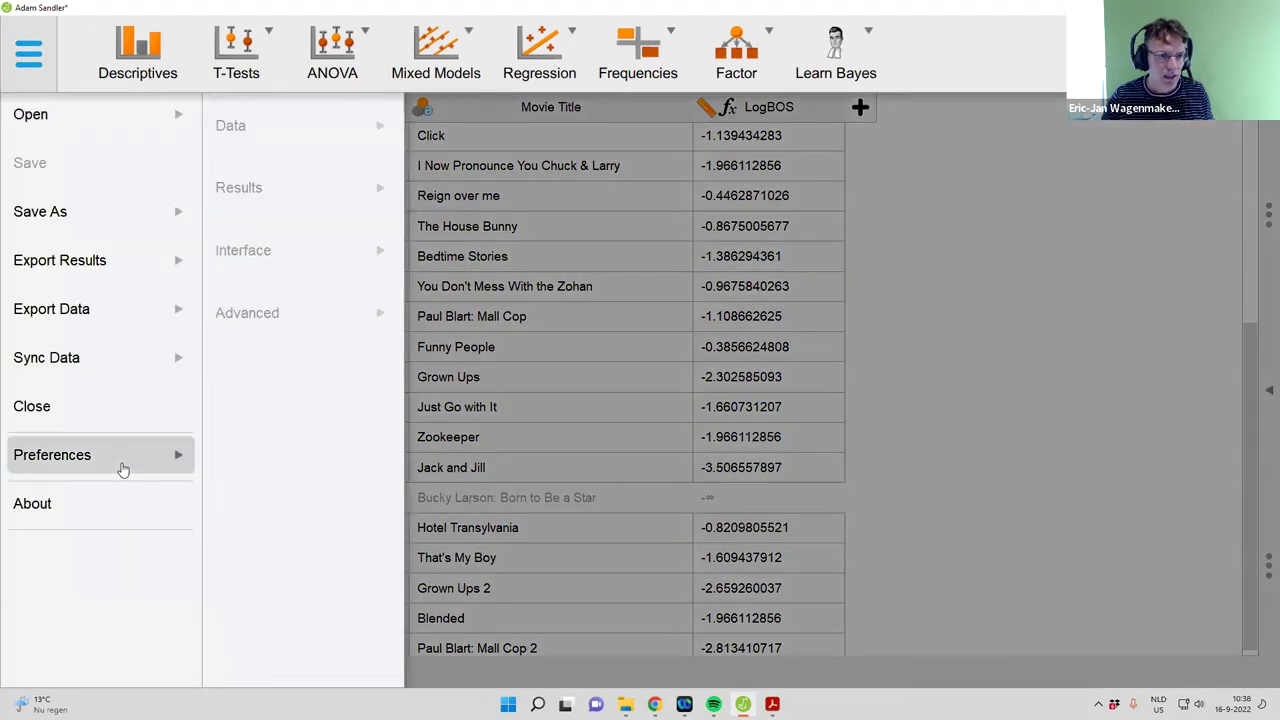
left_click(282, 316)
left_click(297, 190)
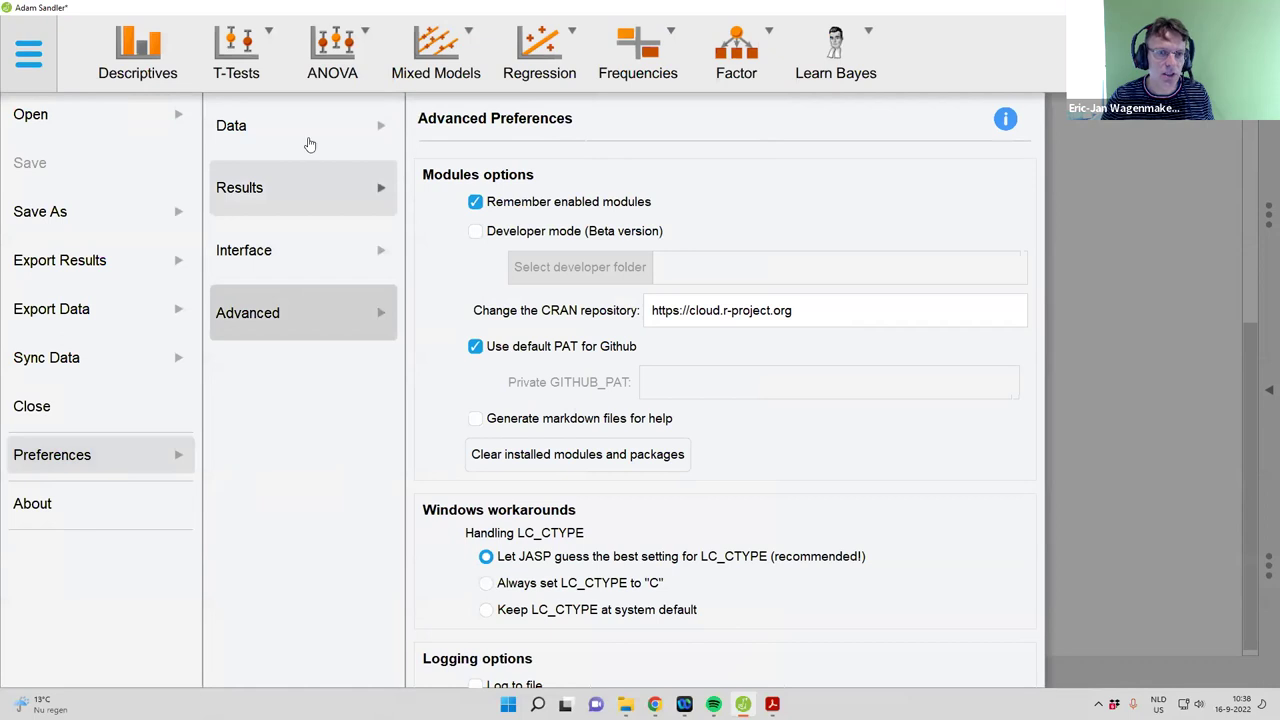
left_click(309, 131)
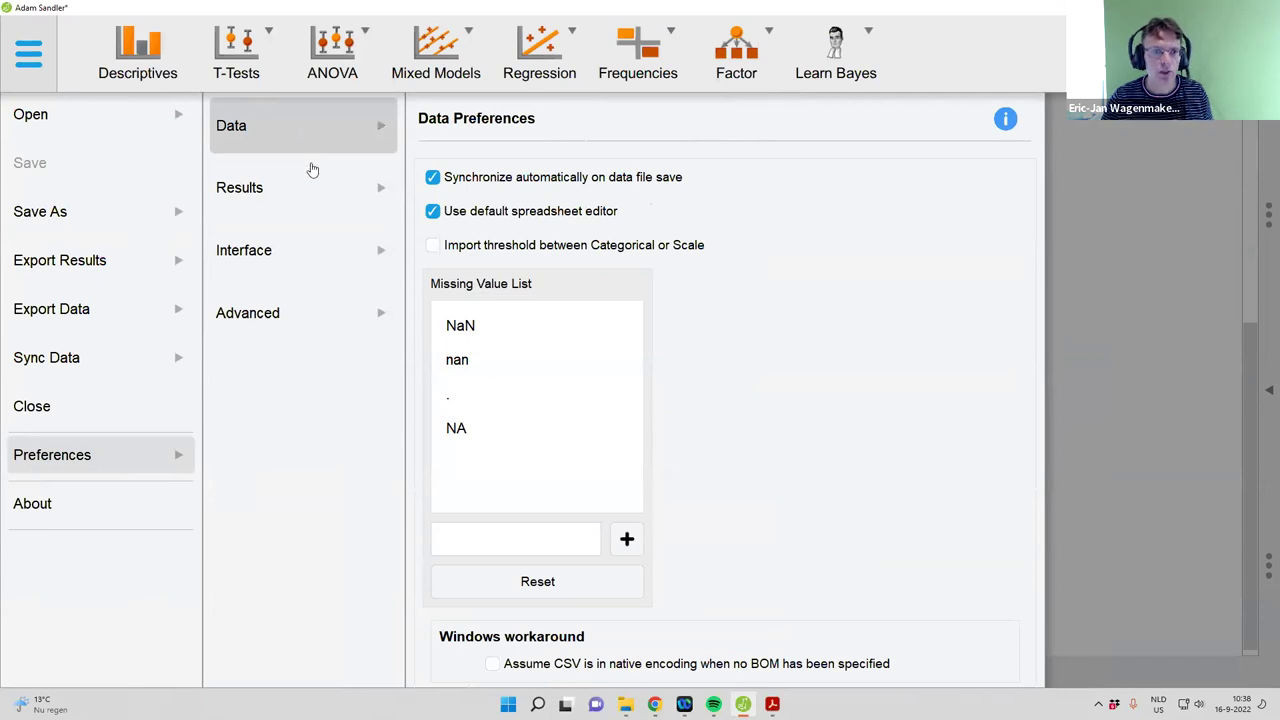
left_click(311, 178)
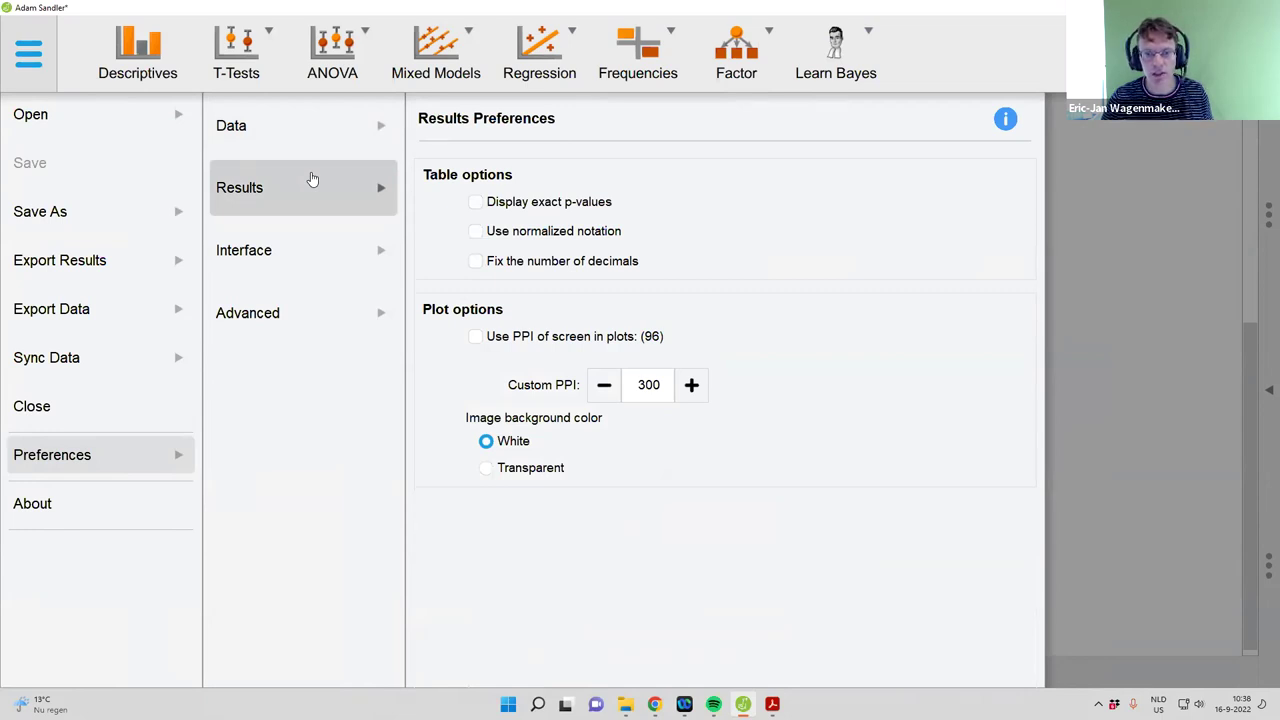
left_click(312, 262)
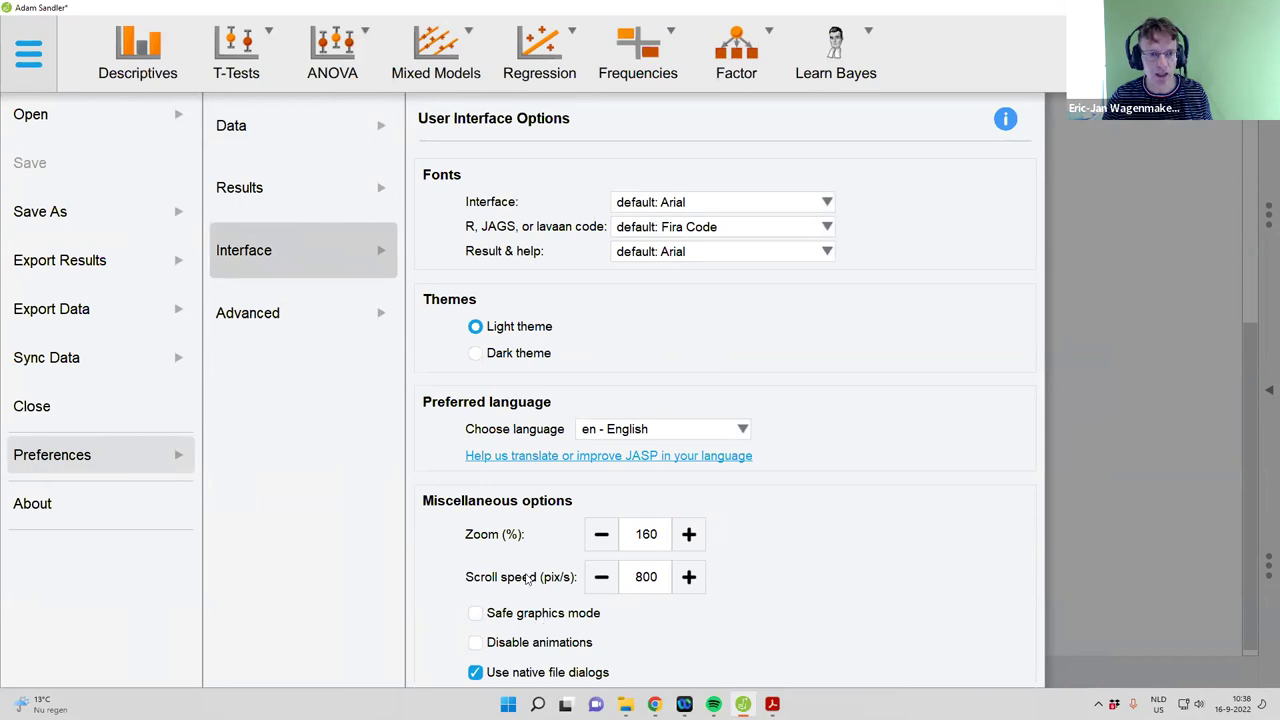
left_click(354, 312)
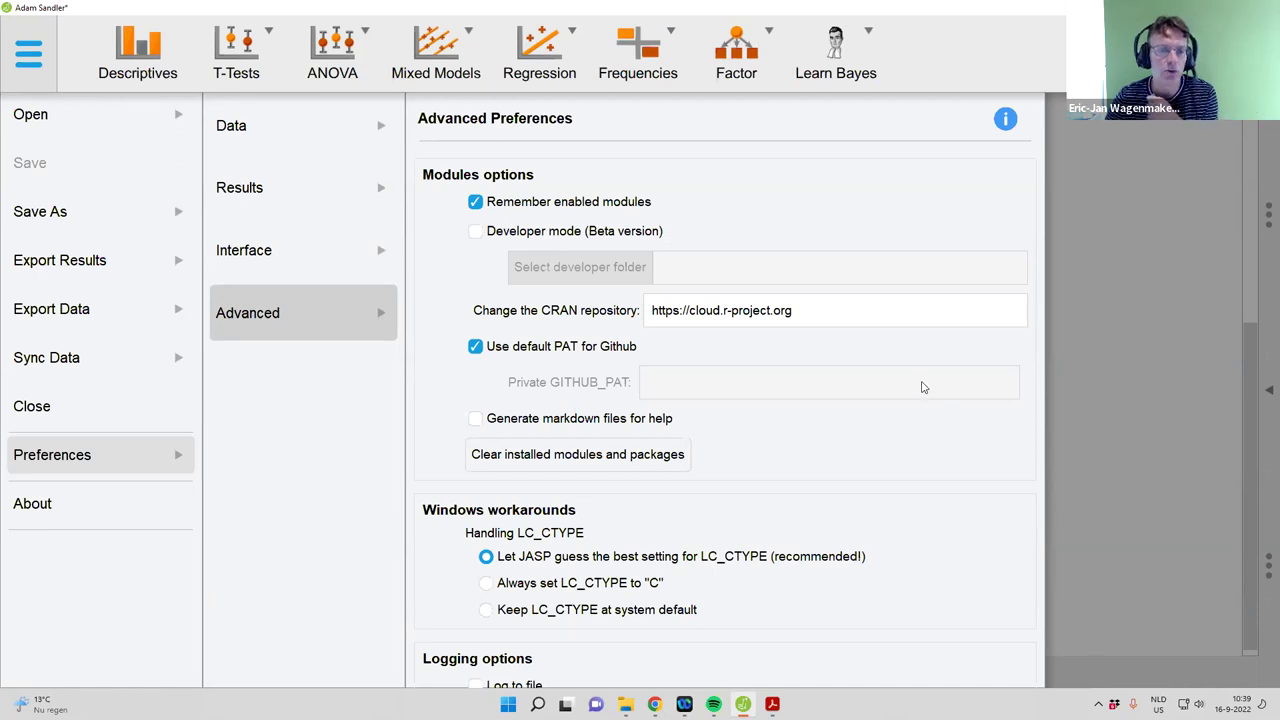
left_click(372, 262)
left_click(374, 306)
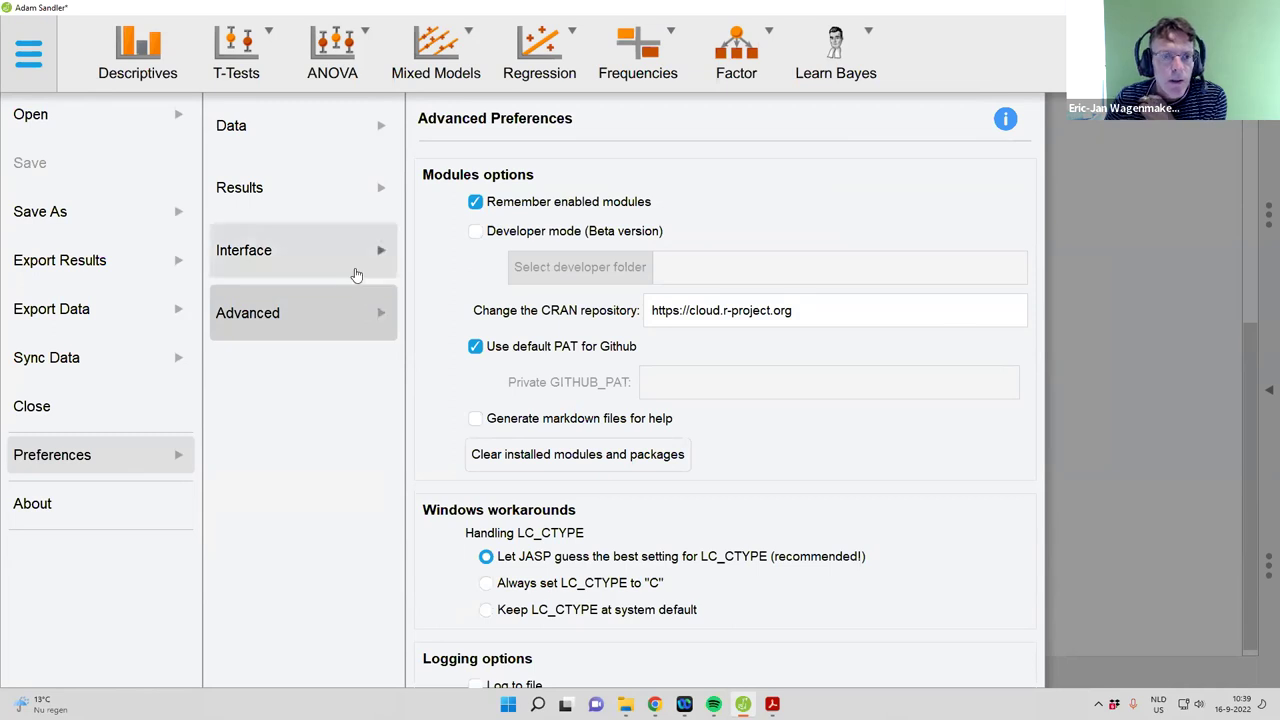
Try the interface language in Indonesian and German, switch back to English, and close the preferences
left_click(356, 274)
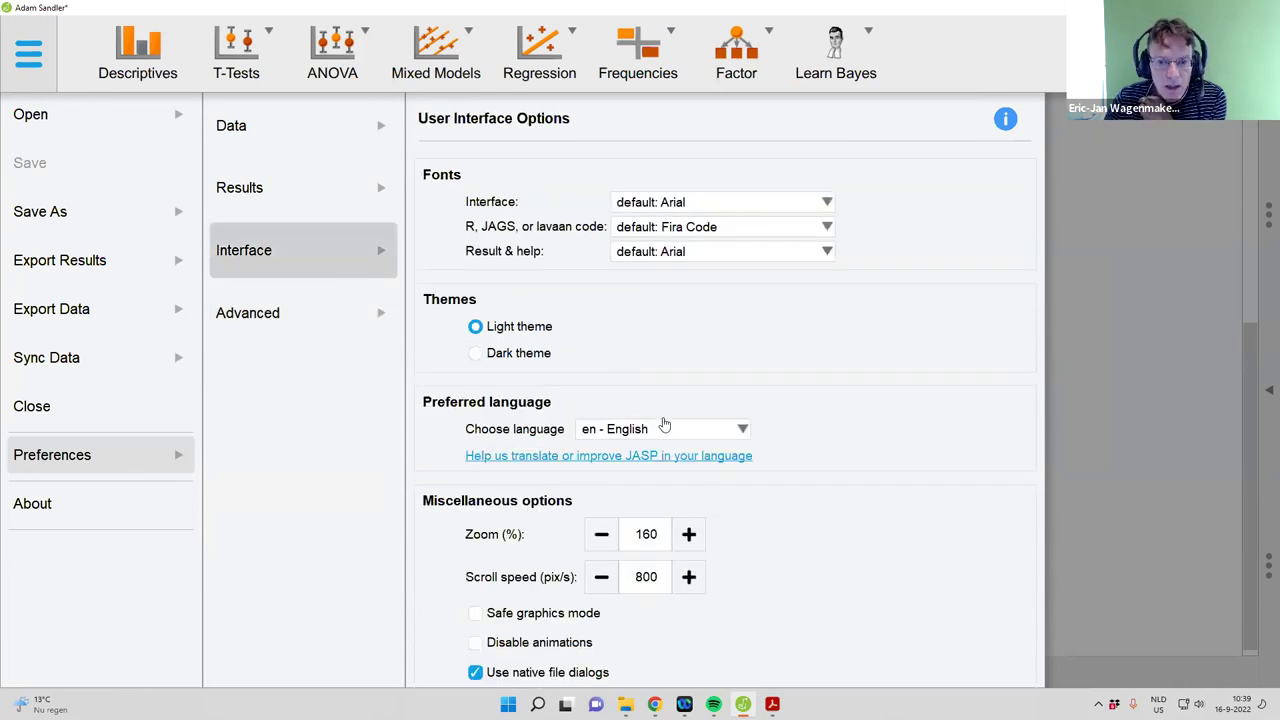
left_click(743, 430)
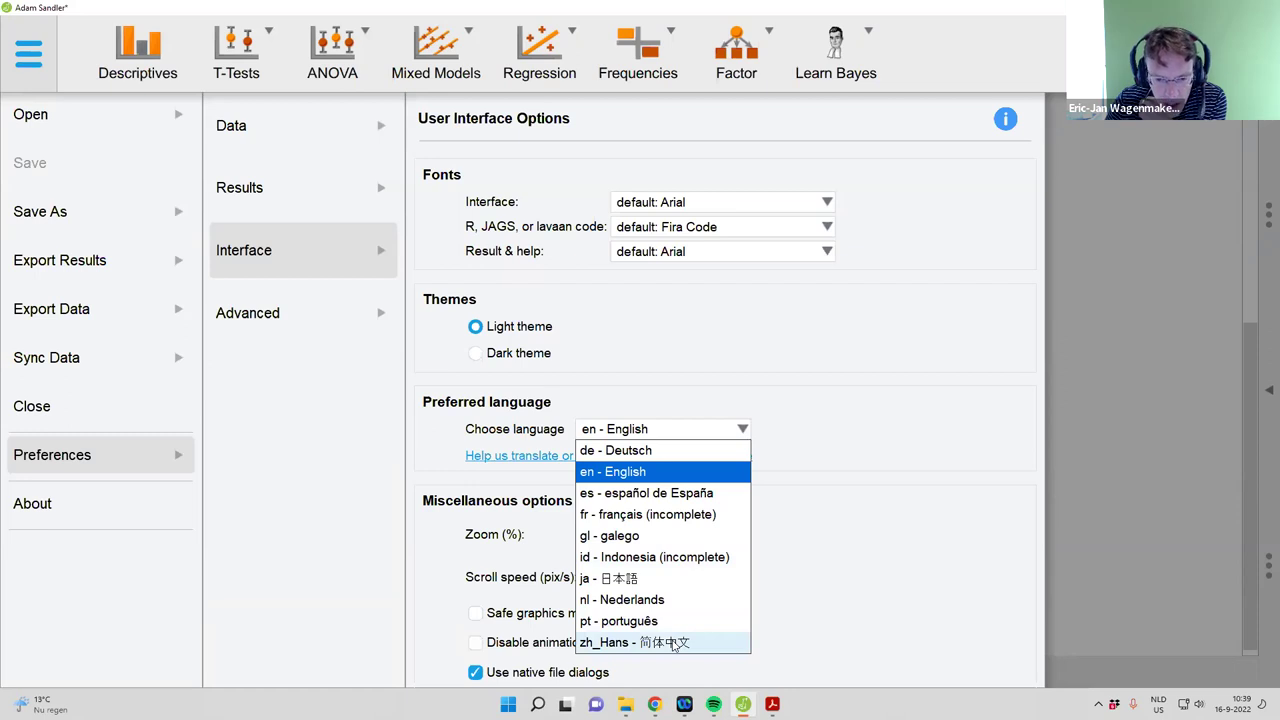
left_click(658, 560)
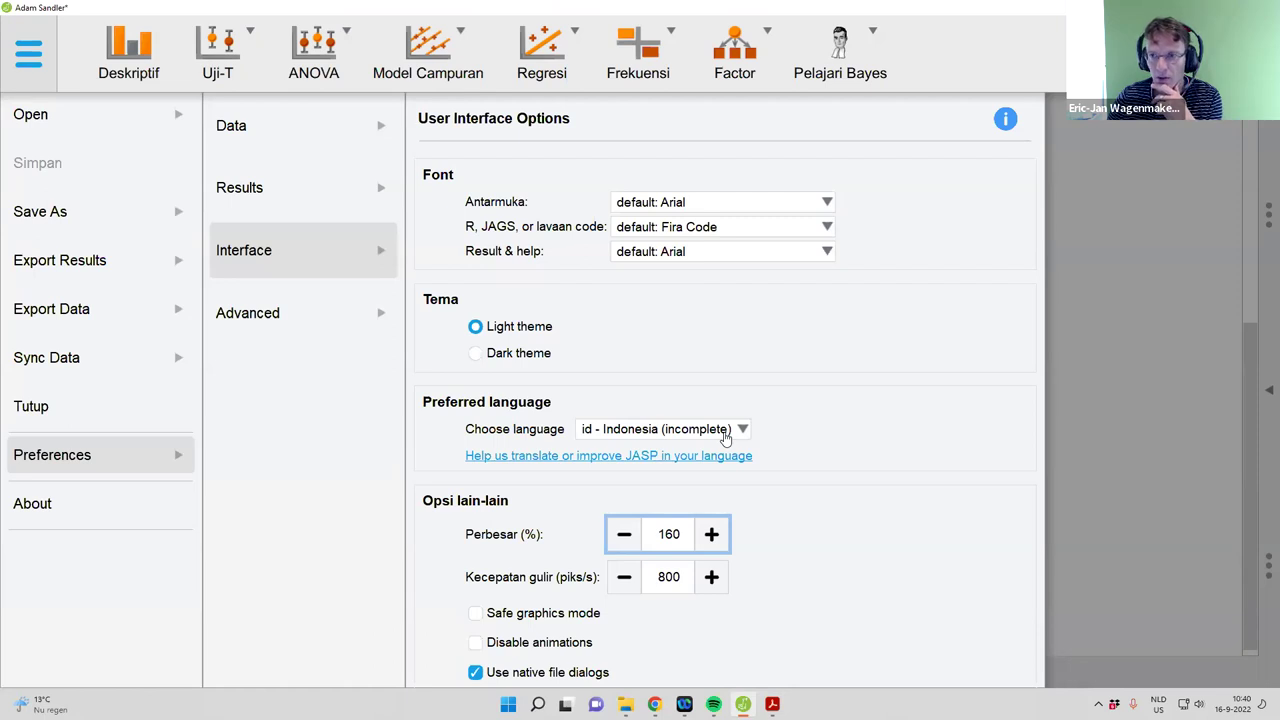
left_click(724, 434)
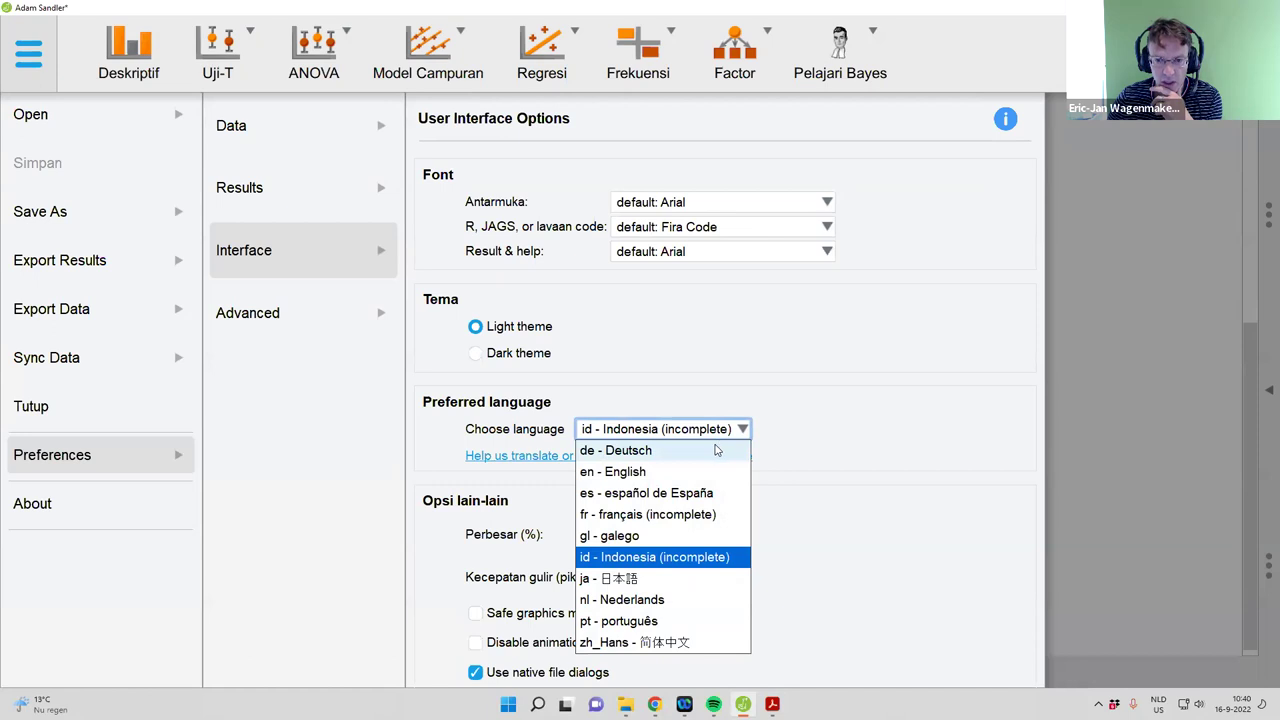
left_click(716, 450)
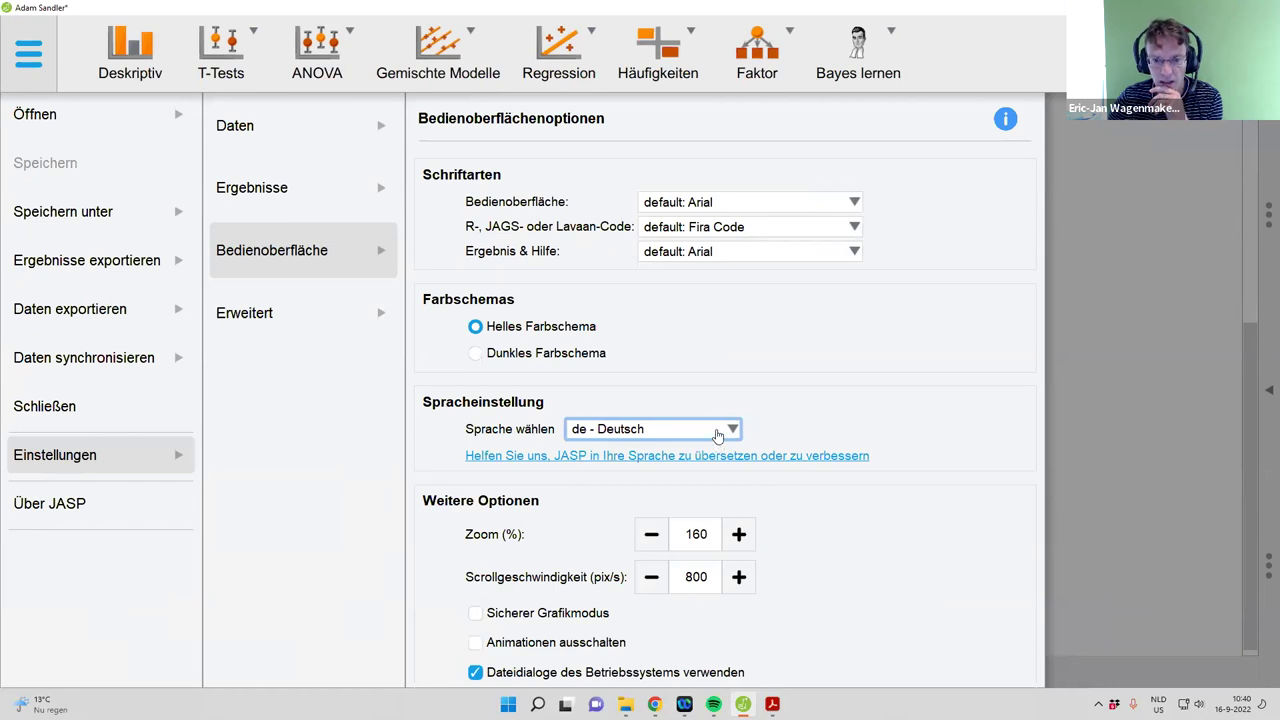
left_click(718, 436)
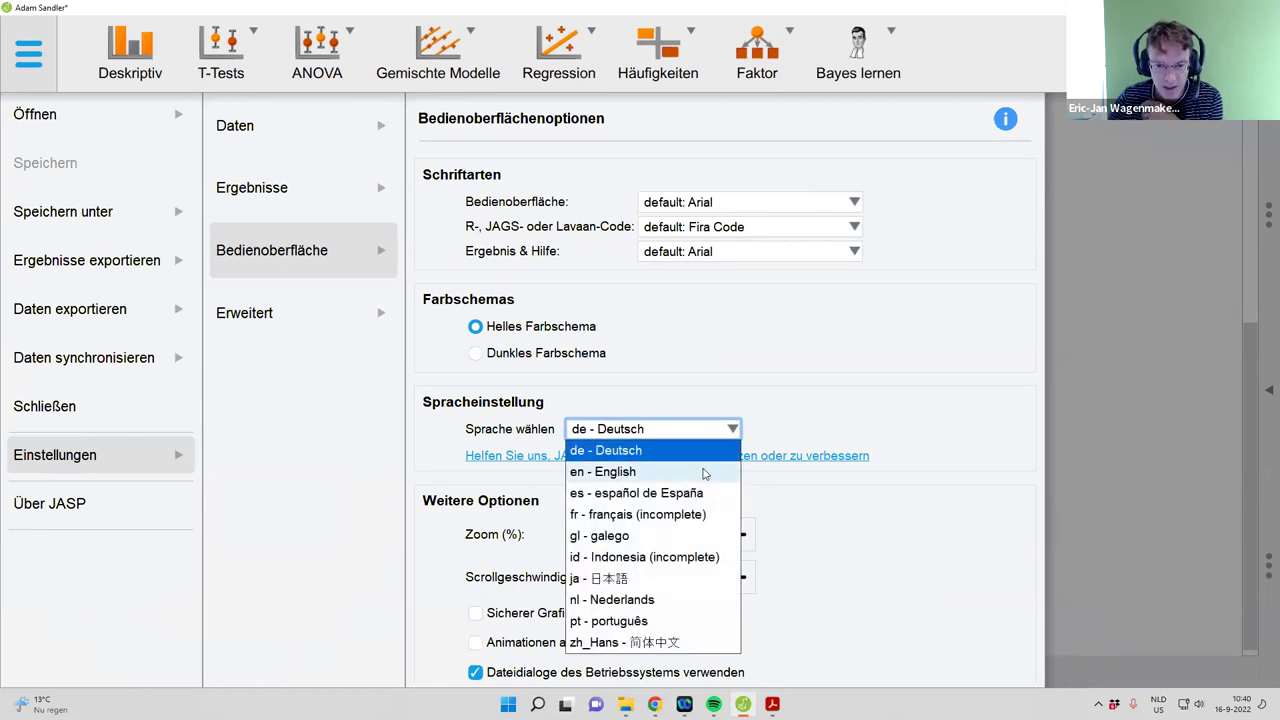
left_click(706, 471)
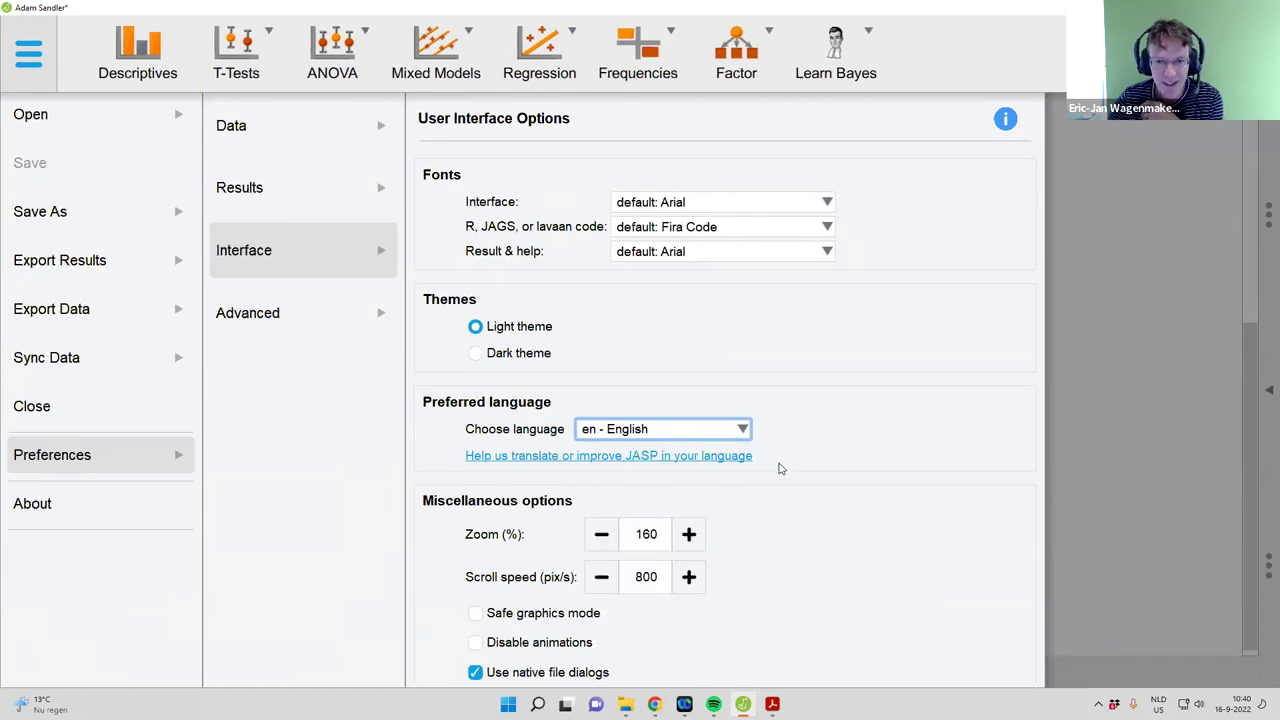
left_click(1229, 514)
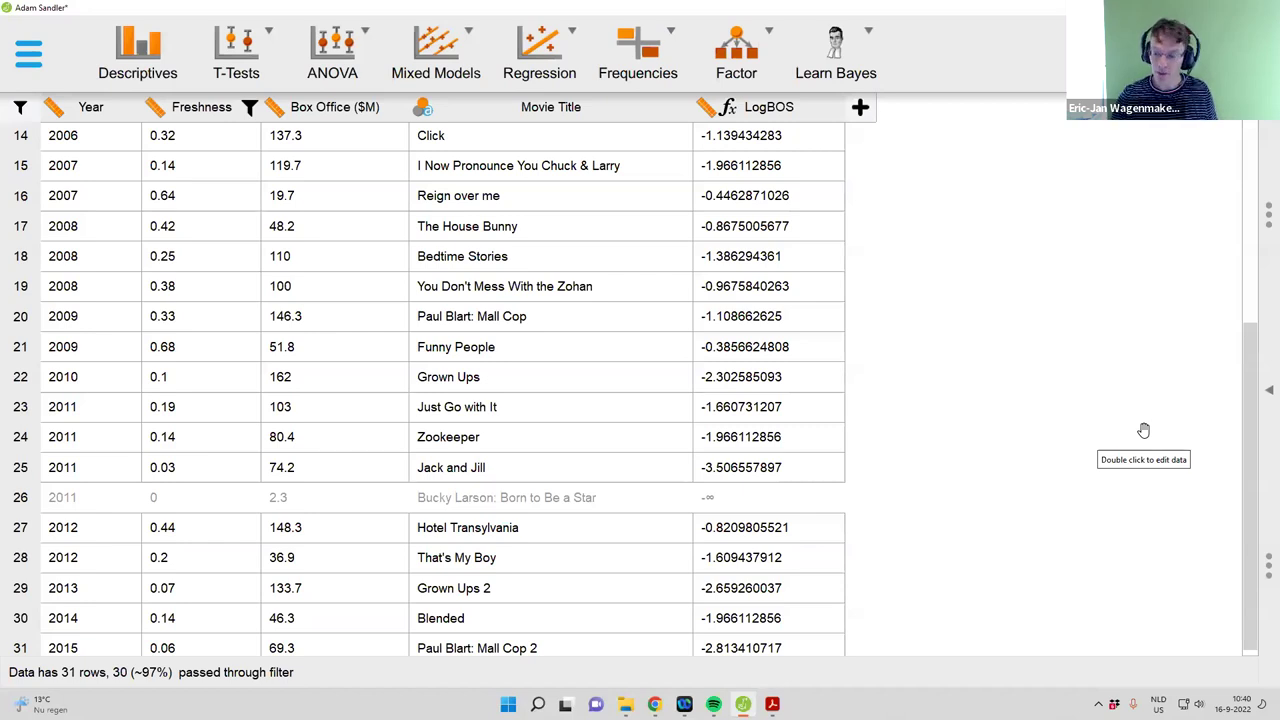
Add a Game of Skill analysis from the Learn Bayes module
left_click(838, 65)
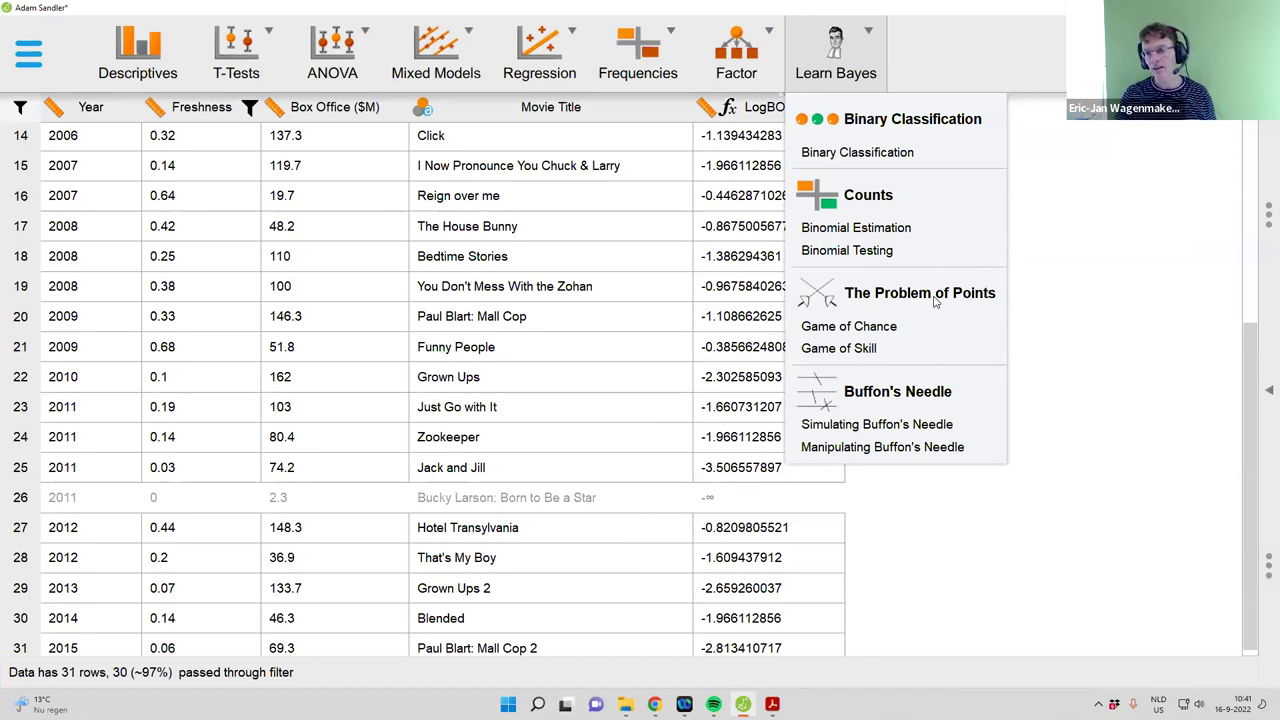
left_click(865, 355)
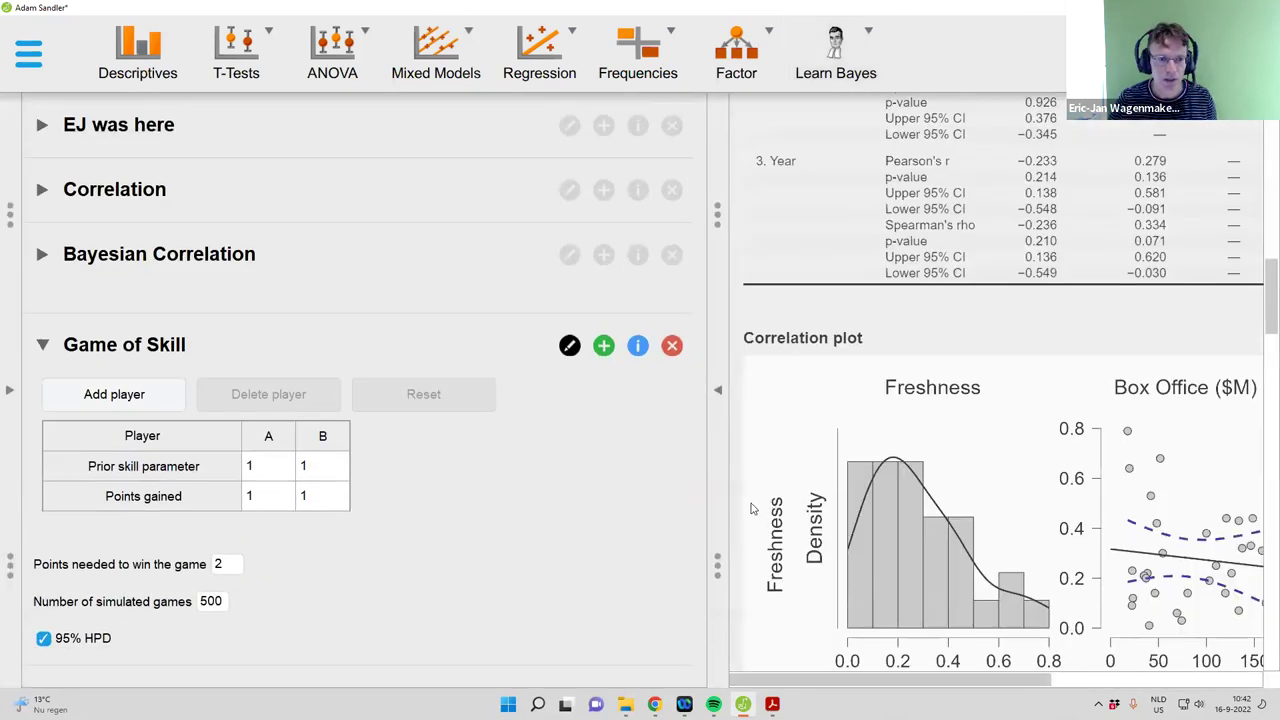
Remove all analyses from the session, including Bayesian Correlation, Correlation and Game of Skill
left_click(44, 253)
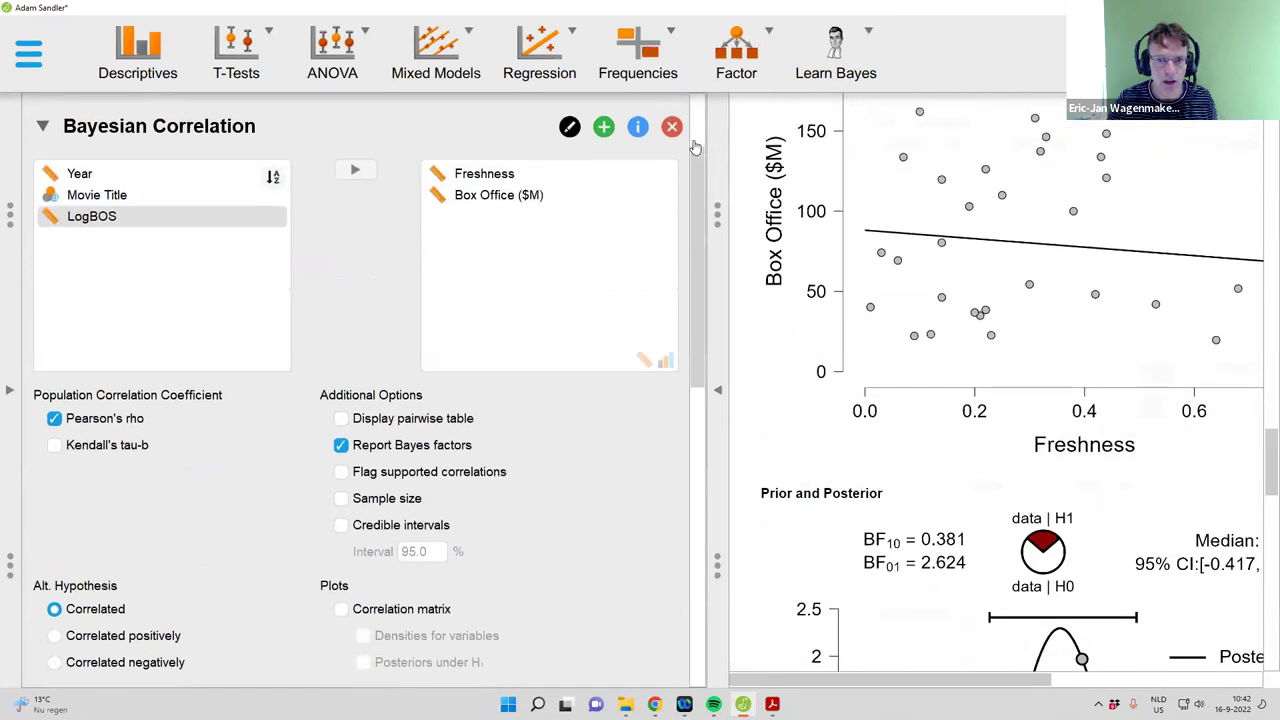
left_click(673, 128)
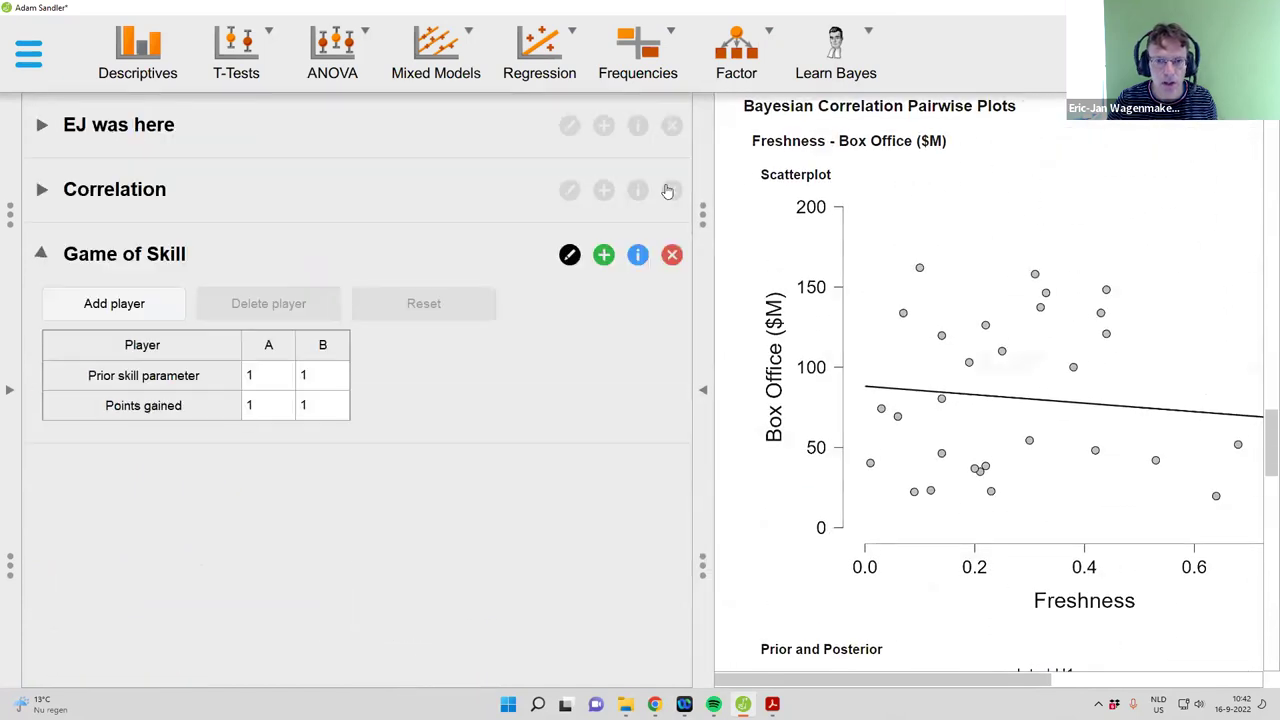
left_click(669, 190)
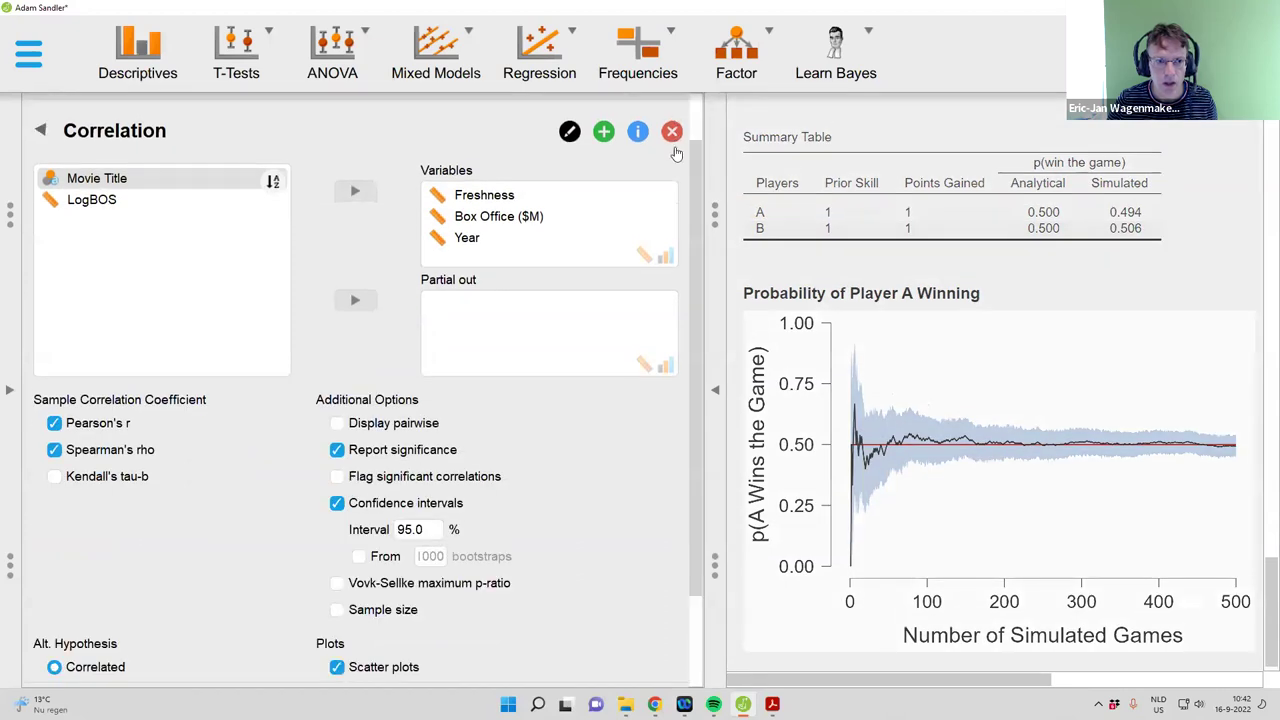
left_click(674, 150)
left_click(671, 125)
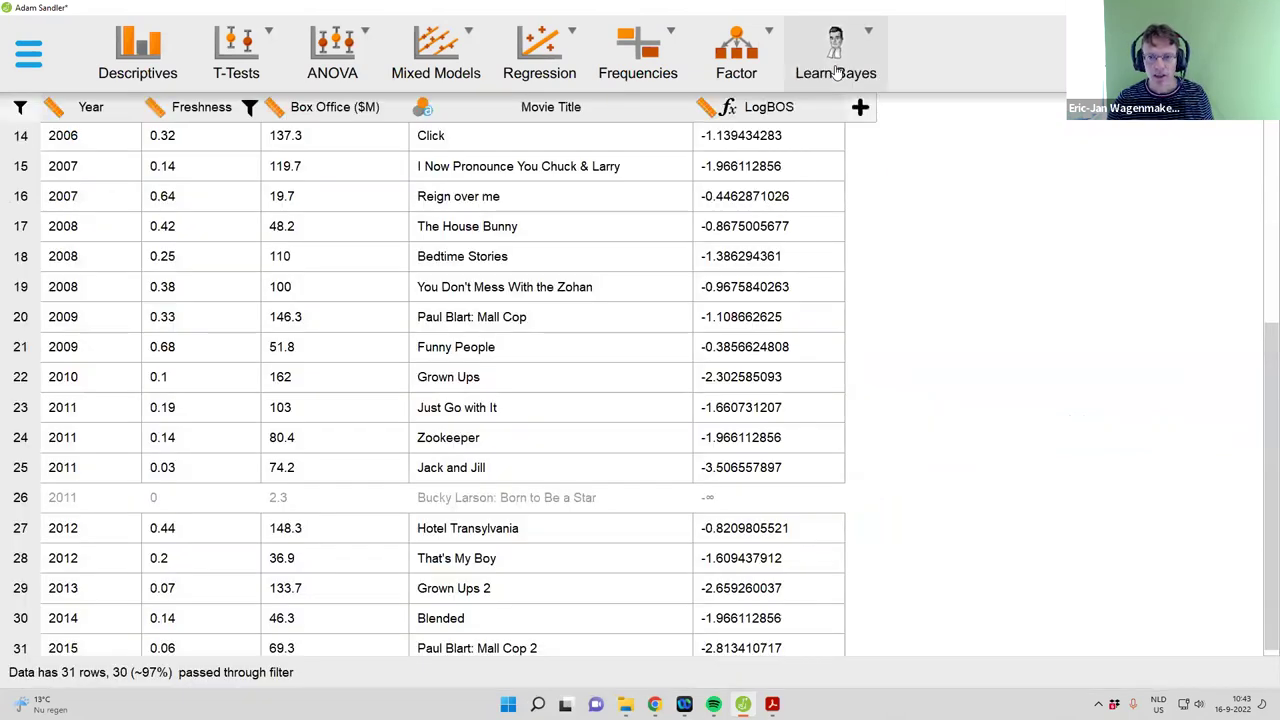
Add a Binomial Estimation analysis from the Learn Bayes module
left_click(836, 70)
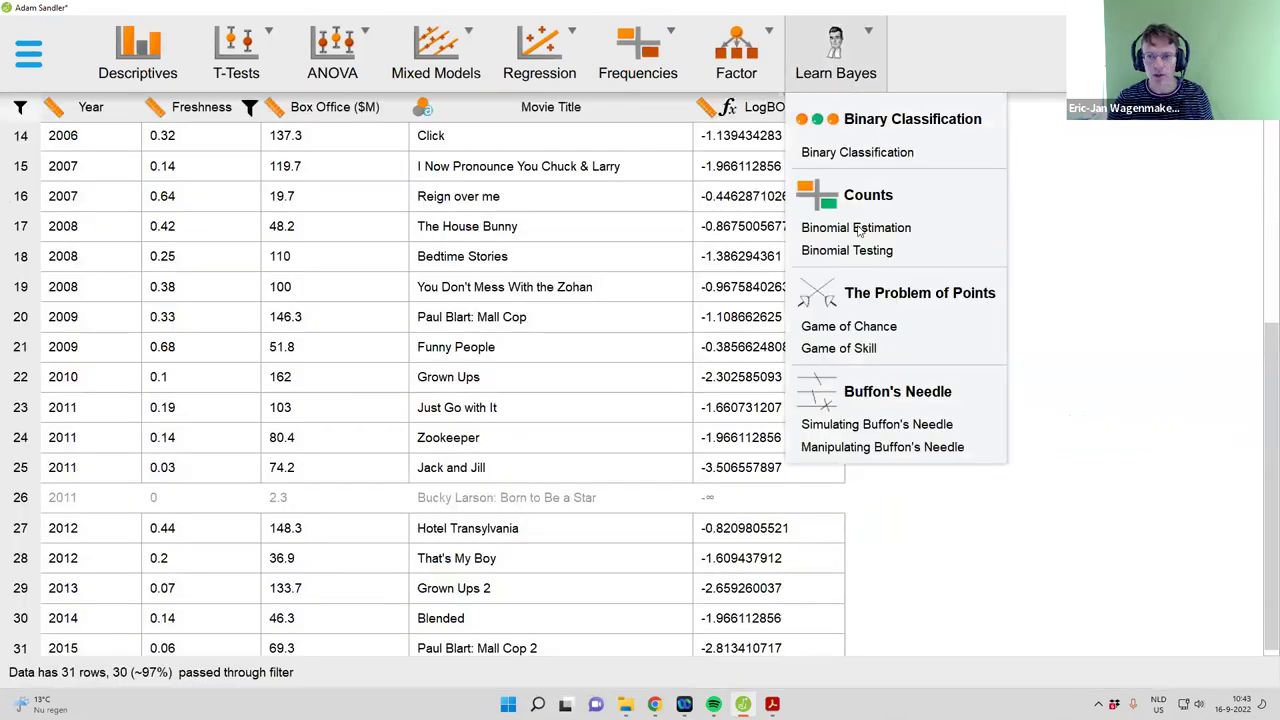
left_click(858, 228)
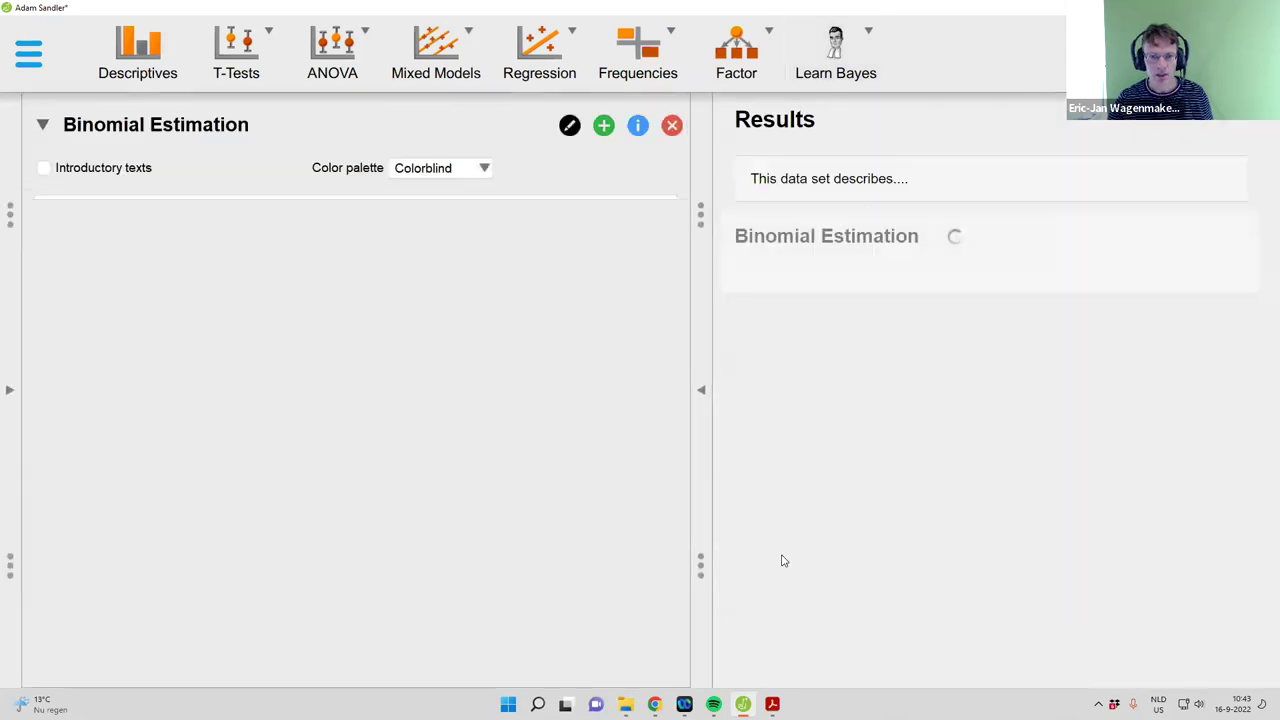